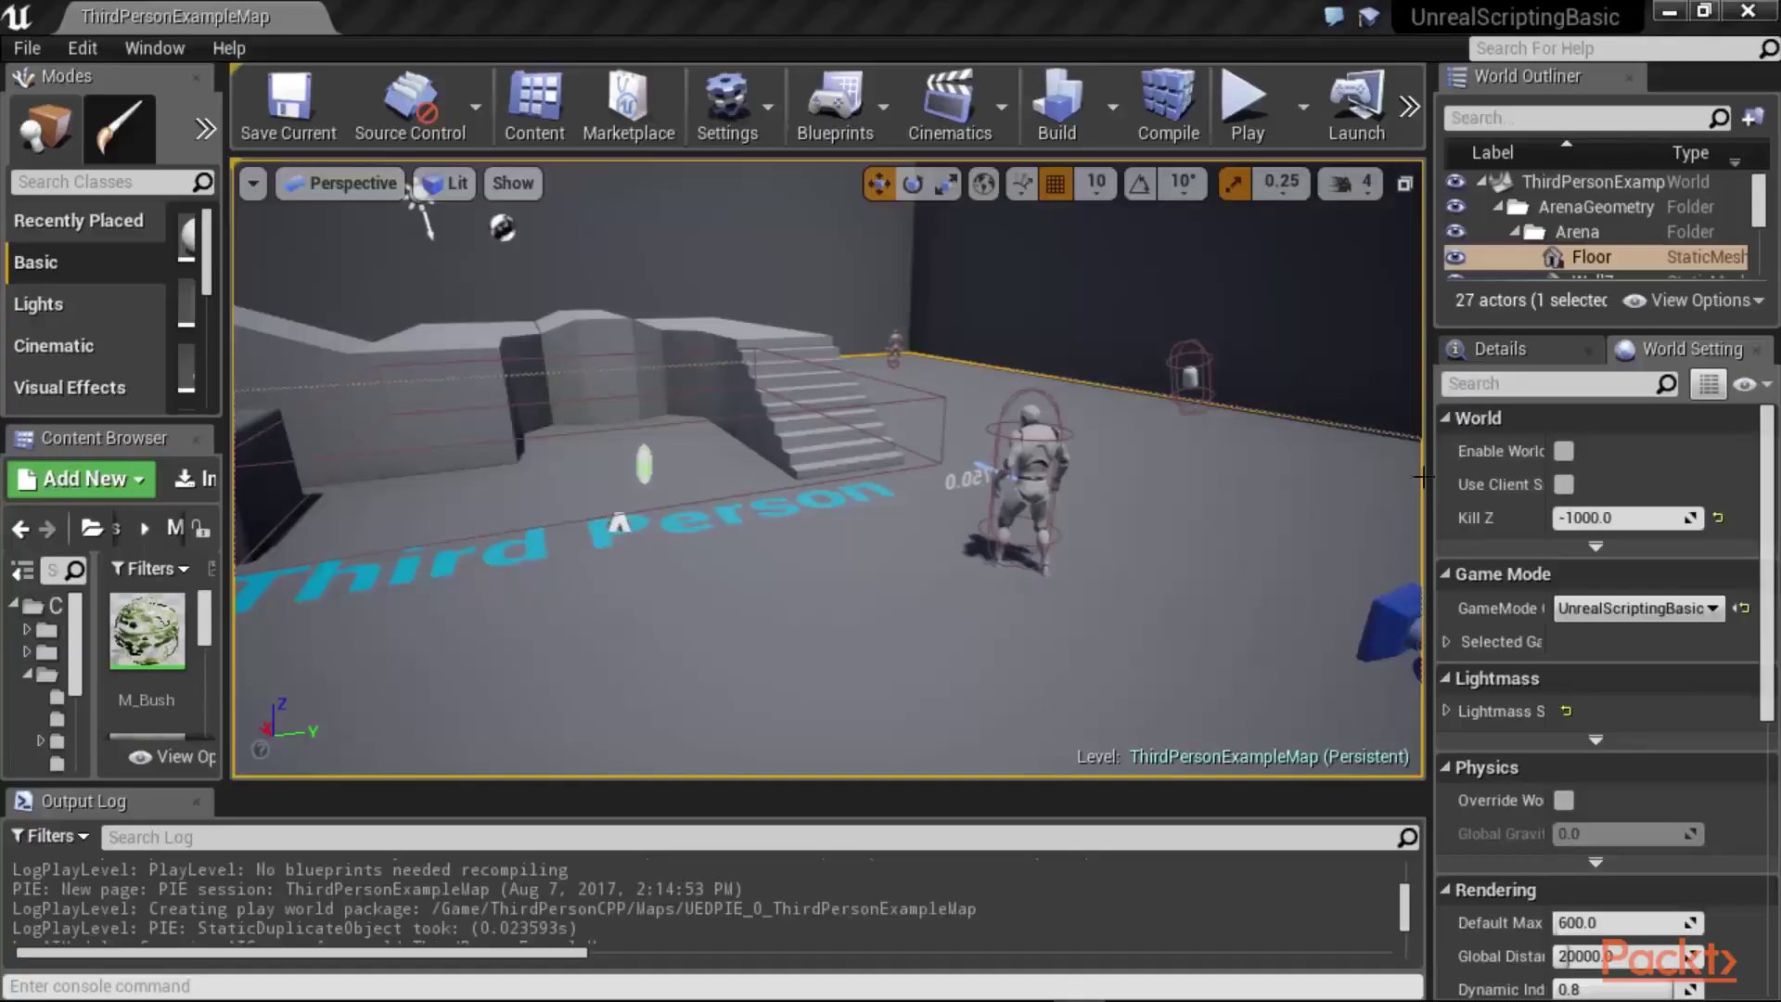
Step: Turn the view over the arena, shrink the Output Log for more viewport height, and pan right
{"action": "right_click_drag", "start_coordinate": [829, 469], "coordinate": [891, 408]}
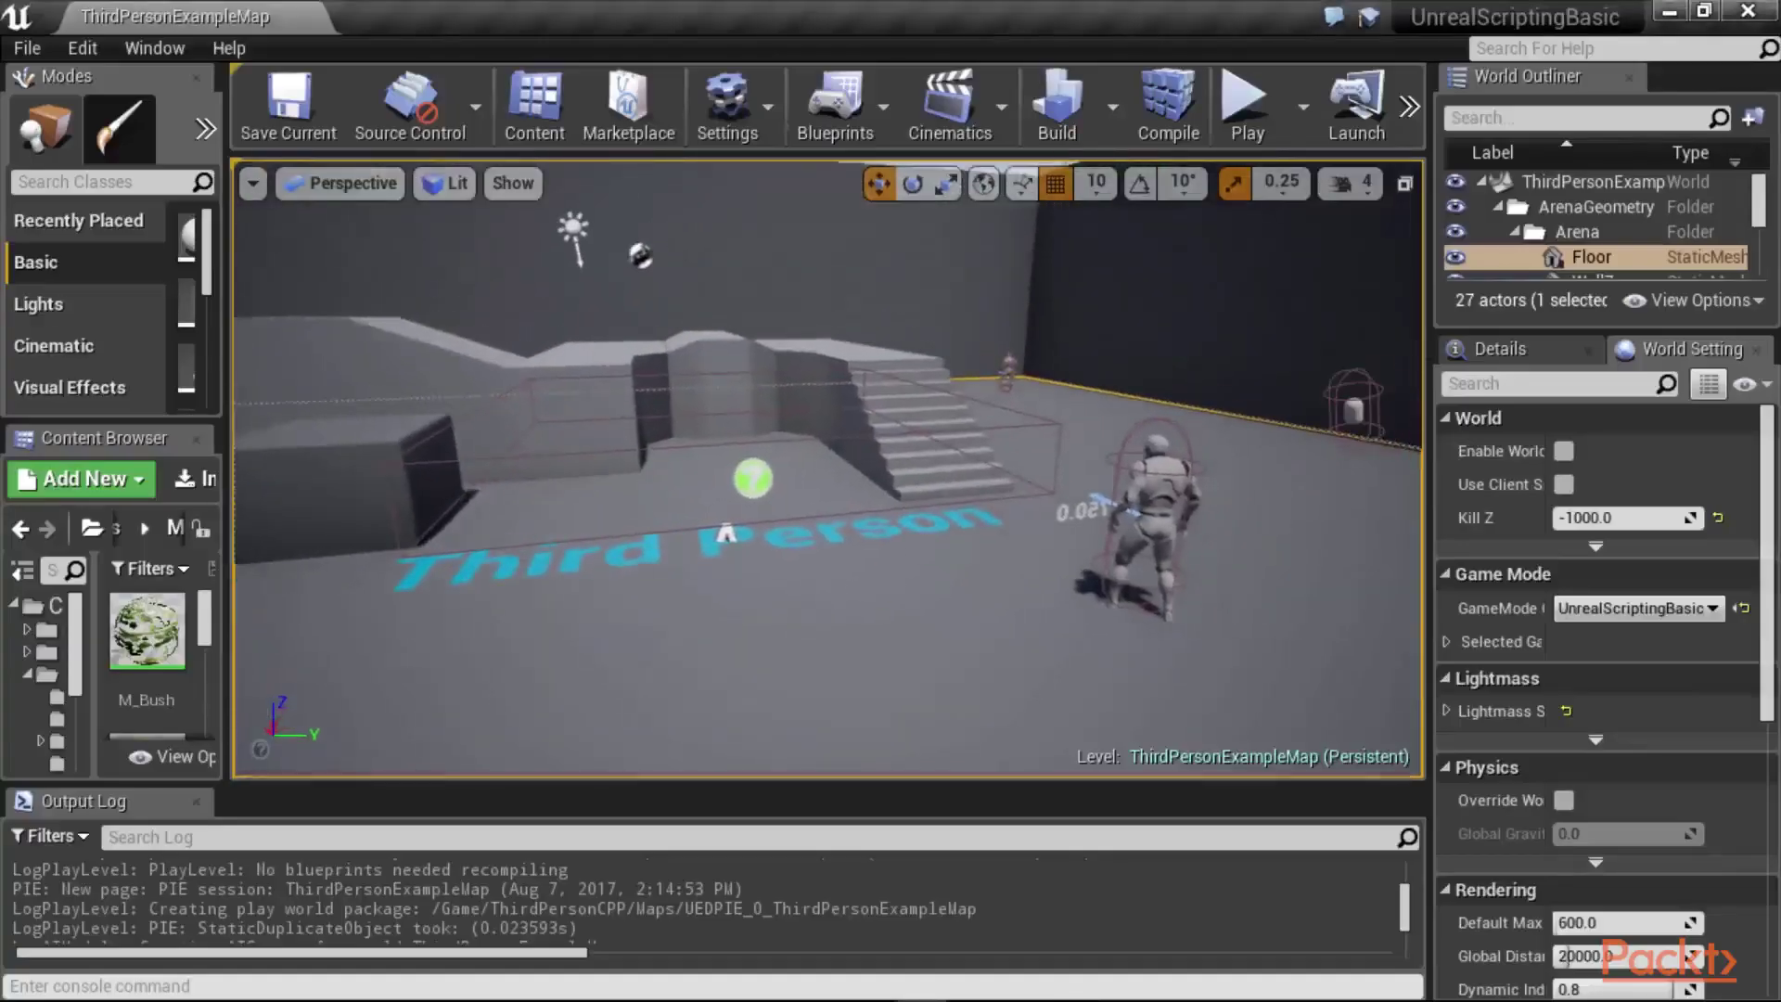
{"action": "left_click_drag", "start_coordinate": [936, 782], "coordinate": [938, 872]}
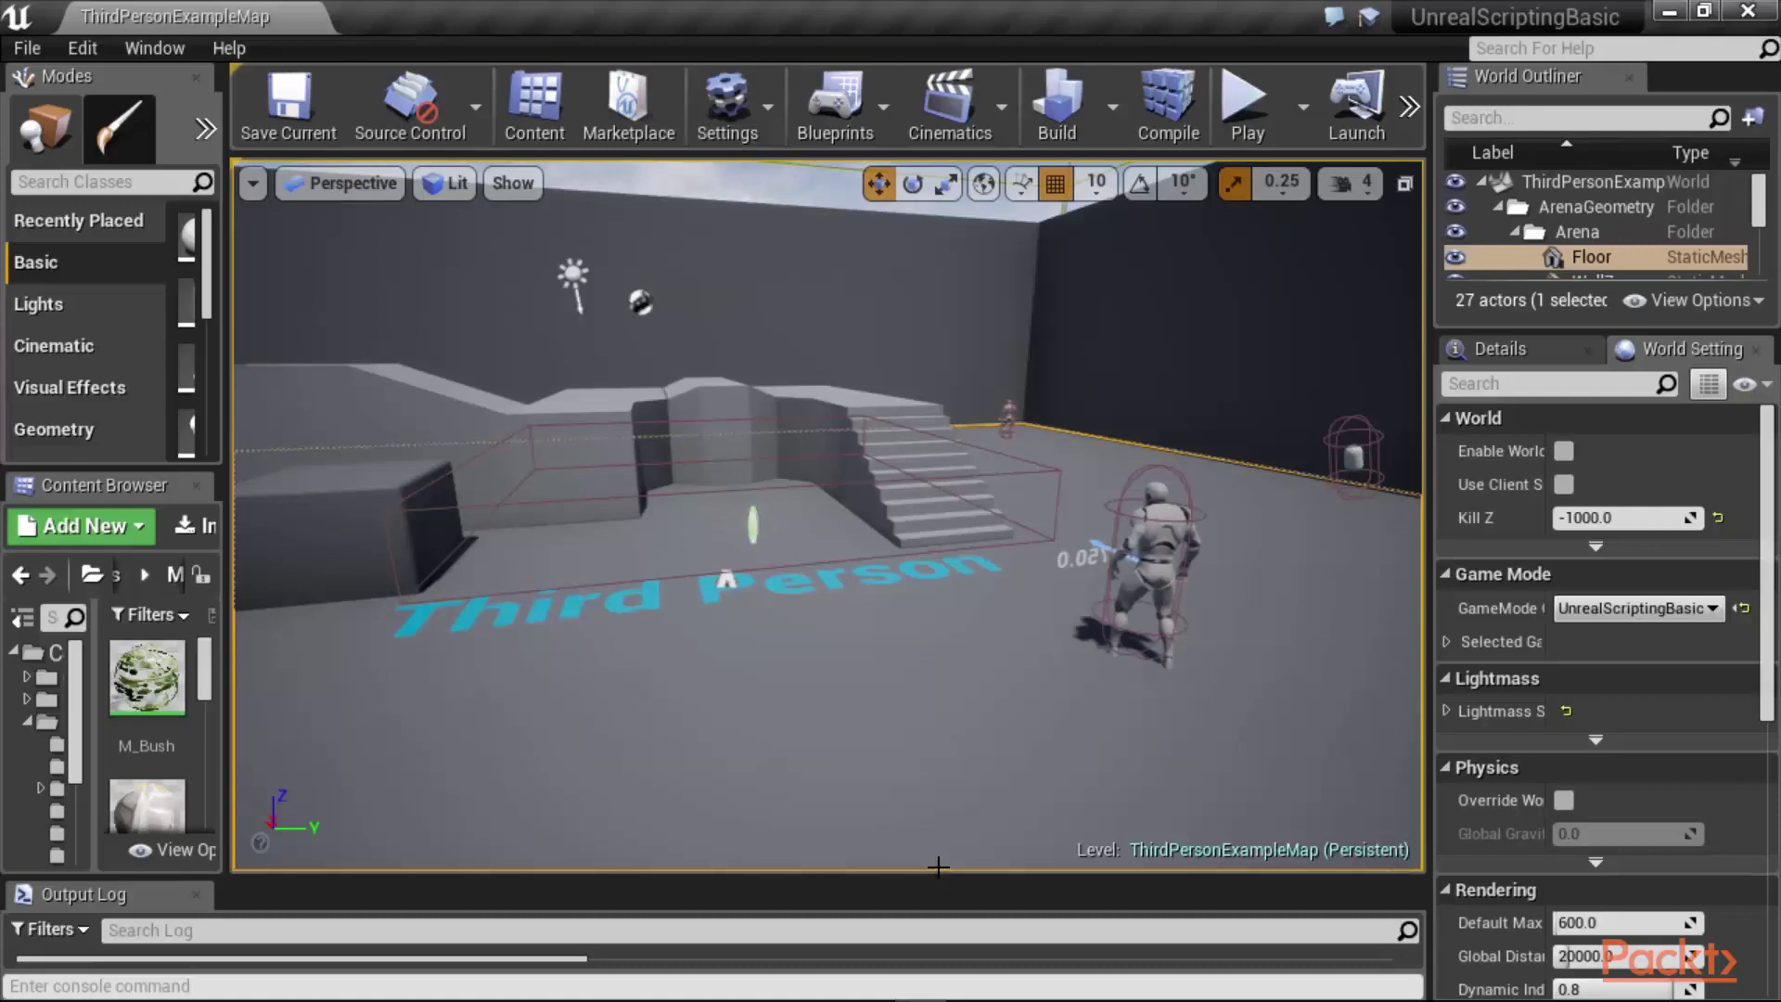
{"action": "middle_click_drag", "start_coordinate": [1020, 727], "coordinate": [1076, 738]}
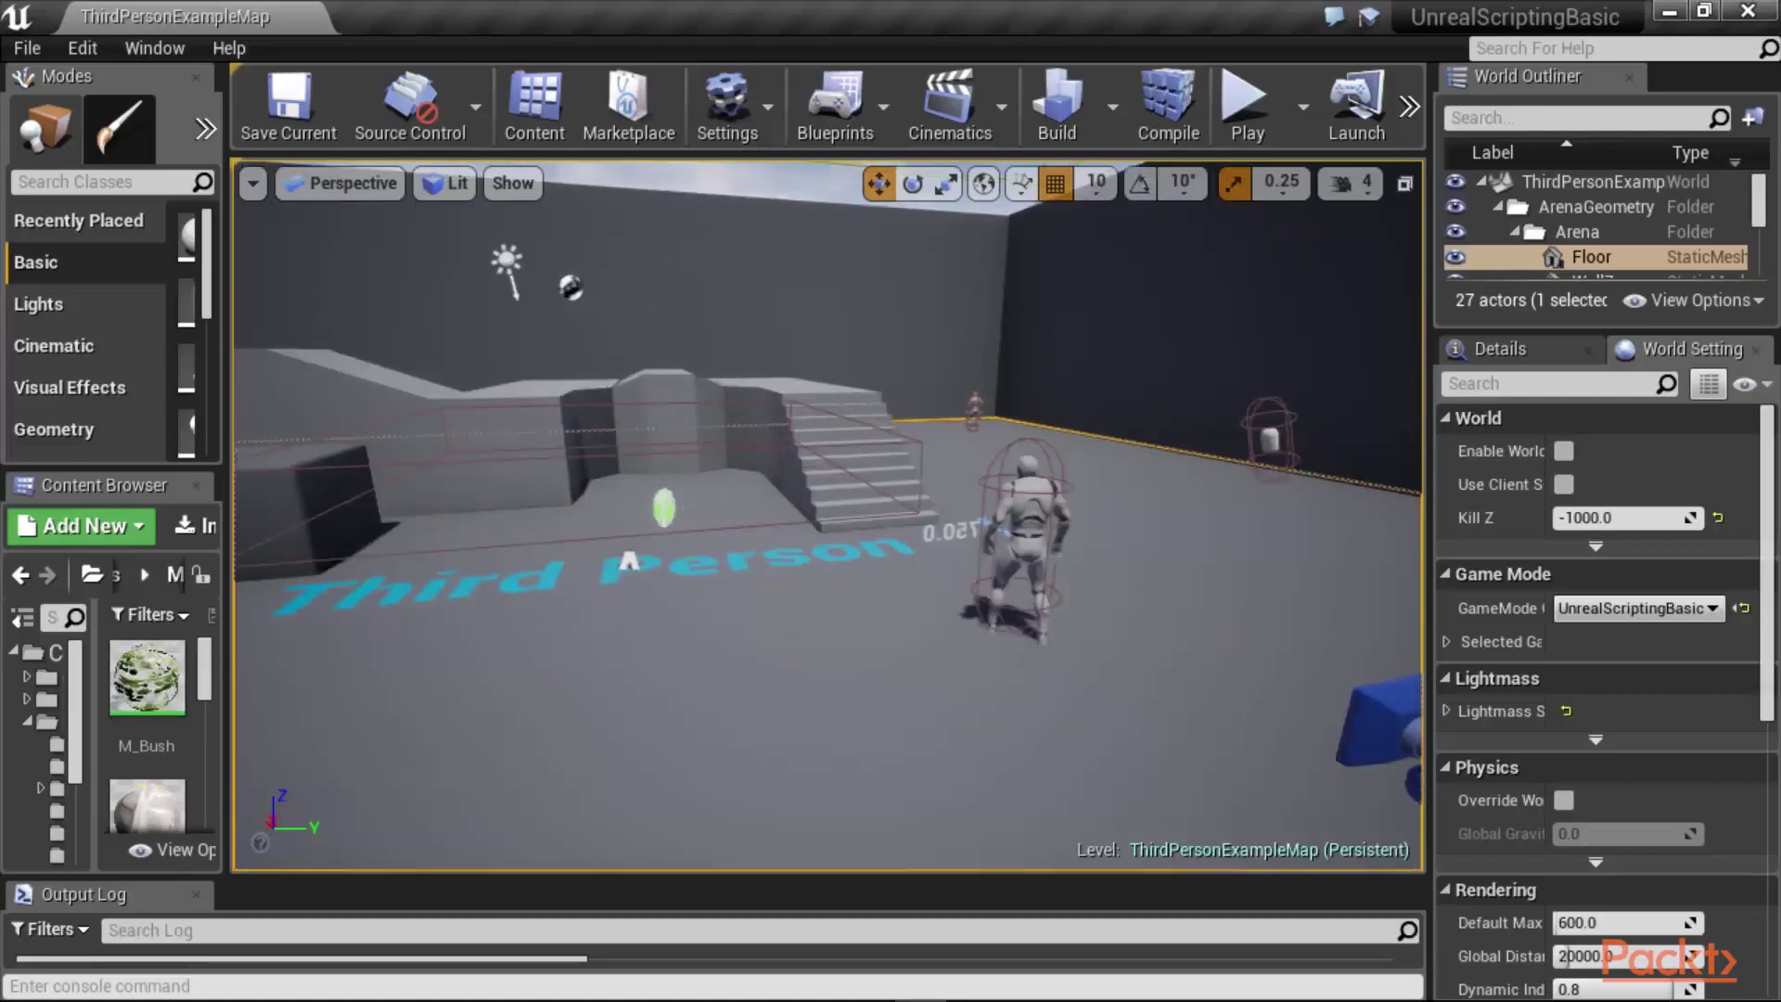
Step: Start Play In Editor, take control, and walk the character forward and back
{"action": "key", "text": "alt+p"}
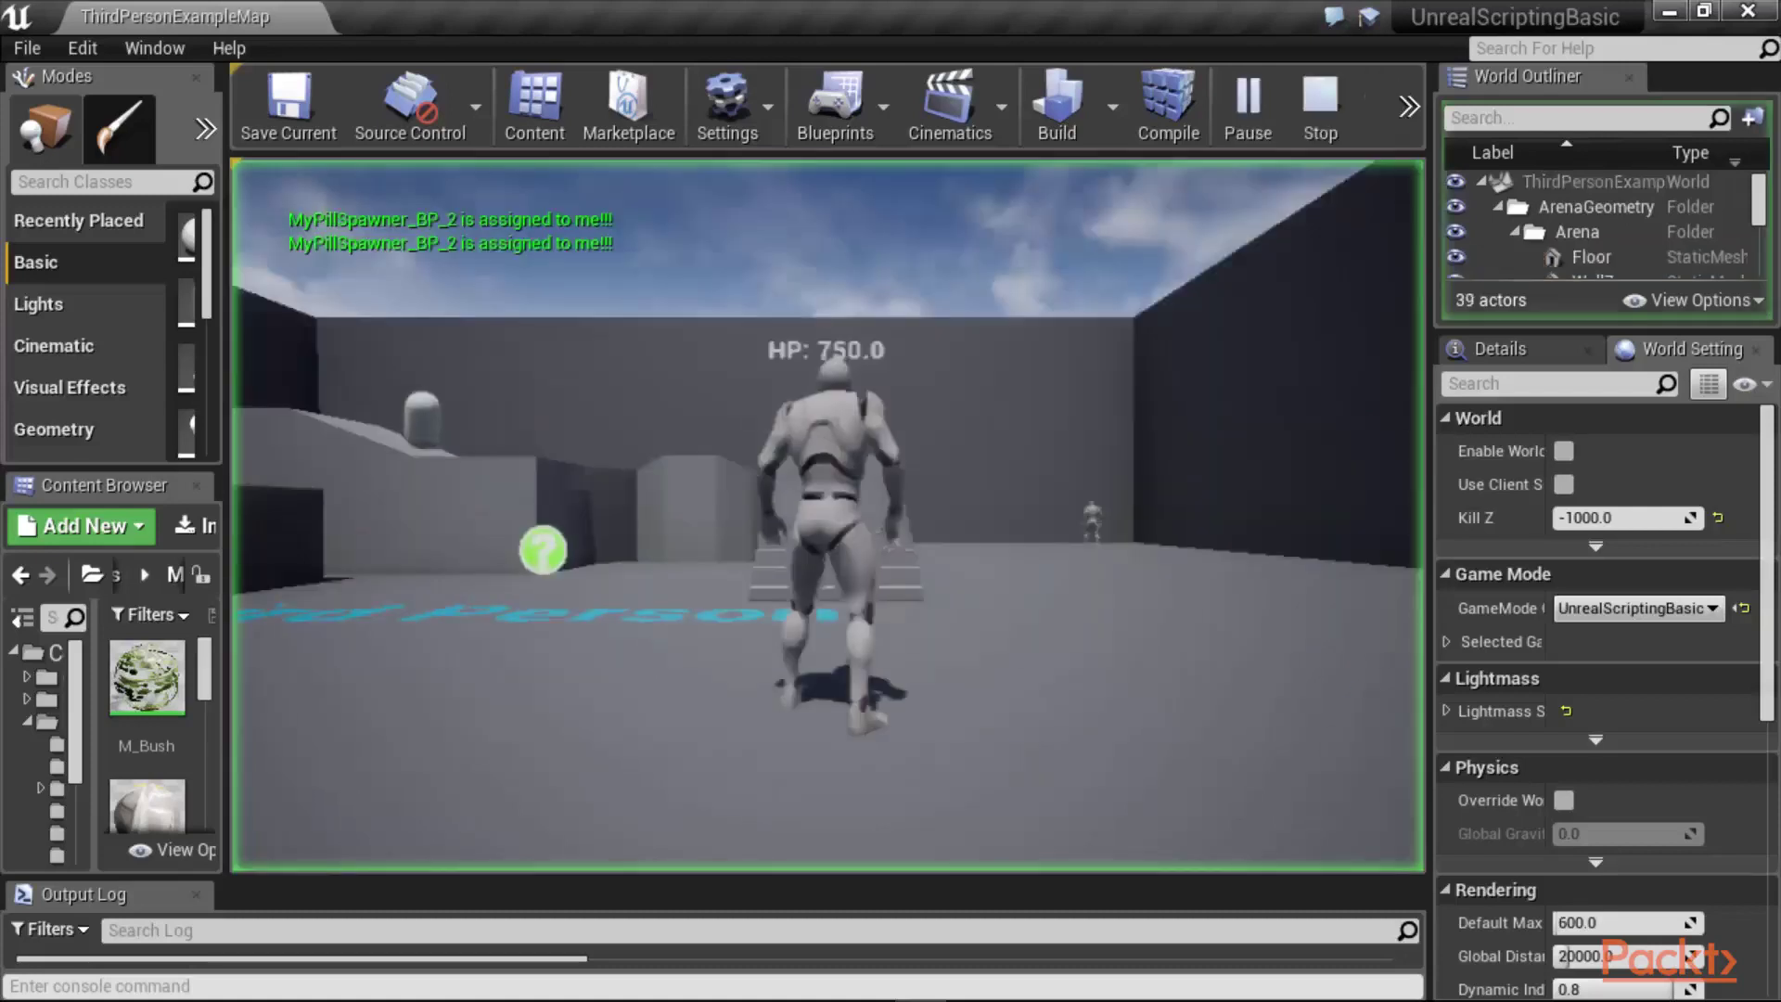
{"action": "left_click", "coordinate": [628, 560]}
{"action": "key", "text": "w"}
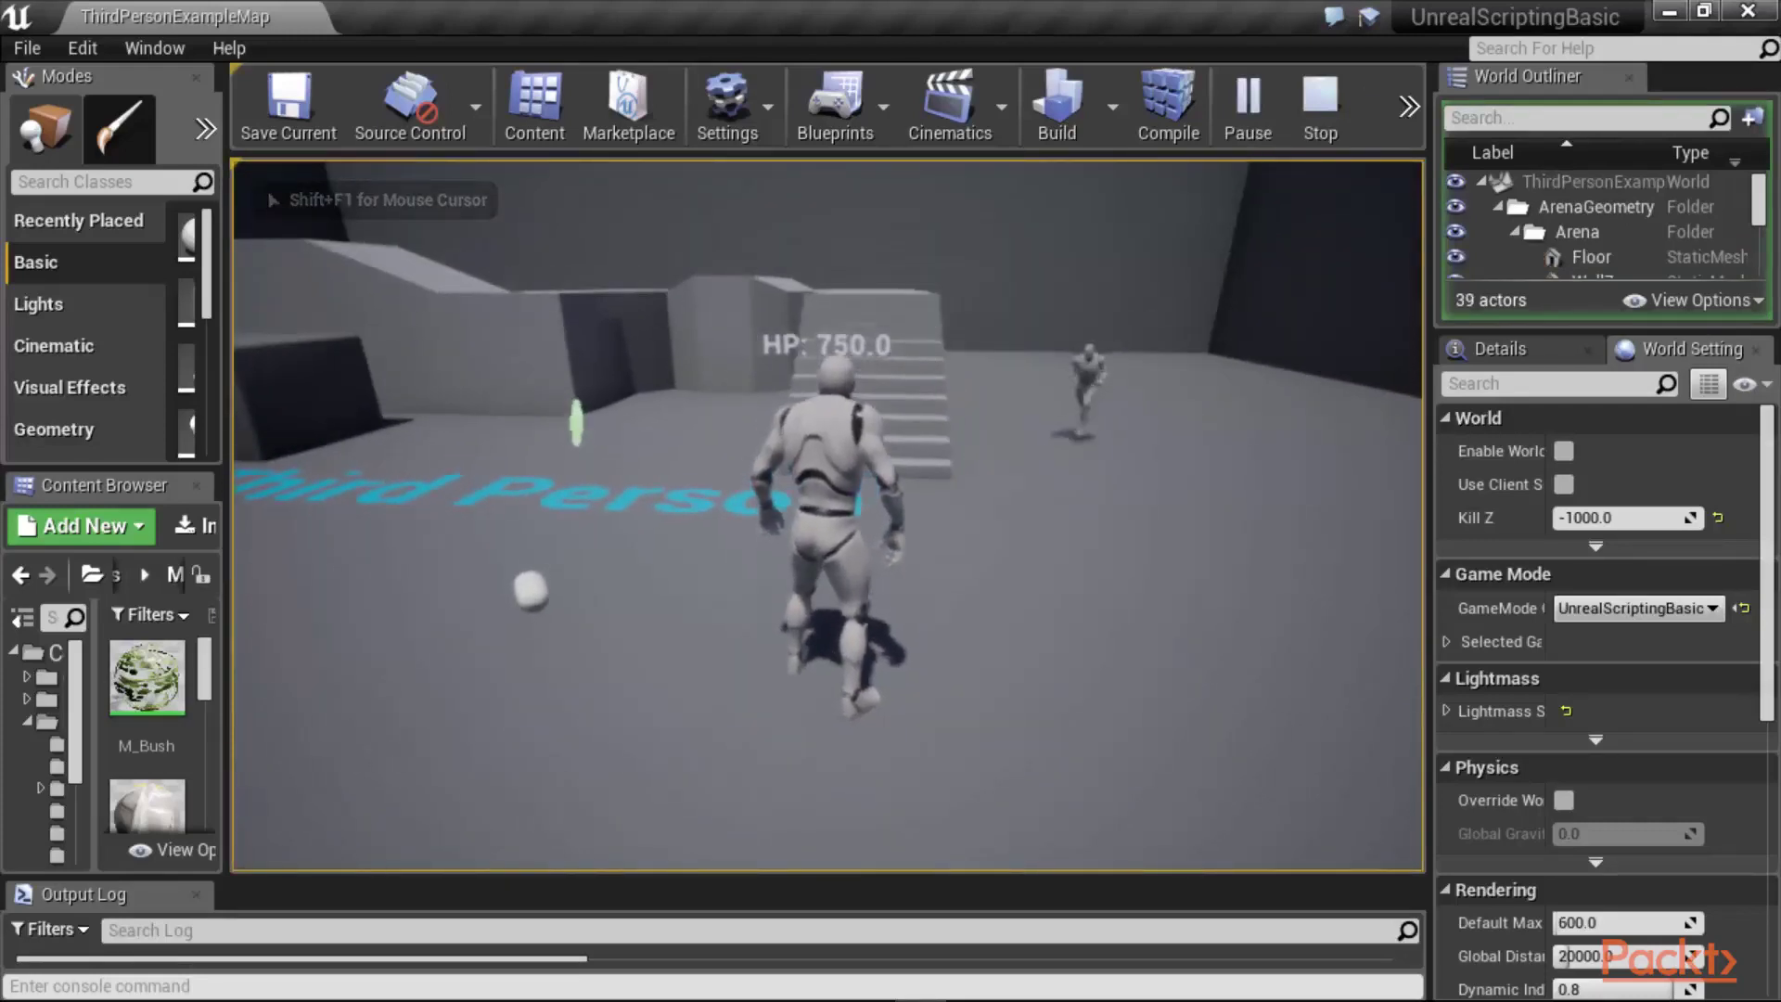
{"action": "key", "text": "s"}
{"action": "key", "text": "w"}
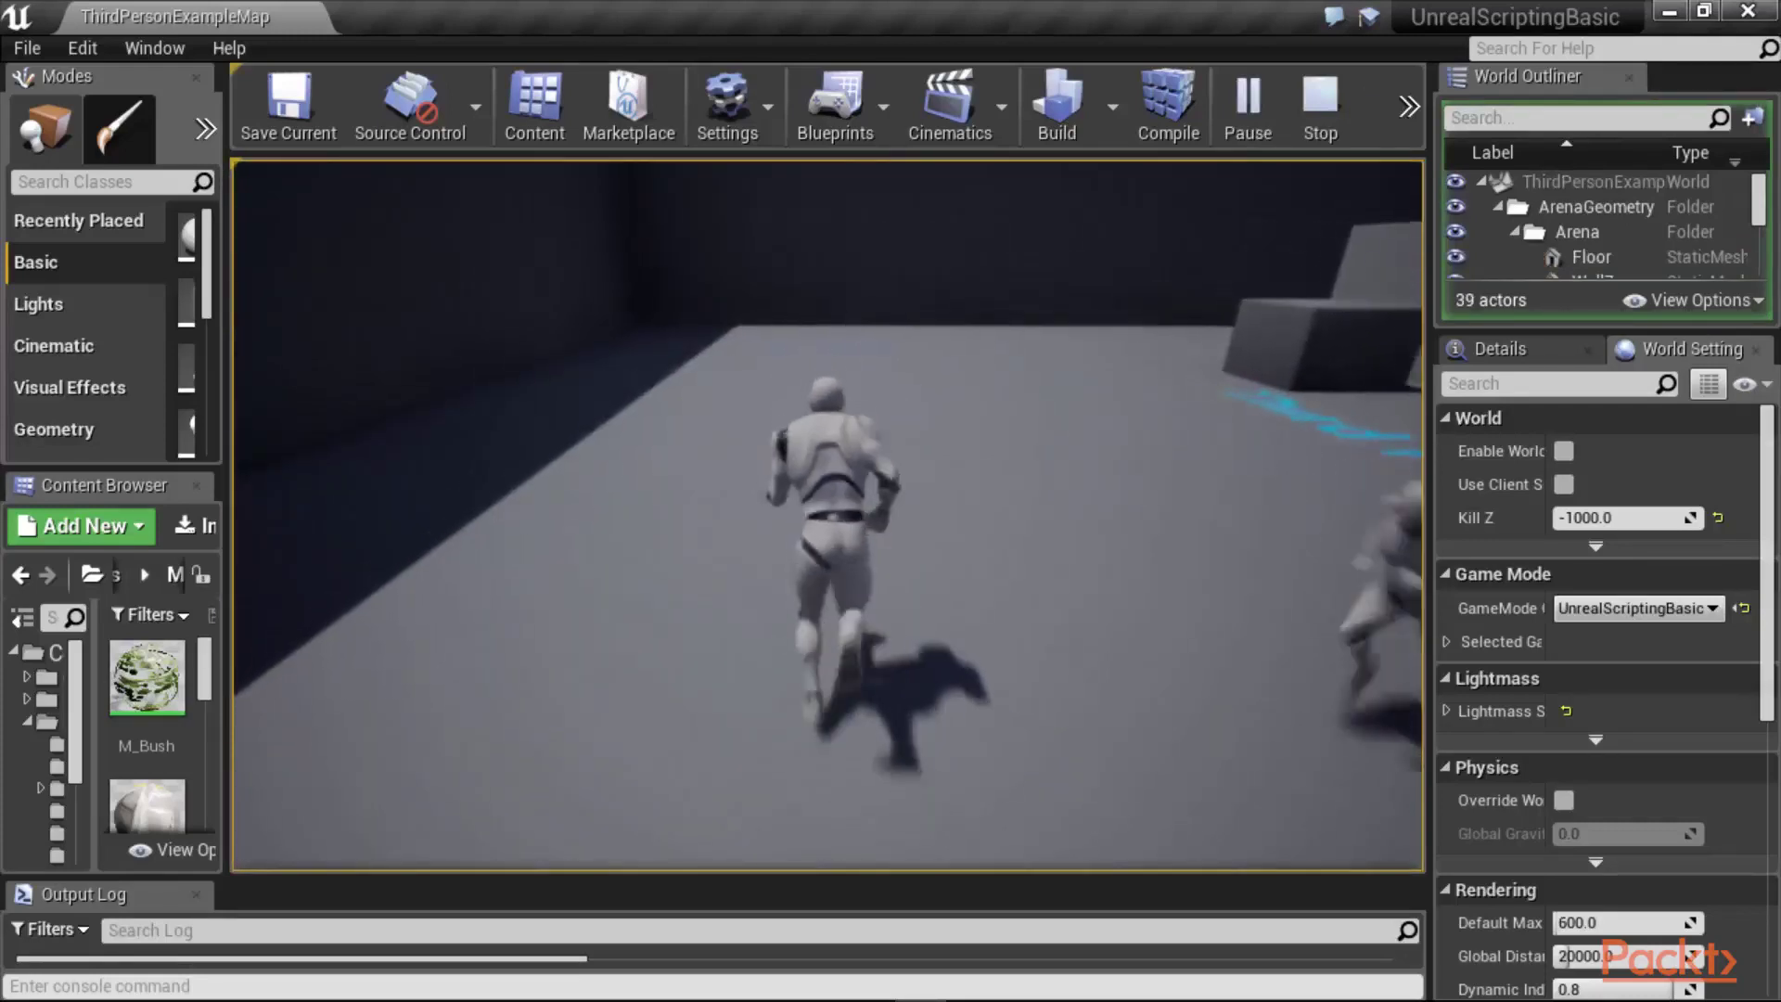
Step: Keep running the character around the arena, moving the camera into a close-up and back
{"action": "key", "text": "w"}
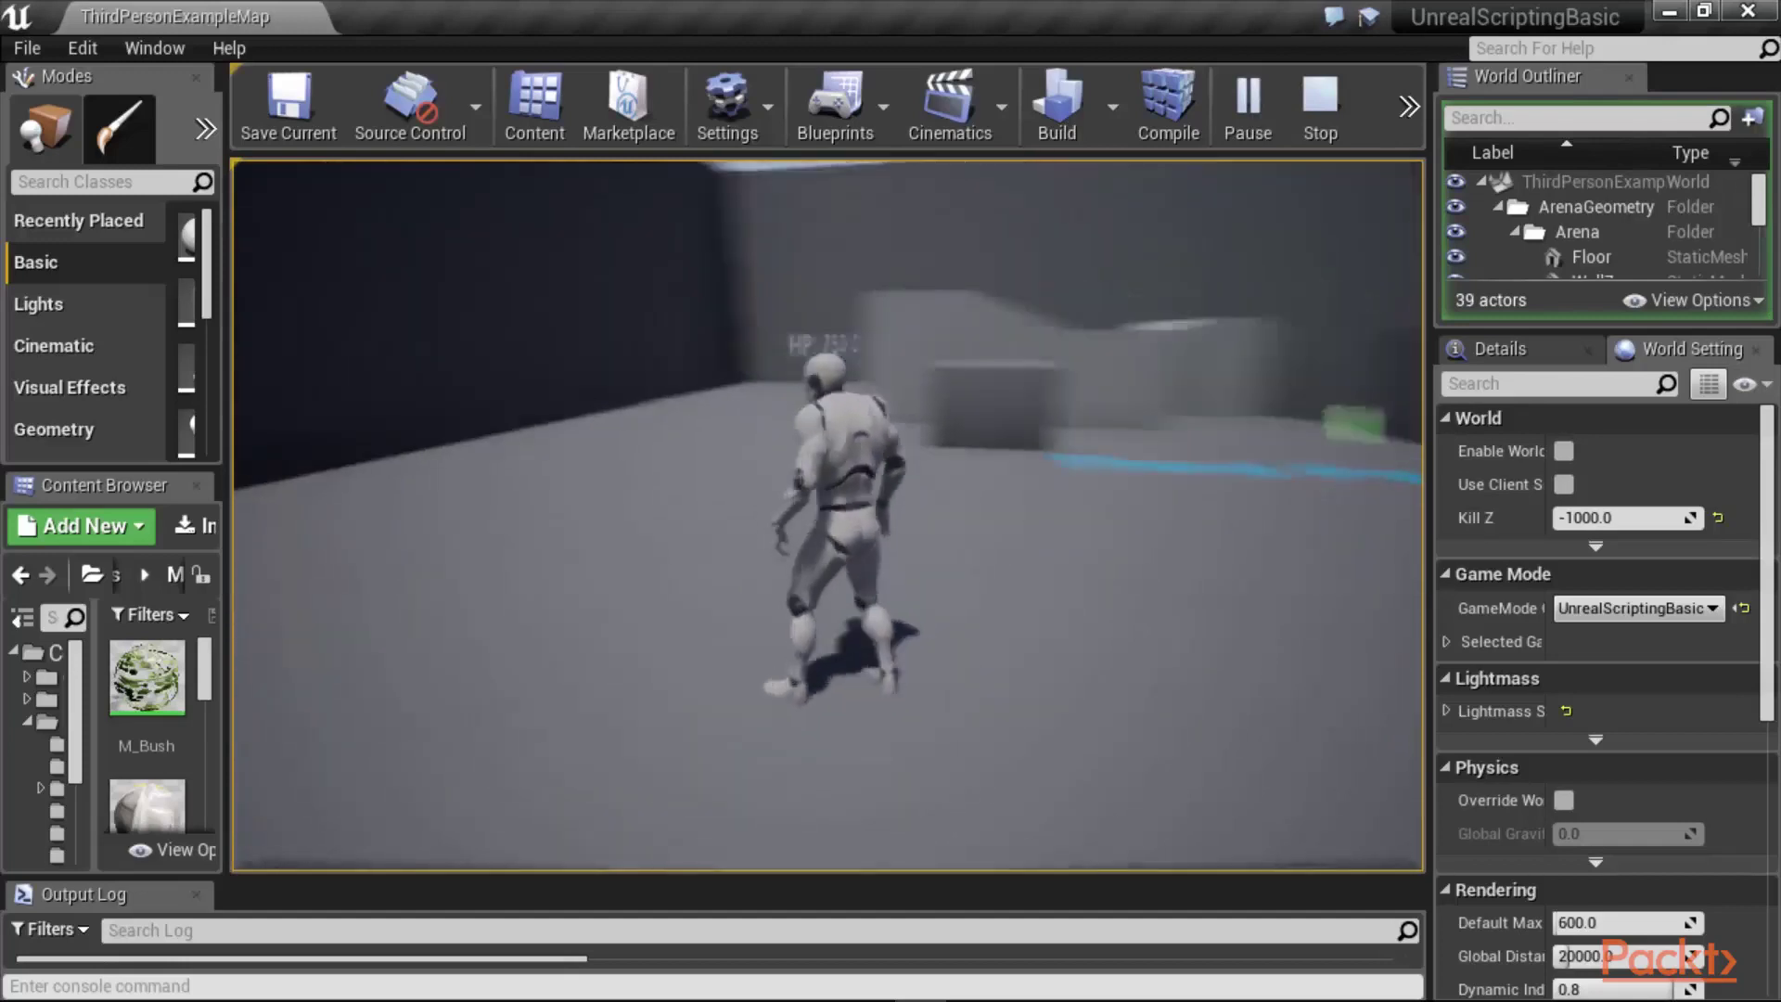
{"action": "key", "text": "w"}
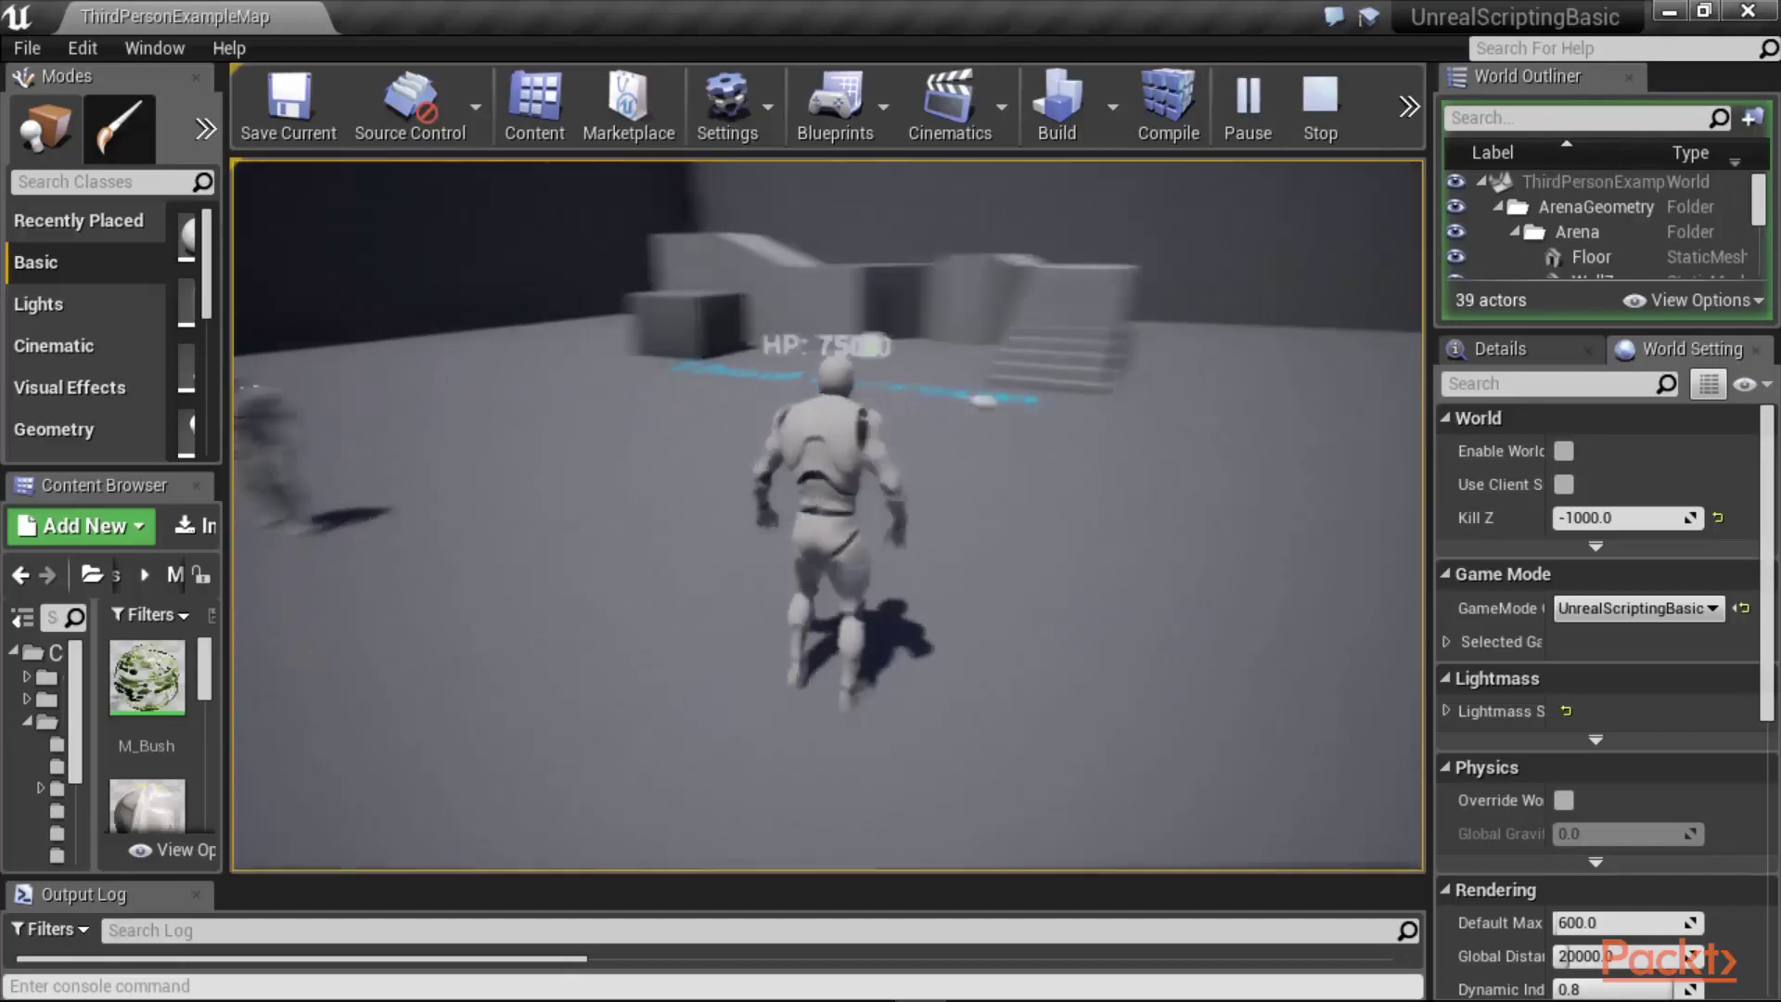
{"action": "key", "text": "w"}
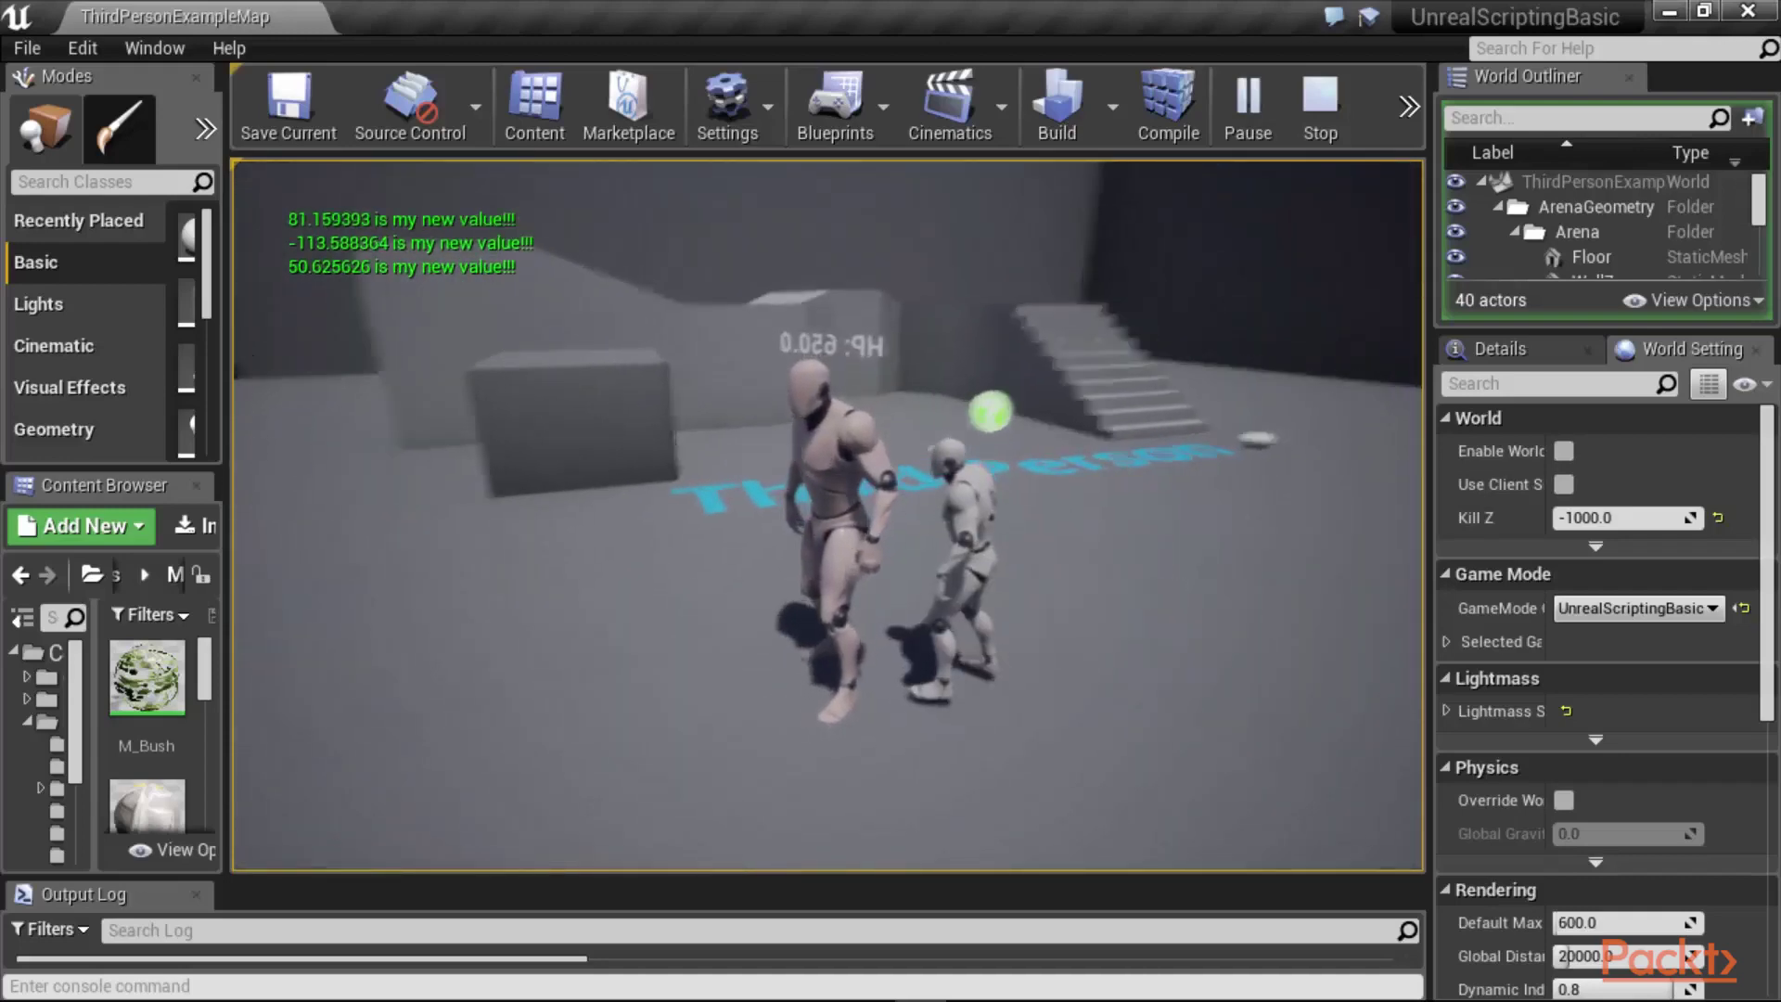
{"action": "key", "text": "w"}
{"action": "key", "text": "w"}
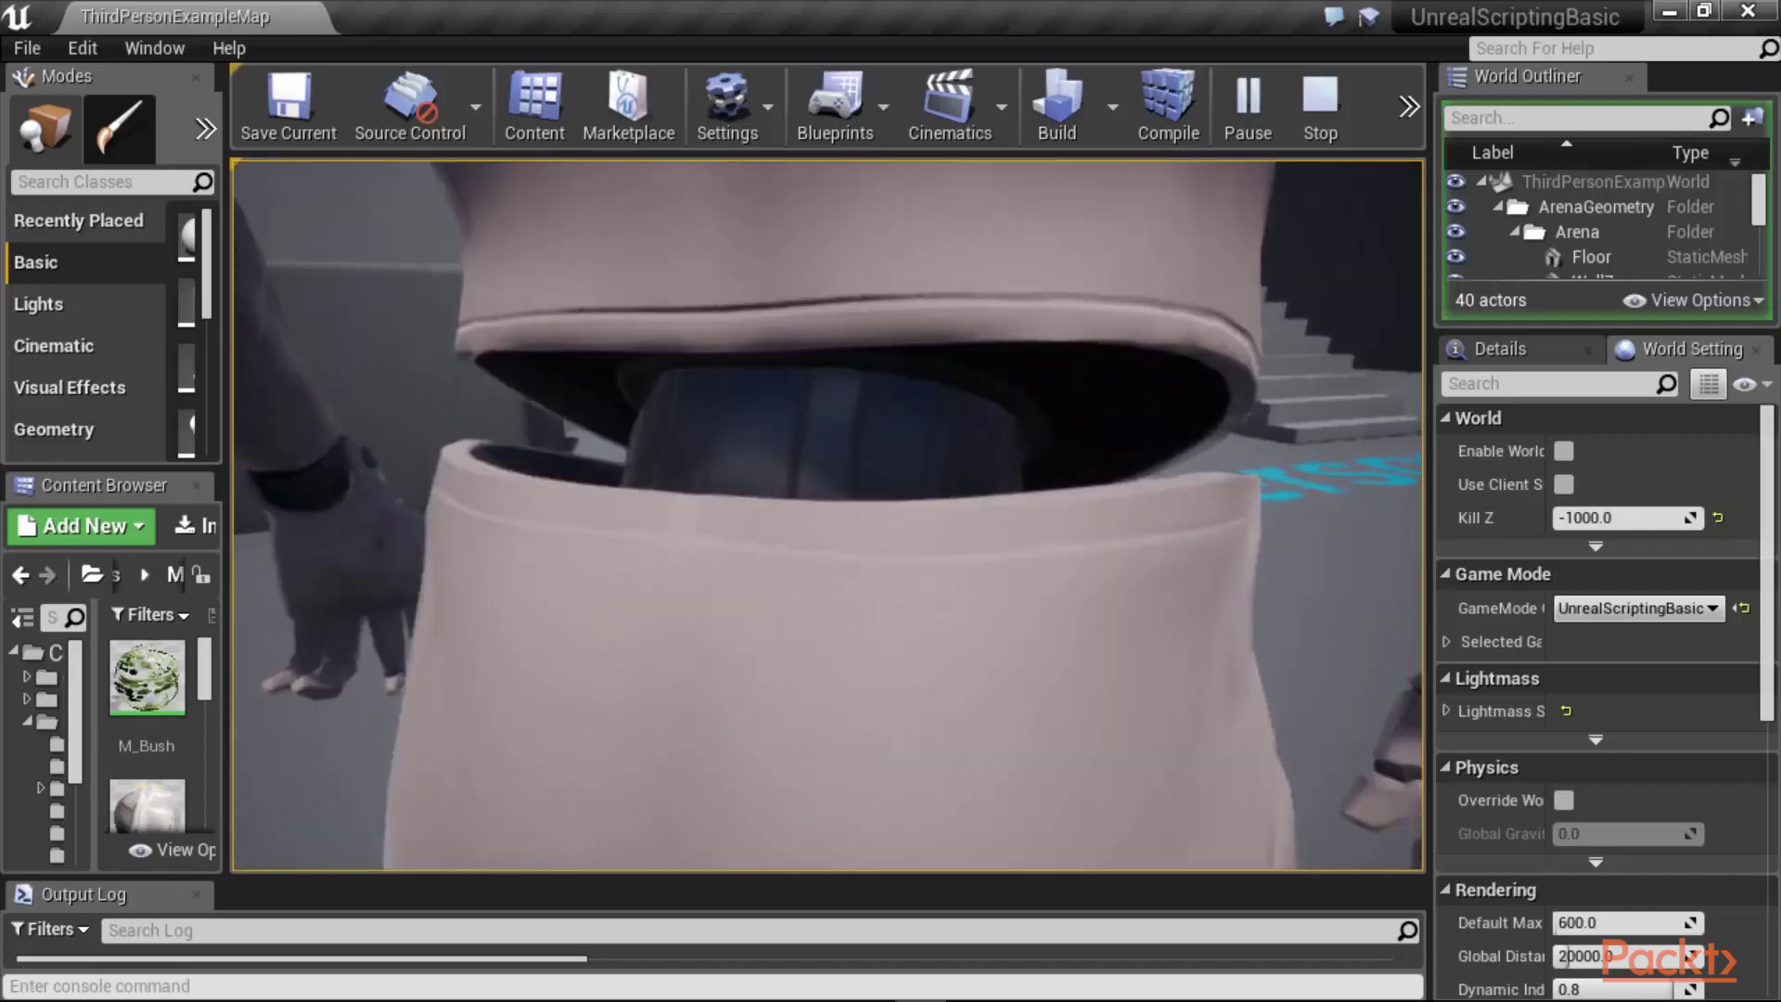
{"action": "key", "text": "w"}
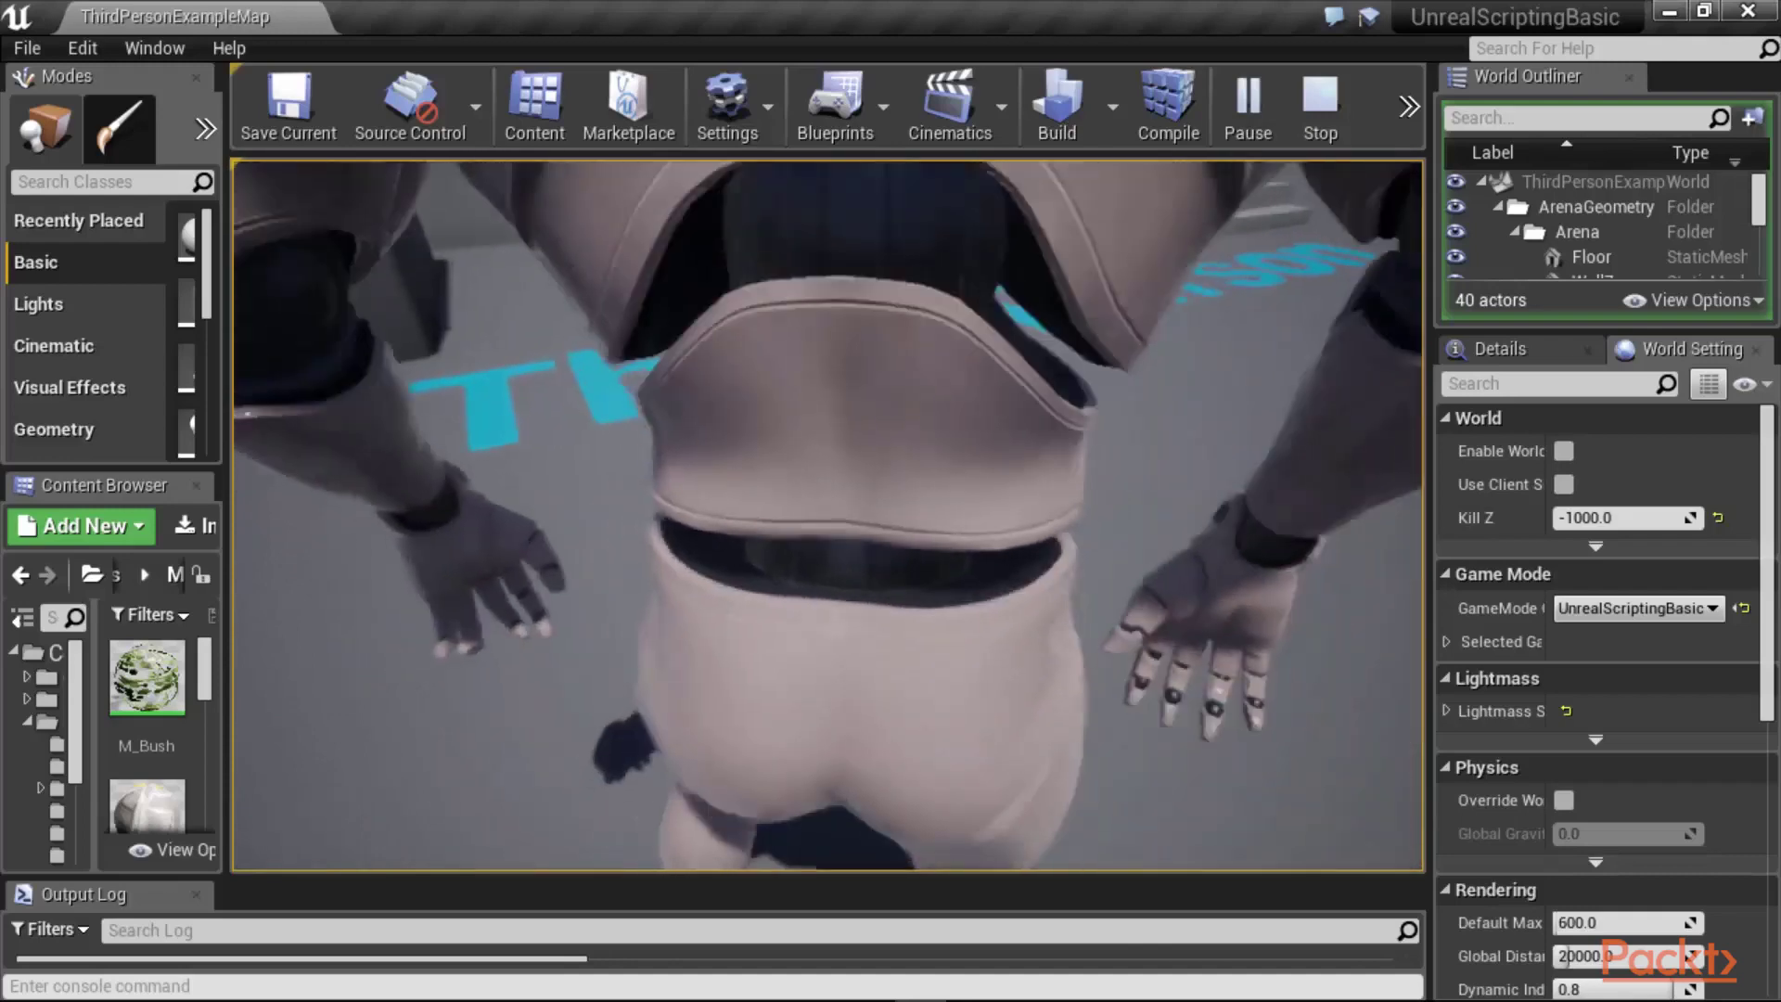
{"action": "key", "text": "w"}
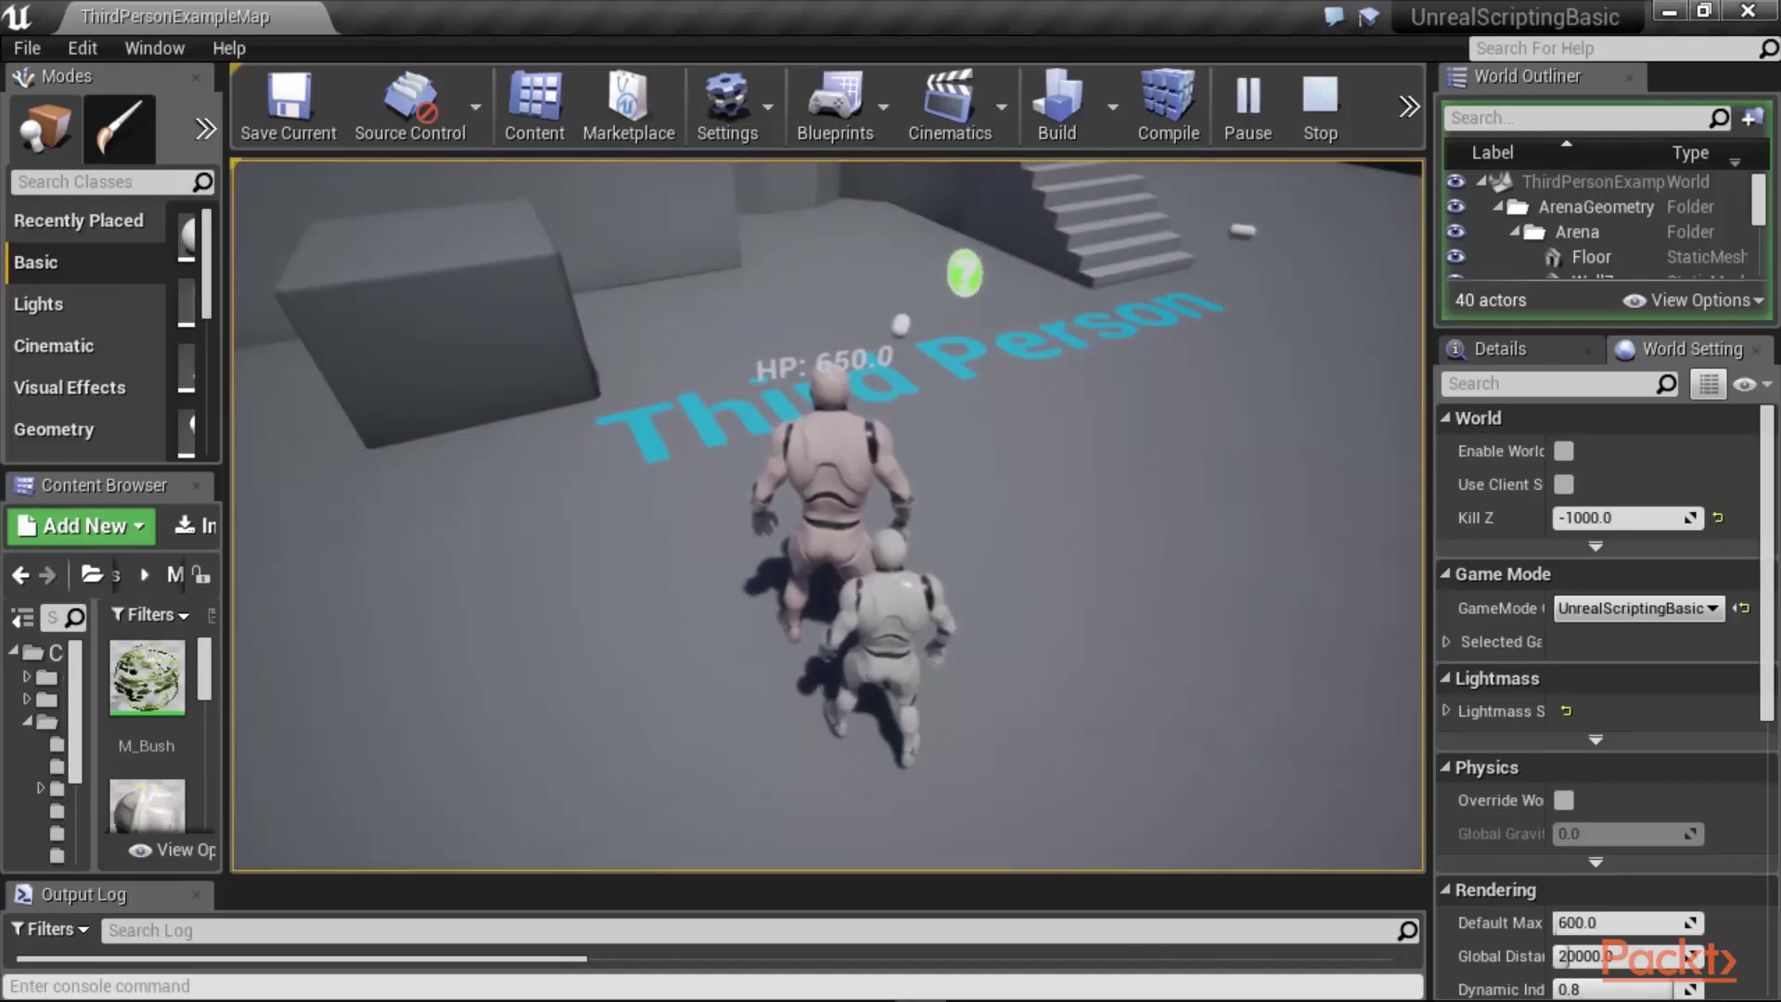
{"action": "key", "text": "w"}
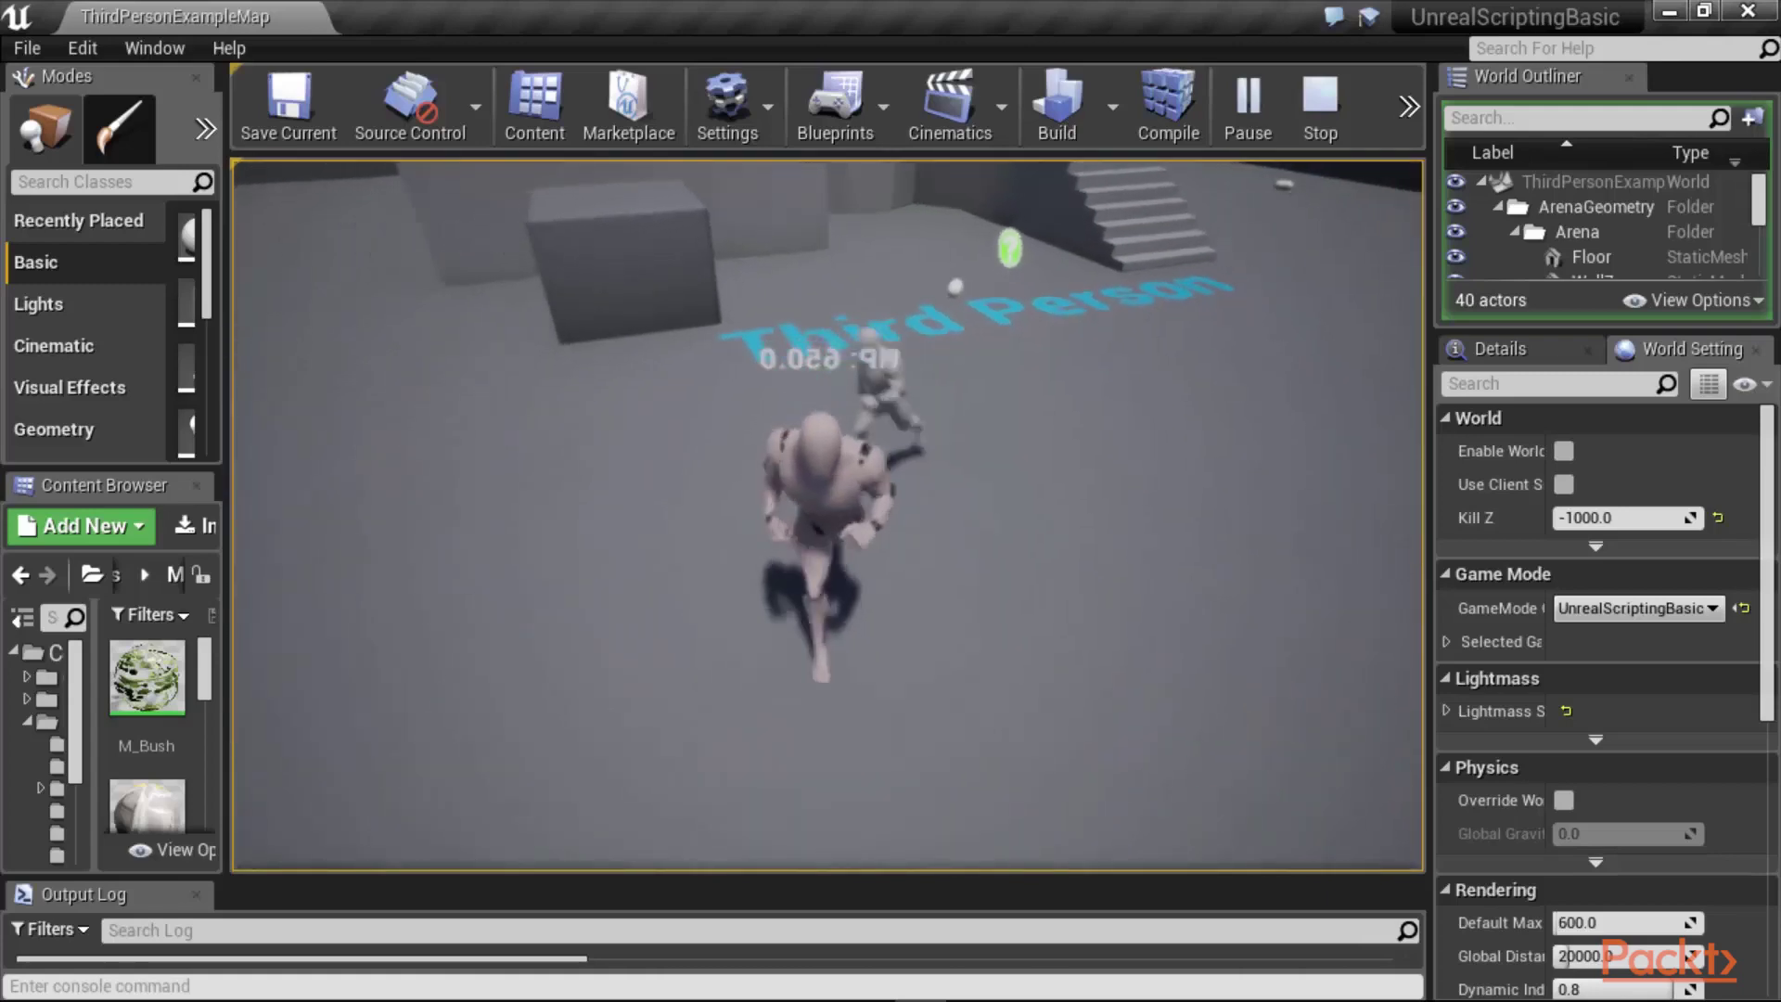
Step: Run the character back and forth toward the stairs, toggling Pick Up Mode on and off
{"action": "key", "text": "w"}
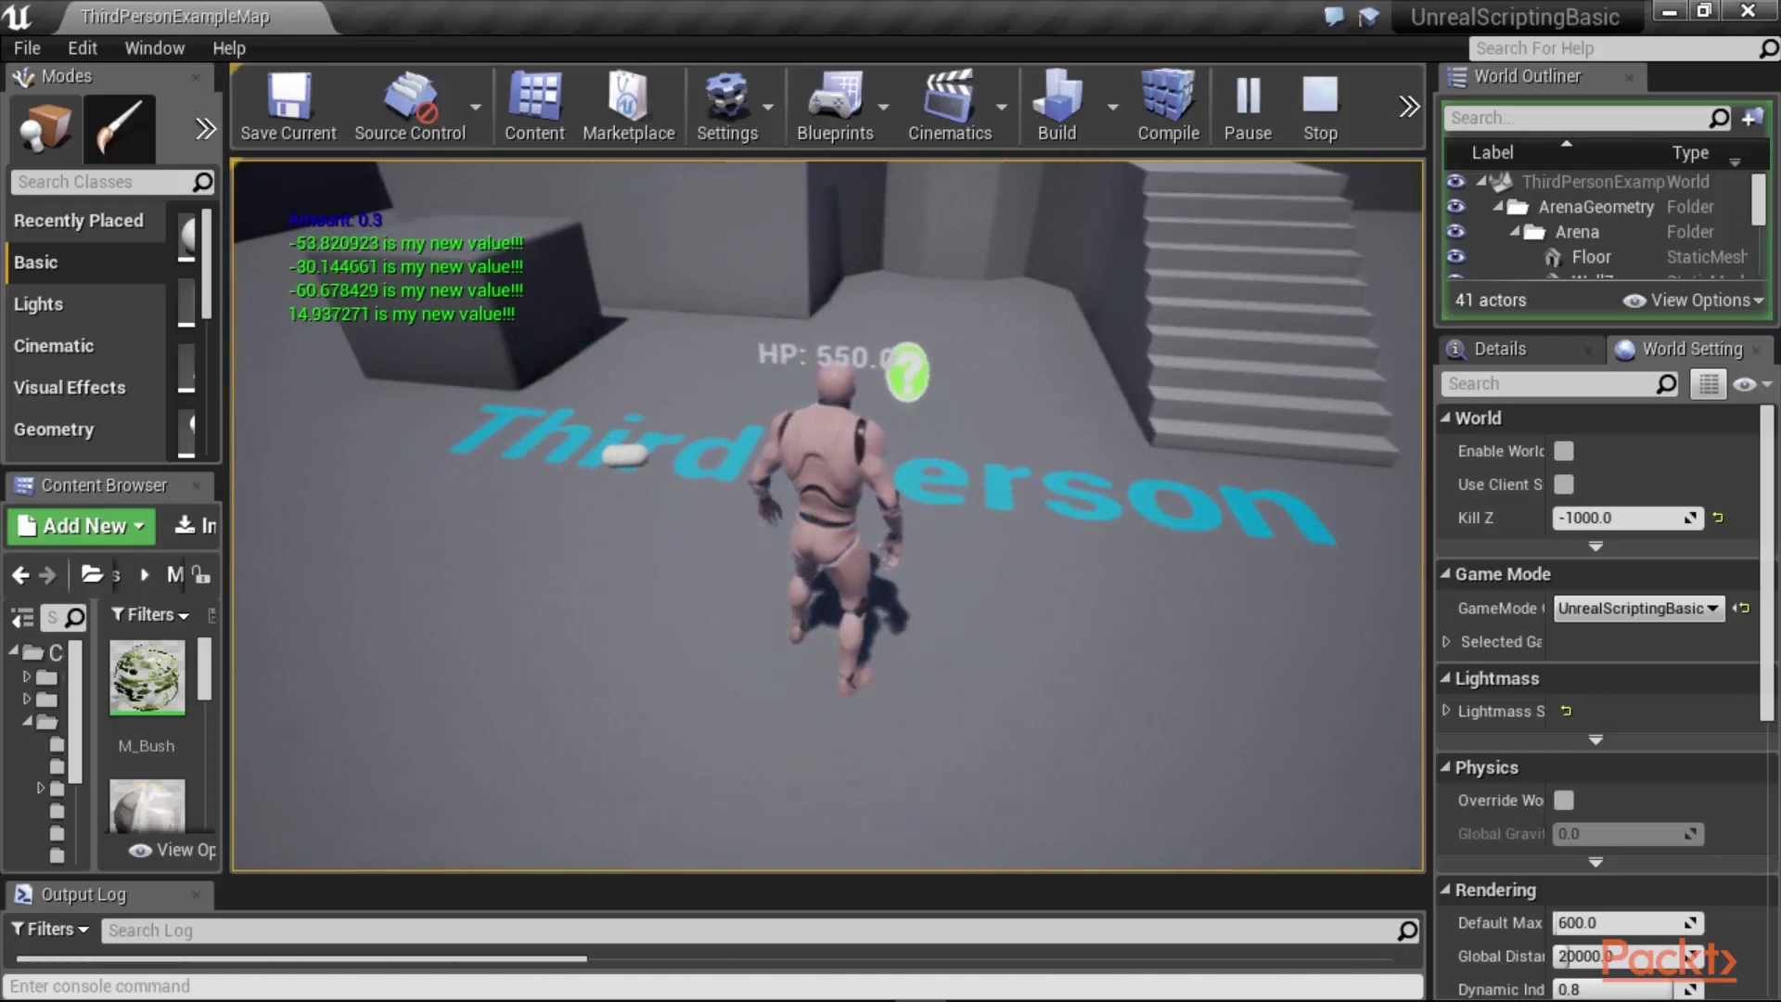
{"action": "key", "text": "s"}
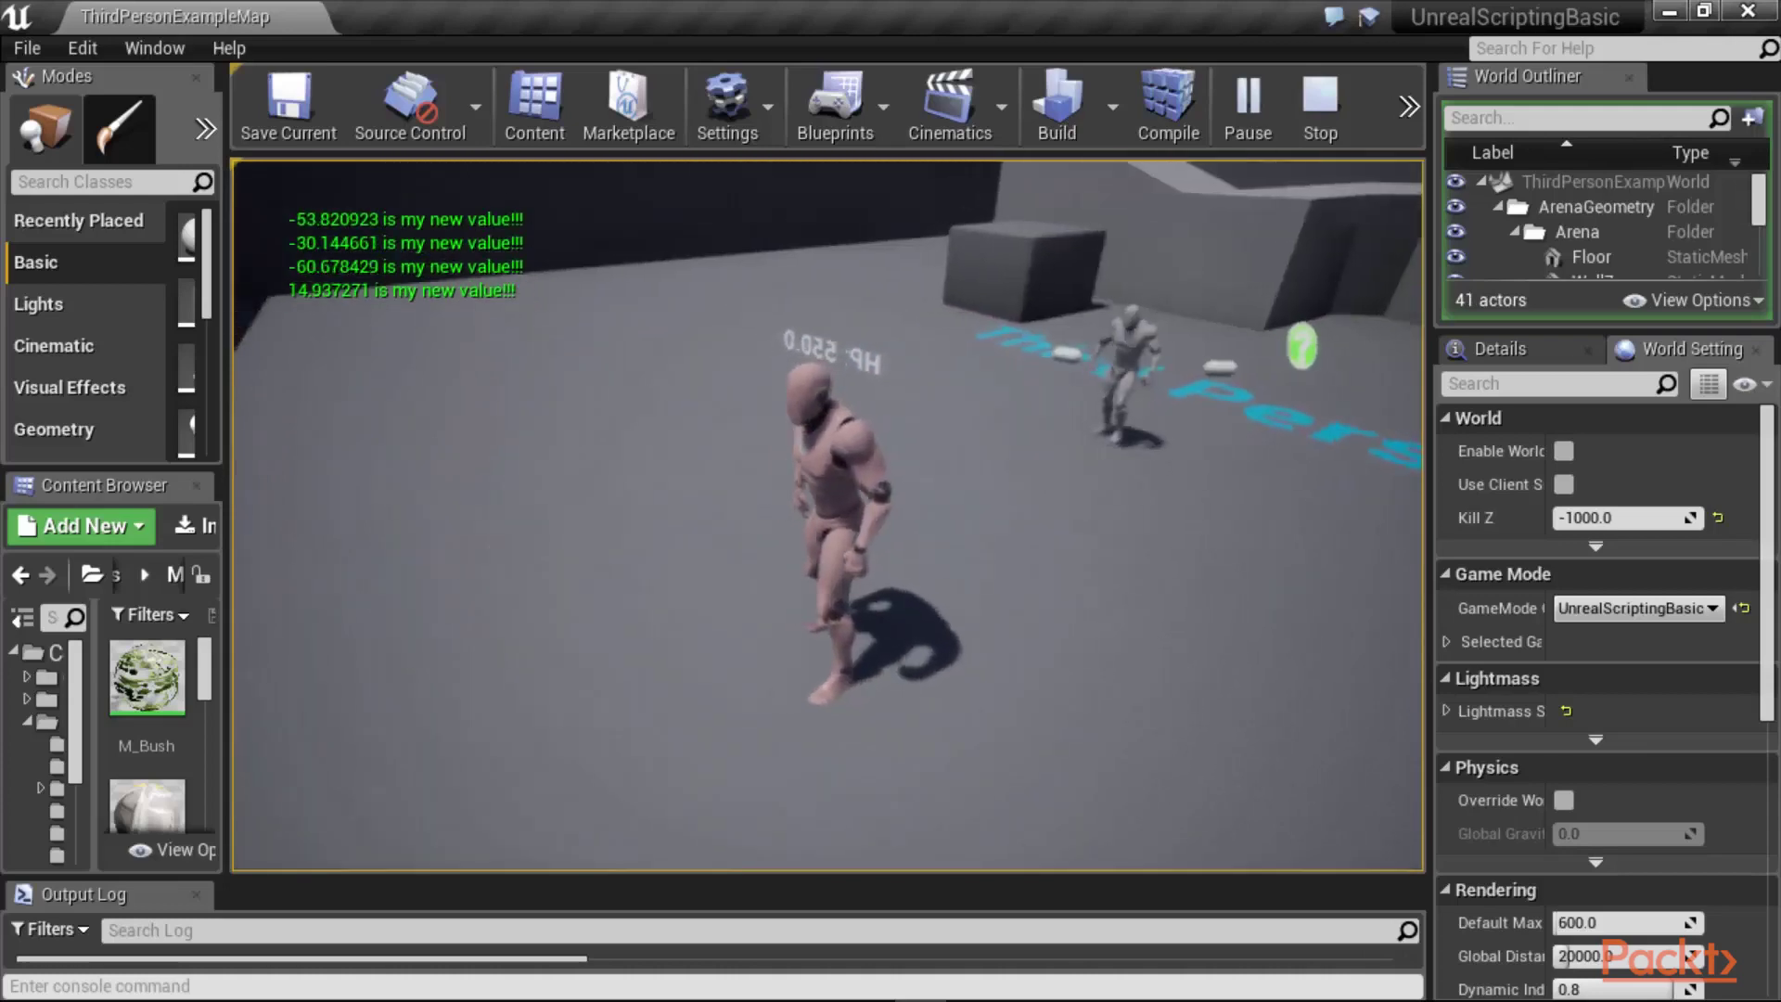
{"action": "key", "text": "w"}
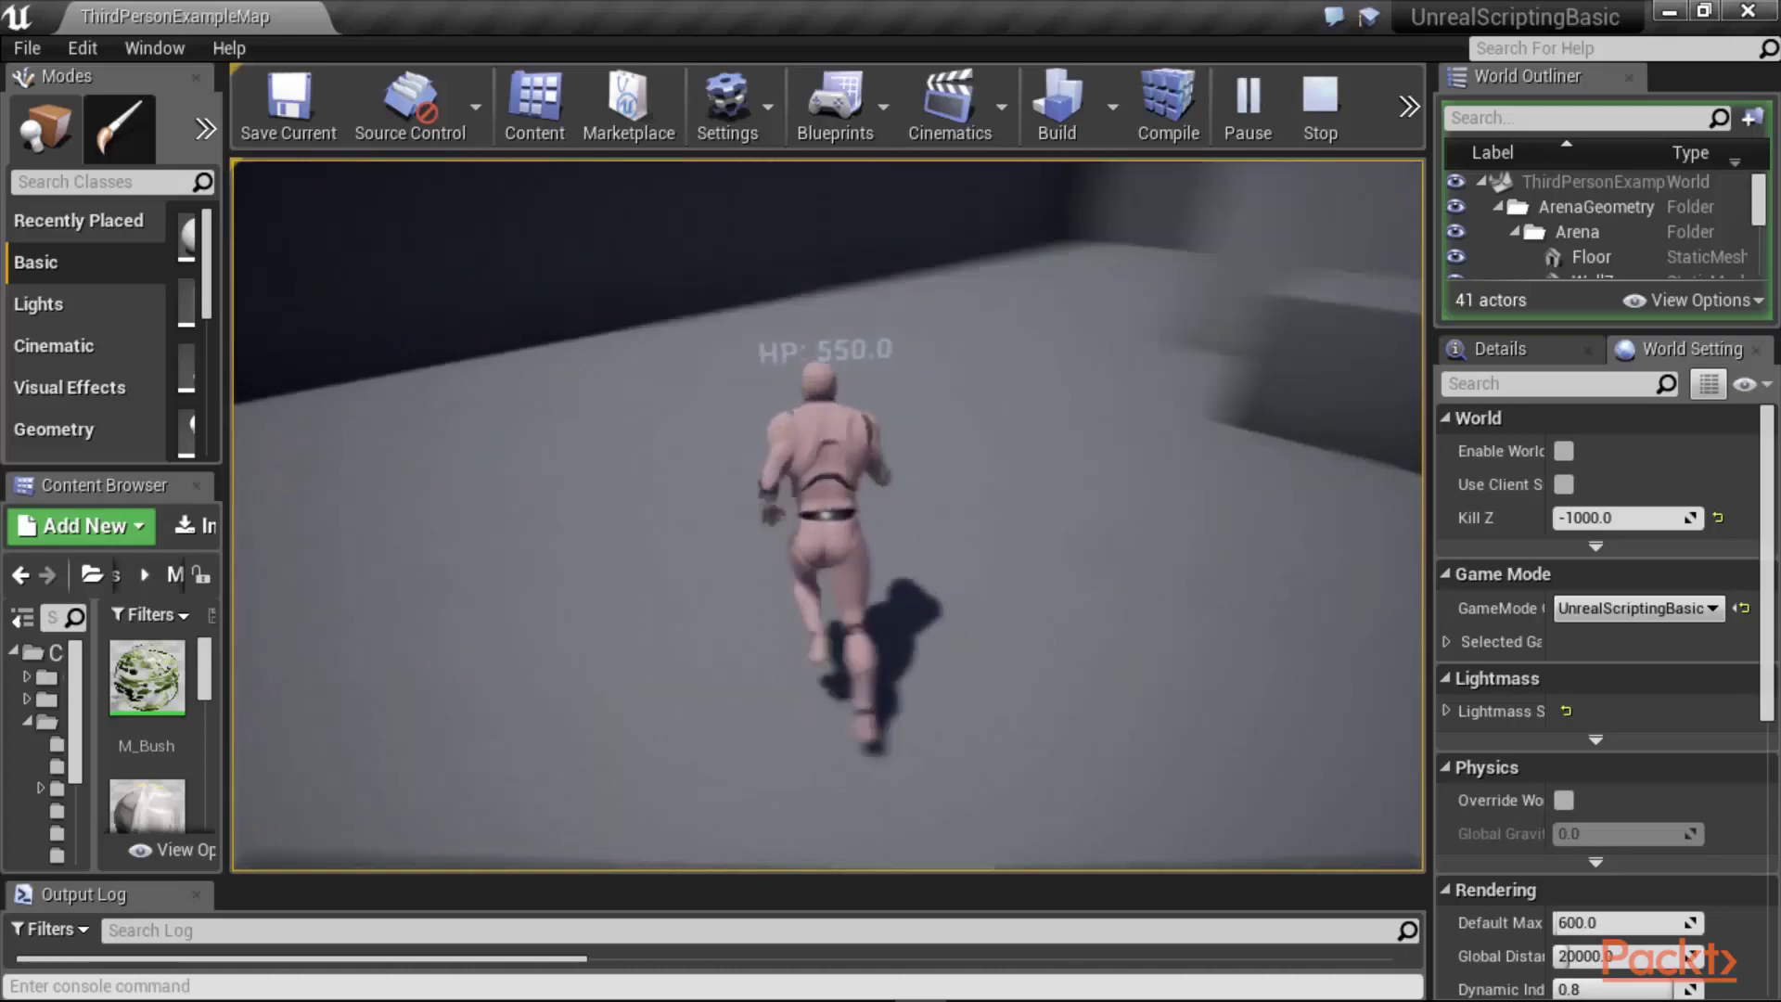
{"action": "key", "text": "w"}
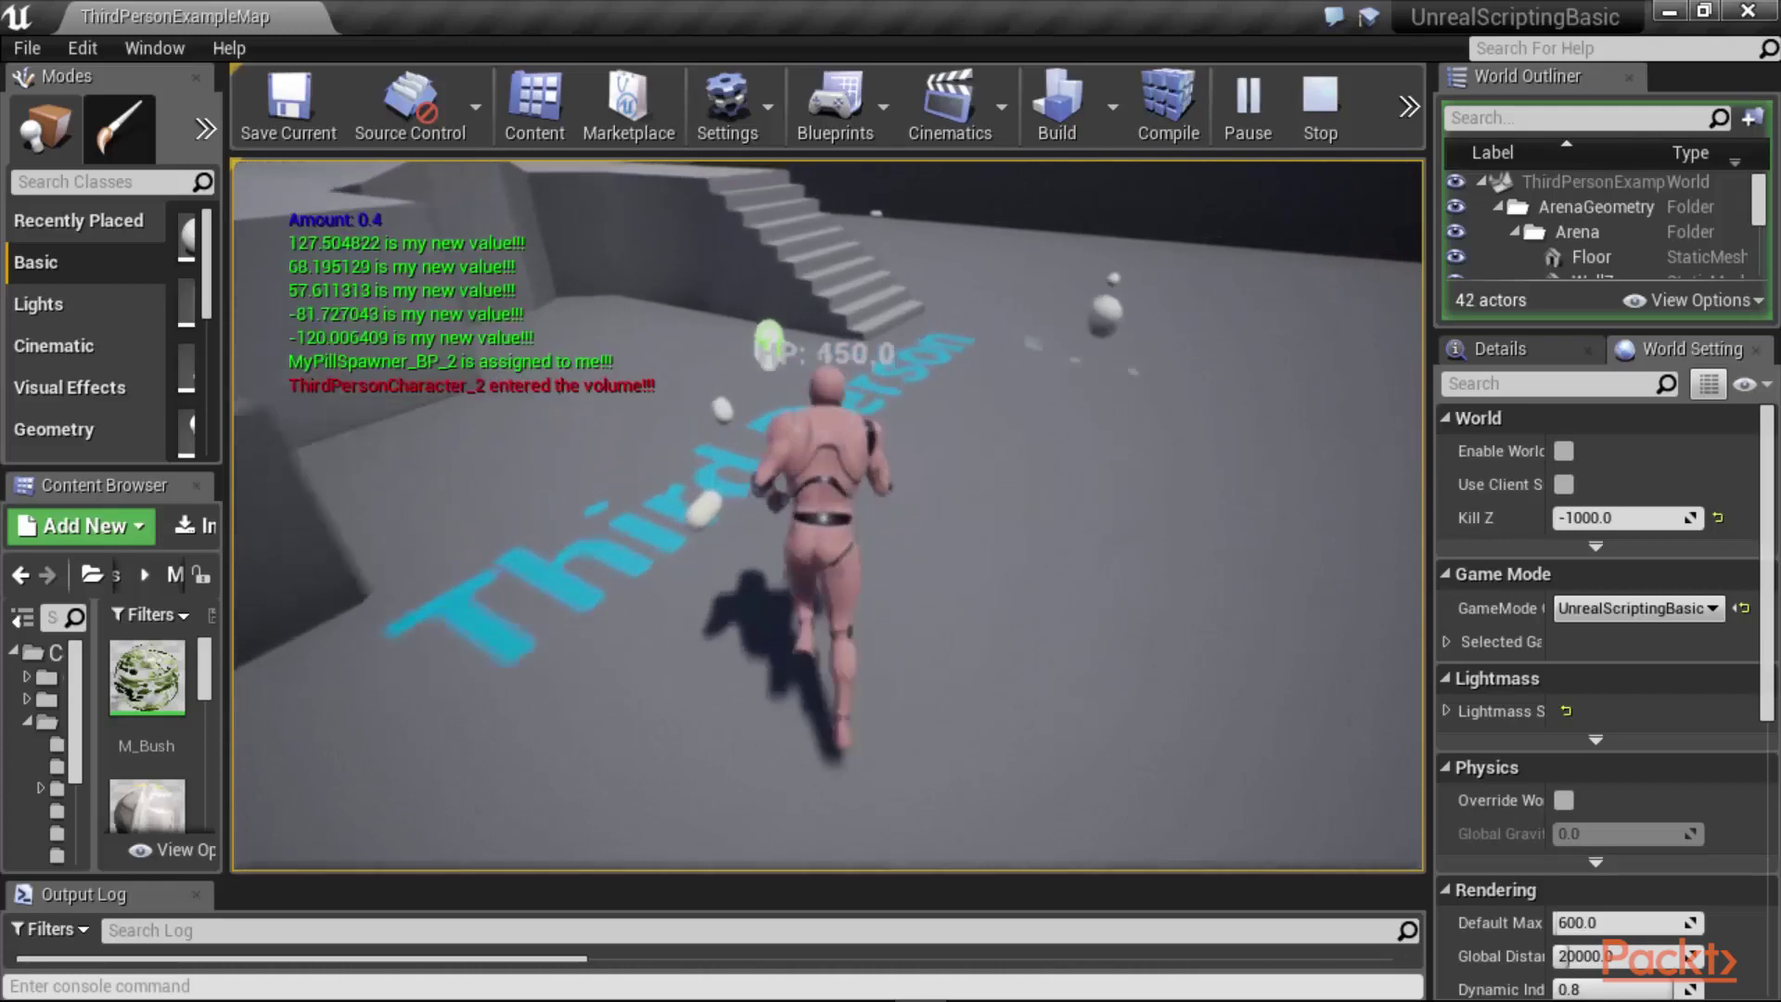
{"action": "key", "text": "s"}
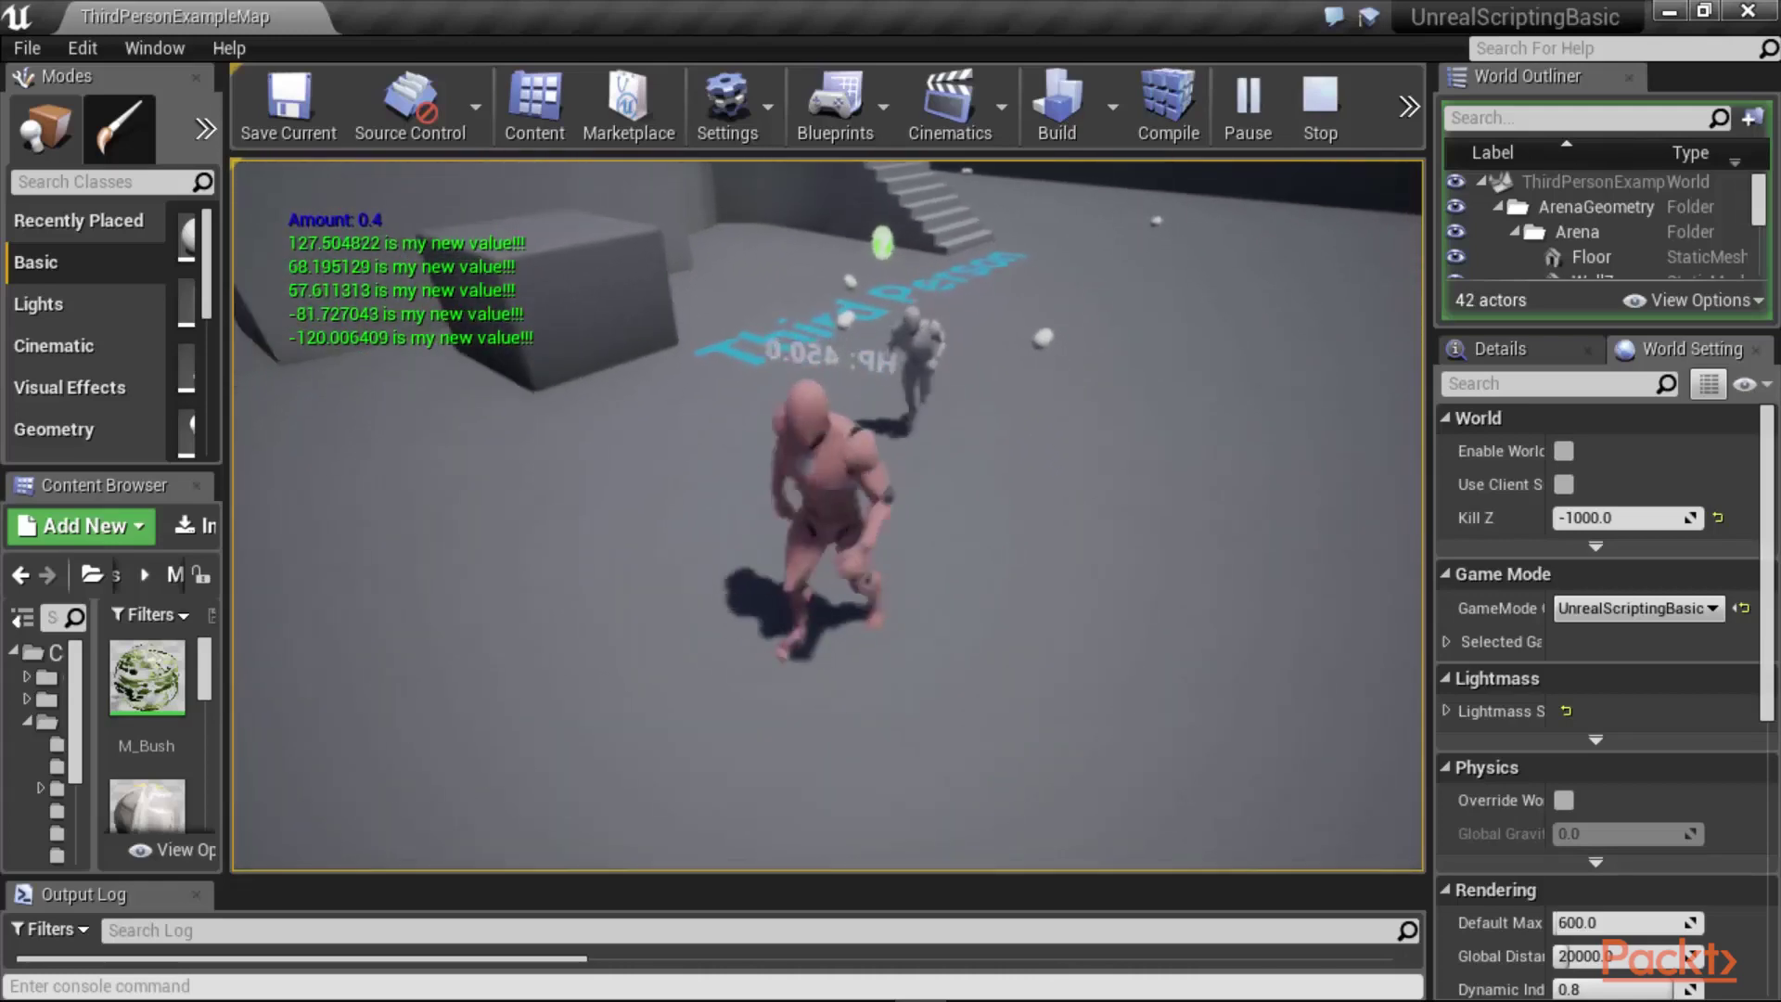
{"action": "key", "text": "w"}
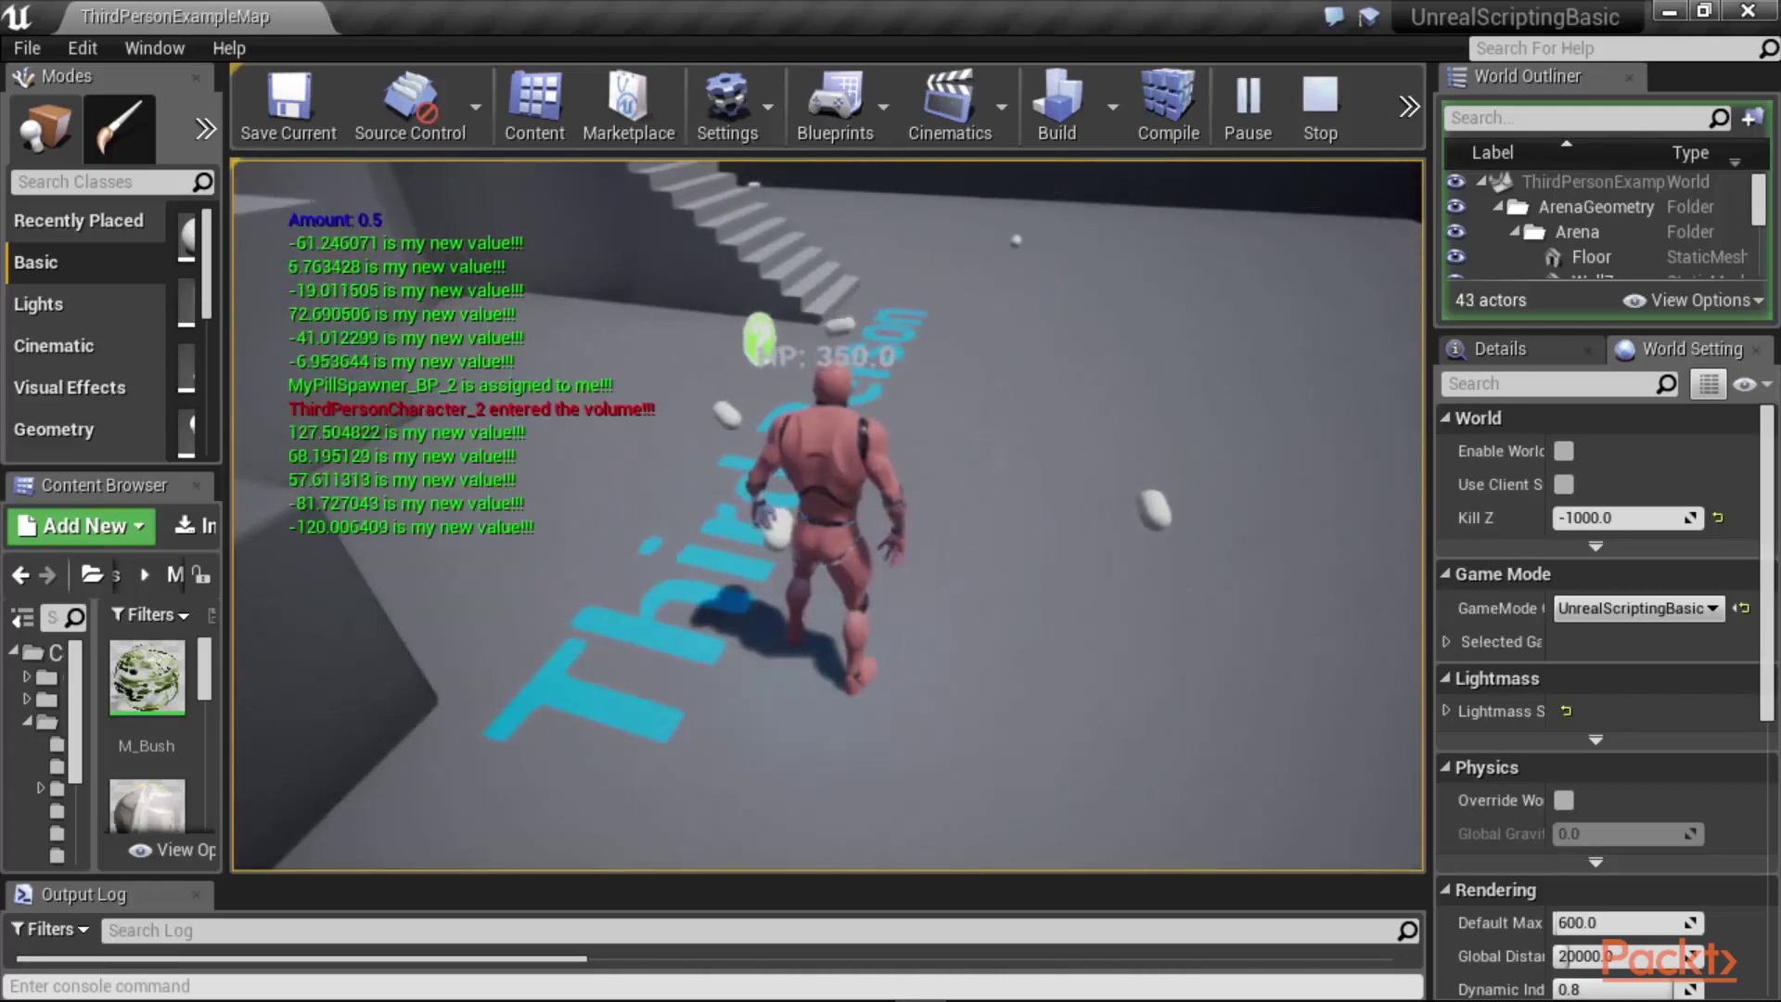
{"action": "key", "text": "e"}
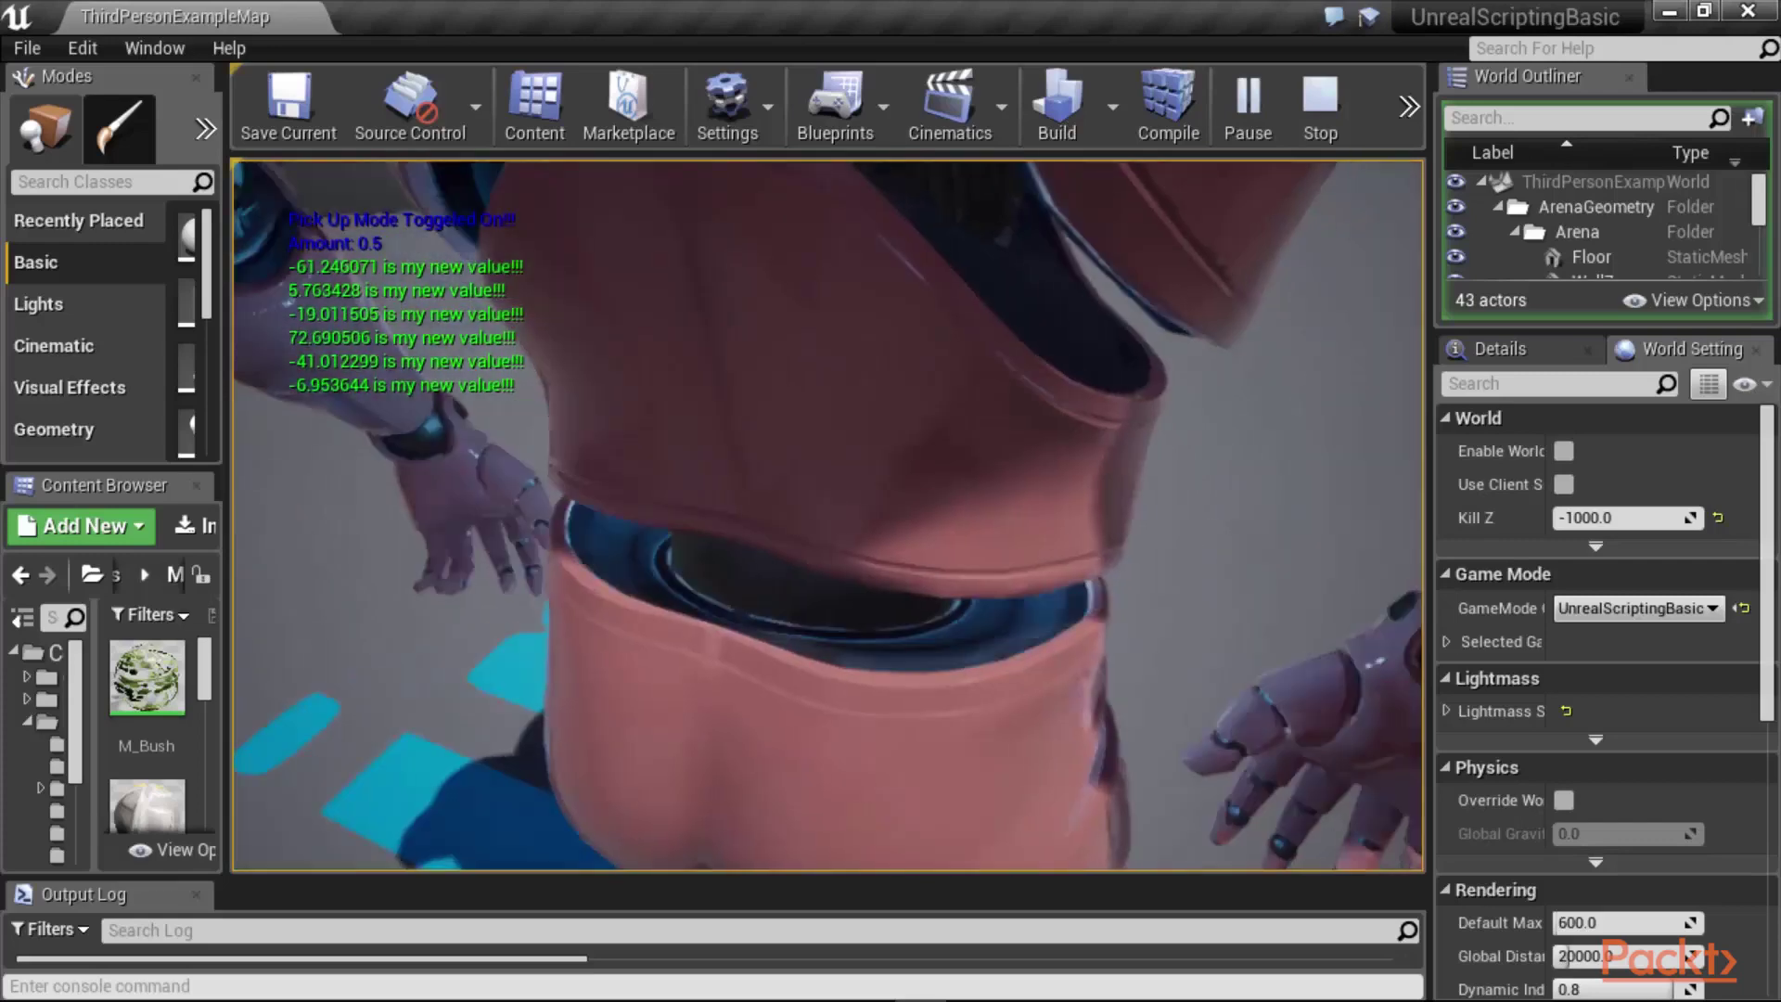
{"action": "key", "text": "e"}
Step: Run around the arena collecting the pill pickups
{"action": "key", "text": "w"}
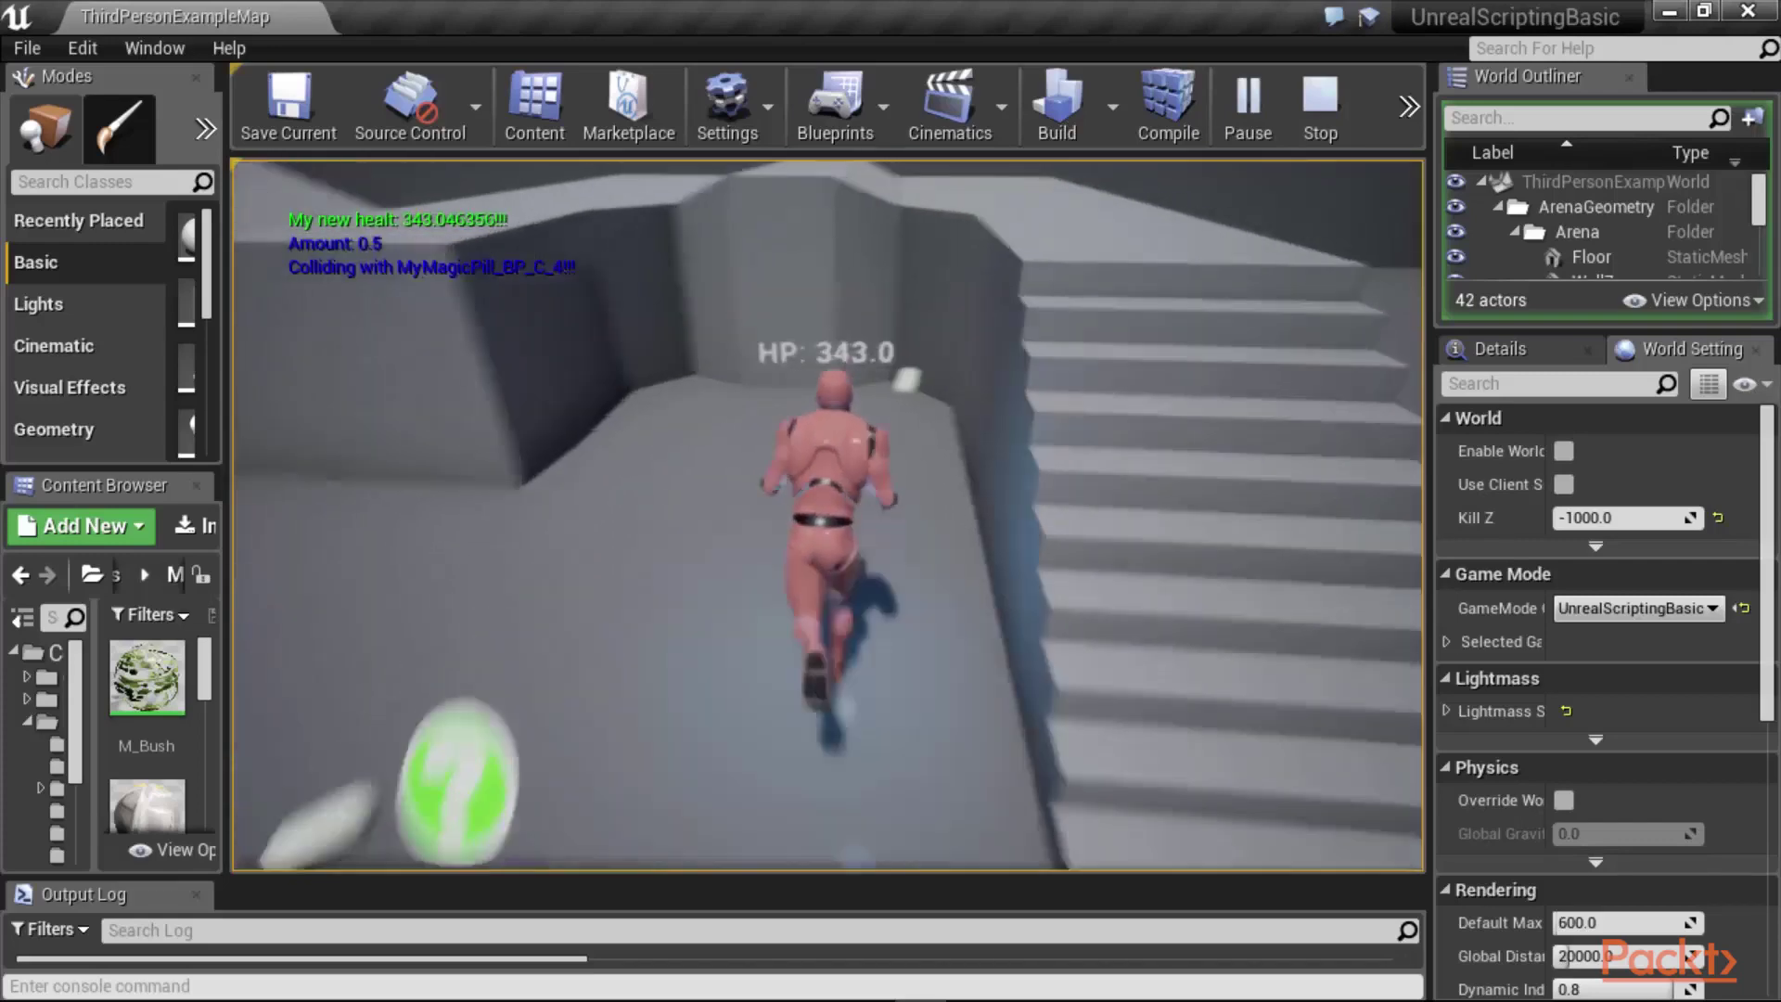
{"action": "key", "text": "w"}
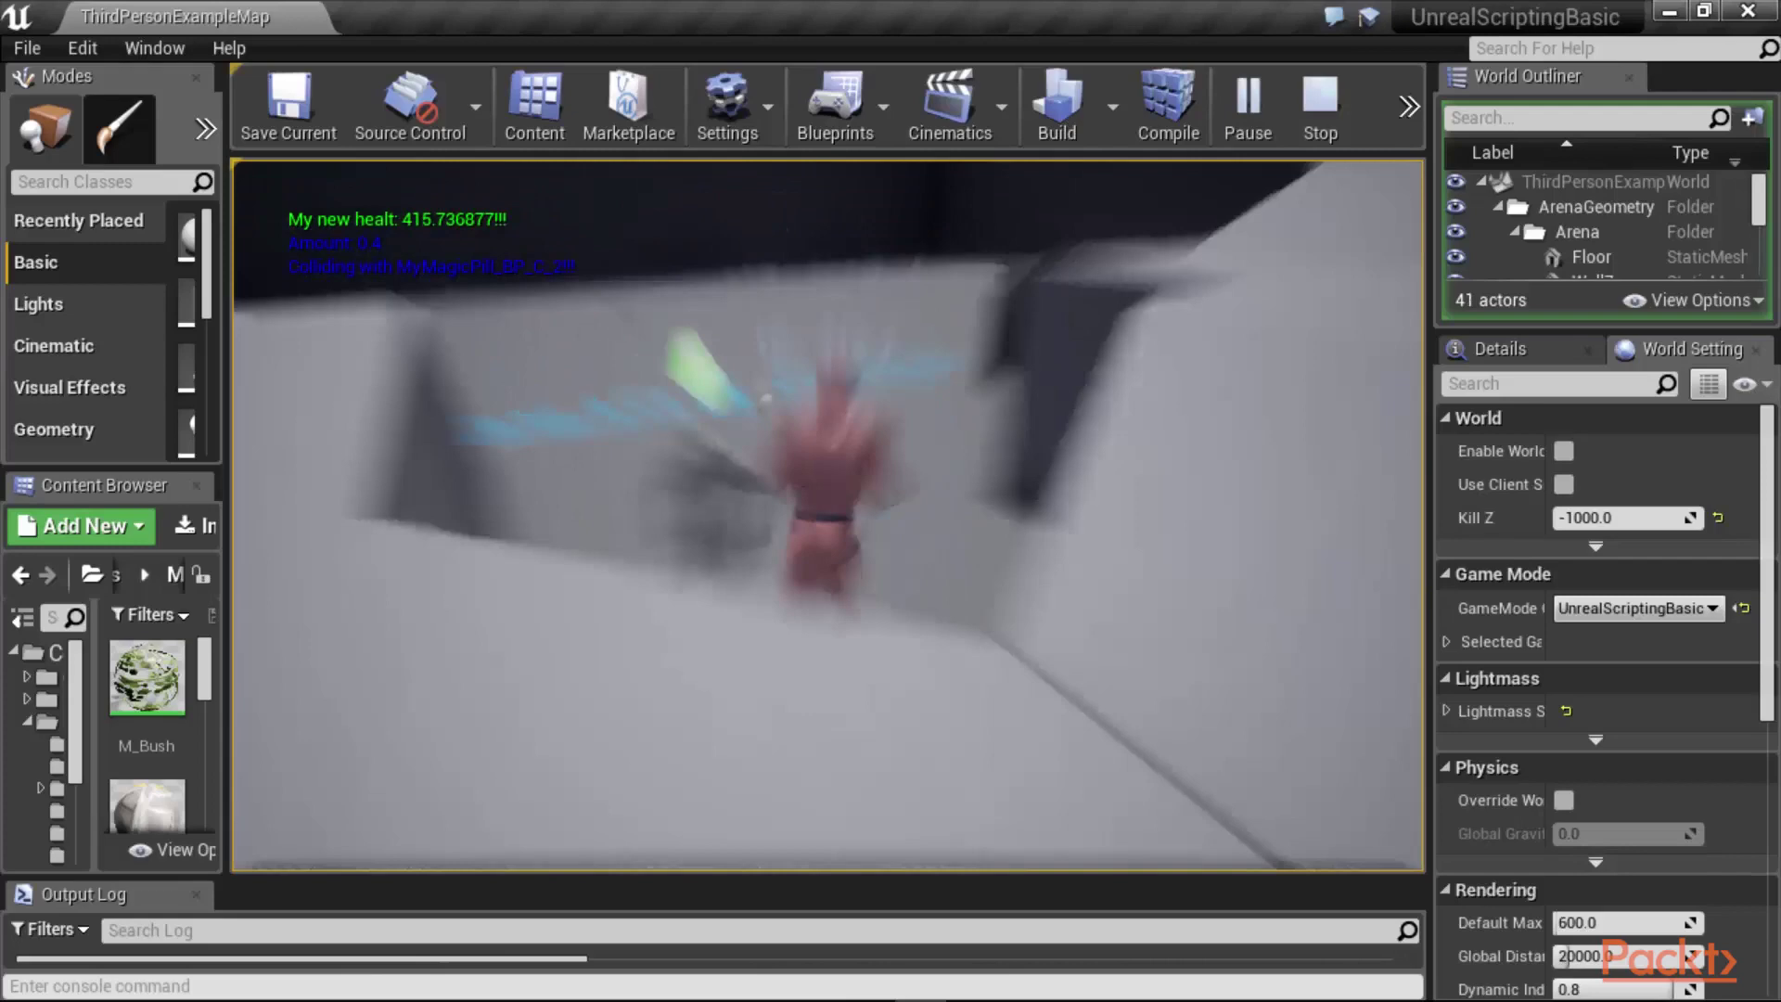
{"action": "key", "text": "w"}
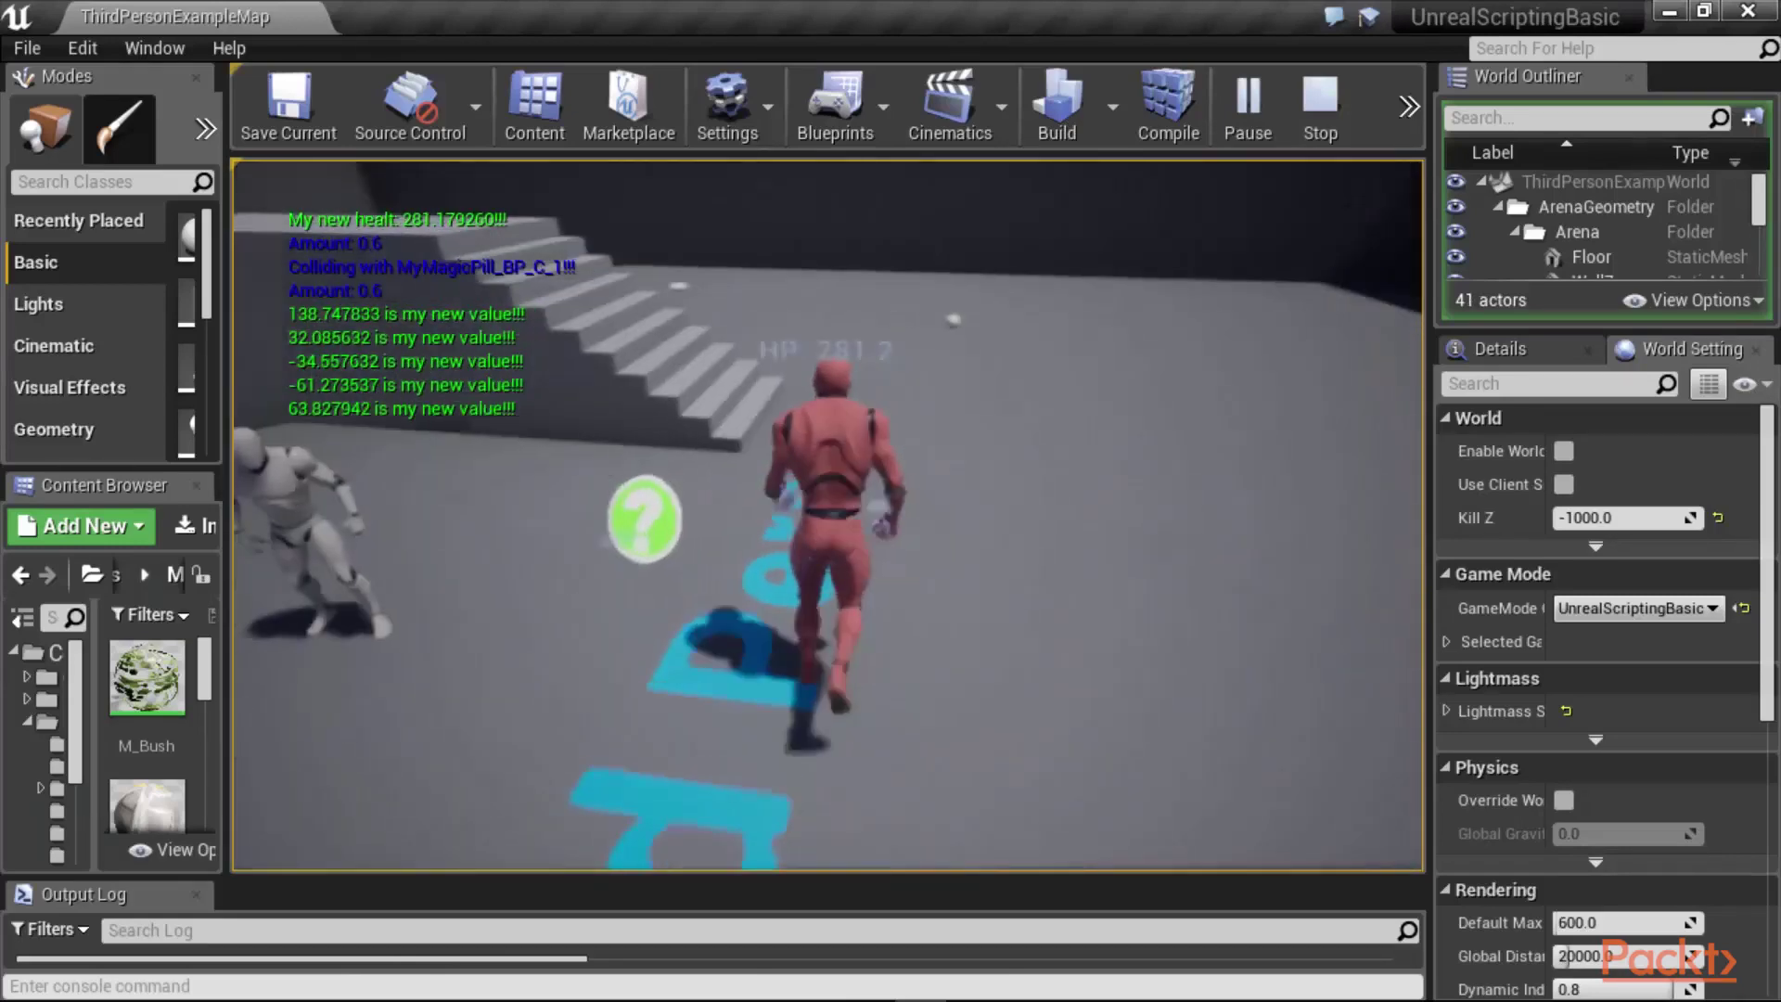
{"action": "key", "text": "w"}
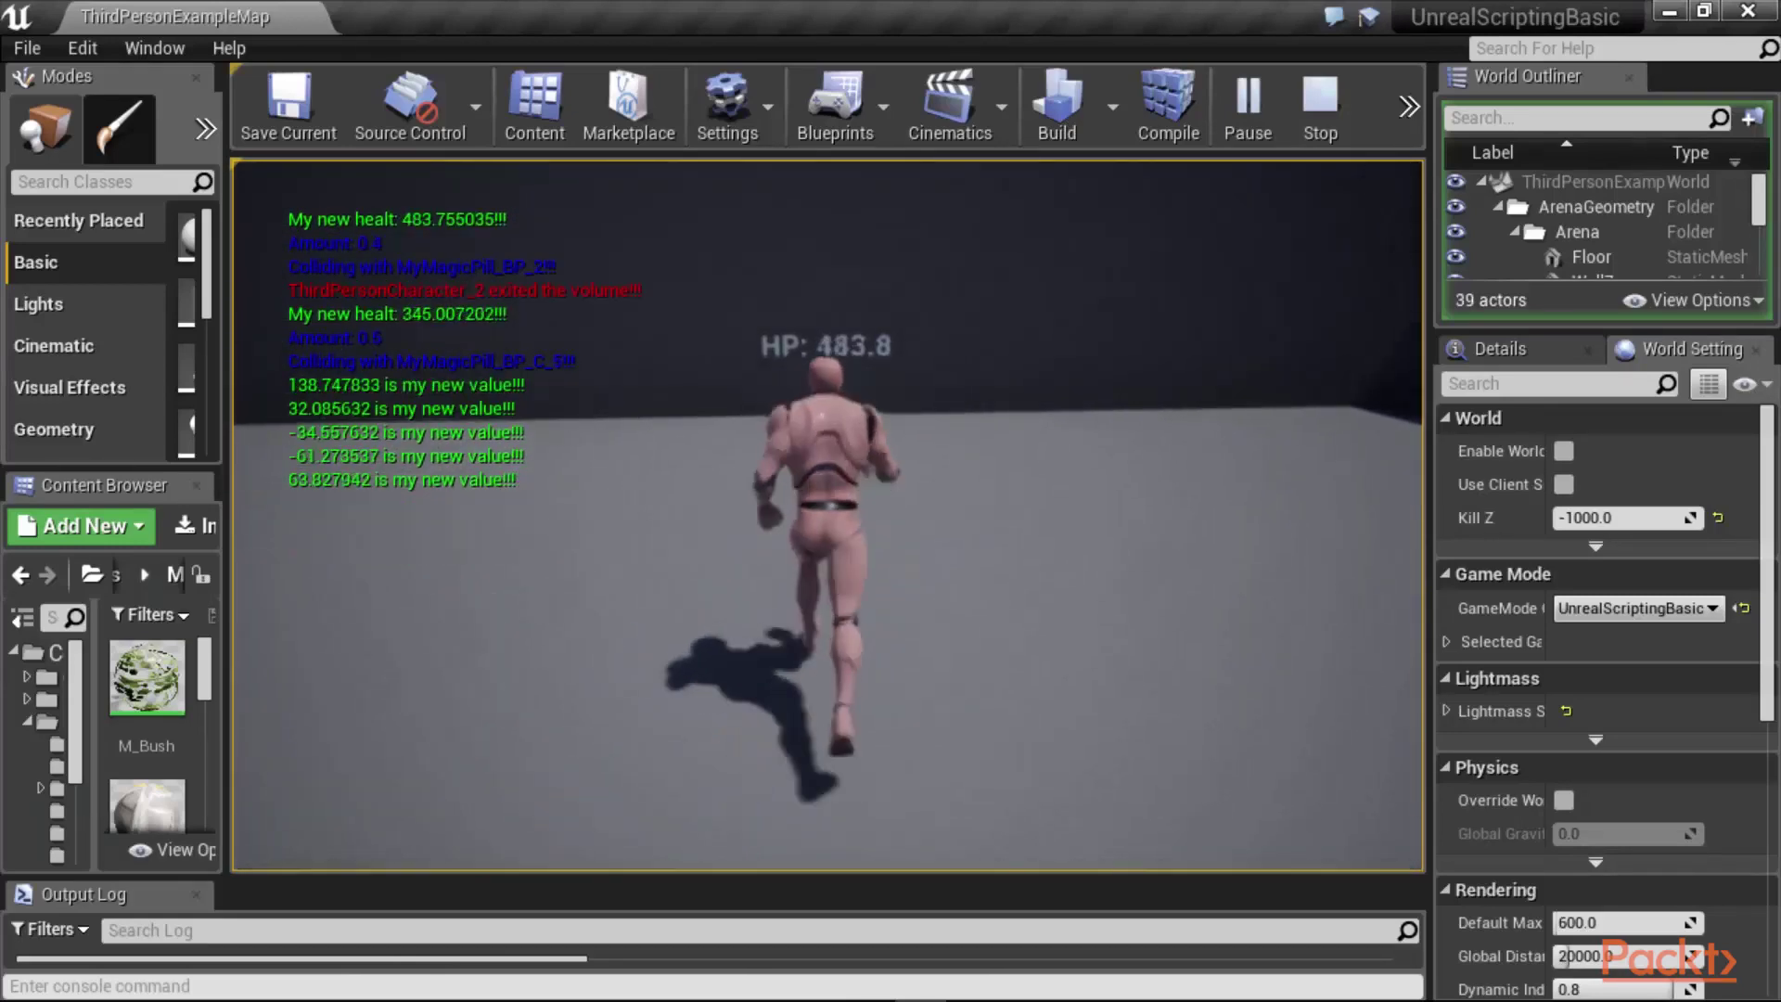
{"action": "key", "text": "w"}
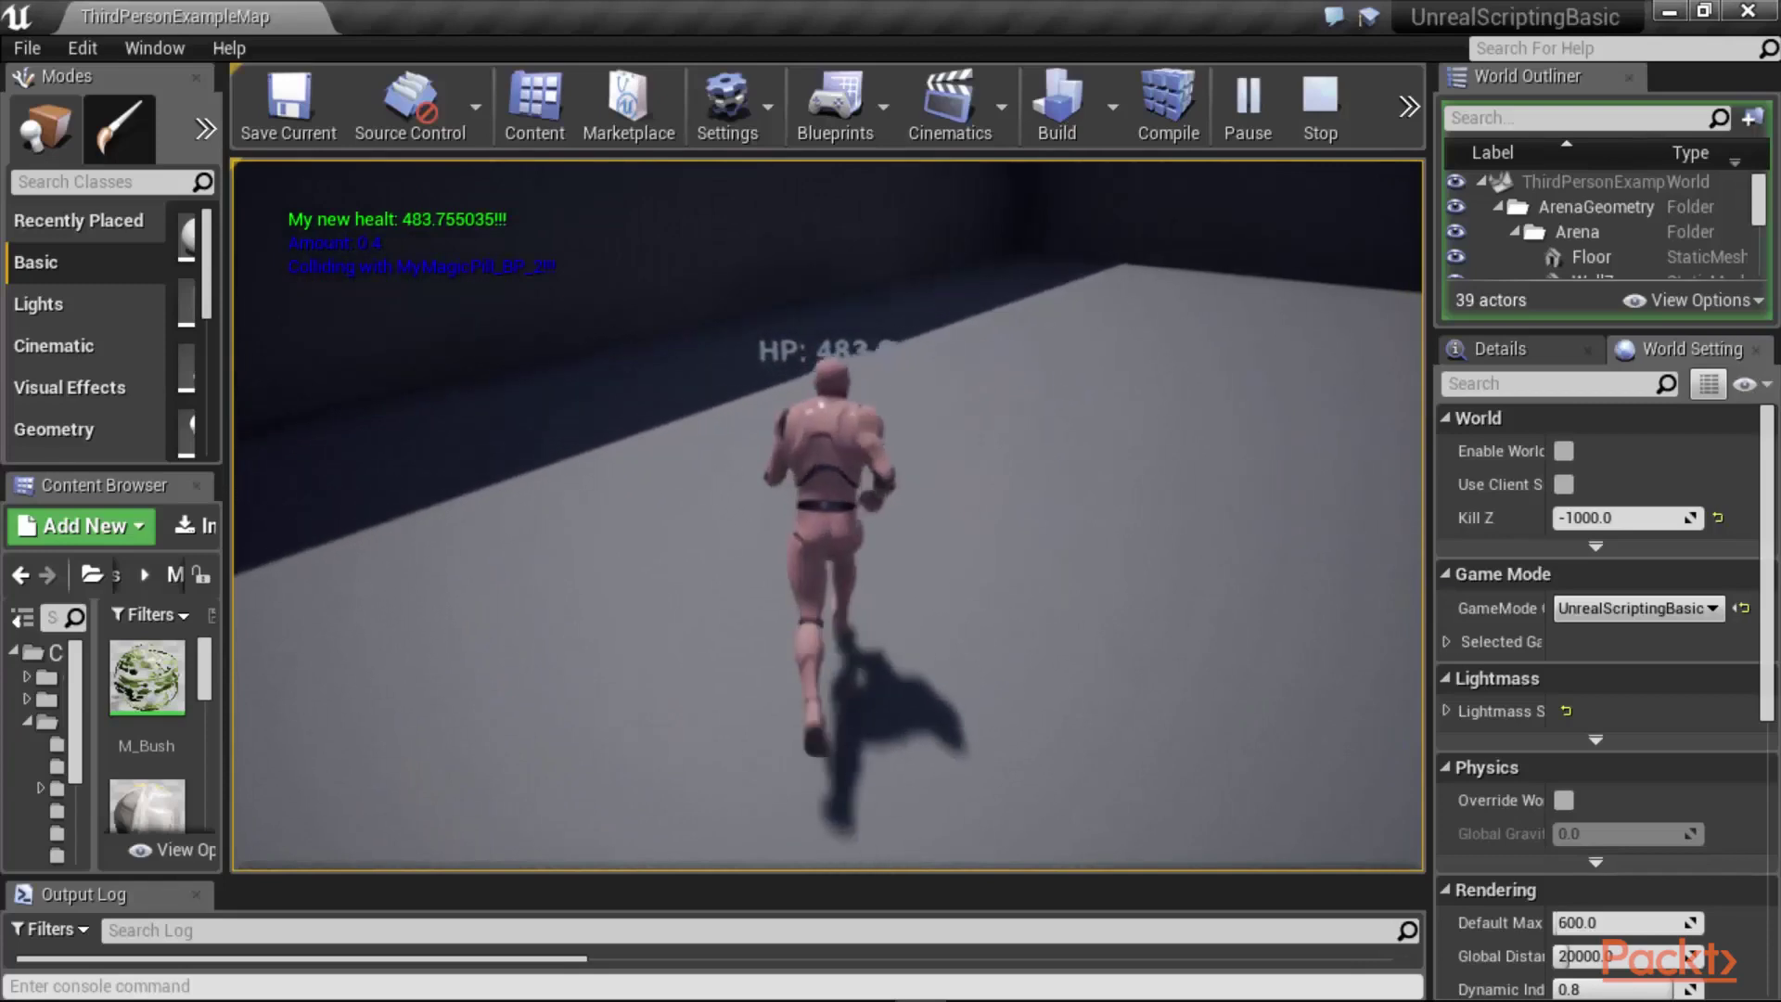
{"action": "key", "text": "w"}
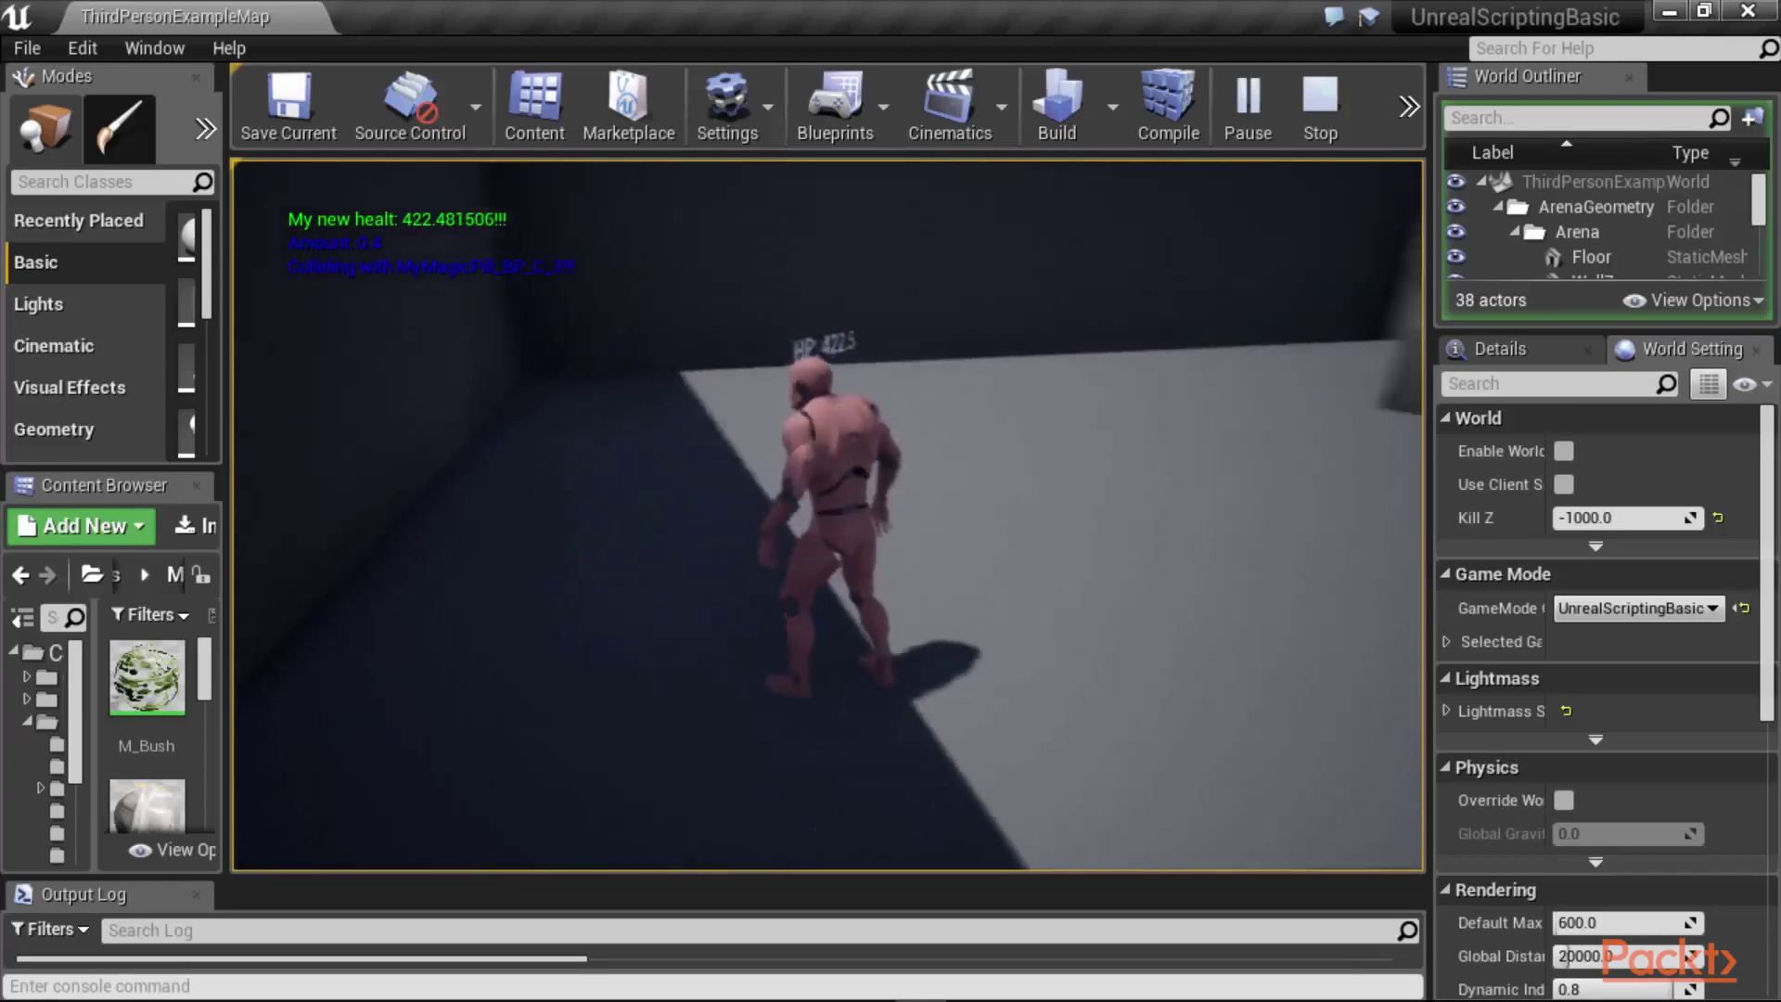
{"action": "key", "text": "w"}
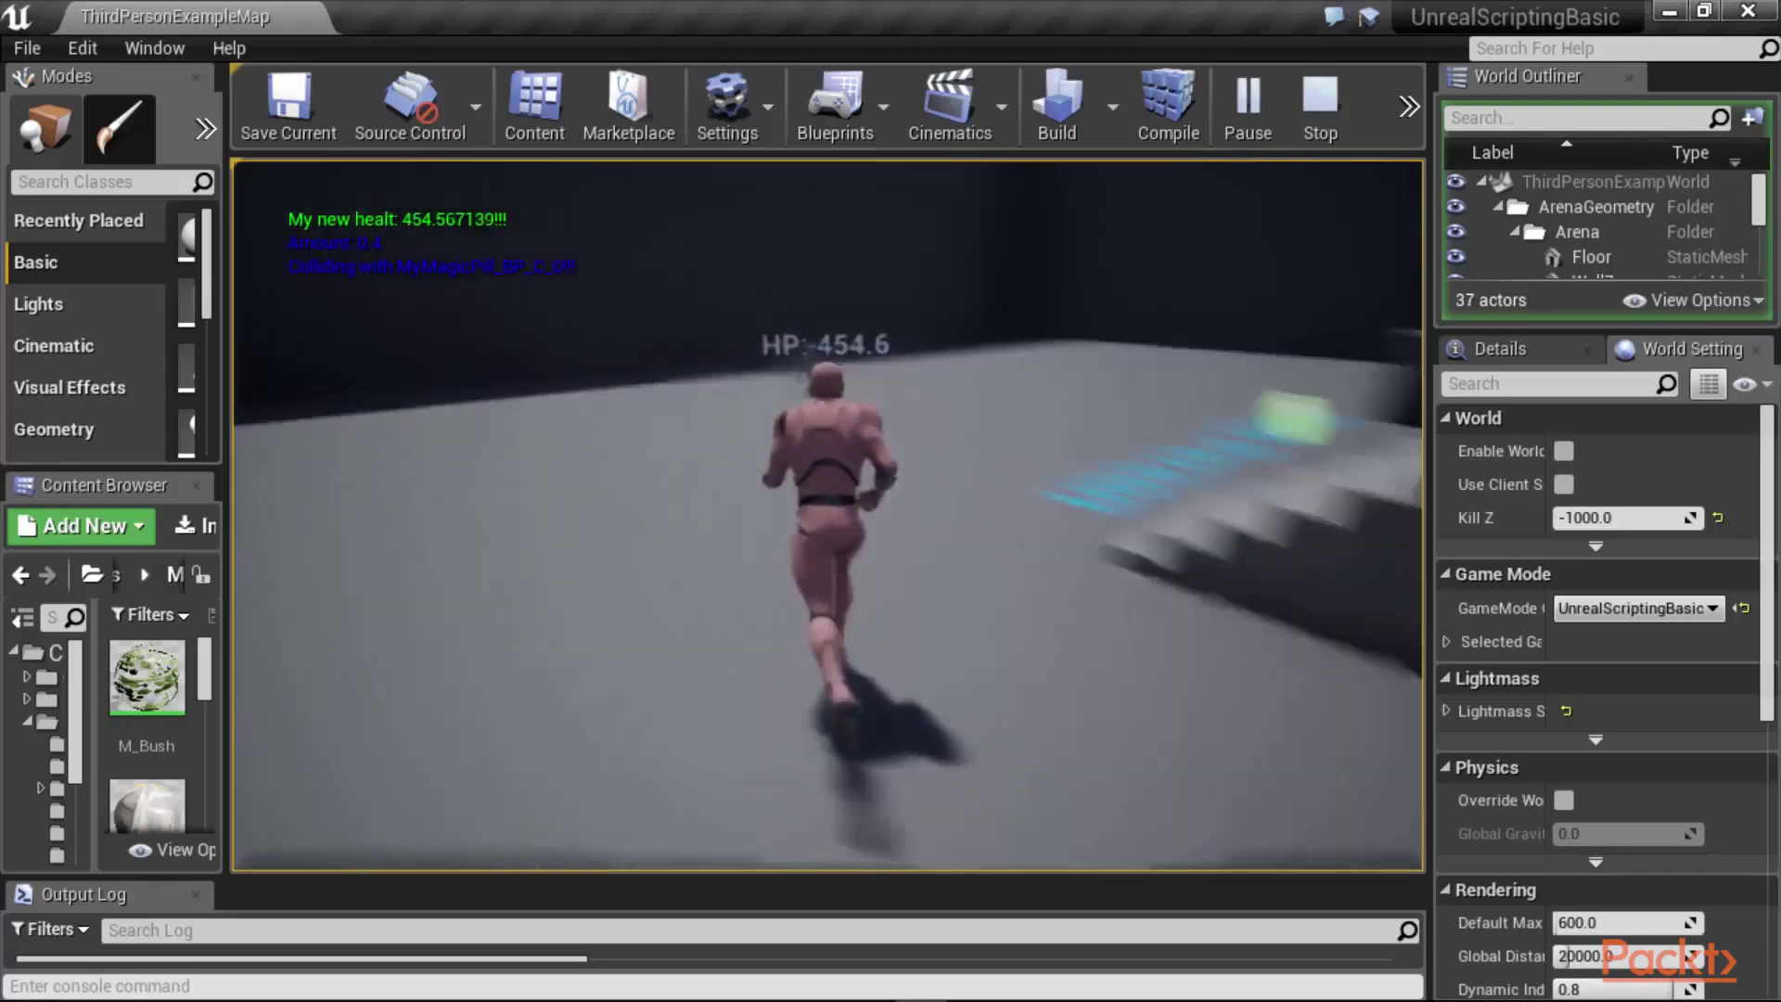
{"action": "key", "text": "w"}
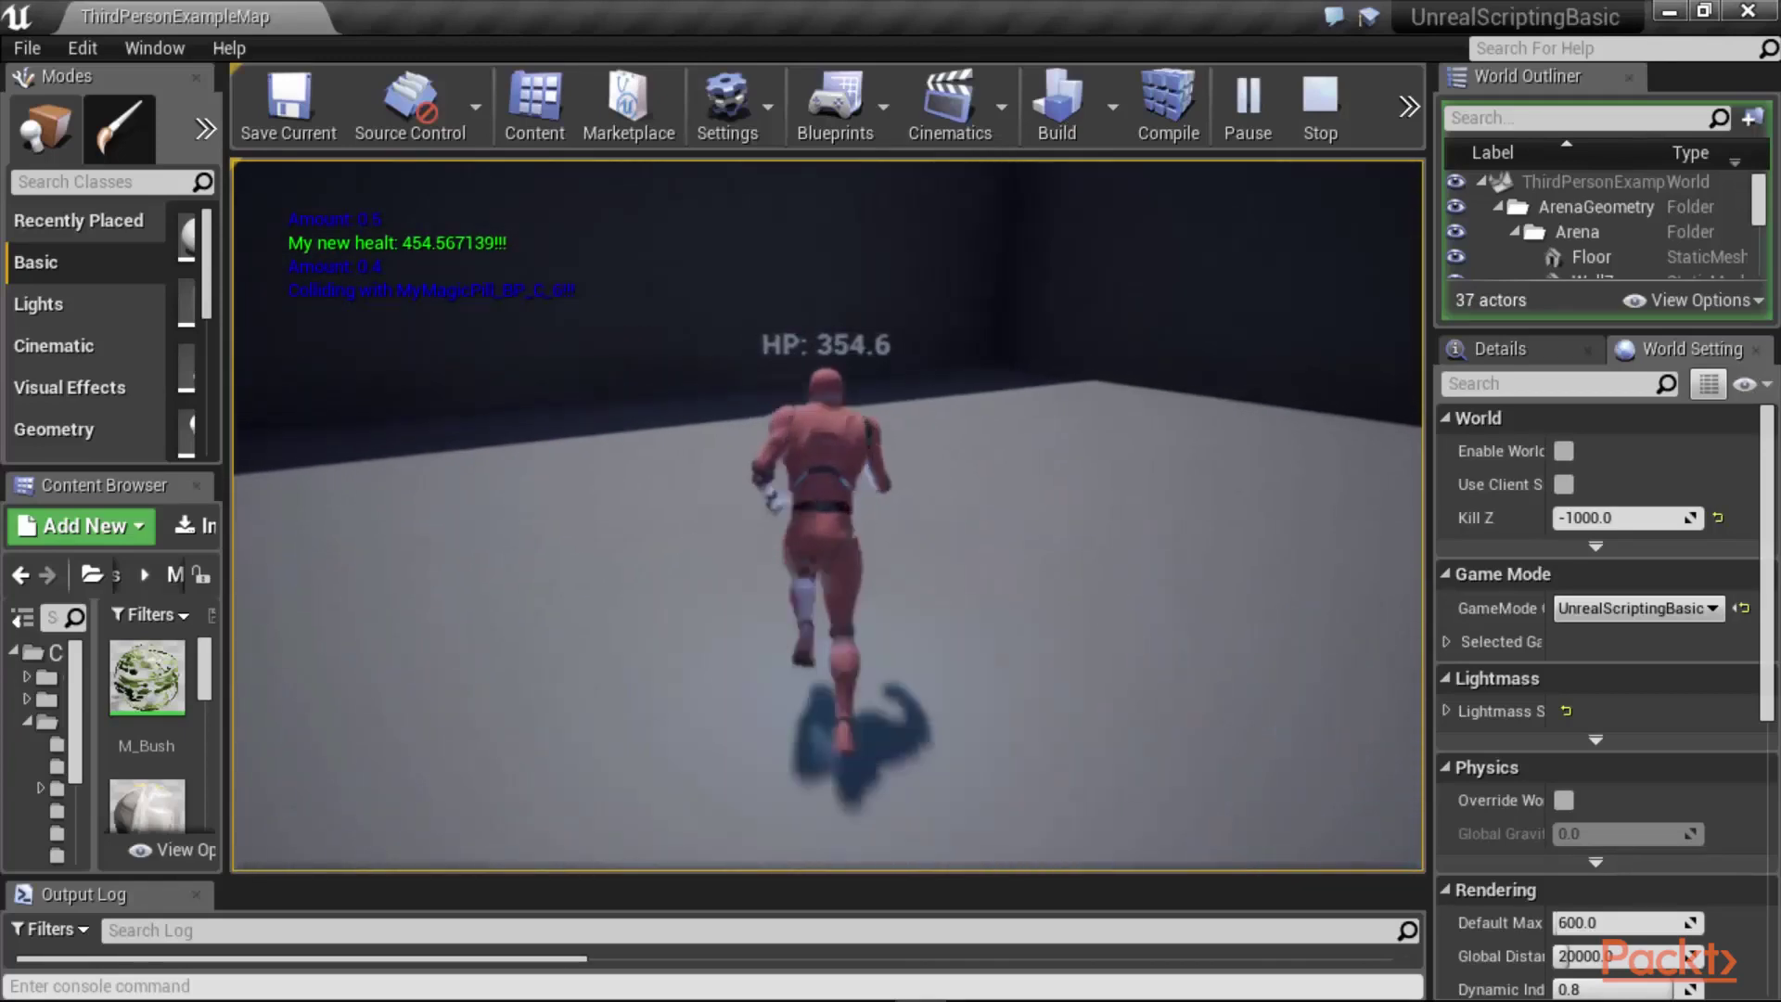
{"action": "key", "text": "w"}
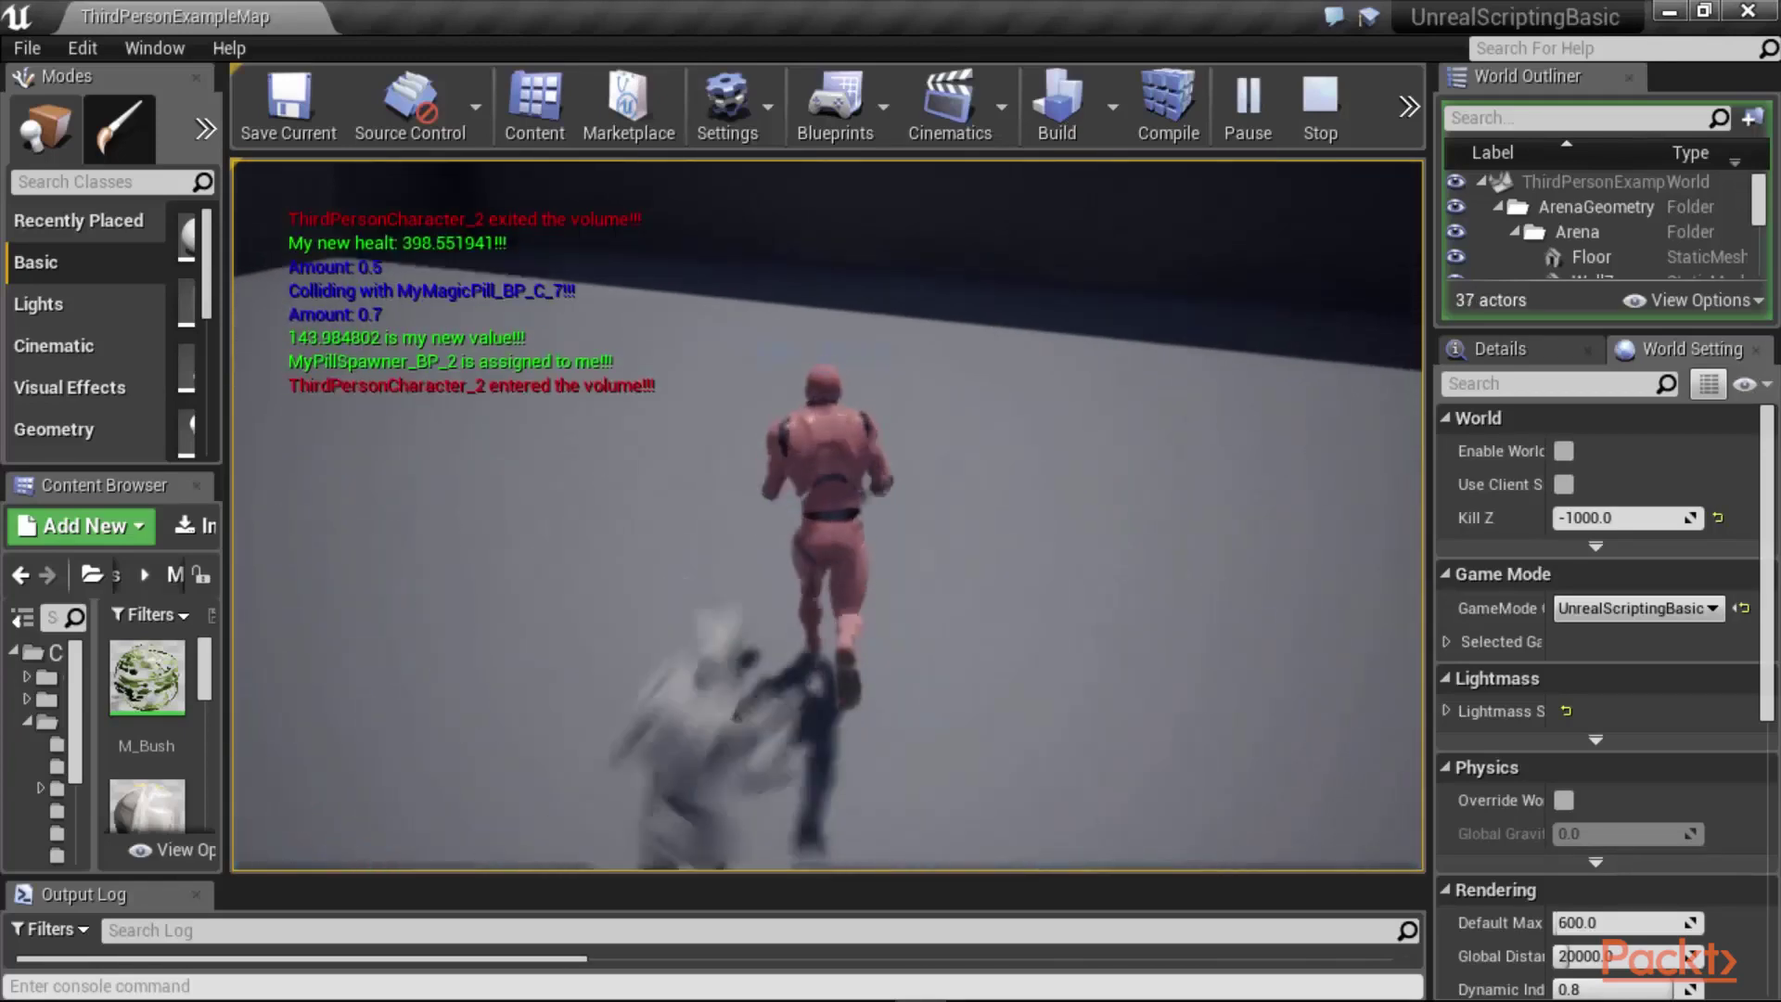
{"action": "key", "text": "w"}
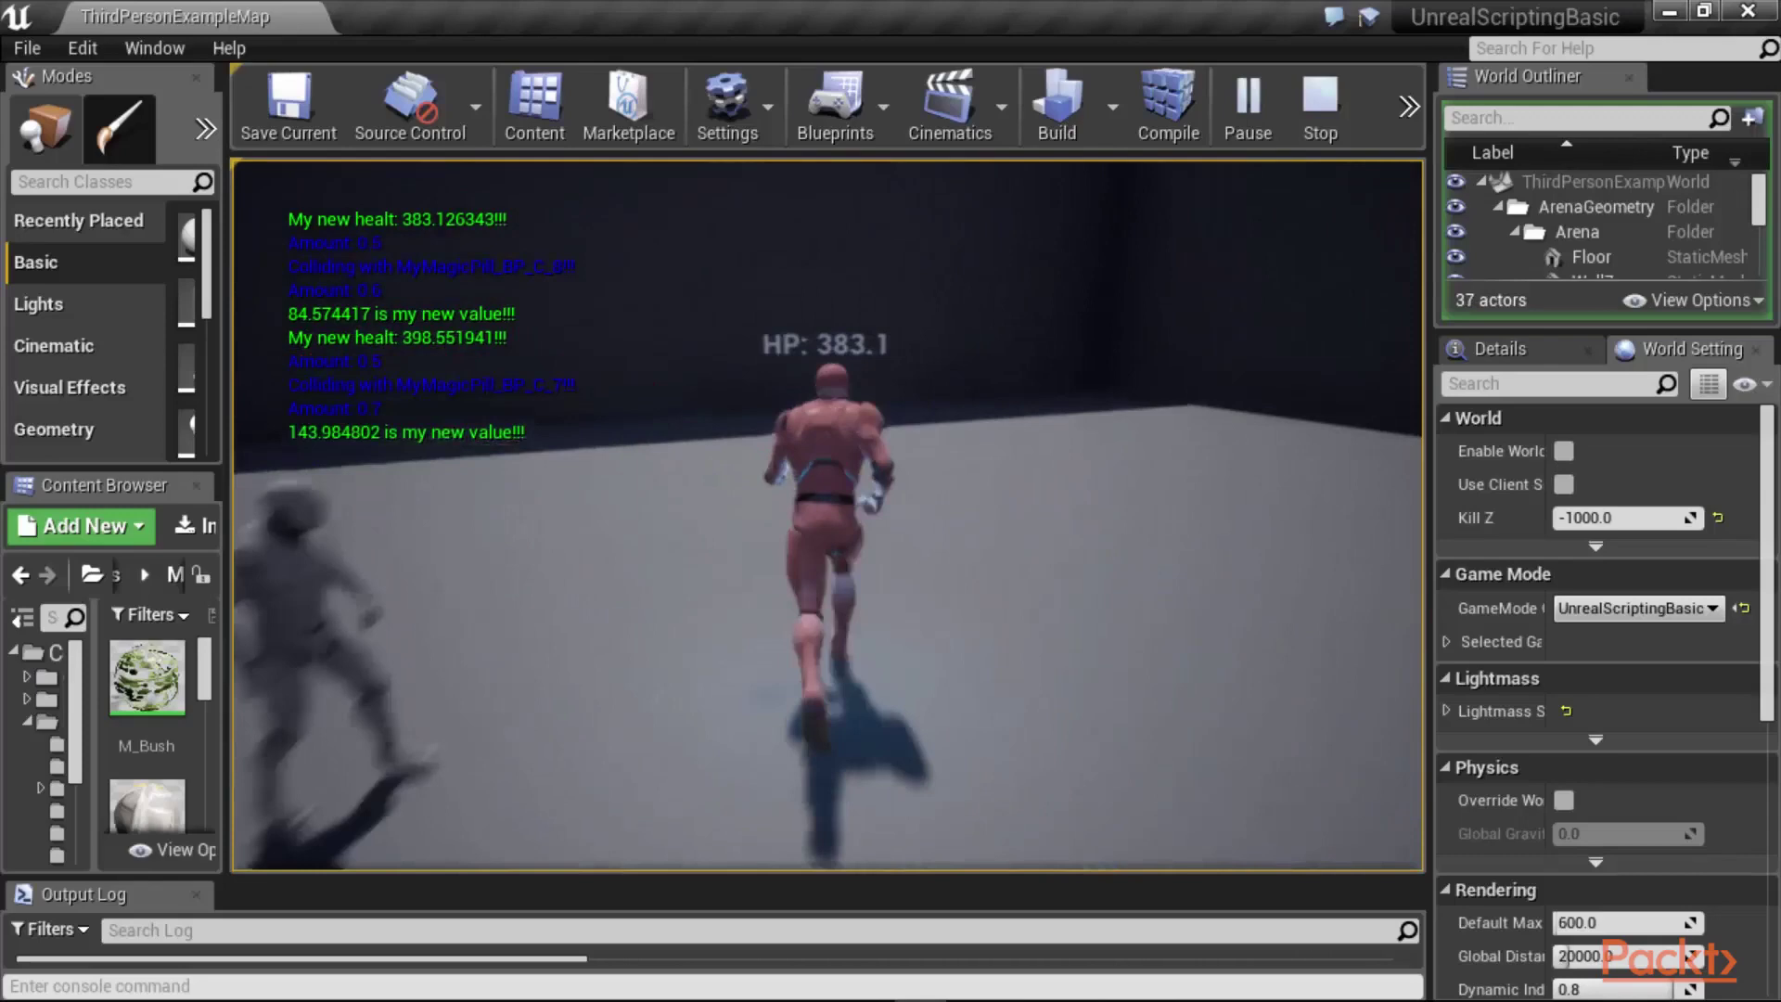
Step: Run the character back and forth across the arena, then end the play session with Esc
{"action": "key", "text": "s"}
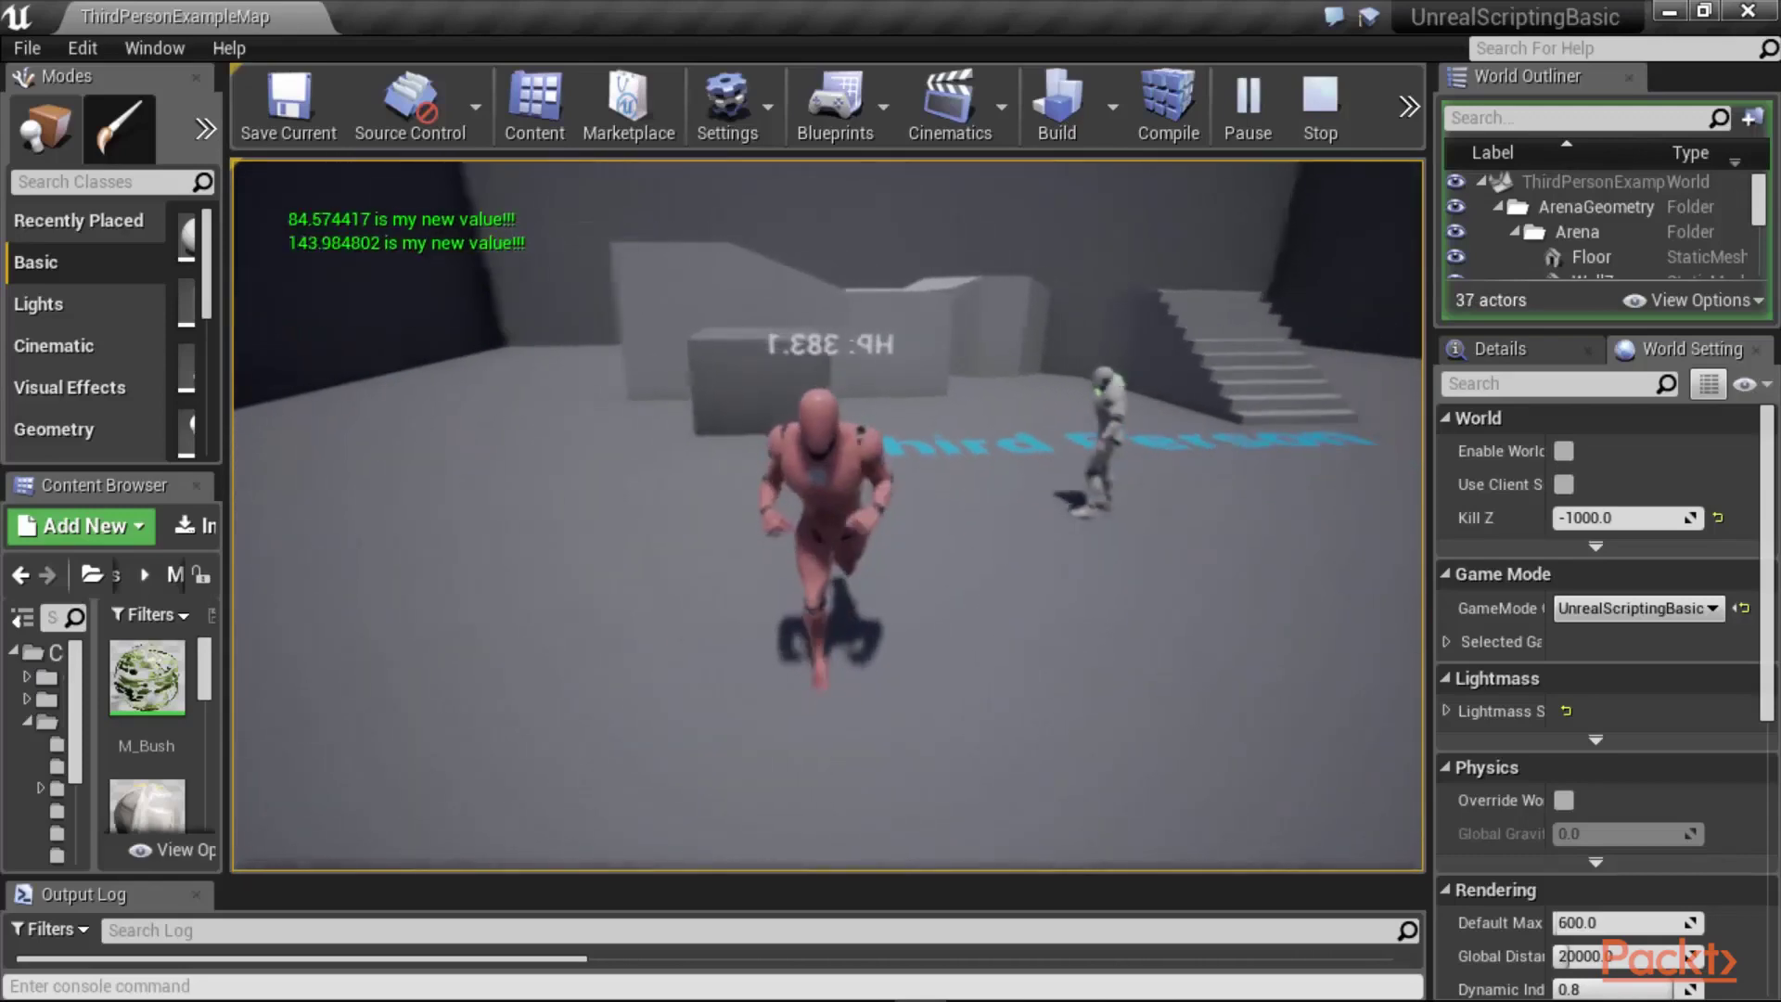
{"action": "key", "text": "w"}
{"action": "key", "text": "s"}
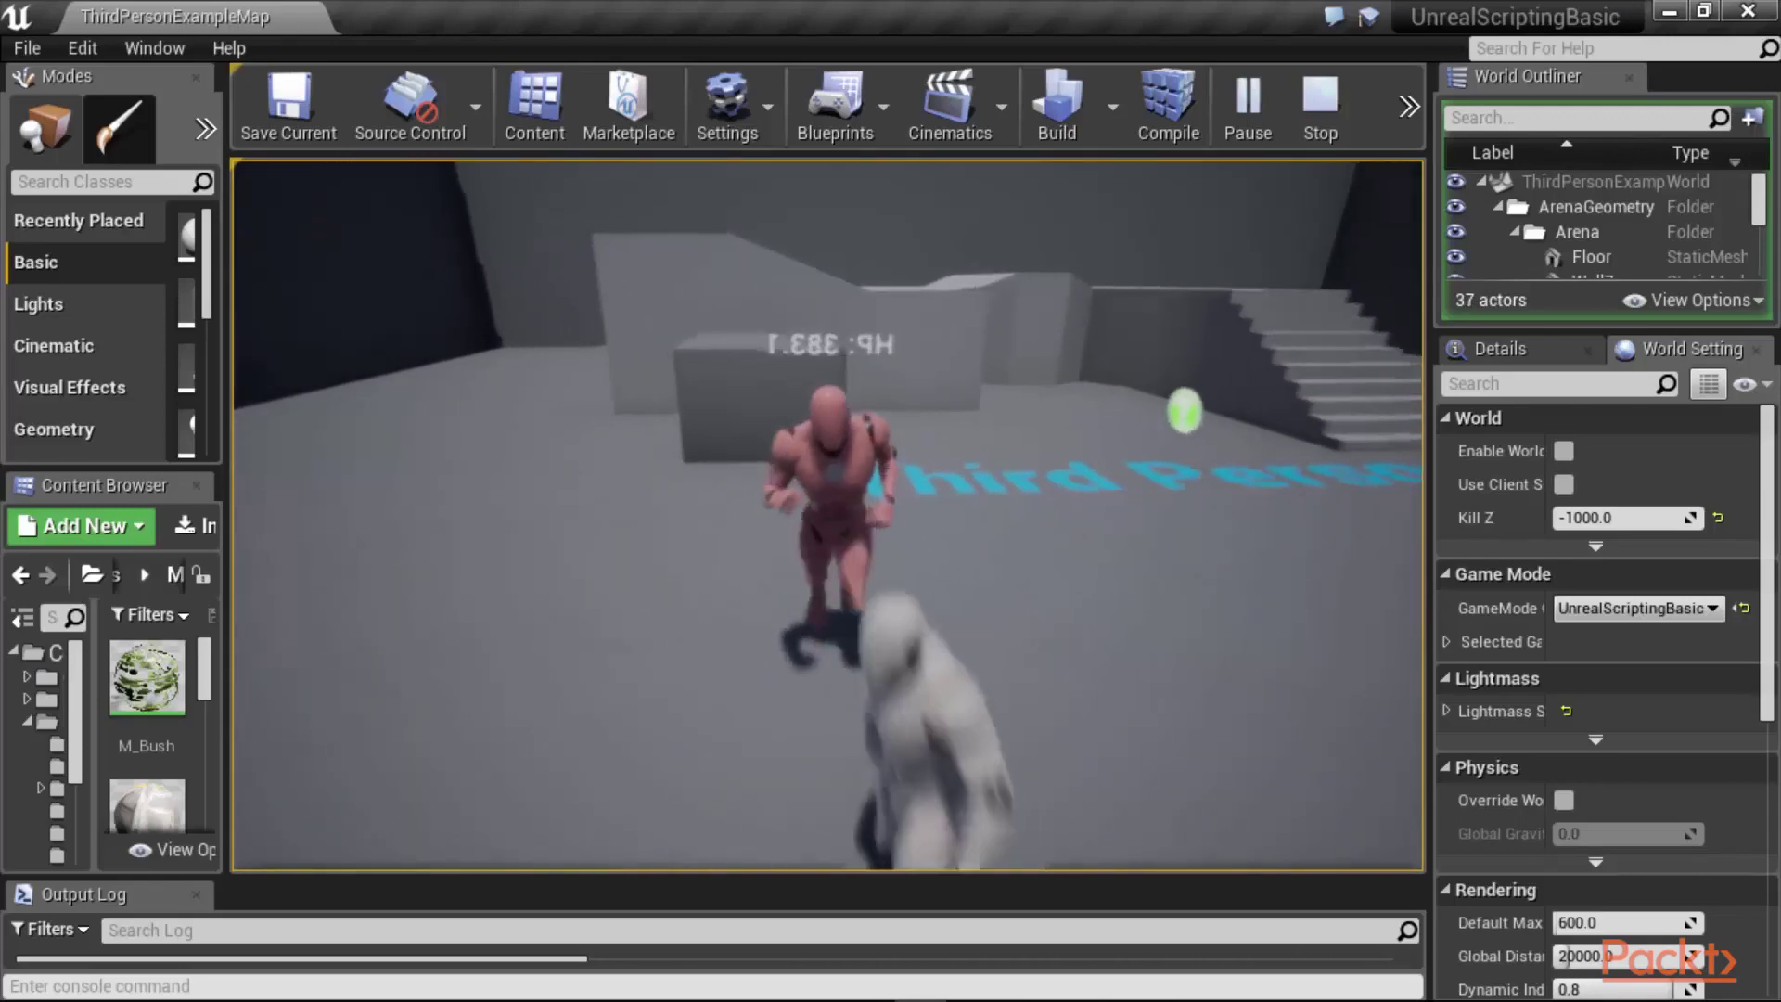
{"action": "key", "text": "w"}
{"action": "key", "text": "s"}
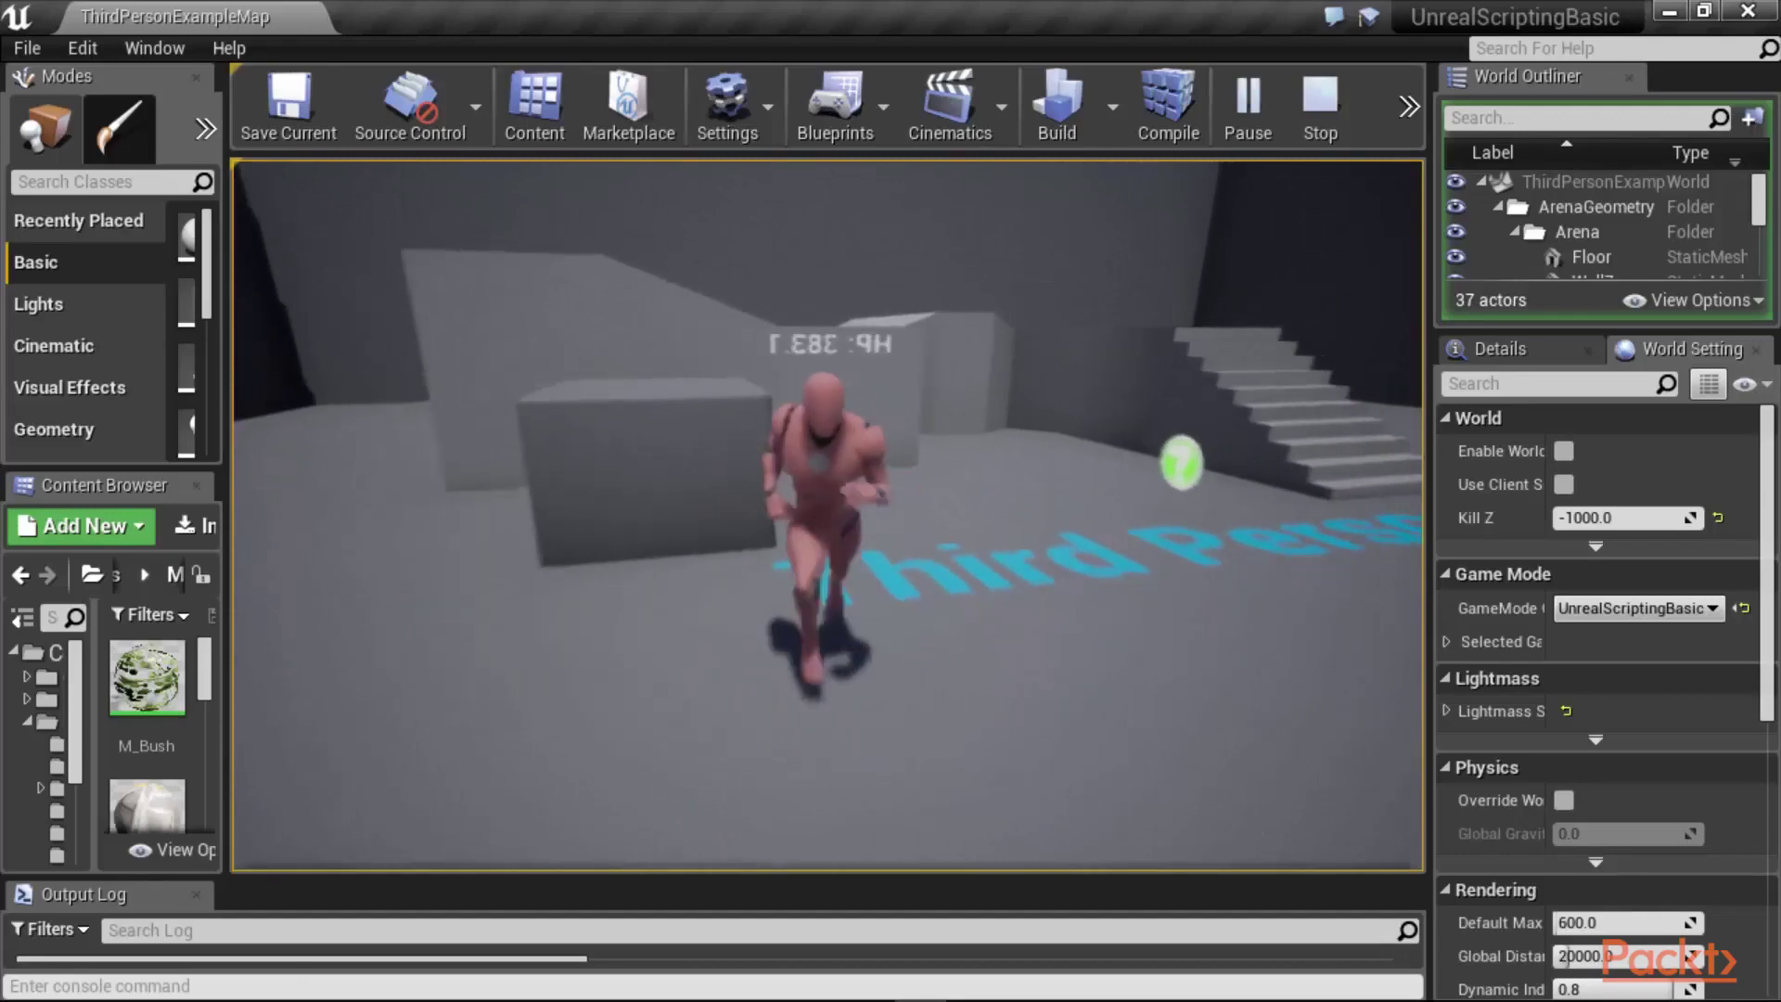
{"action": "key", "text": "w"}
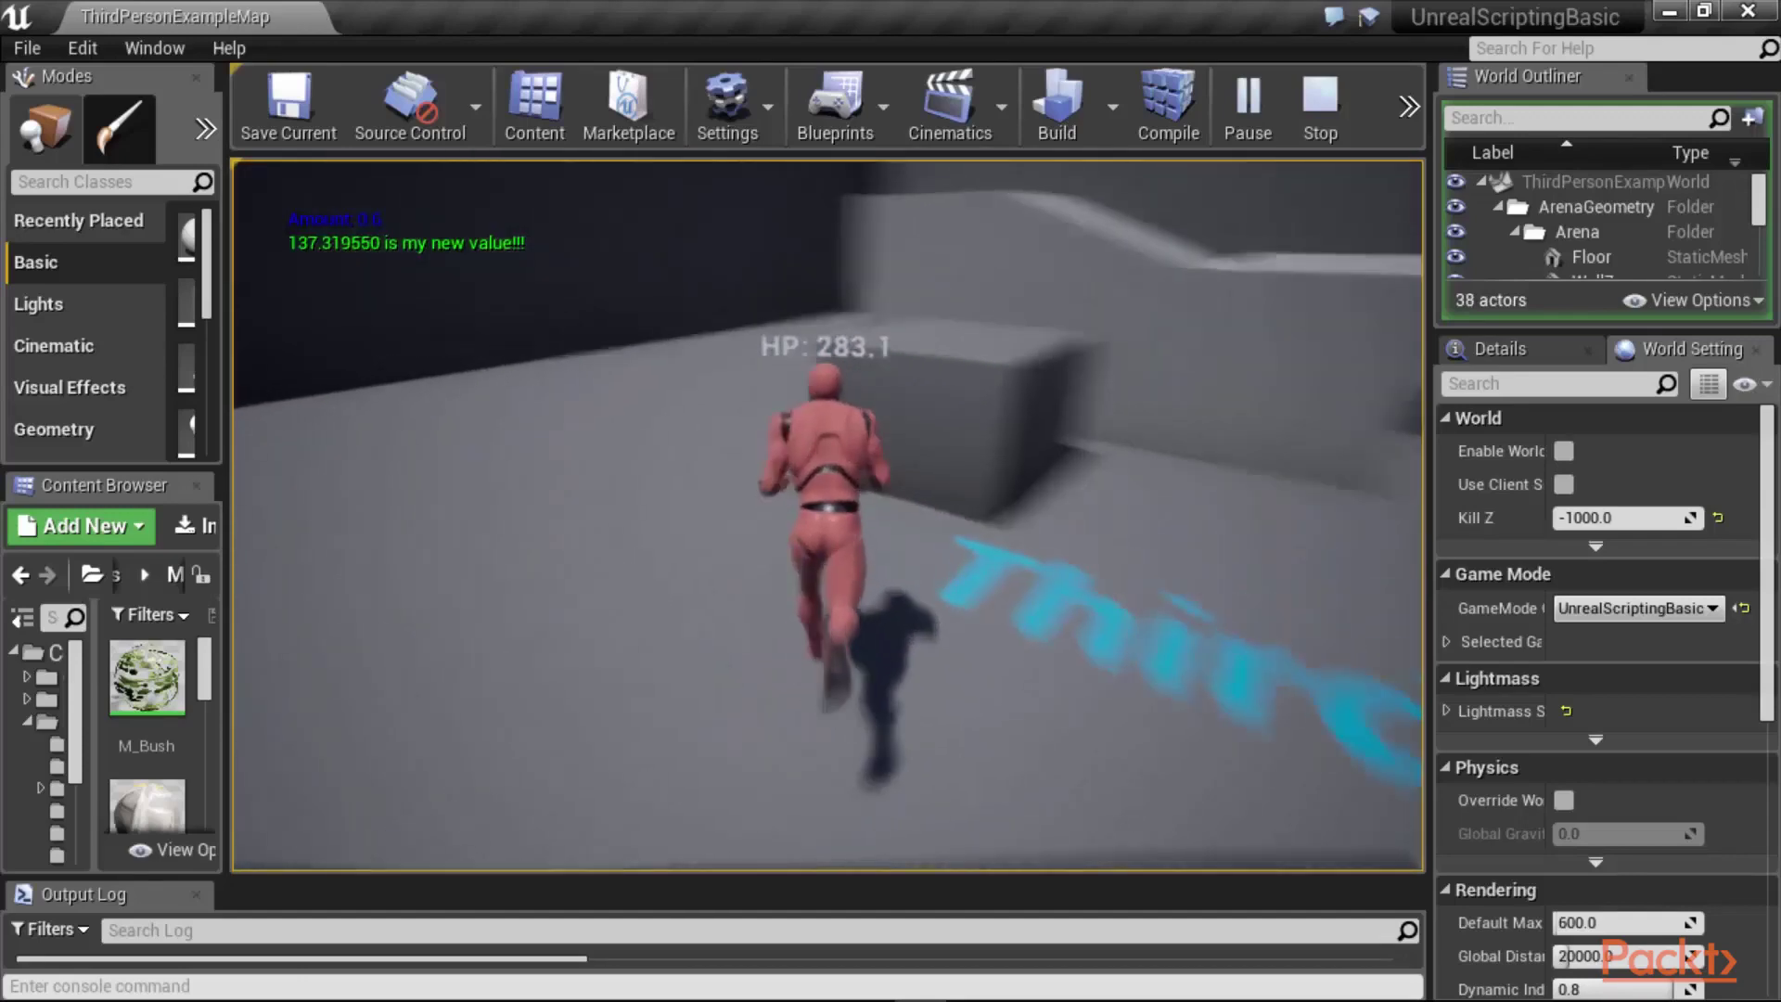
{"action": "key", "text": "w"}
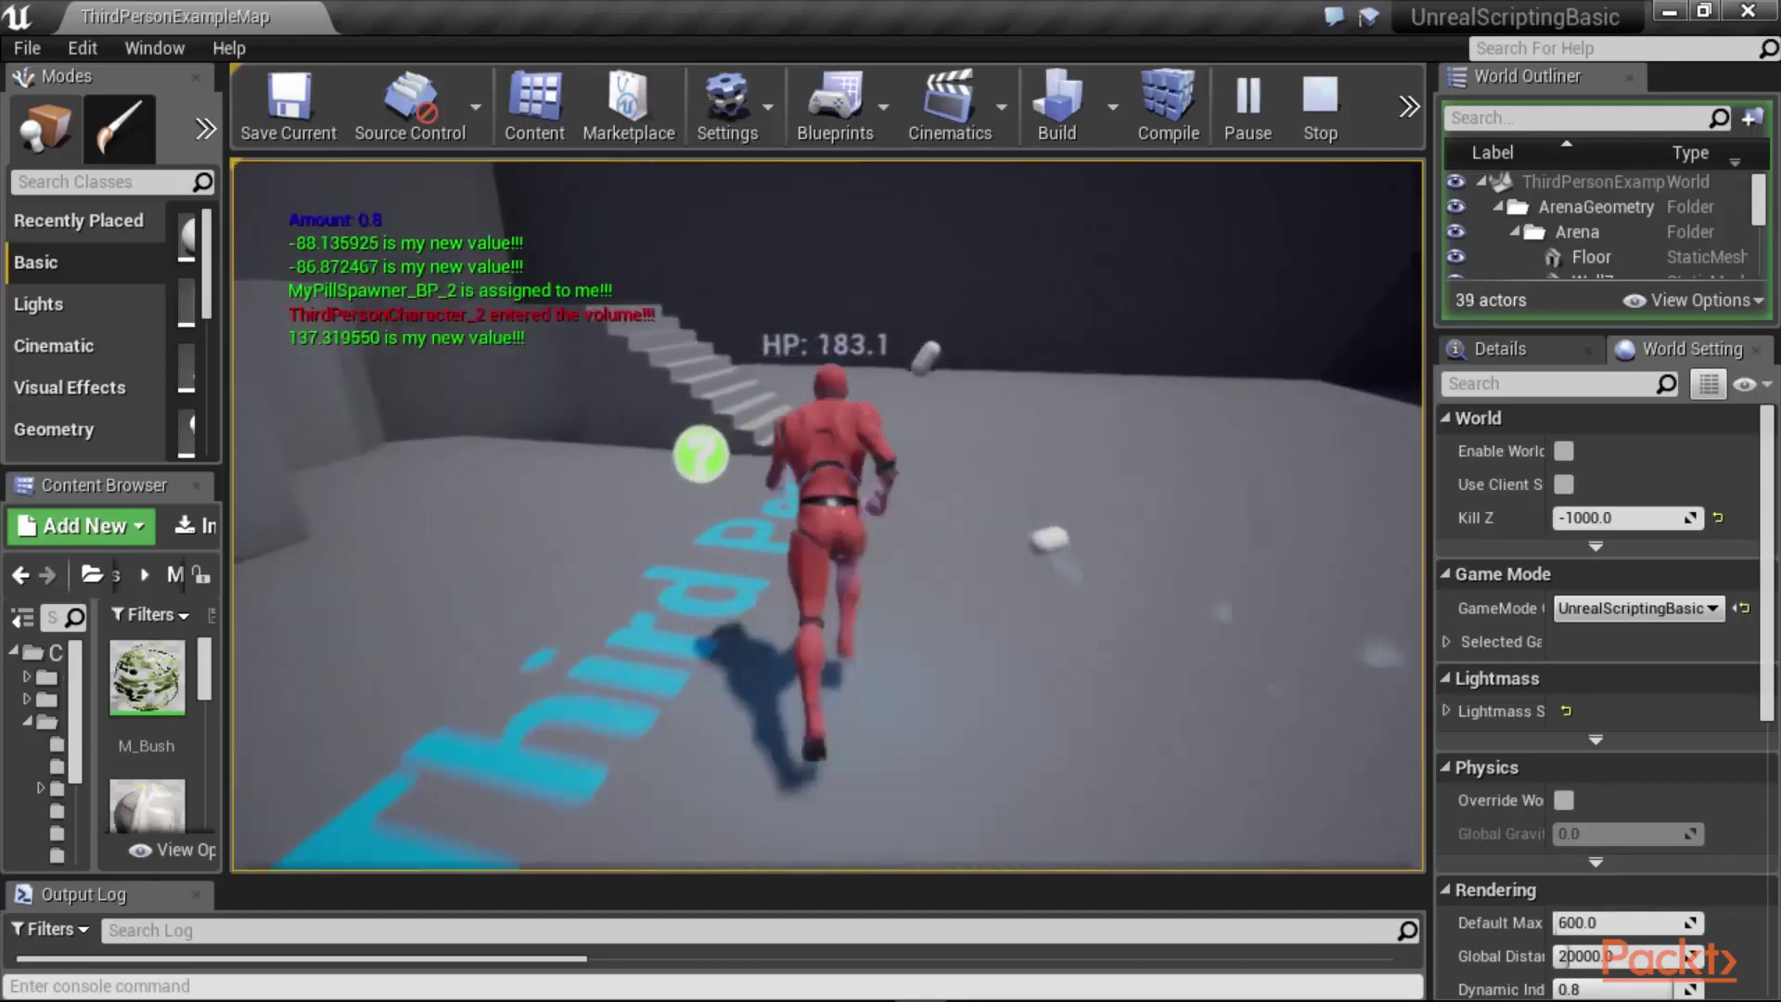
{"action": "key", "text": "w"}
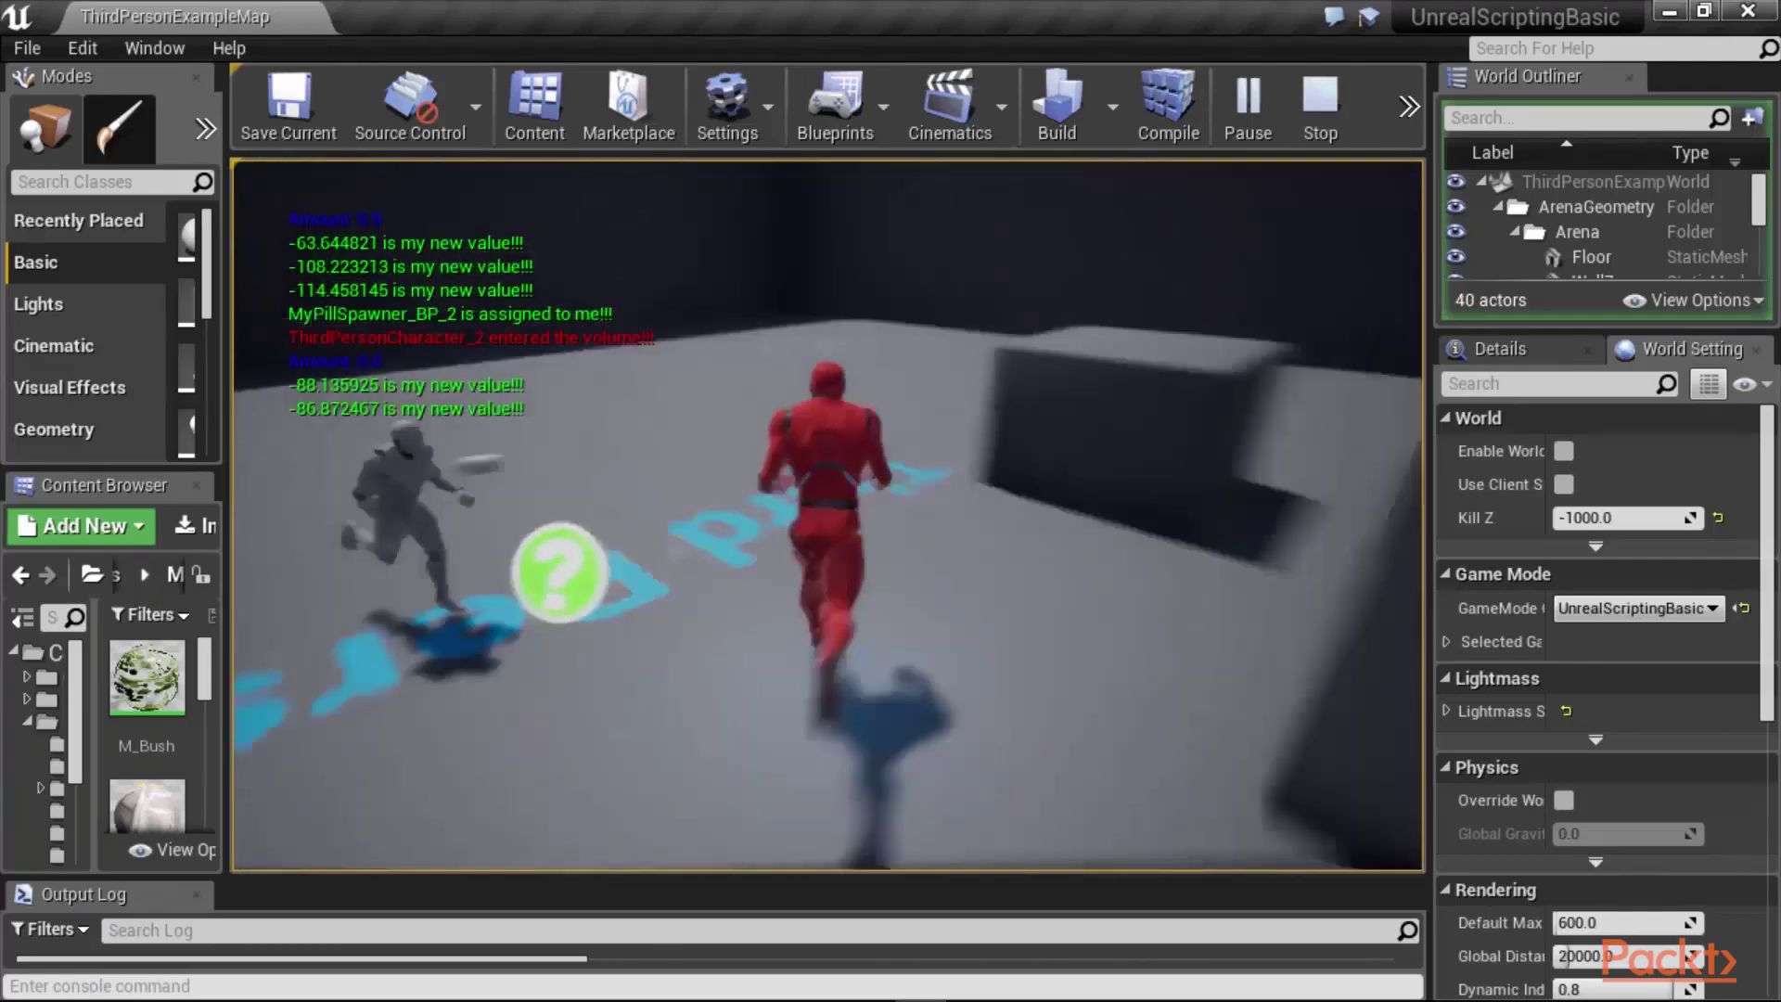
{"action": "key", "text": "Escape"}
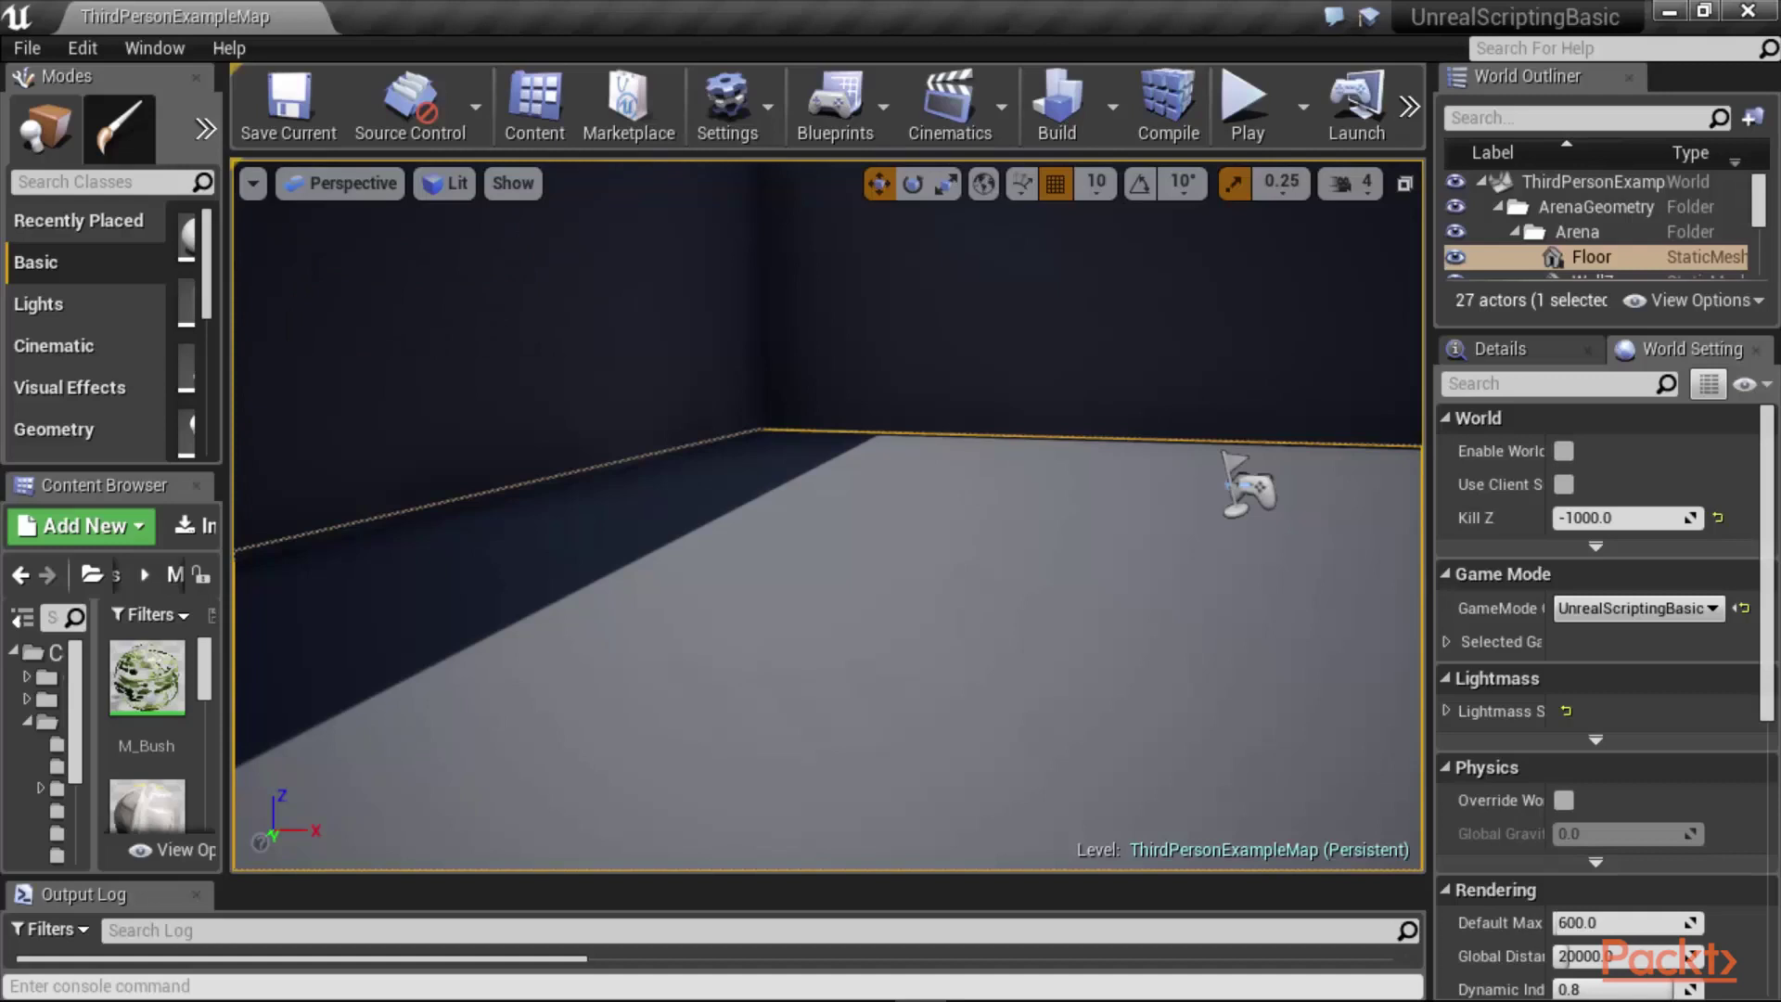
Step: Rotate the level view to face the arena and the mannequin character
{"action": "right_click_drag", "start_coordinate": [927, 322], "coordinate": [1228, 278]}
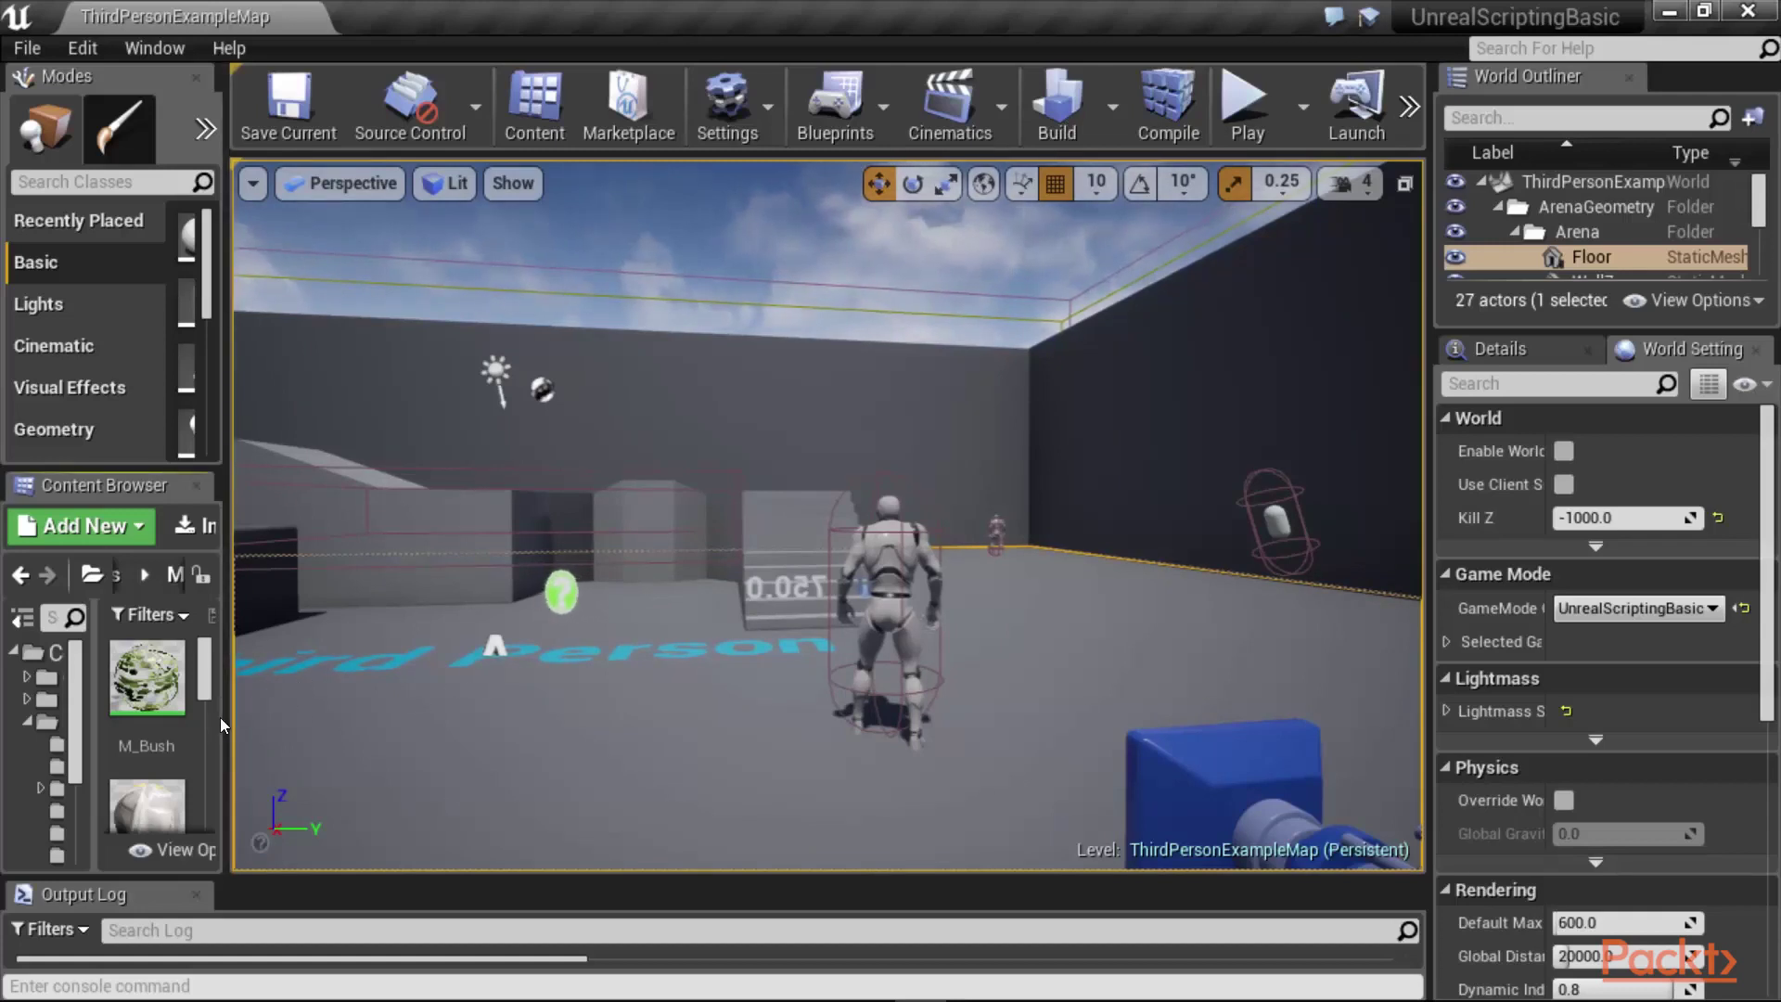
Step: Open the ThirdPersonCharacter blueprint, select its Mesh (Inherited) component, and show the Viewport
{"action": "double_click", "coordinate": [870, 553]}
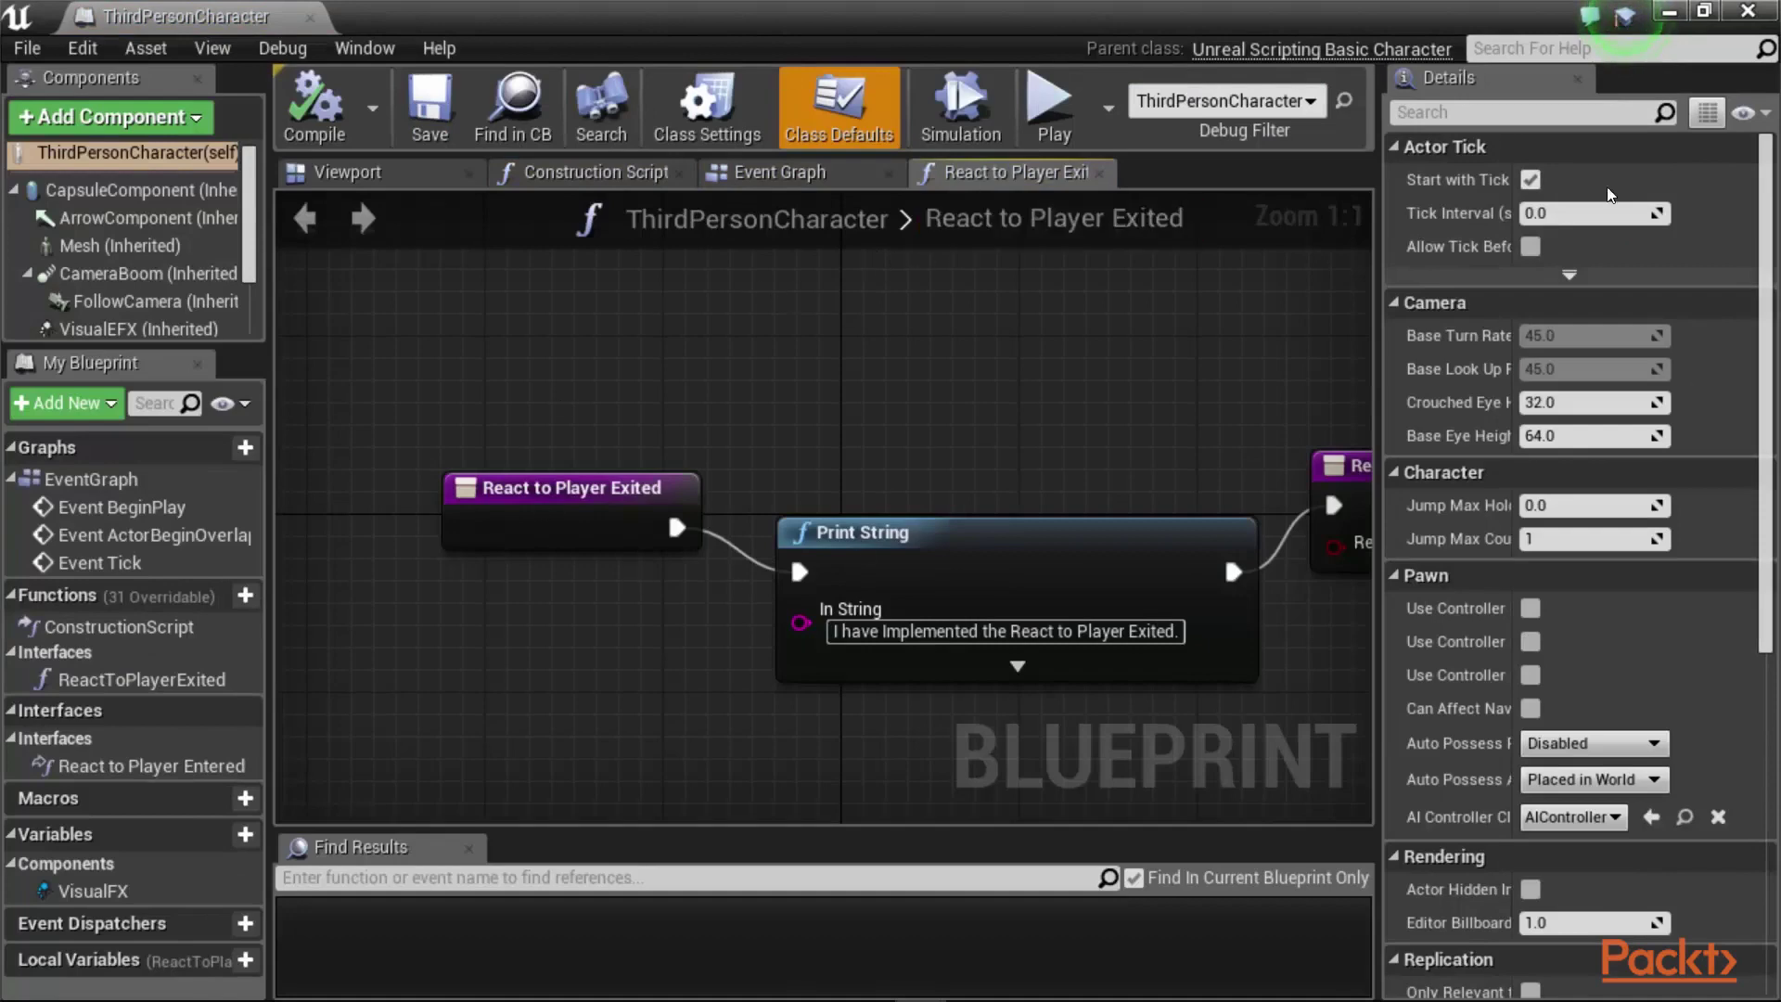
{"action": "left_click", "coordinate": [120, 245]}
{"action": "left_click", "coordinate": [393, 177]}
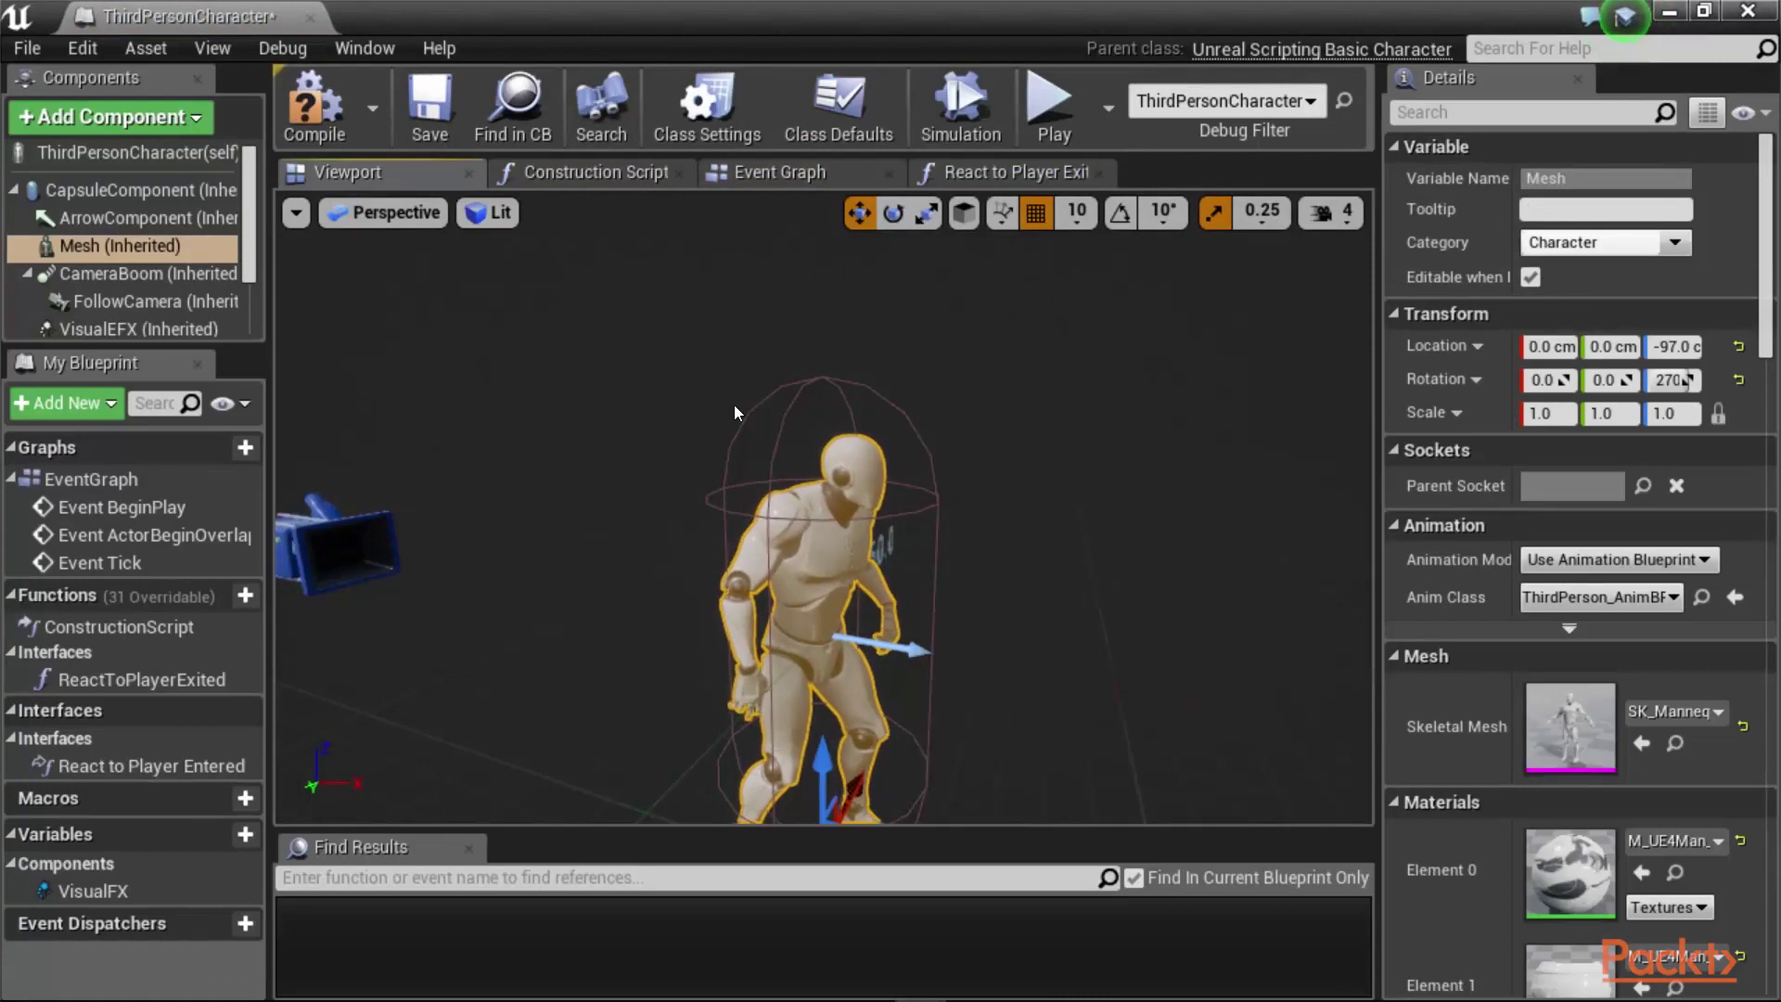
Step: Reframe the mannequin in the preview and scroll Details to its two materials
{"action": "right_click_drag", "start_coordinate": [896, 746], "coordinate": [840, 608]}
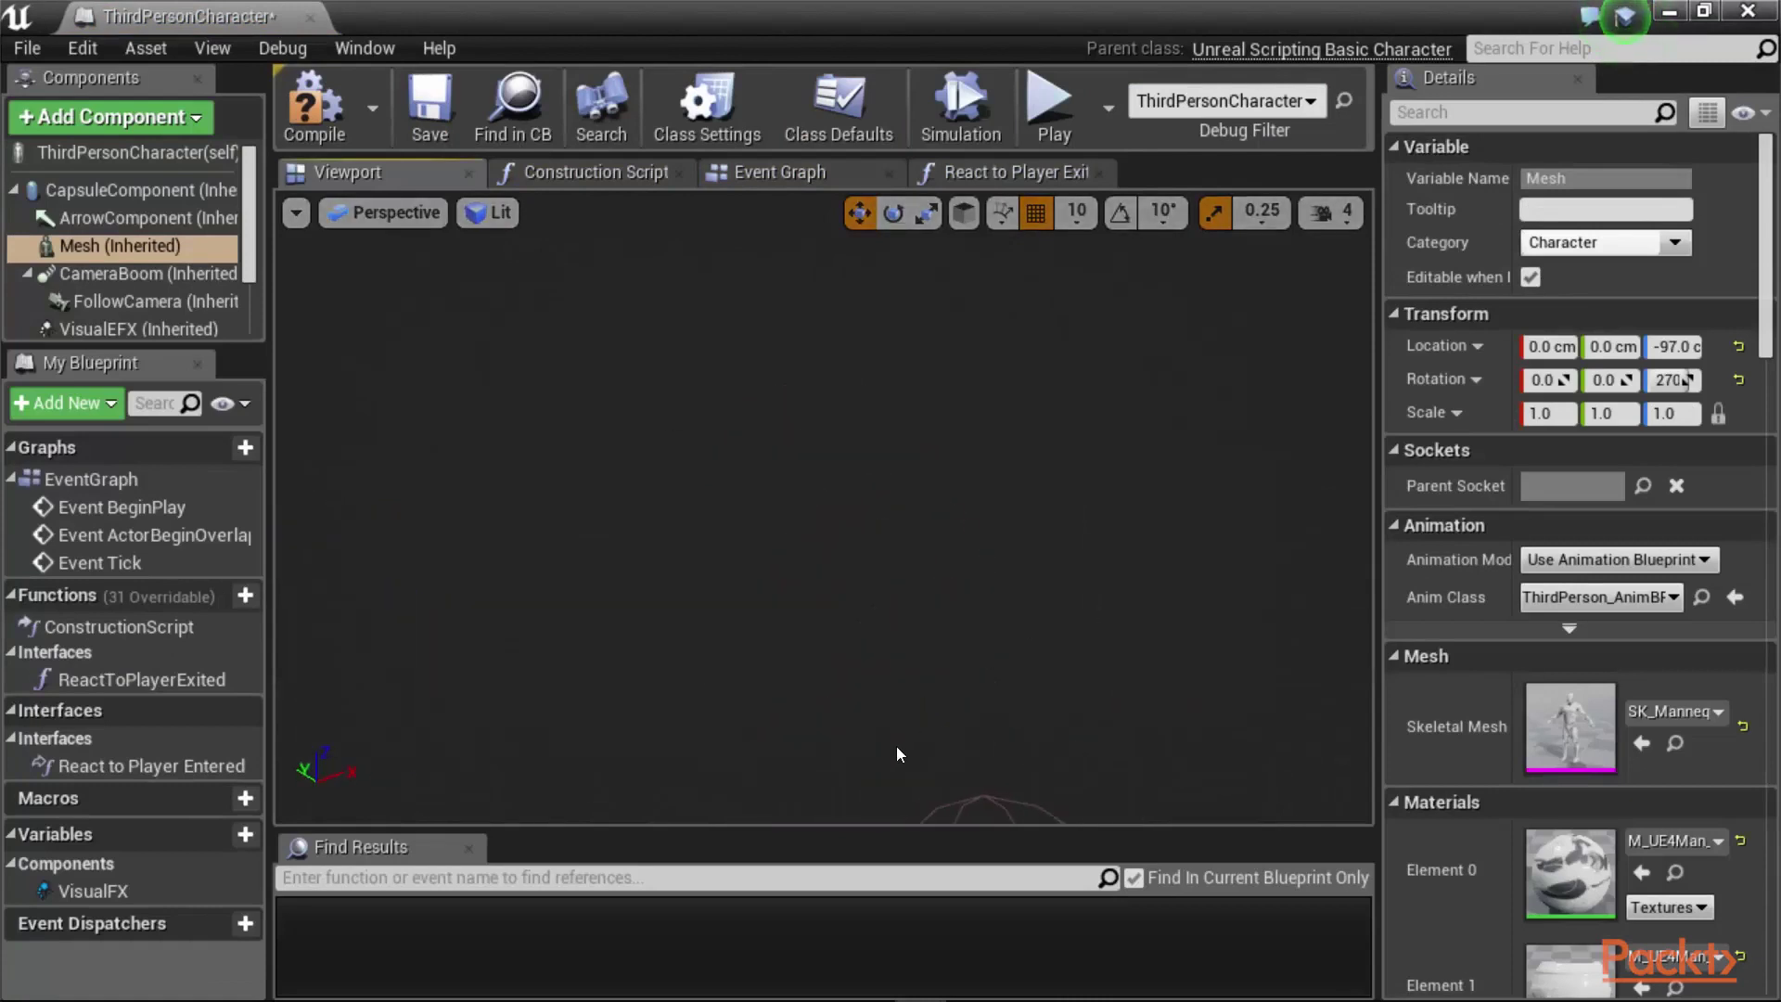
{"action": "scroll", "coordinate": [801, 753], "scroll_direction": "down", "scroll_amount": 5}
{"action": "scroll", "coordinate": [775, 668], "scroll_direction": "up", "scroll_amount": 1}
{"action": "right_click_drag", "start_coordinate": [776, 668], "coordinate": [818, 805]}
{"action": "right_click_drag", "start_coordinate": [866, 525], "coordinate": [831, 492]}
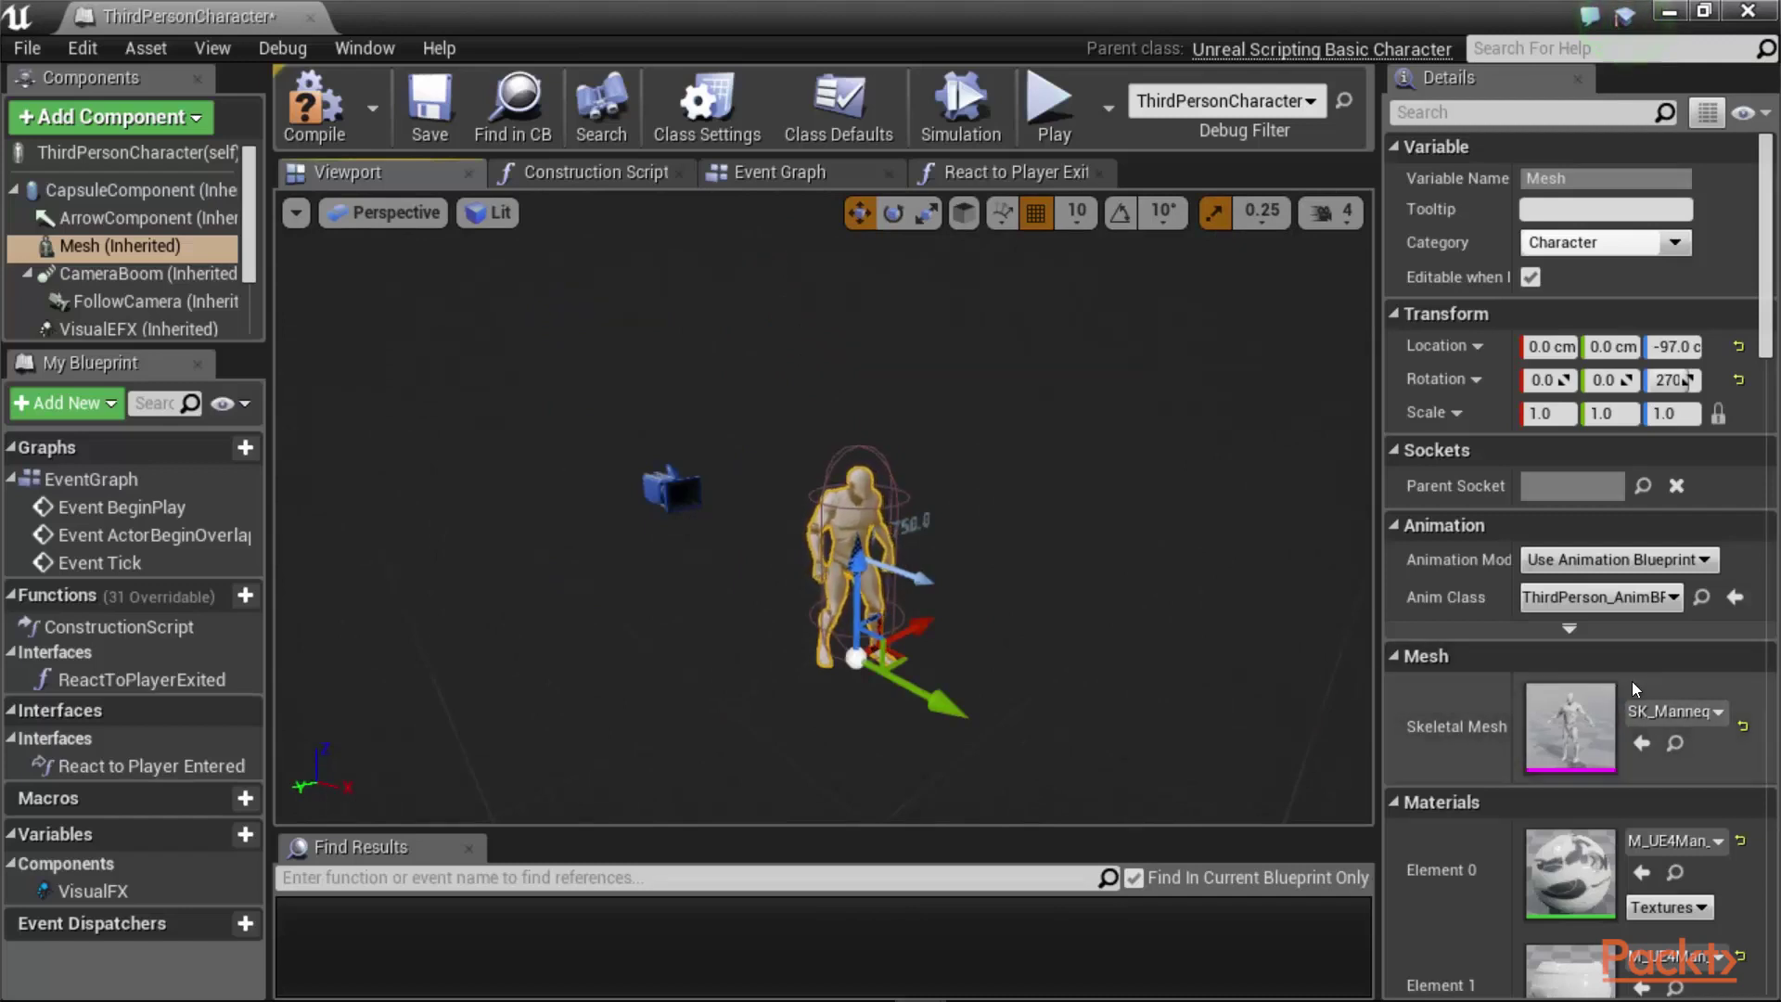
{"action": "scroll", "coordinate": [1632, 688], "scroll_direction": "down", "scroll_amount": 2}
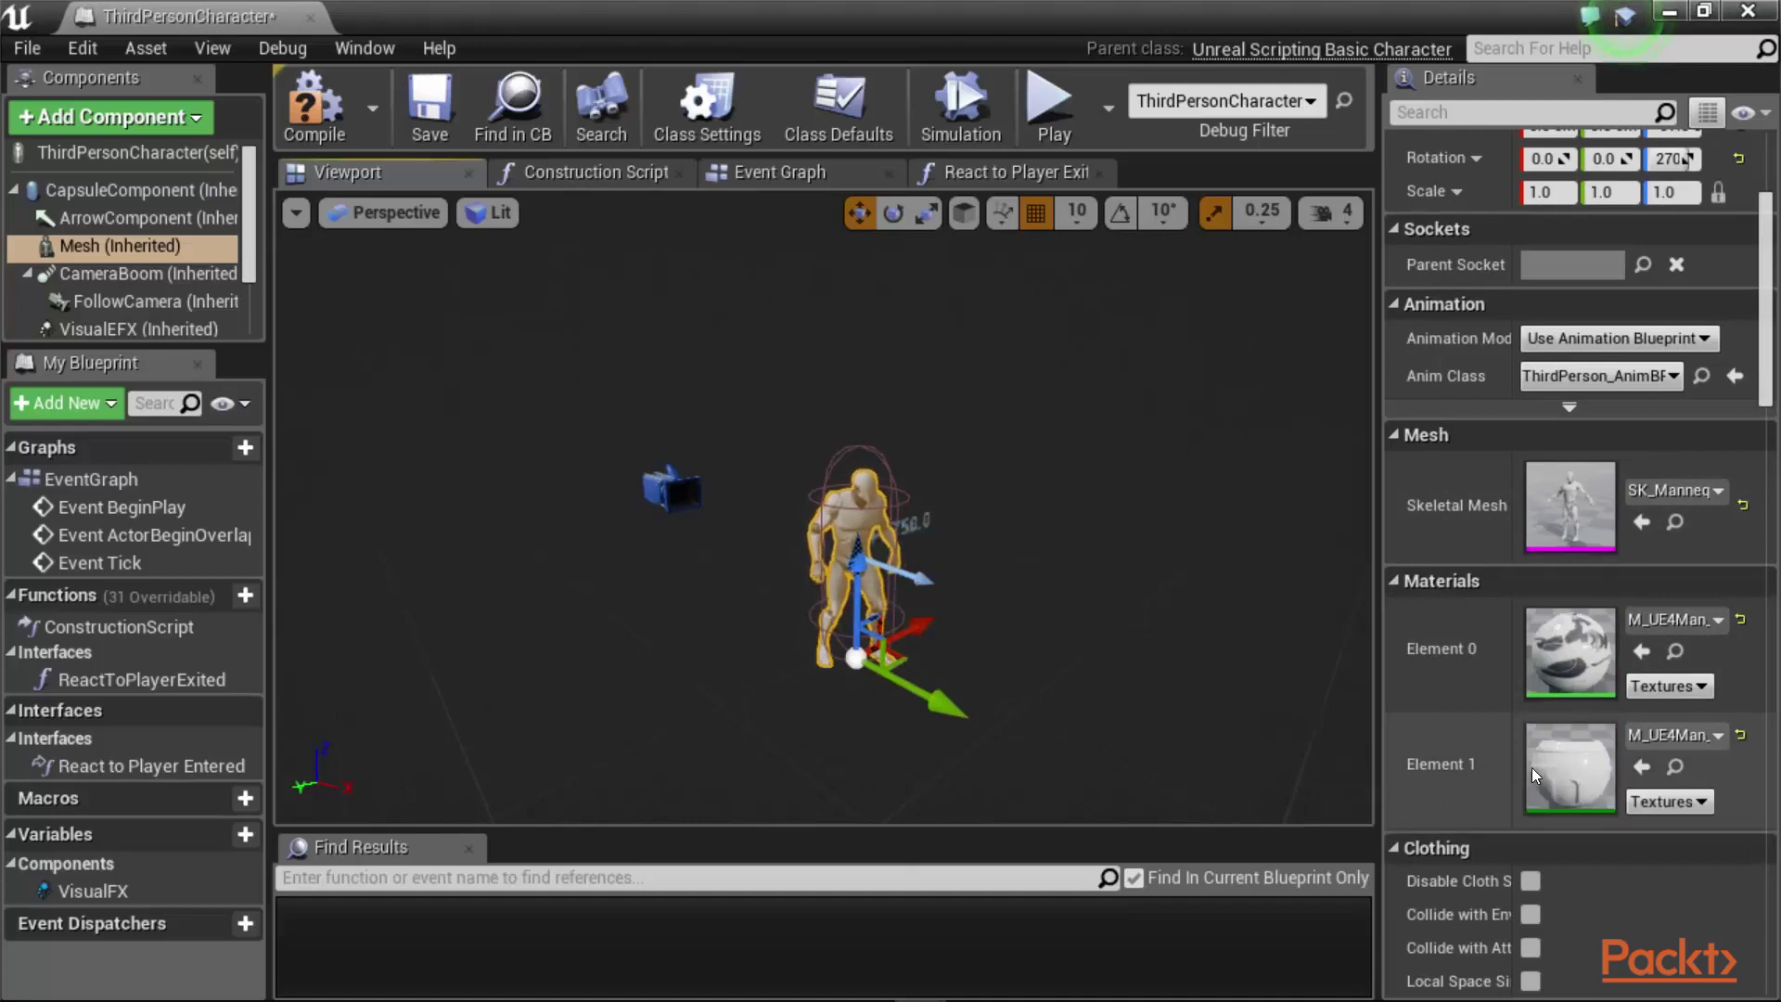
{"action": "scroll", "coordinate": [856, 514], "scroll_direction": "up", "scroll_amount": 5}
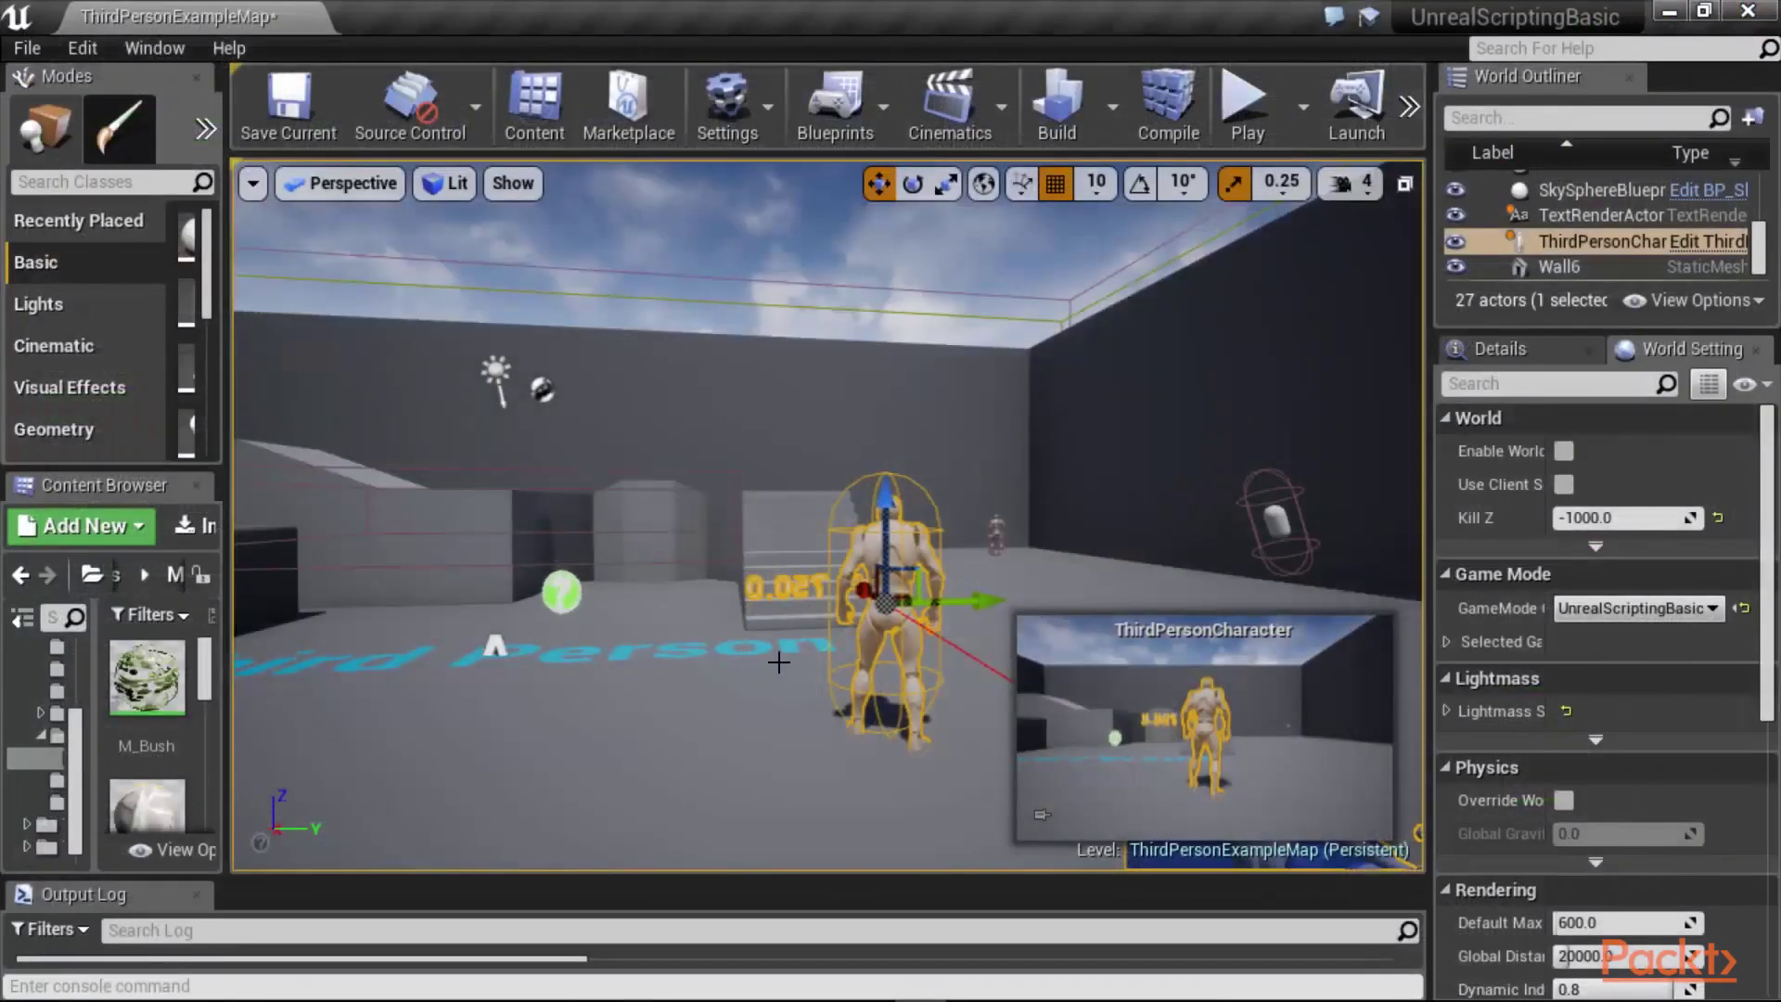
Step: Back in the level editor, widen the folder tree and expand Content > Mannequin > Character > Materials
{"action": "left_click", "coordinate": [671, 720]}
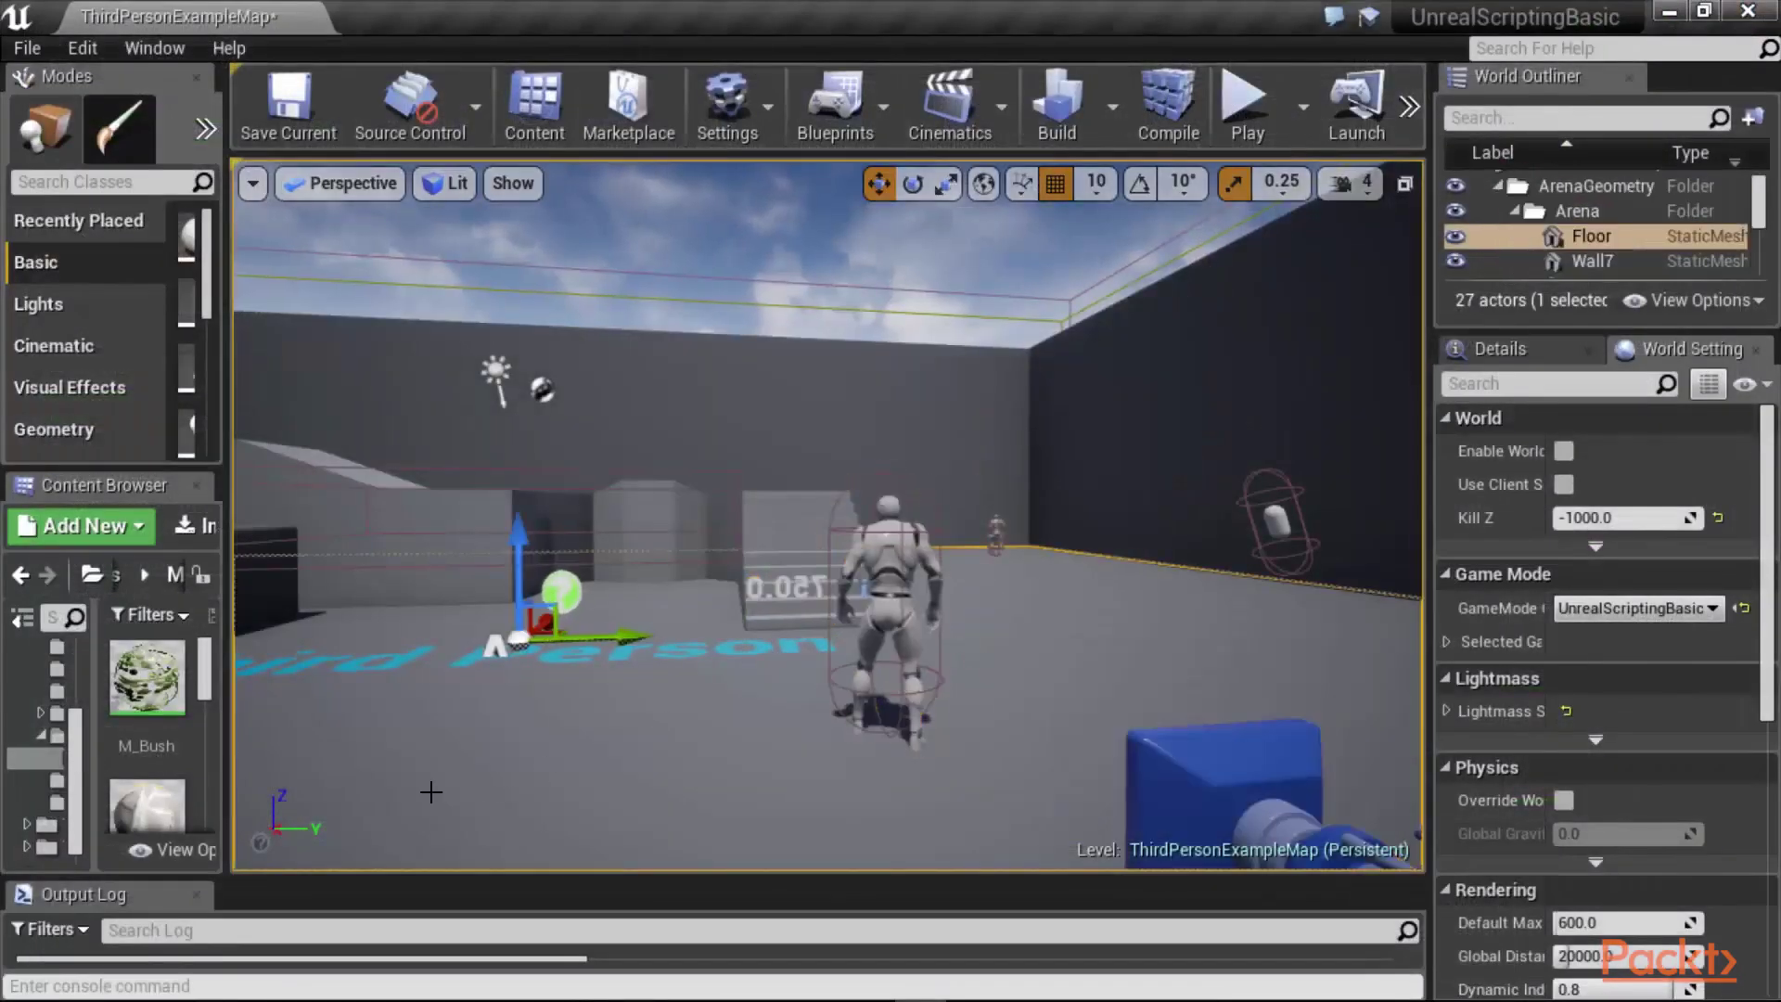
{"action": "left_click_drag", "start_coordinate": [91, 737], "coordinate": [173, 737]}
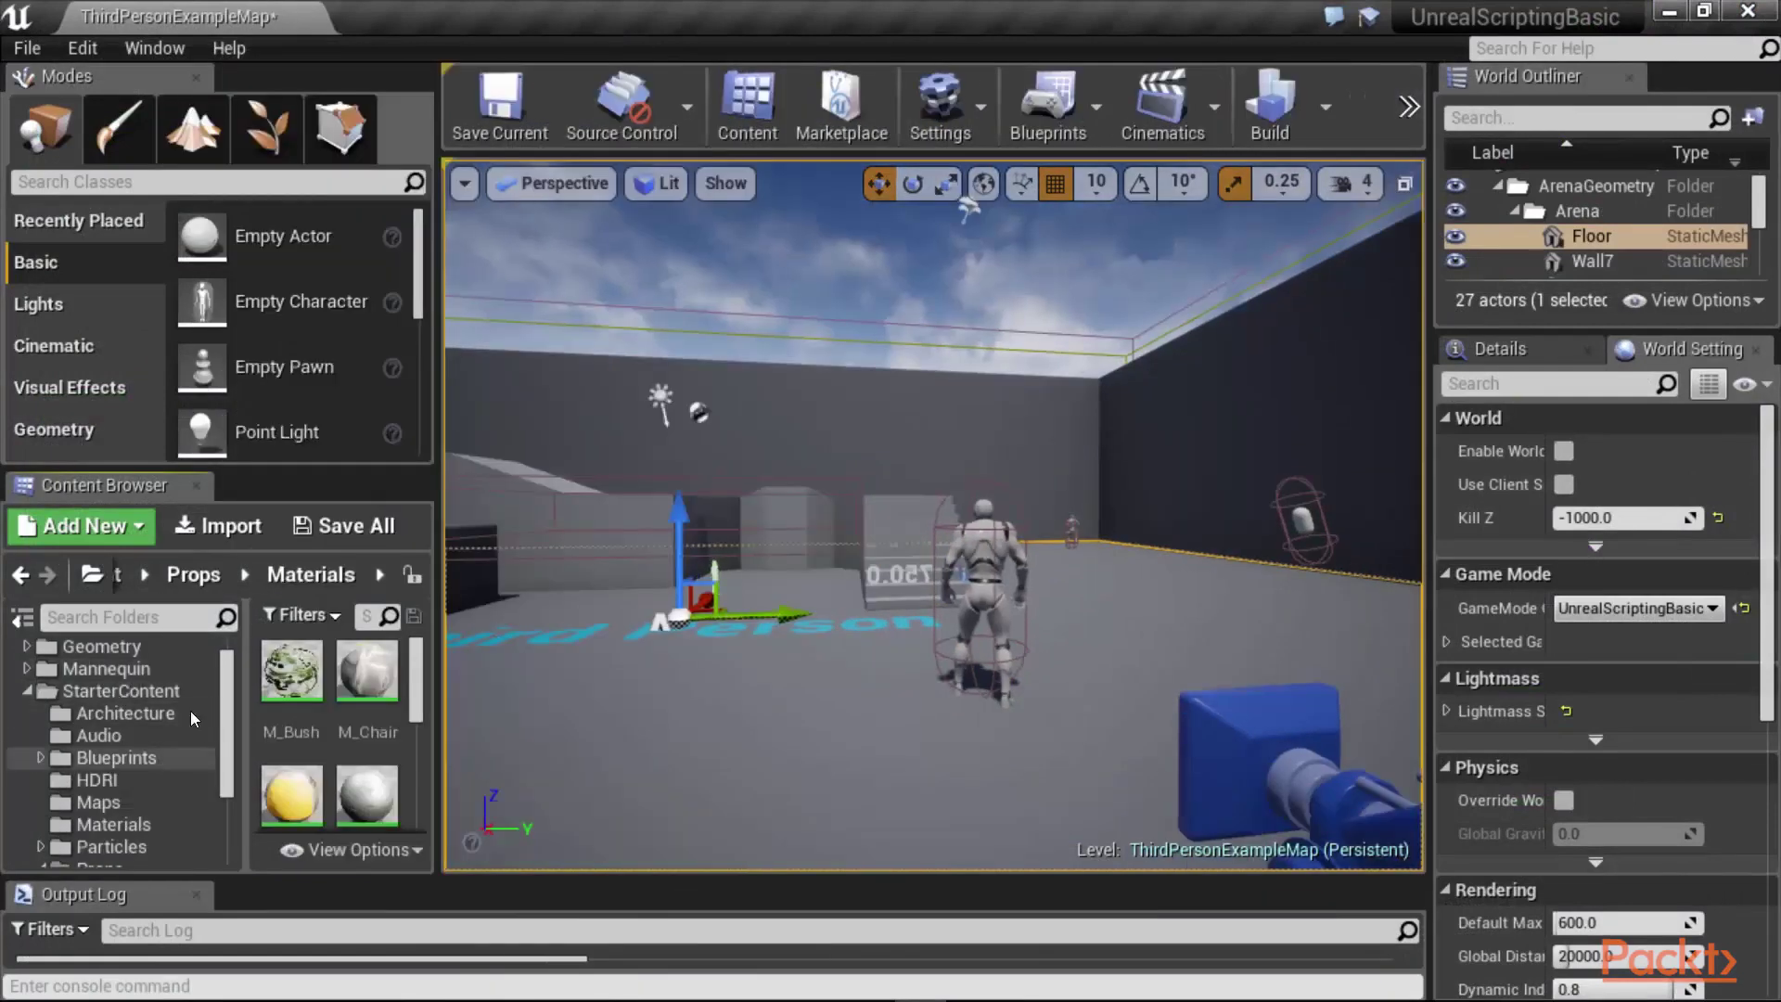
{"action": "scroll", "coordinate": [158, 687], "scroll_direction": "up", "scroll_amount": 1}
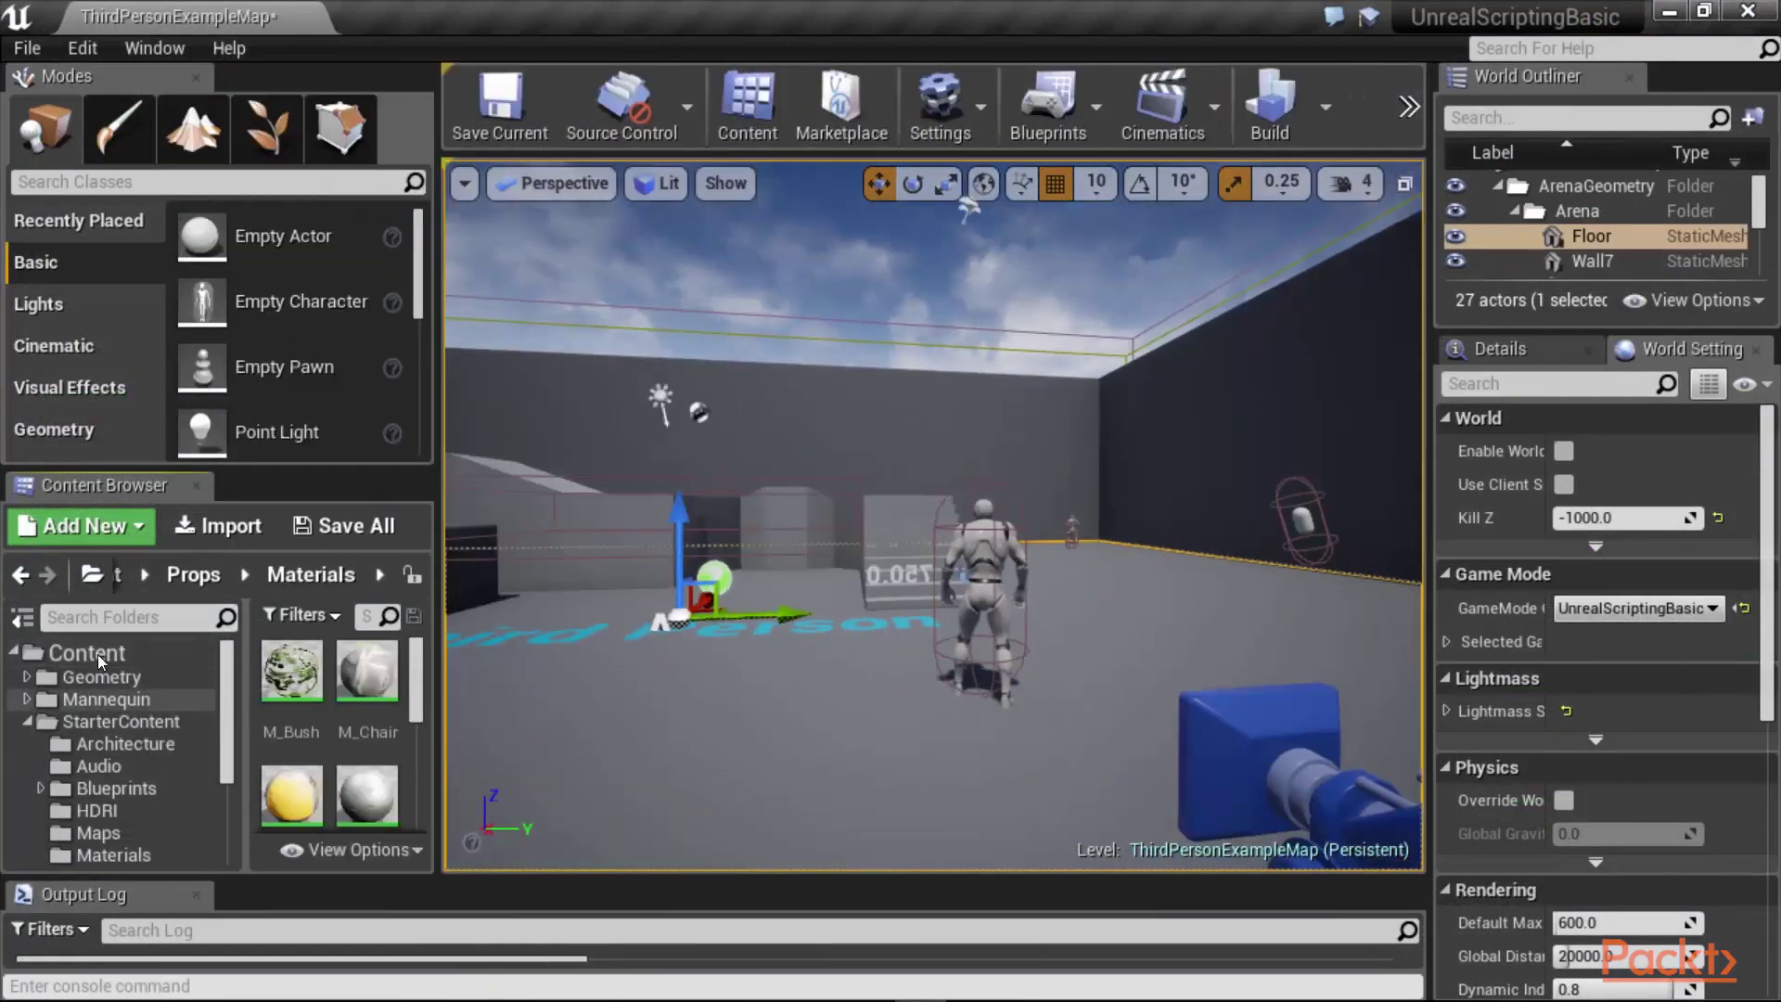
{"action": "left_click", "coordinate": [28, 722]}
{"action": "left_click", "coordinate": [86, 701]}
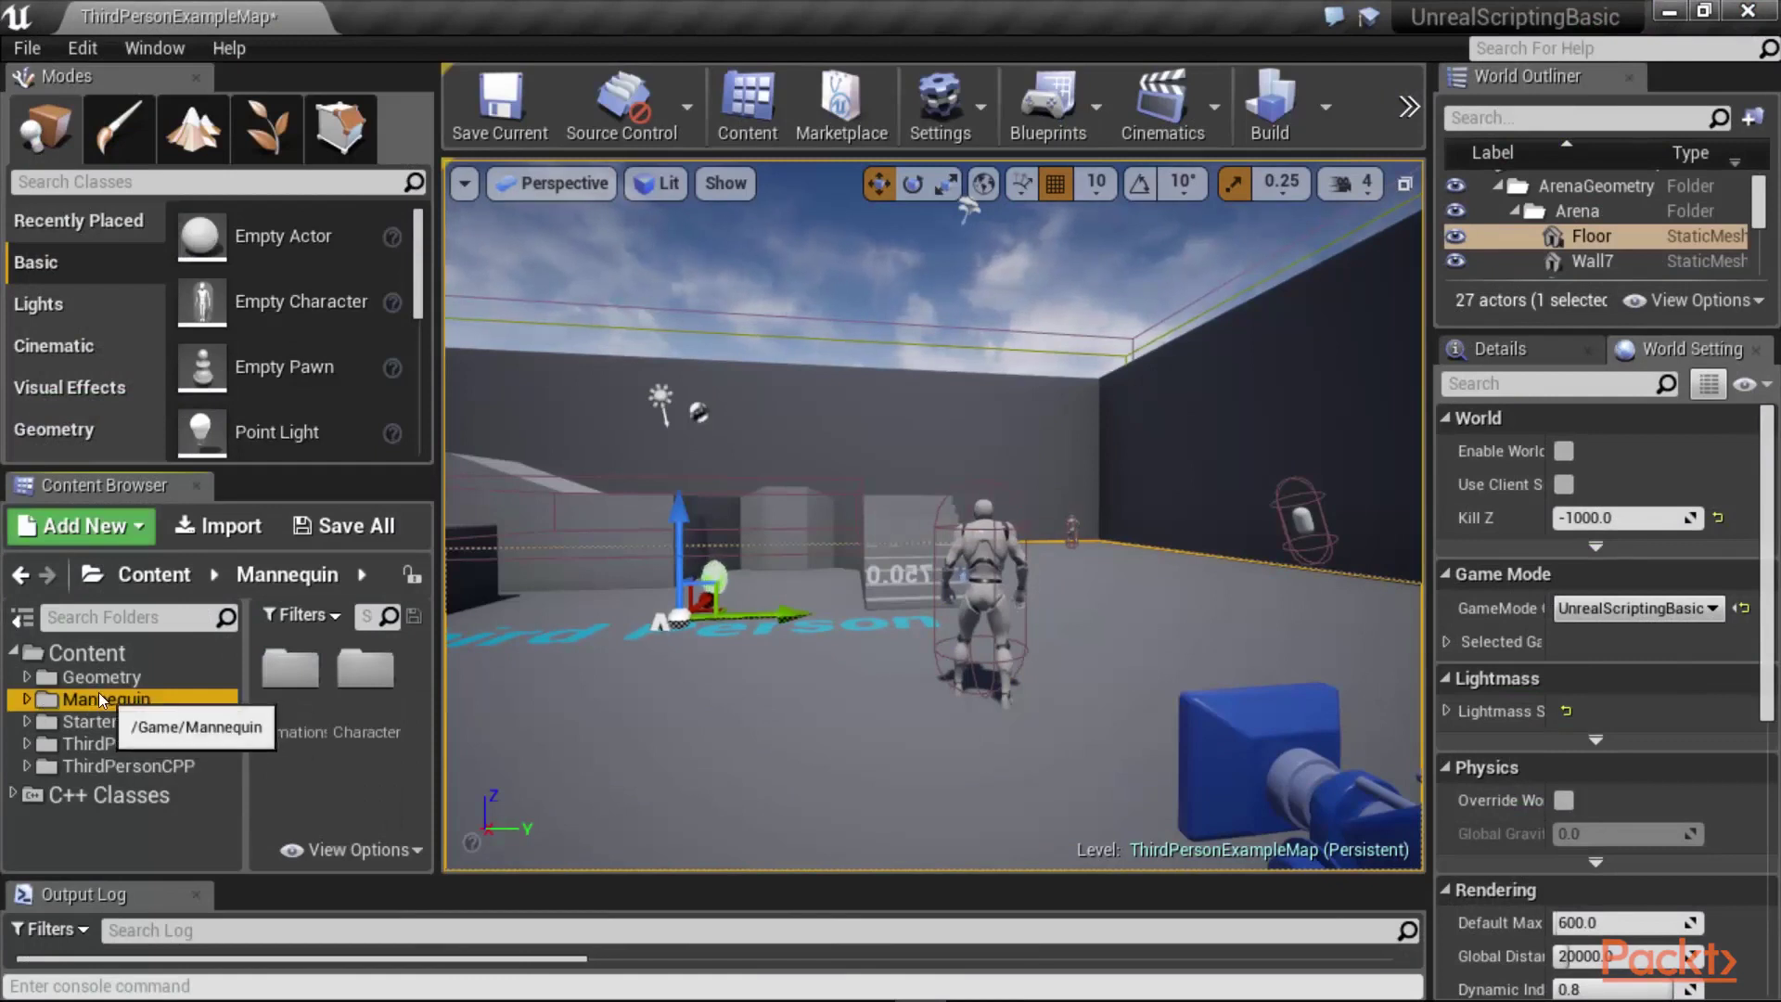
{"action": "left_click", "coordinate": [28, 699]}
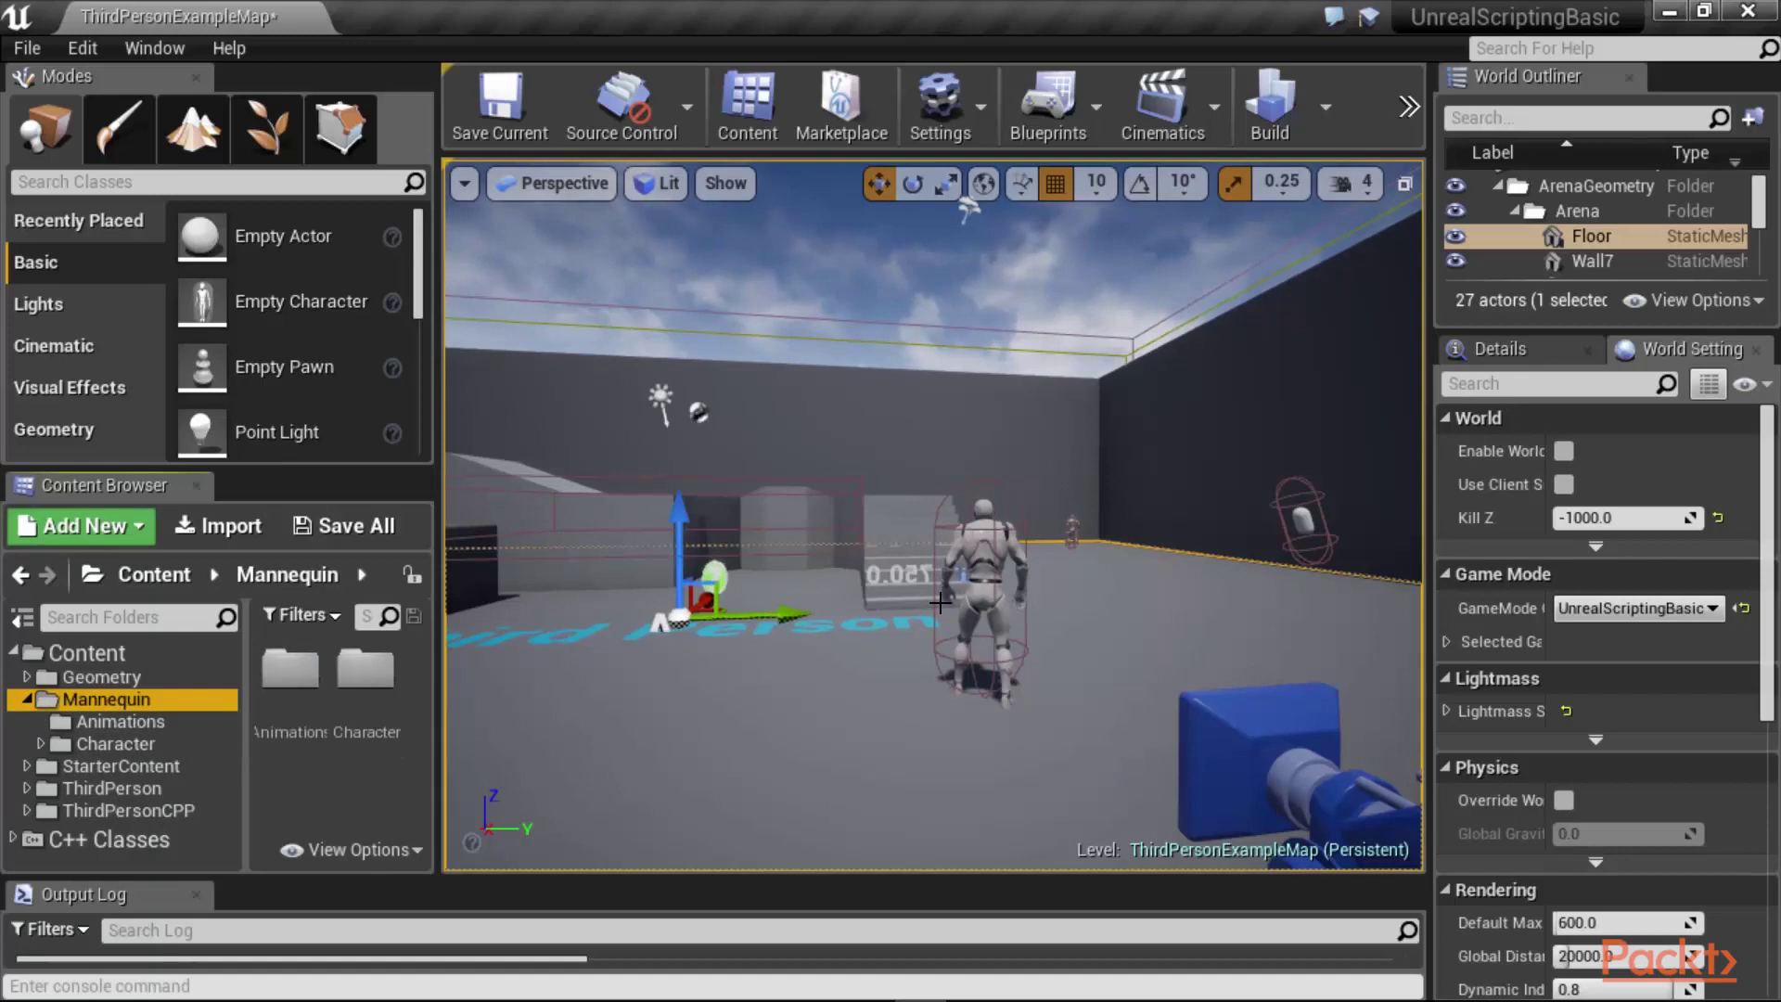
{"action": "left_click", "coordinate": [152, 747]}
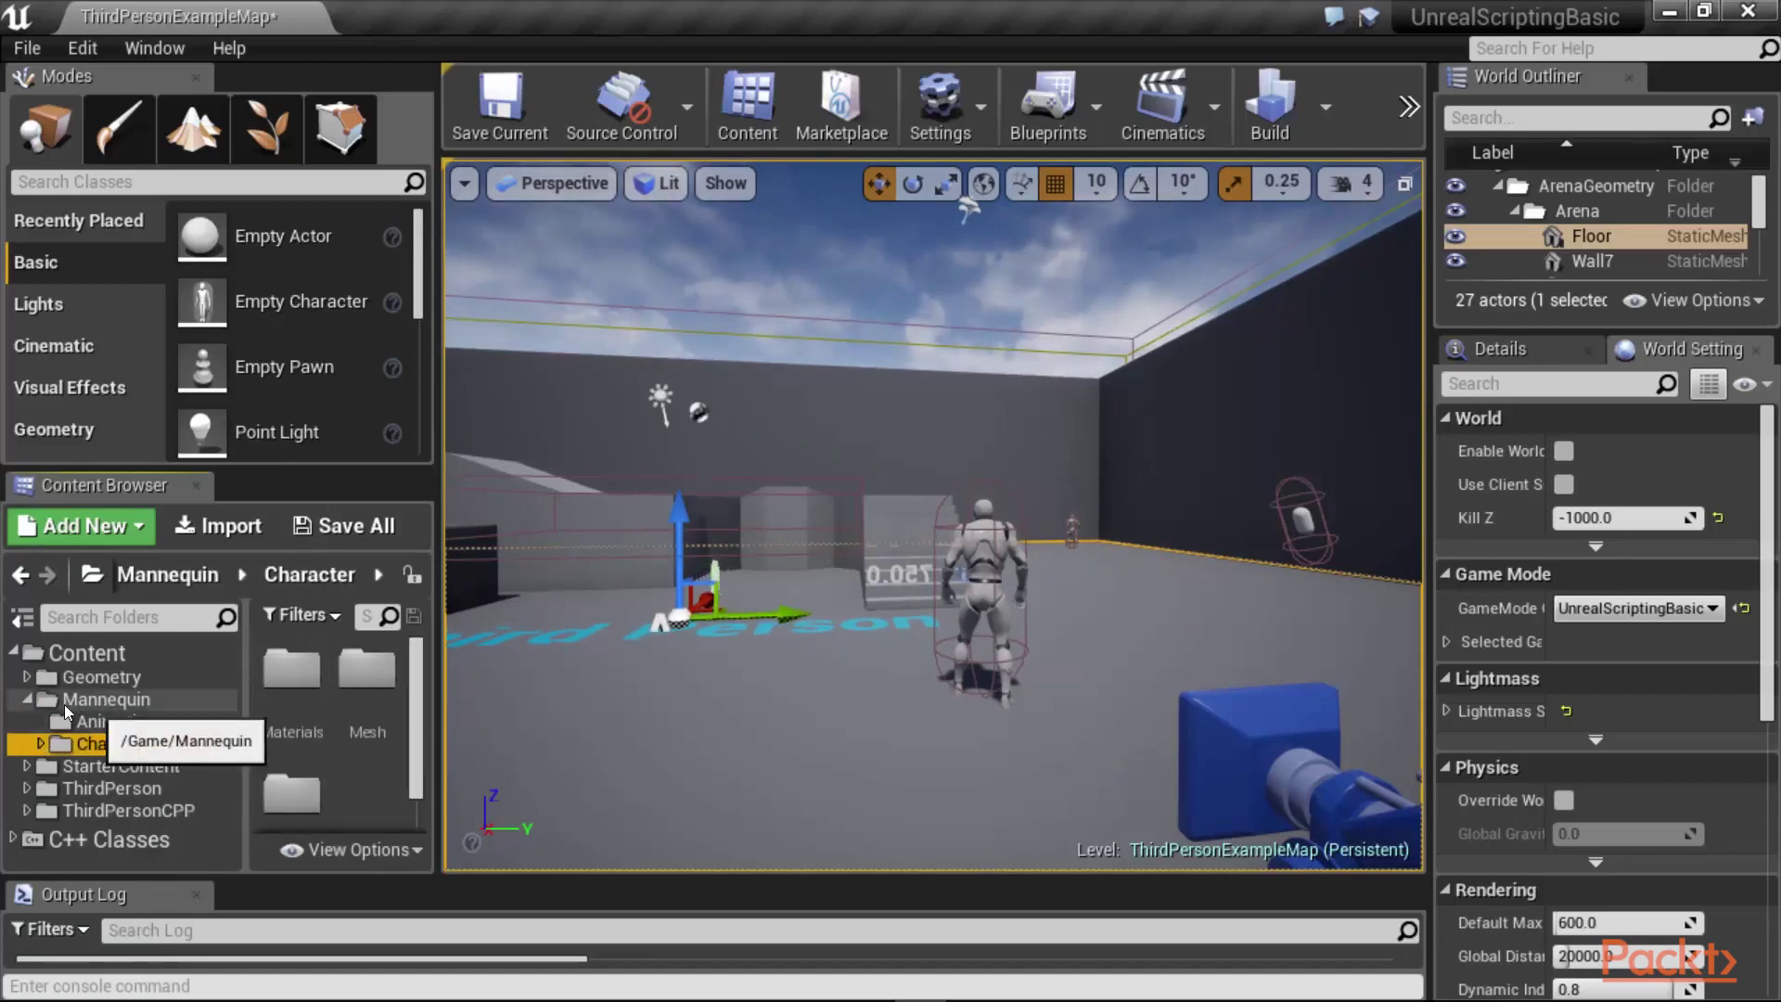
{"action": "left_click", "coordinate": [40, 745]}
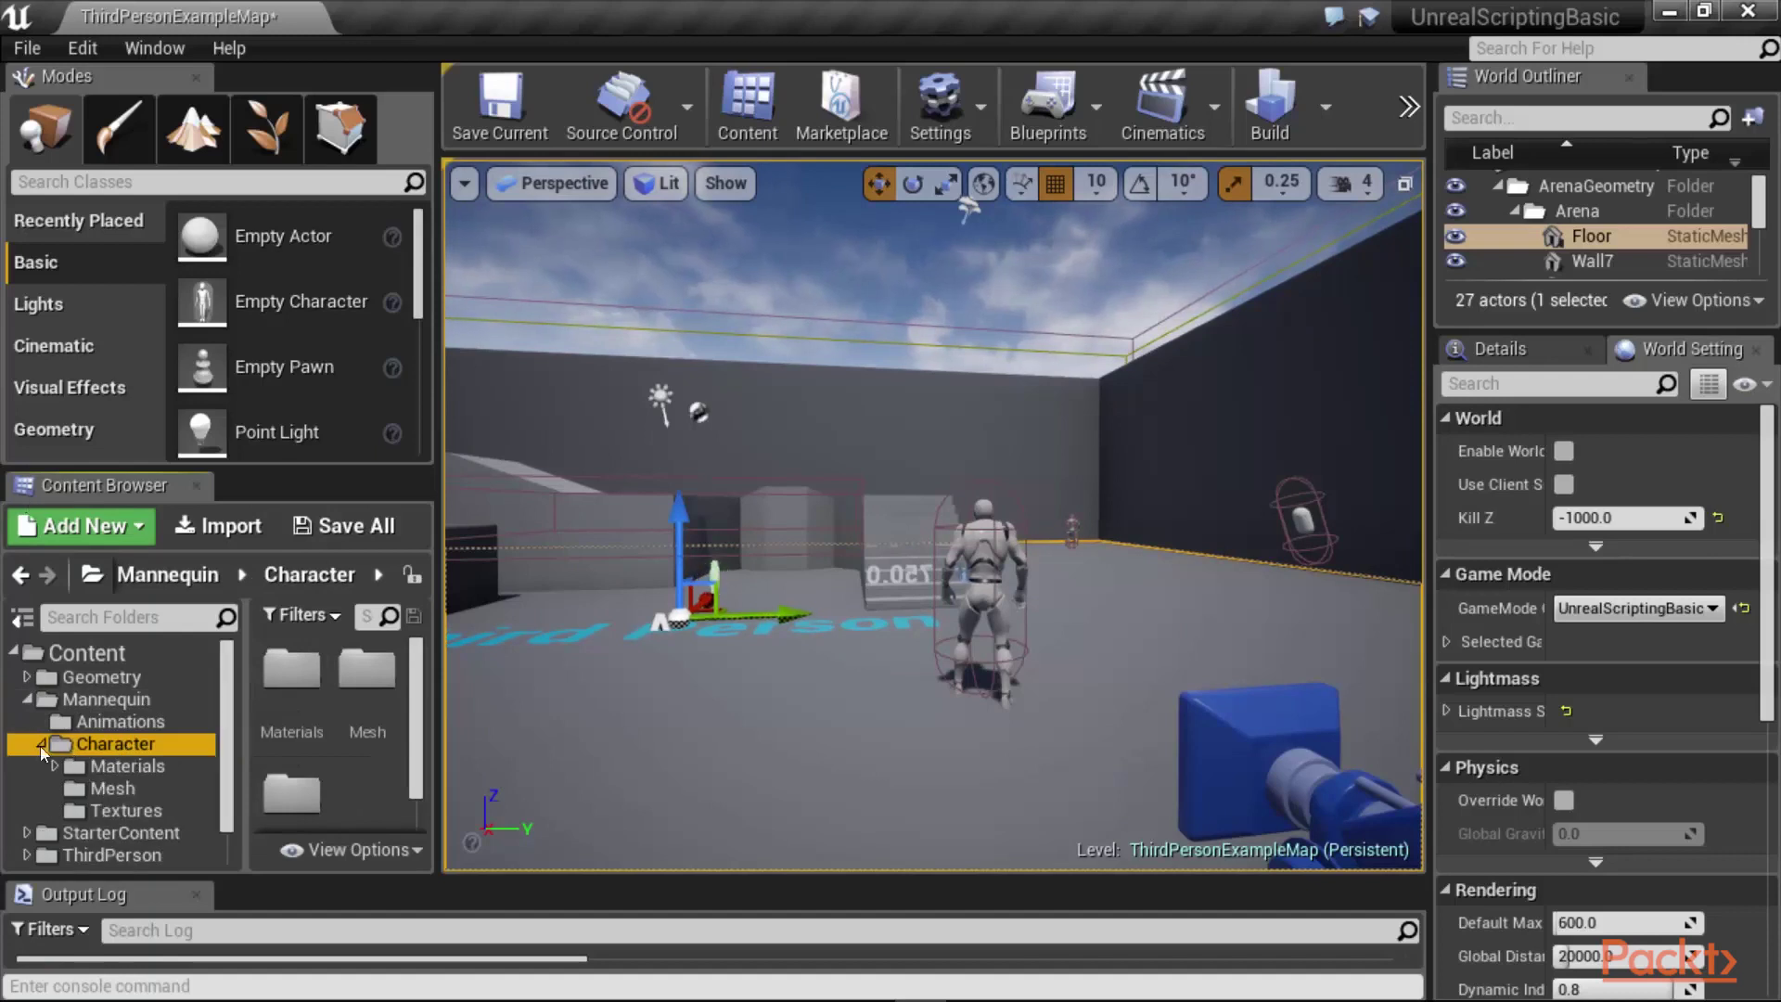
{"action": "left_click", "coordinate": [119, 764]}
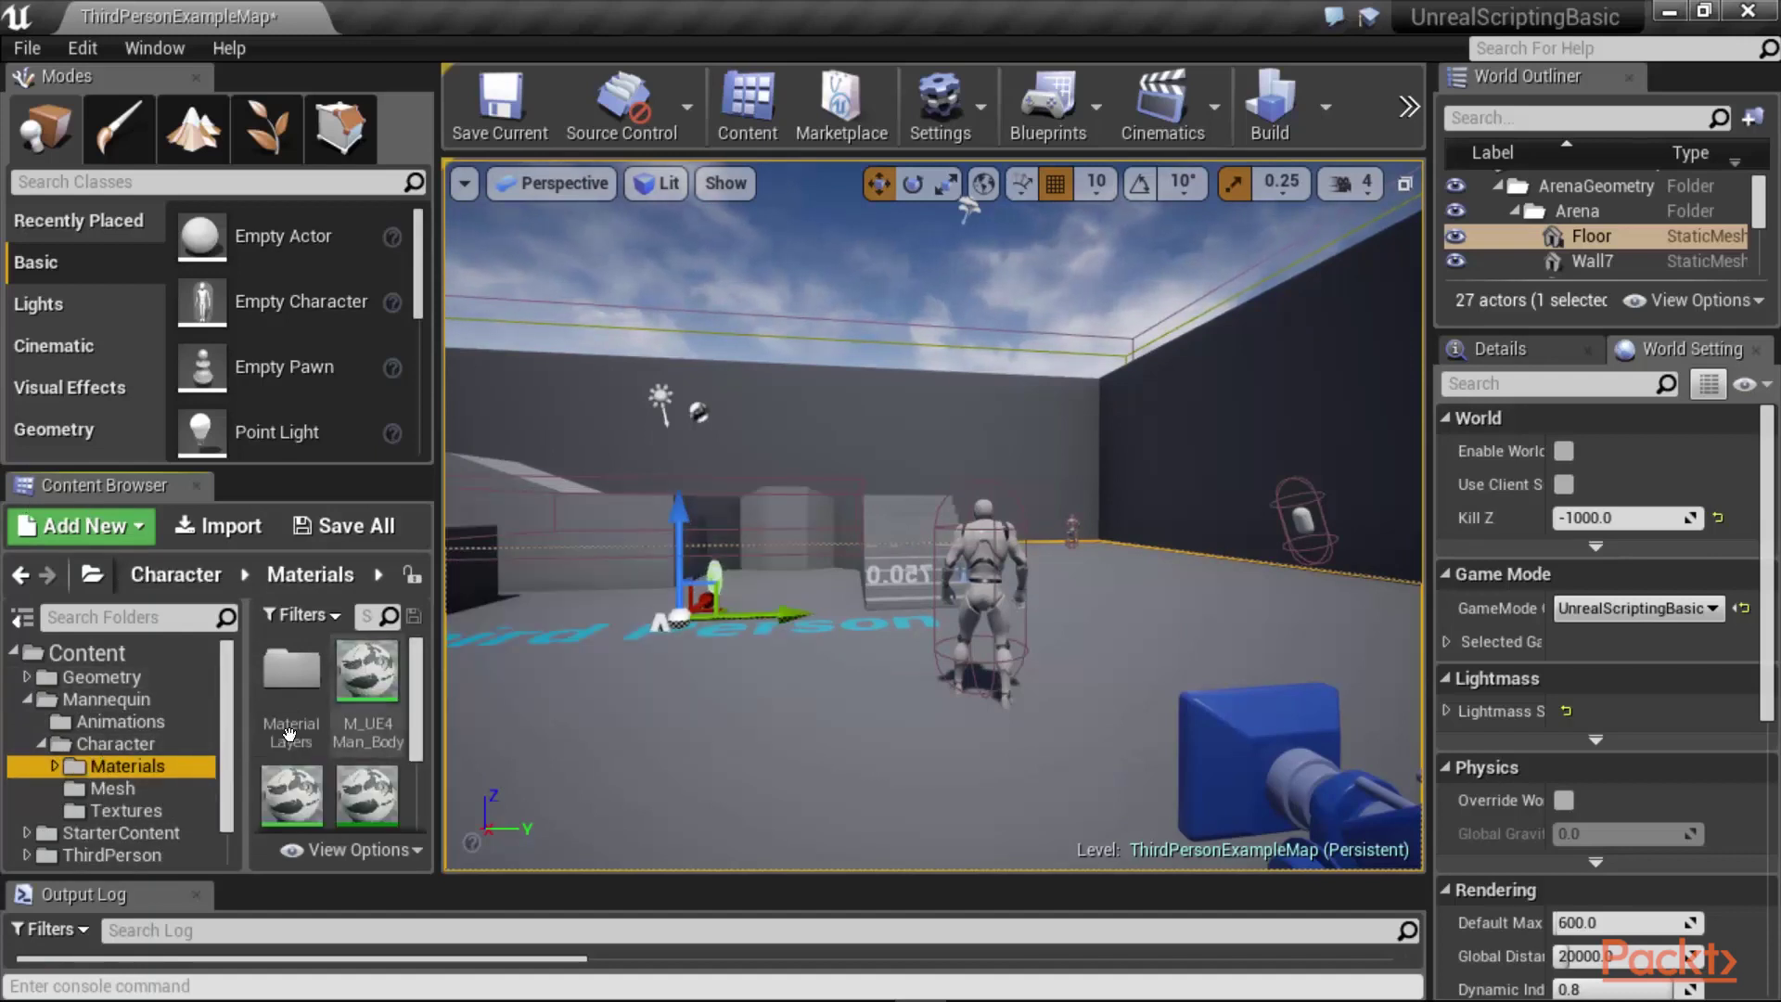
Step: Widen the asset area, select M_UE4Man_Body, then deselect it
{"action": "left_click_drag", "start_coordinate": [245, 733], "coordinate": [143, 742]}
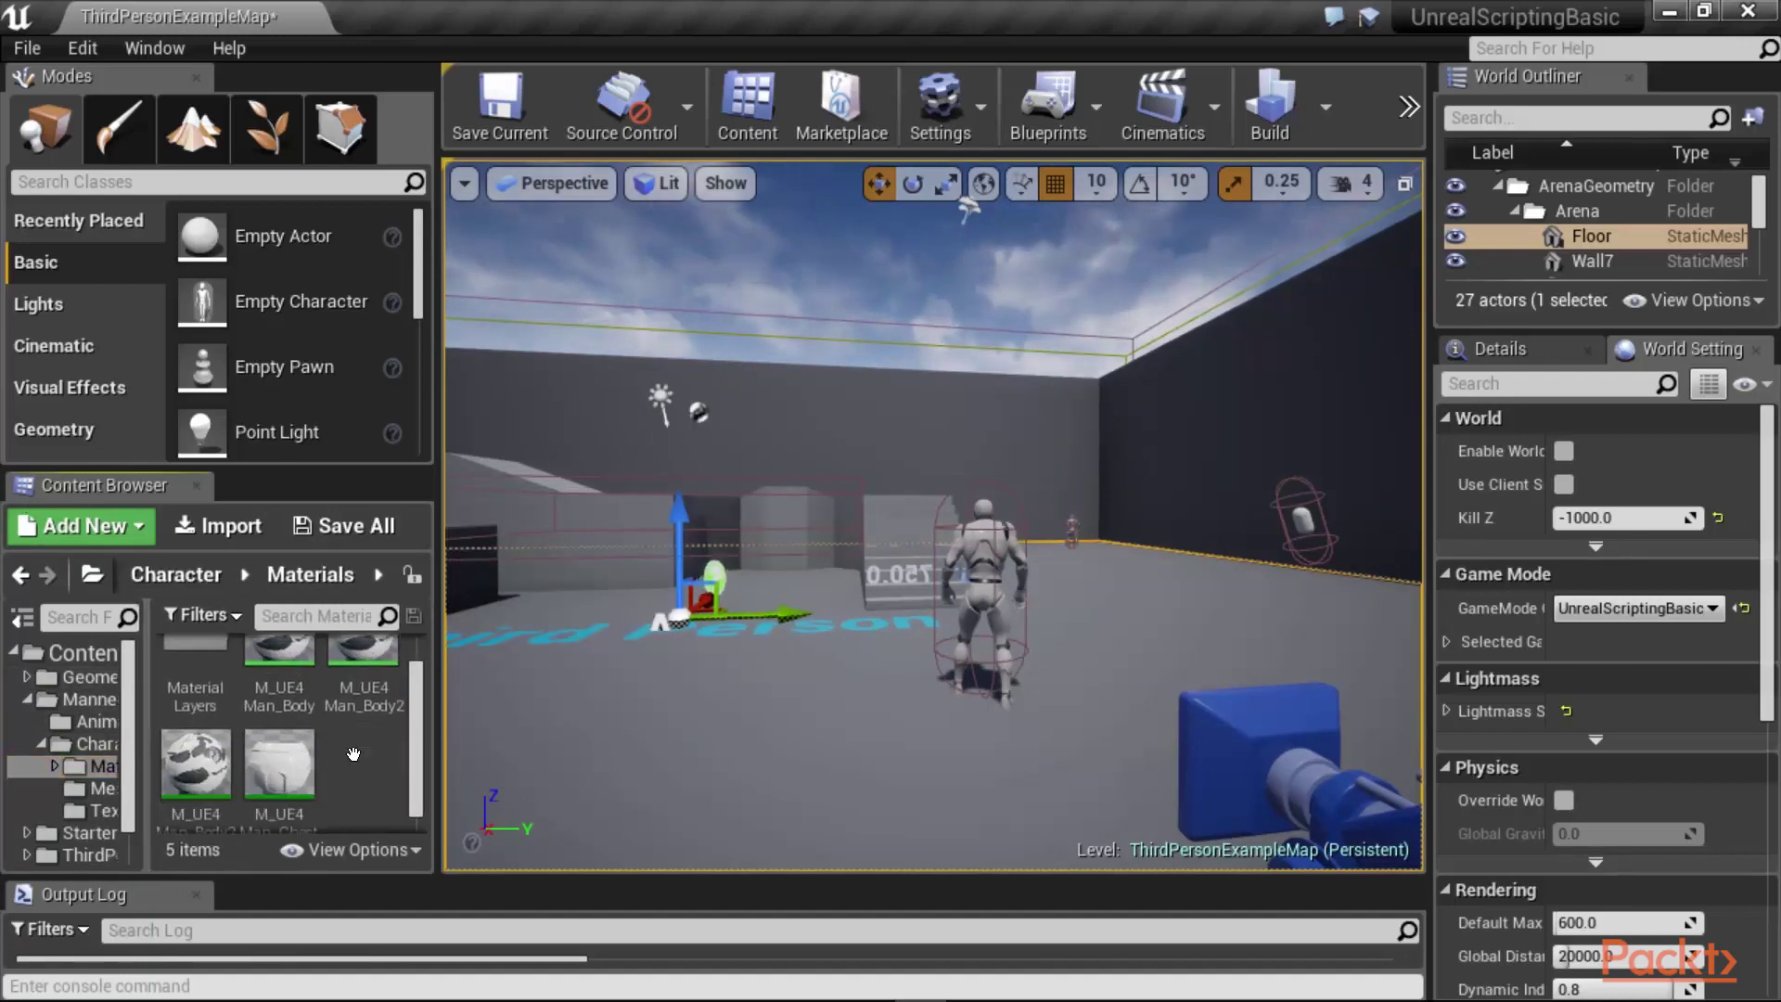
{"action": "scroll", "coordinate": [352, 753], "scroll_direction": "up", "scroll_amount": 2}
{"action": "left_click", "coordinate": [297, 723]}
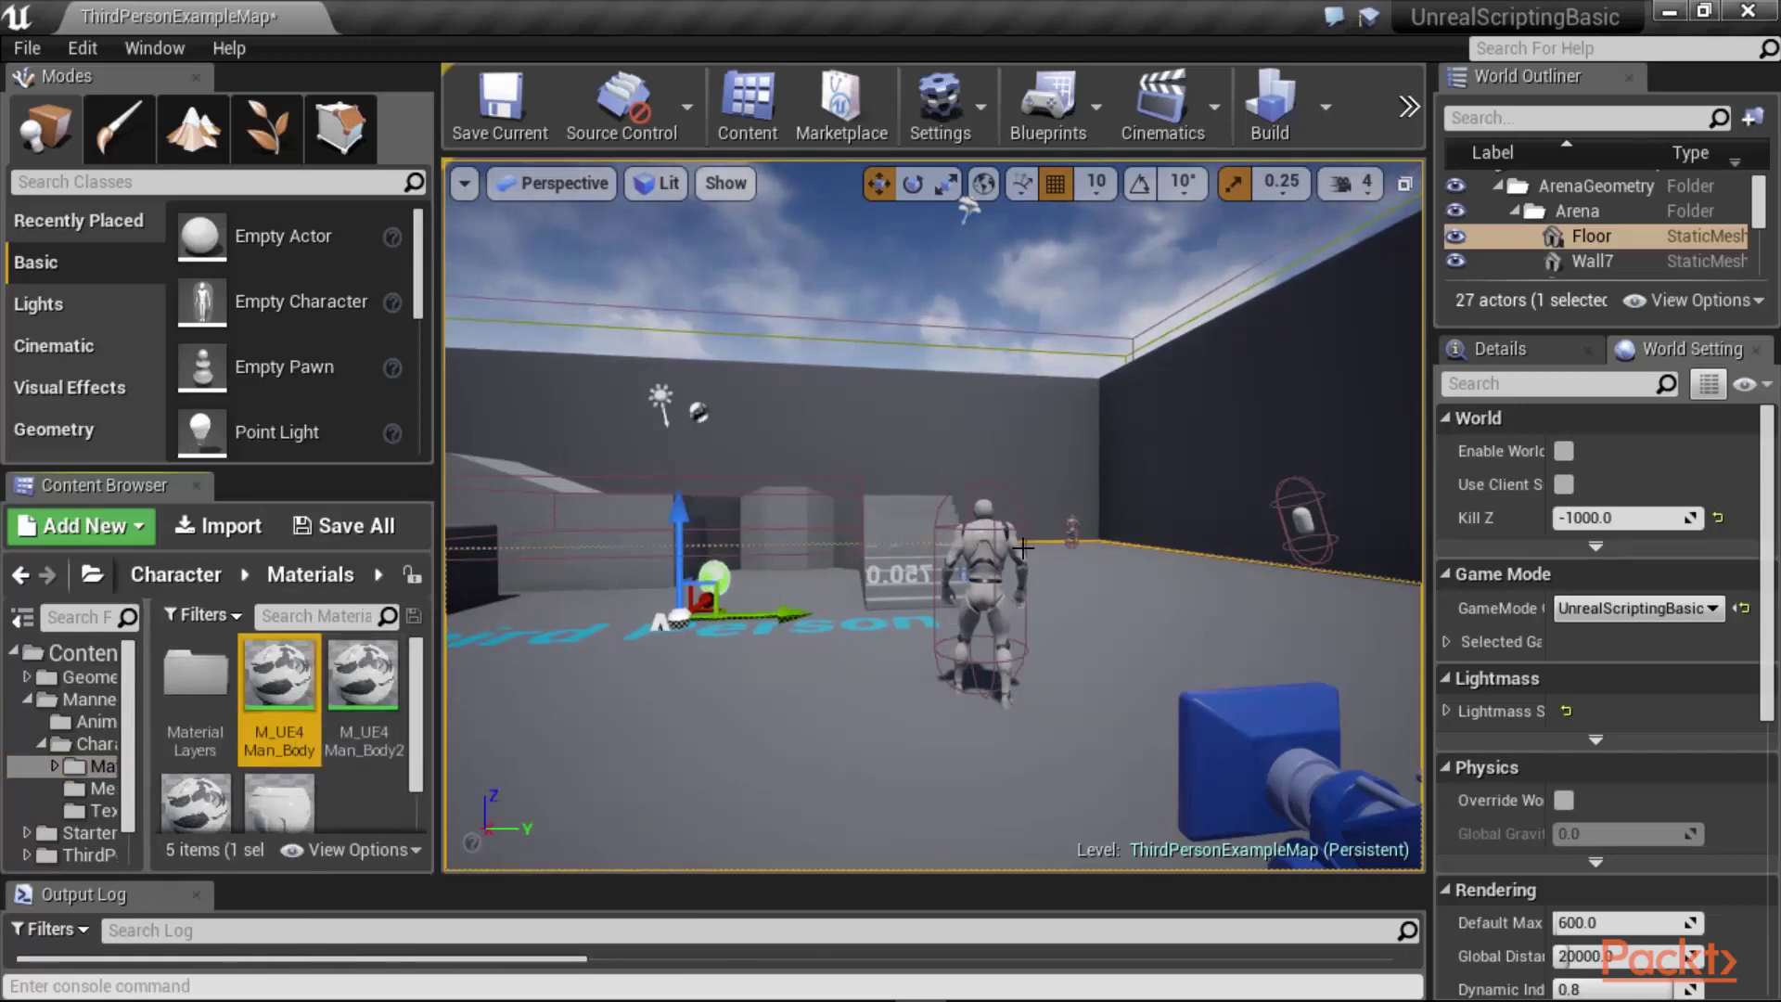
{"action": "mouse_move", "coordinate": [289, 723]}
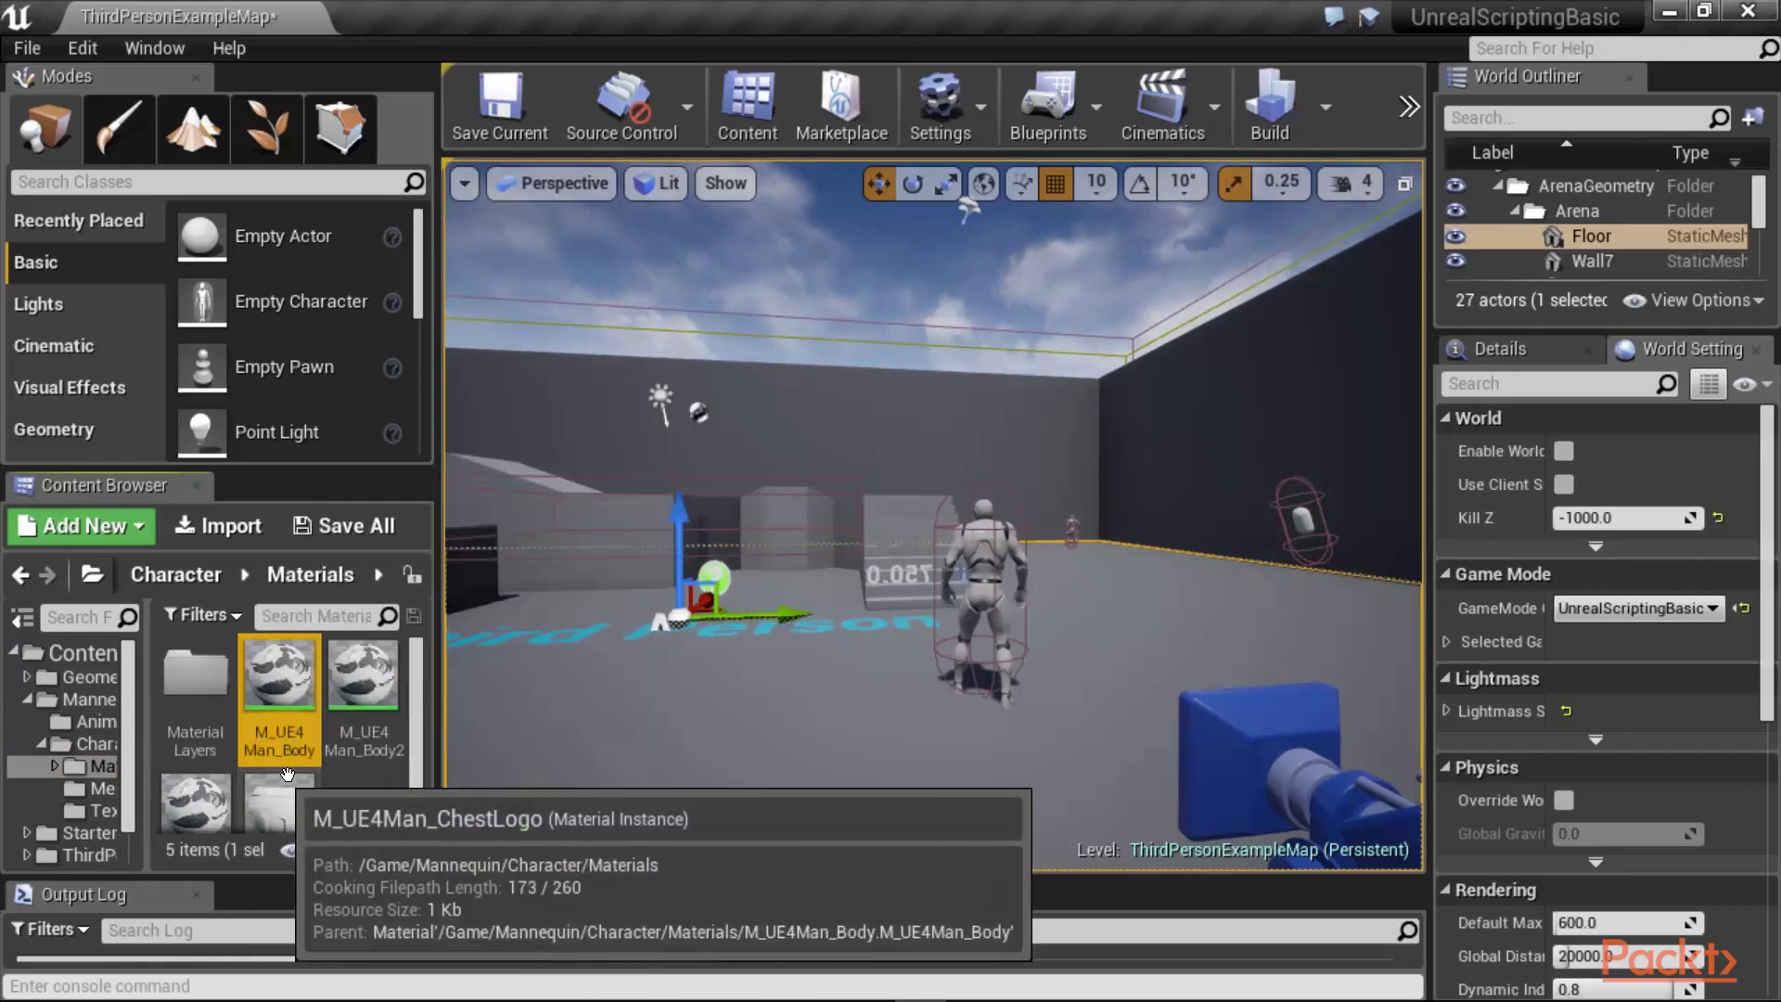
{"action": "mouse_move", "coordinate": [283, 677]}
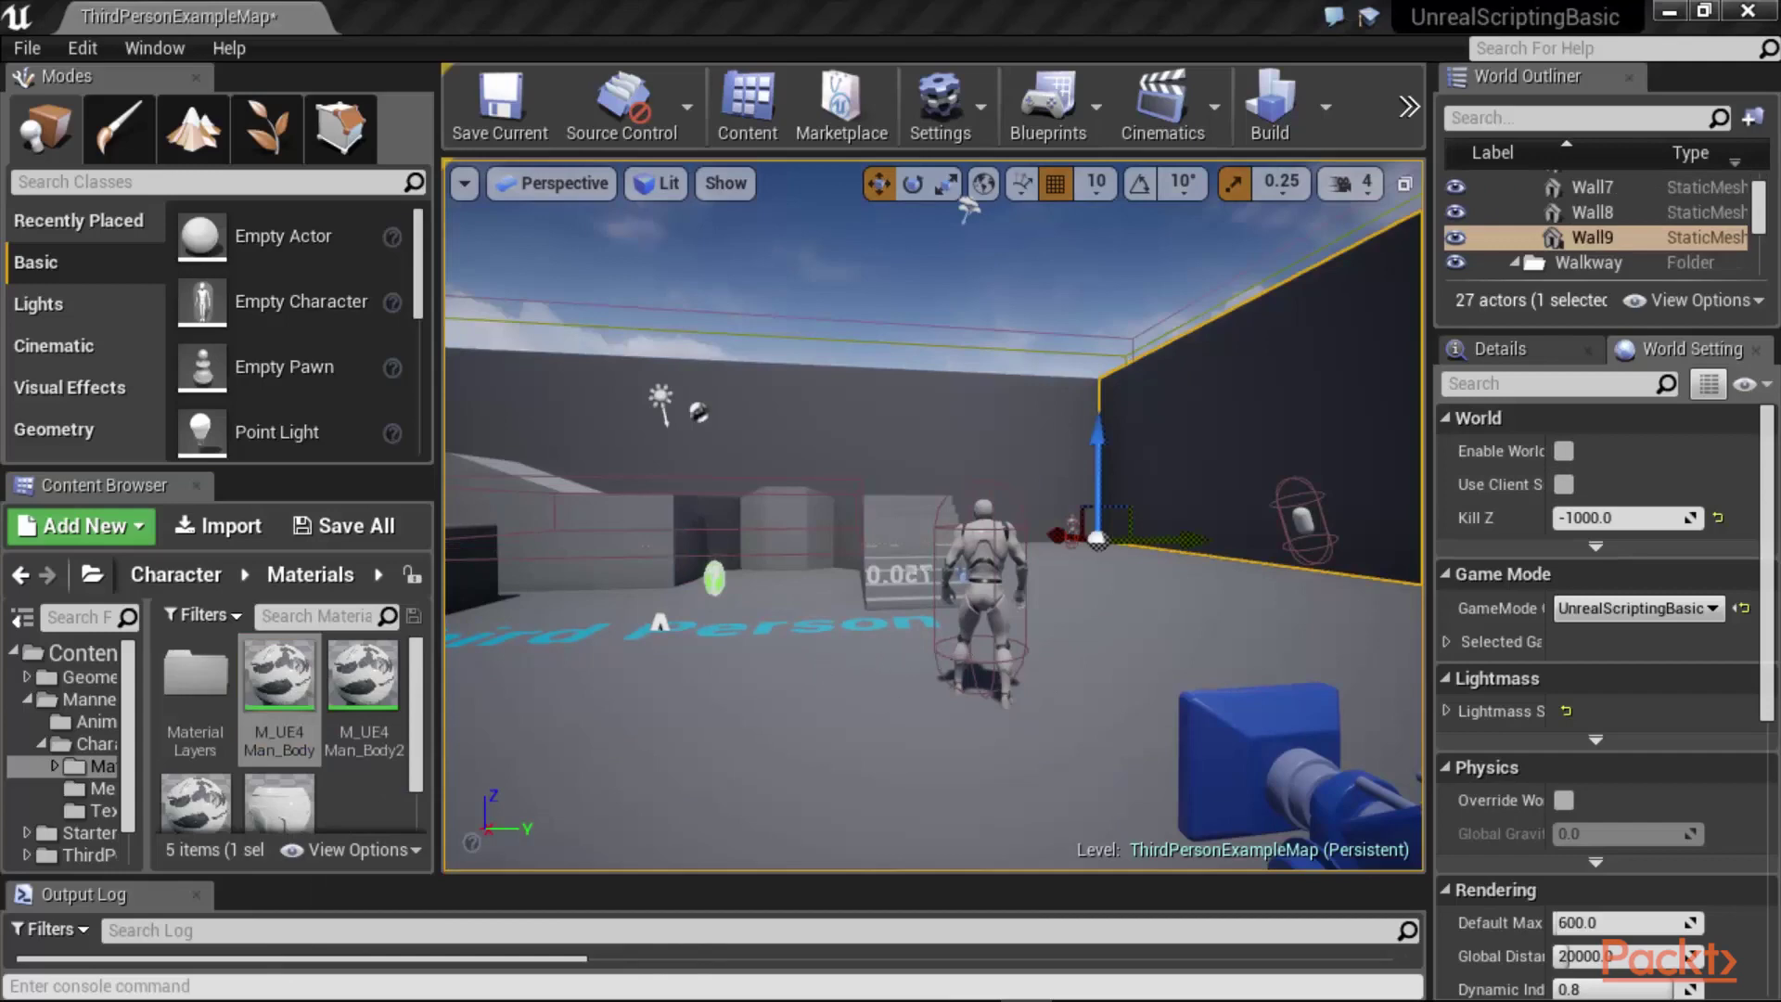
{"action": "right_click_drag", "start_coordinate": [933, 516], "coordinate": [816, 652]}
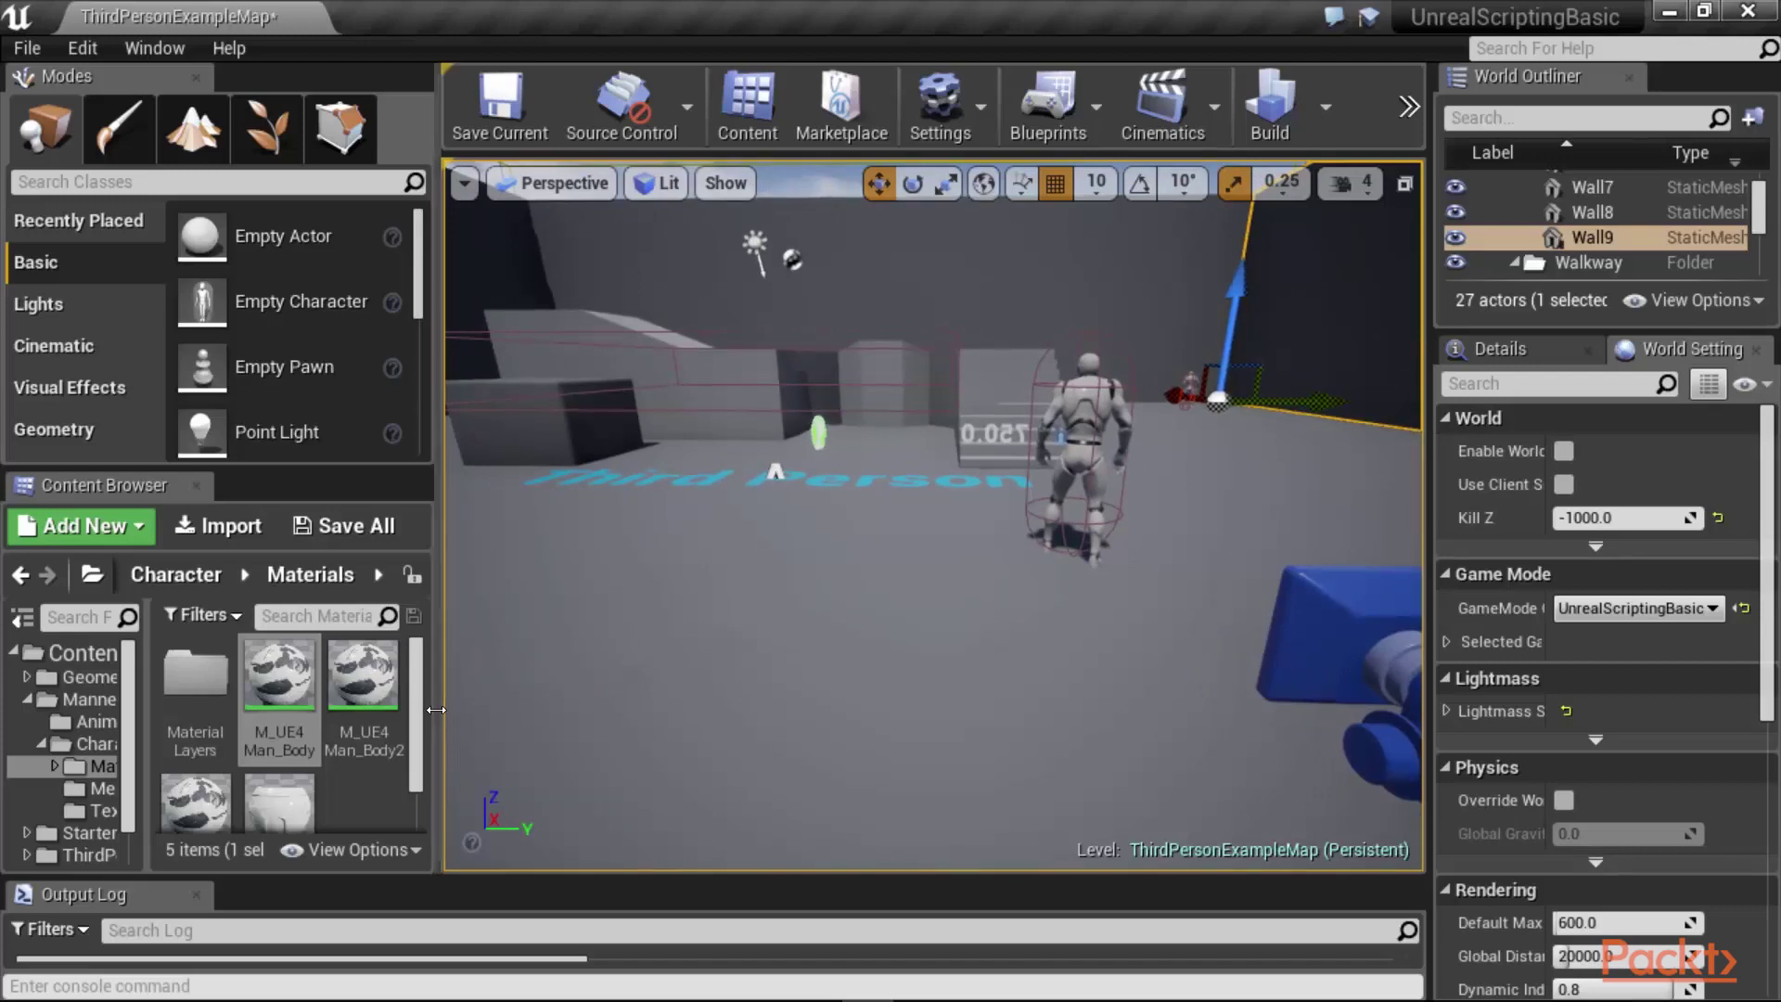
{"action": "left_click", "coordinate": [321, 738]}
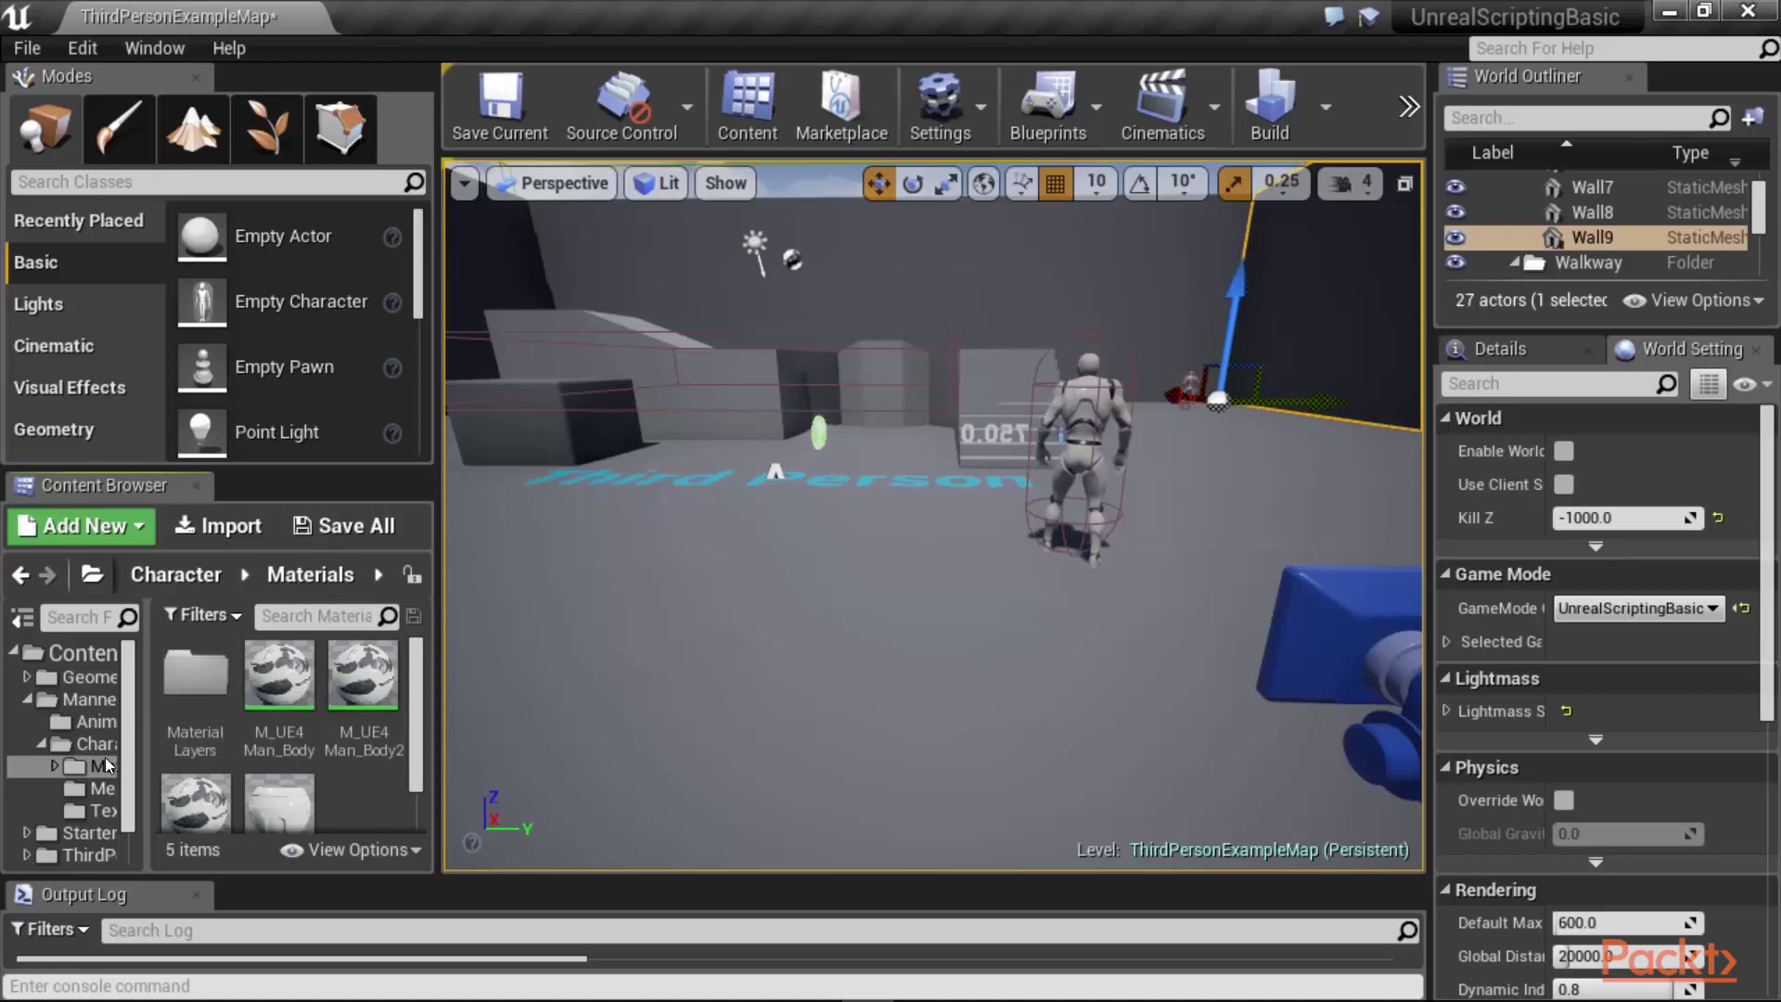
Step: Create a new Material in the Character Materials folder named M_TestMat and open it
{"action": "left_click", "coordinate": [97, 532]}
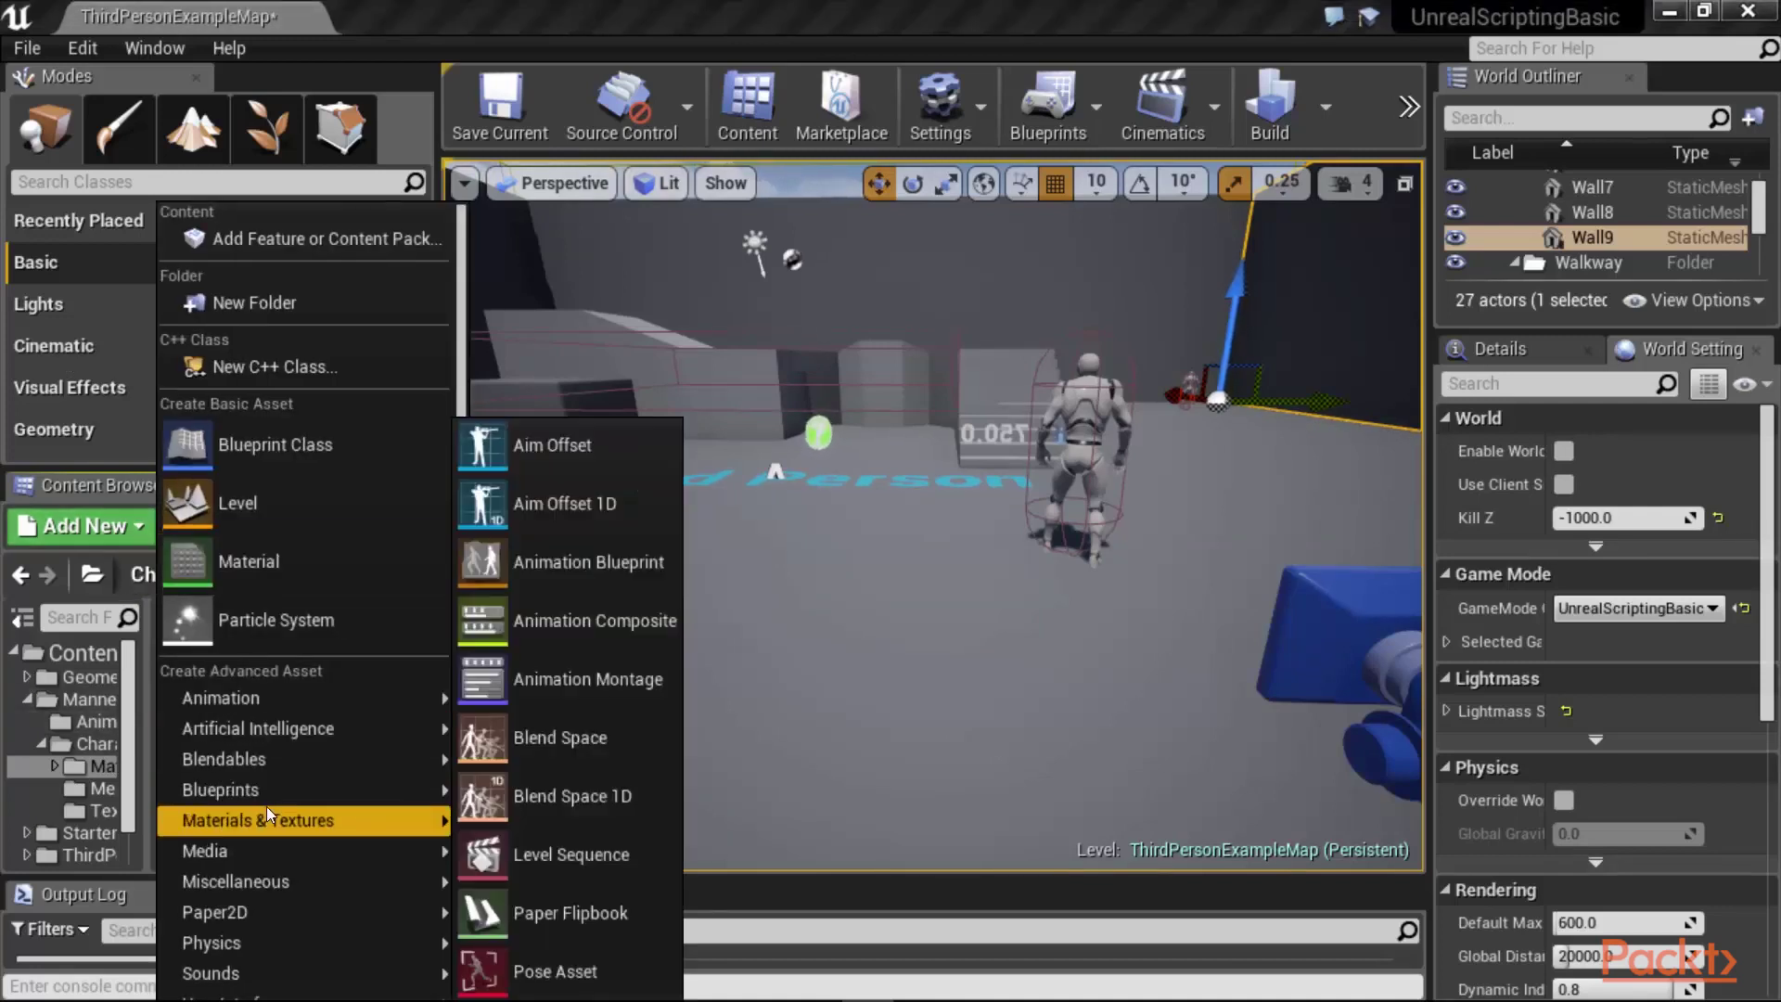
{"action": "mouse_move", "coordinate": [267, 807]}
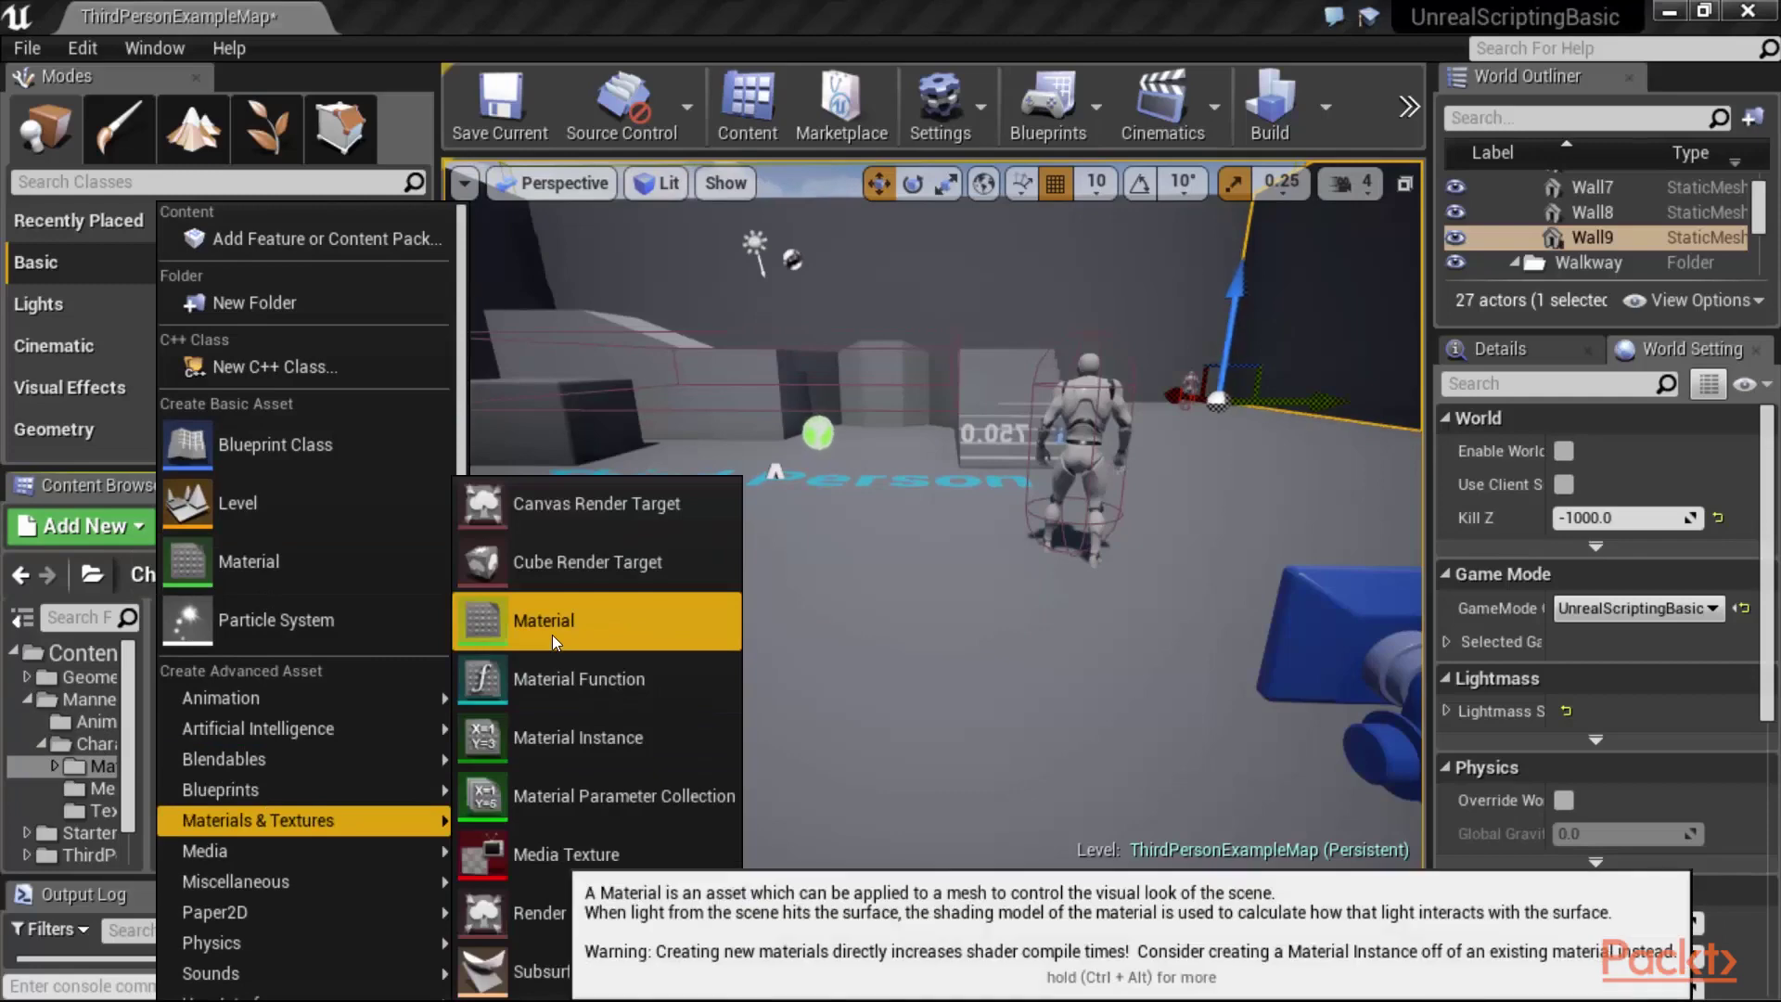
{"action": "left_click", "coordinate": [553, 634]}
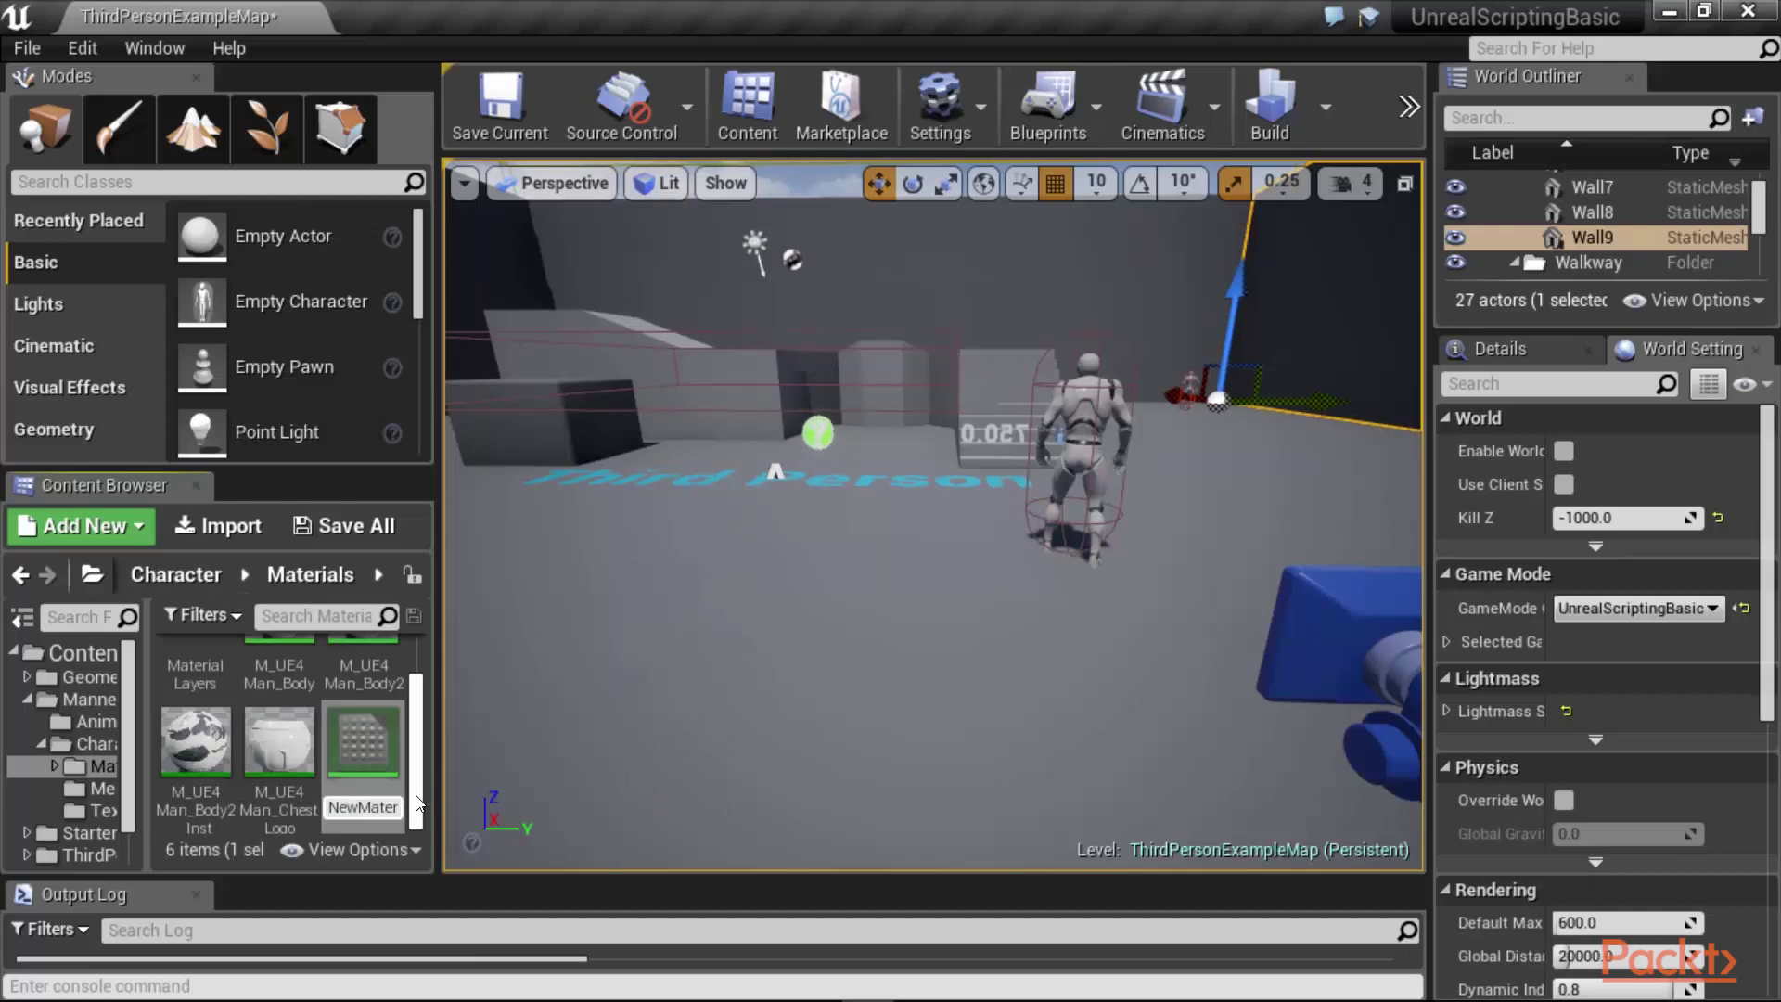
{"action": "key", "text": "BackSpace"}
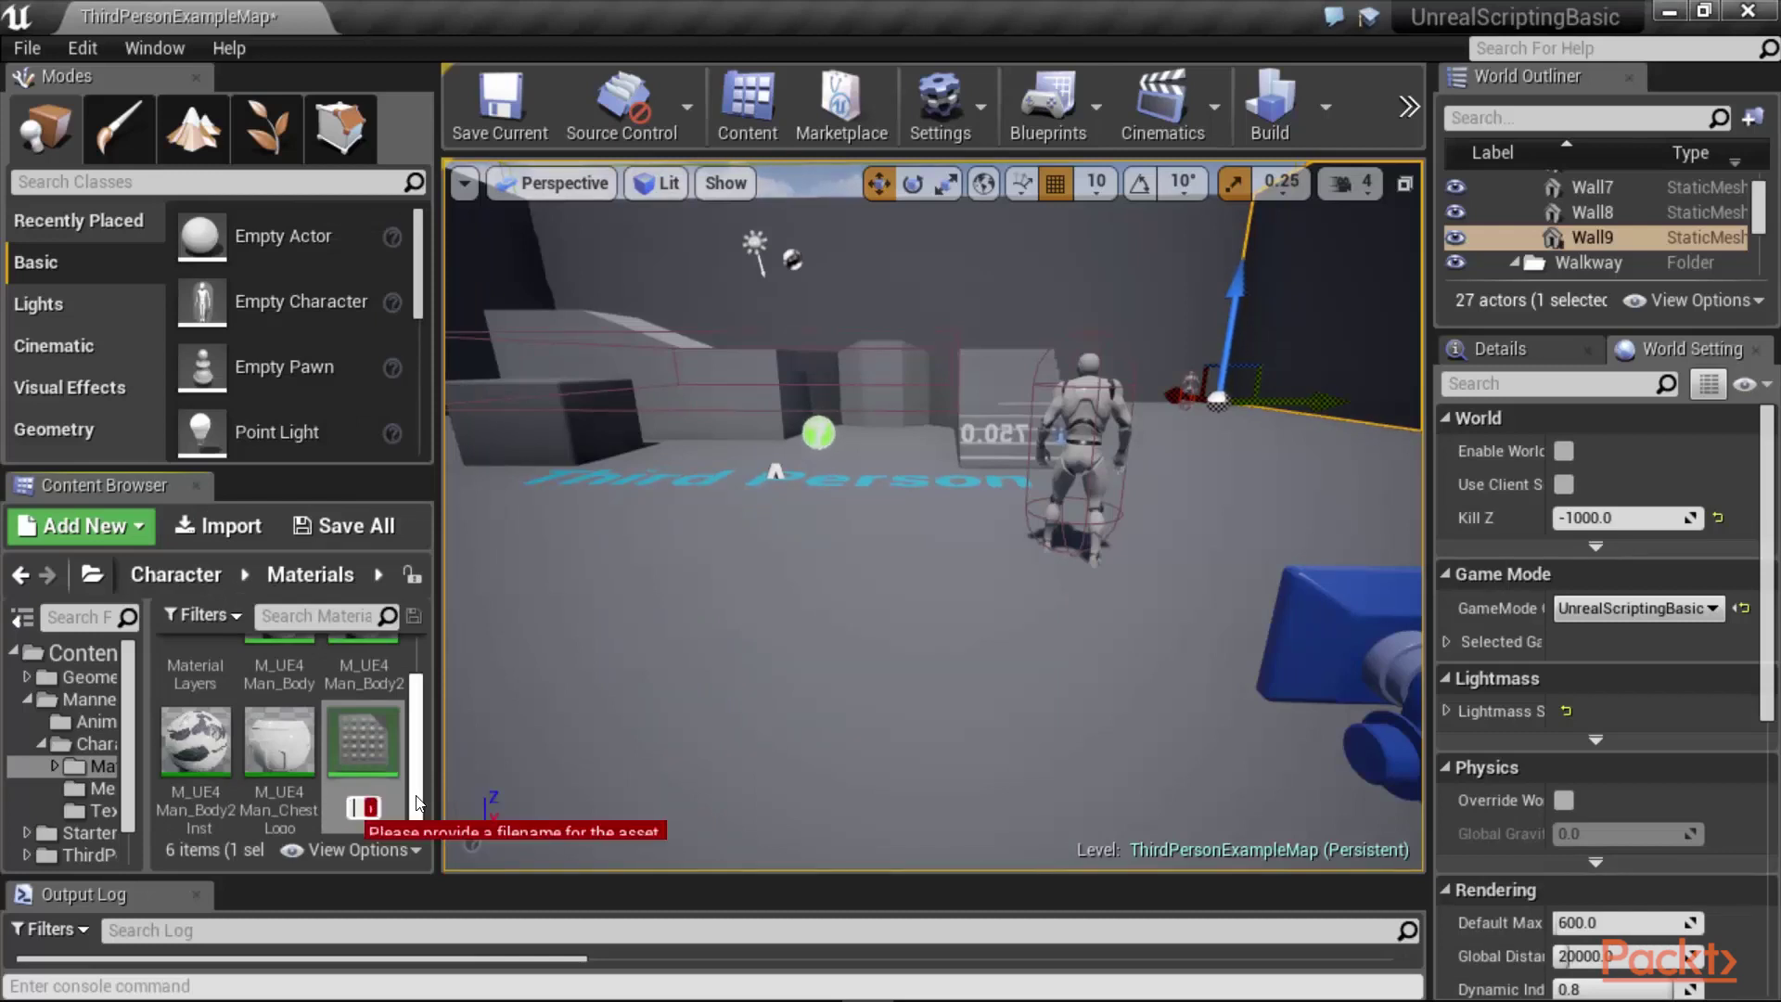
{"action": "type", "text": "M_"}
{"action": "type", "text": "TestMa"}
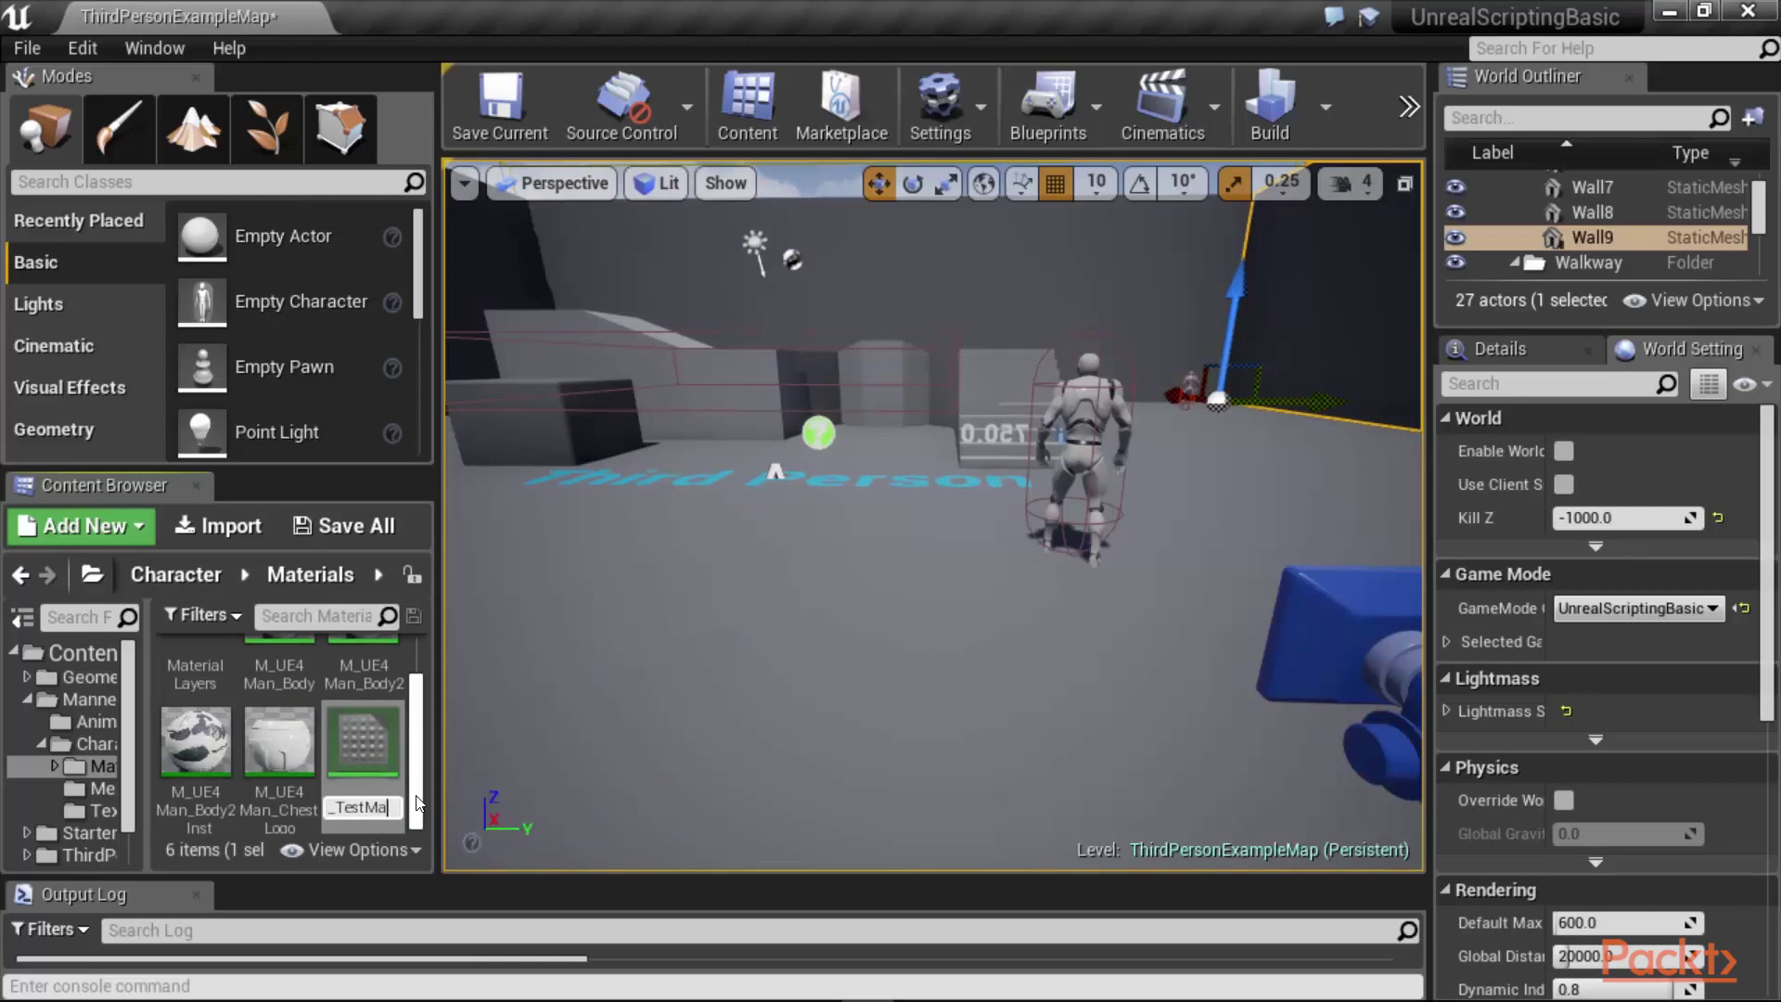
{"action": "type", "text": "t"}
{"action": "key", "text": "Return"}
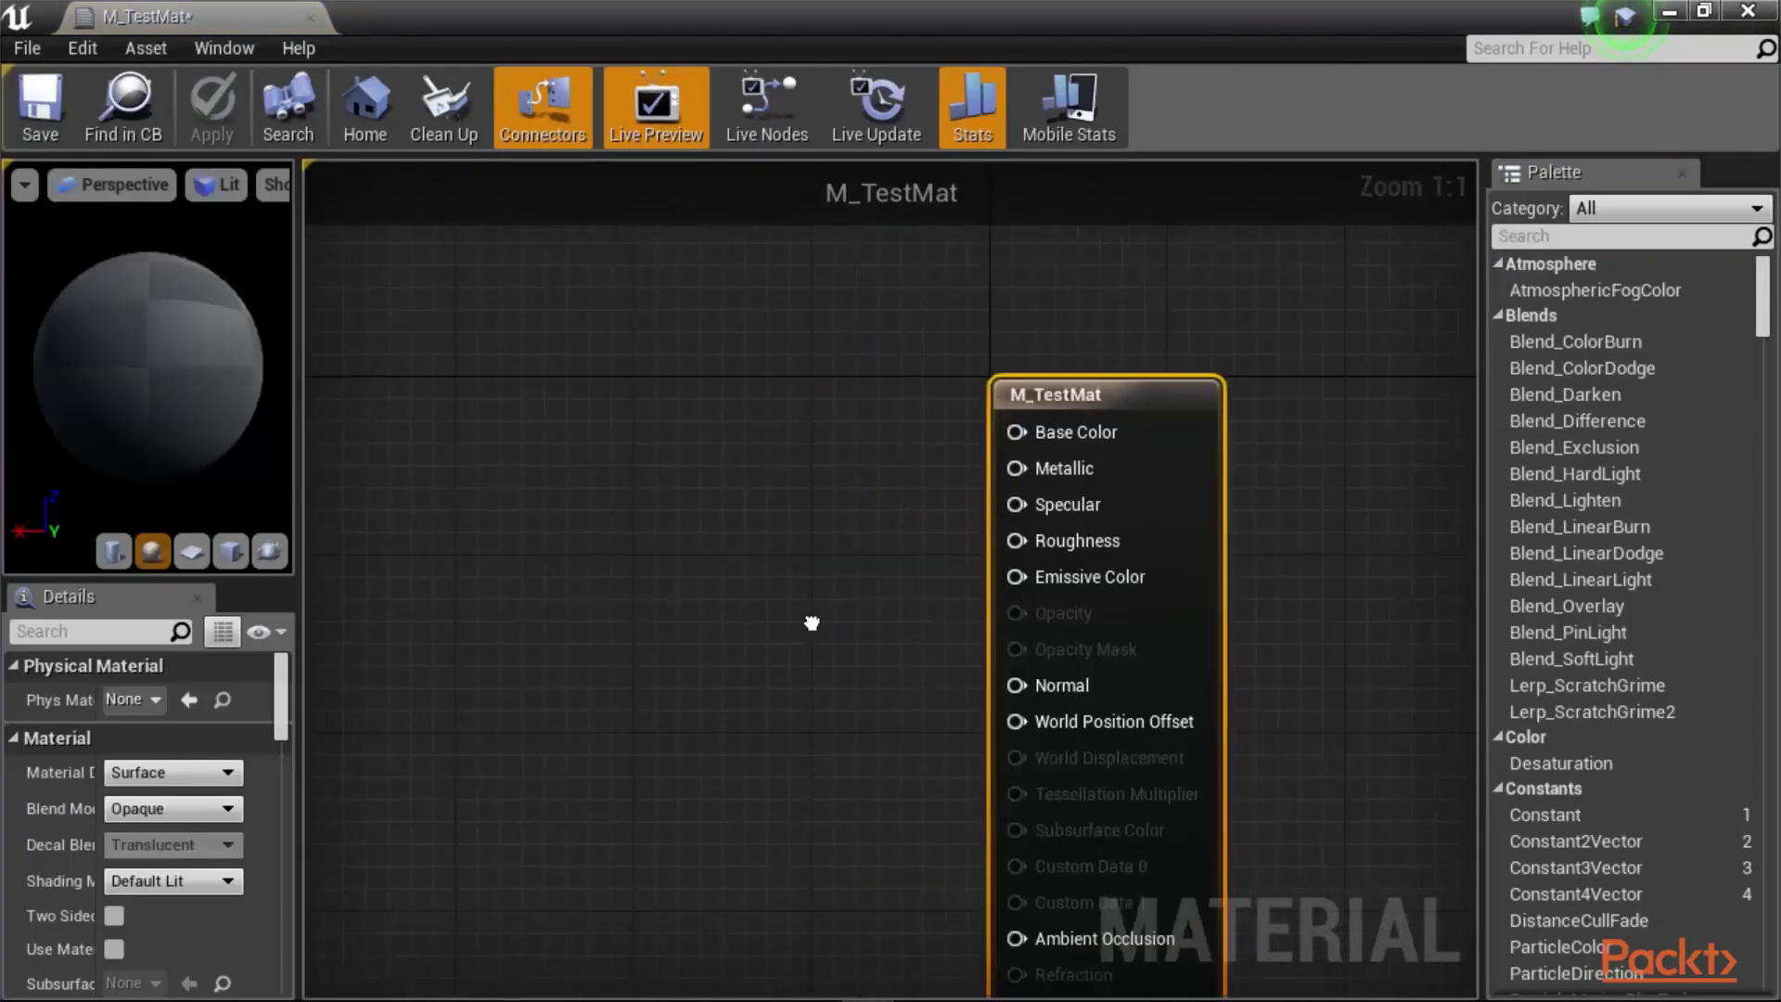
Step: Recenter the M_TestMat node, widen the Details panel, and check the Material Domain and Blend Mode lists
{"action": "right_click_drag", "start_coordinate": [811, 622], "coordinate": [1001, 504]}
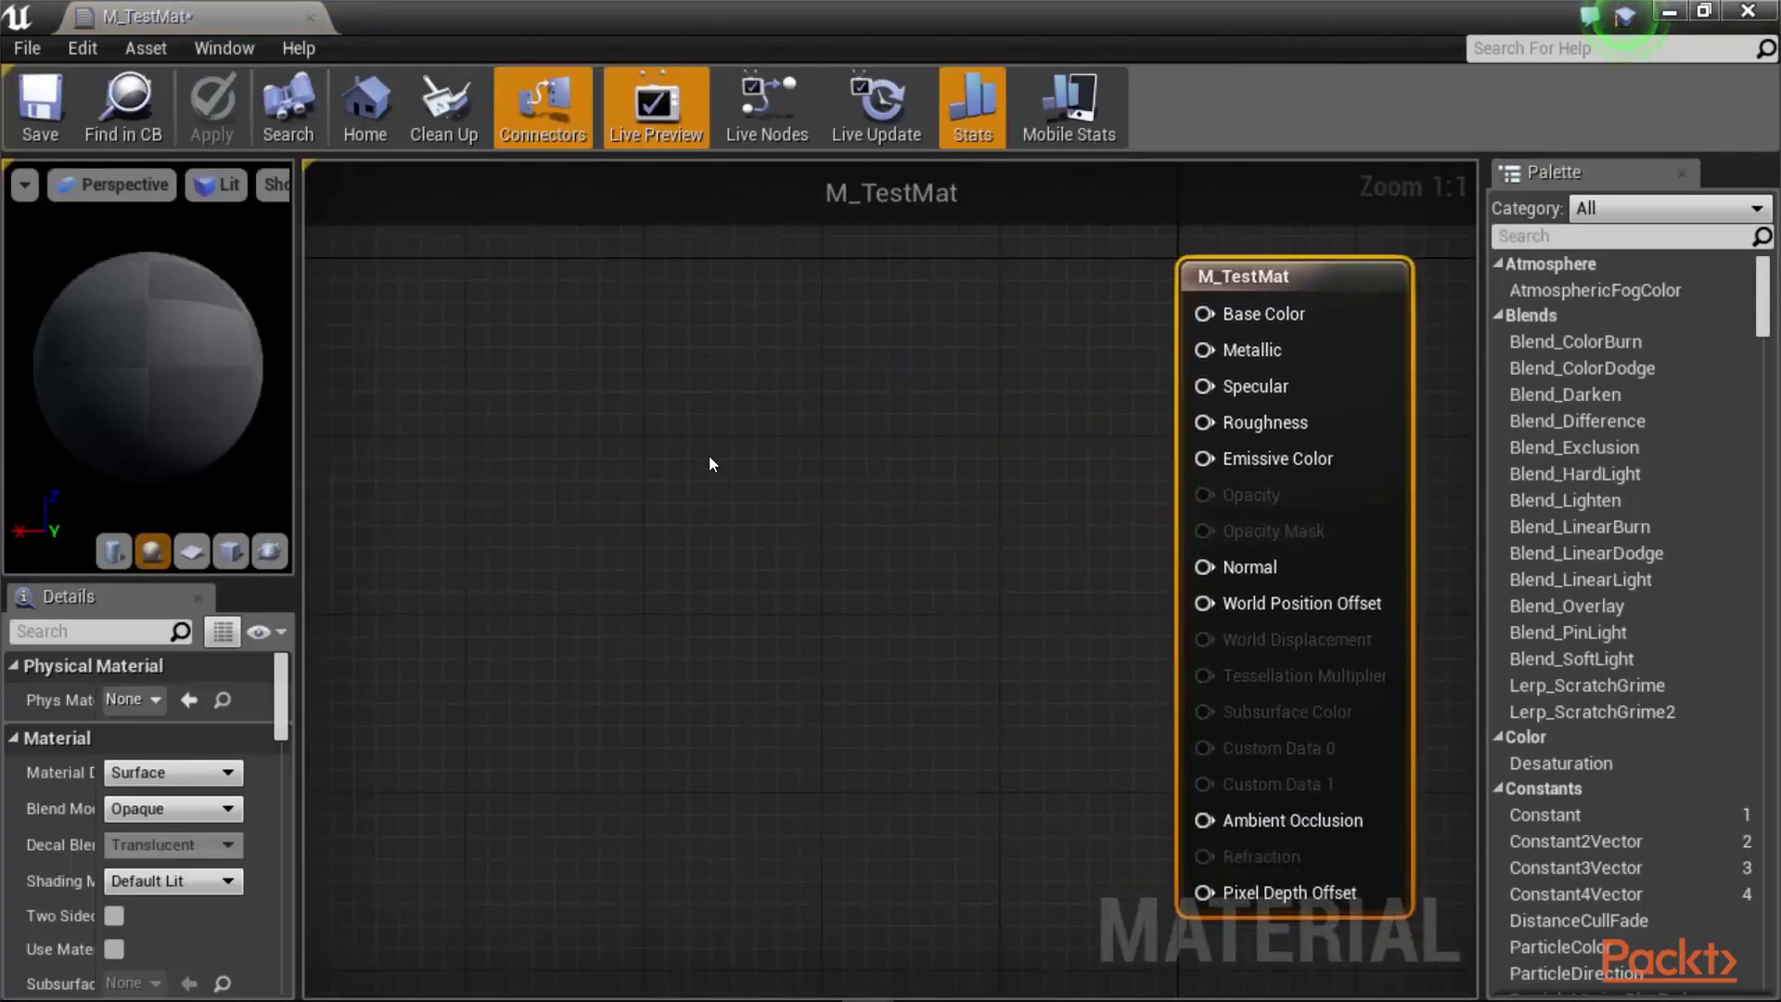
{"action": "right_click_drag", "start_coordinate": [889, 439], "coordinate": [620, 440]}
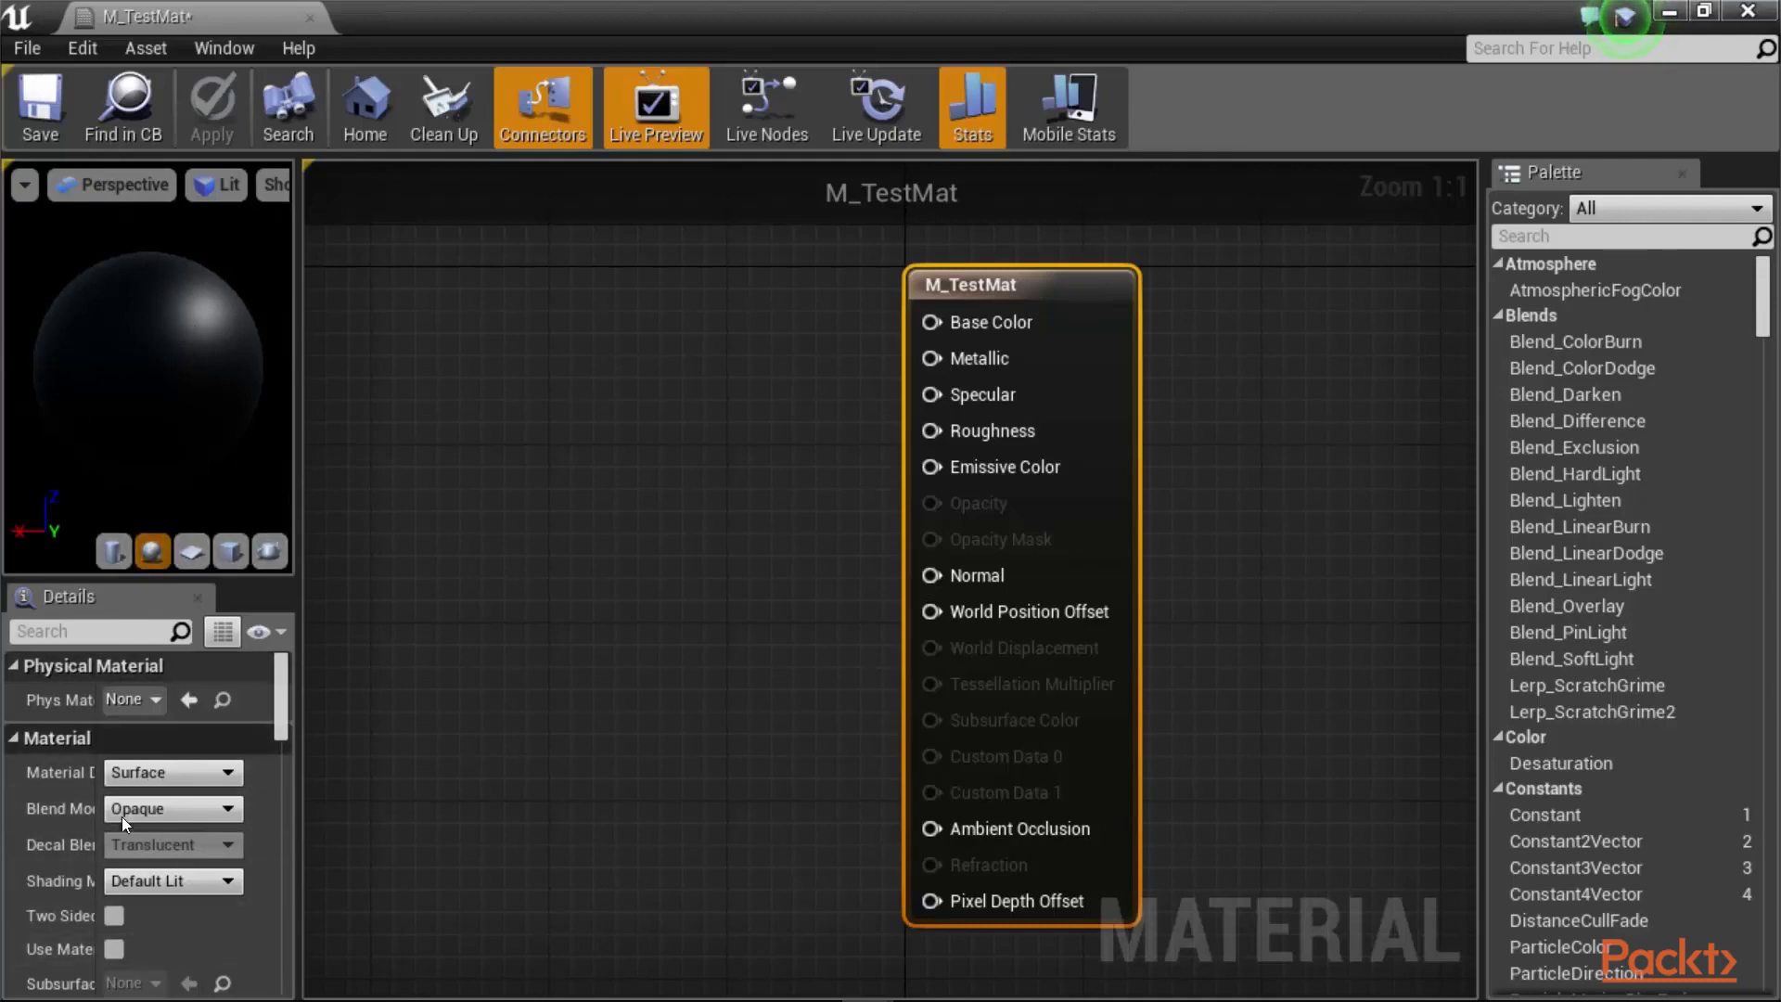
{"action": "left_click_drag", "start_coordinate": [297, 754], "coordinate": [423, 770]}
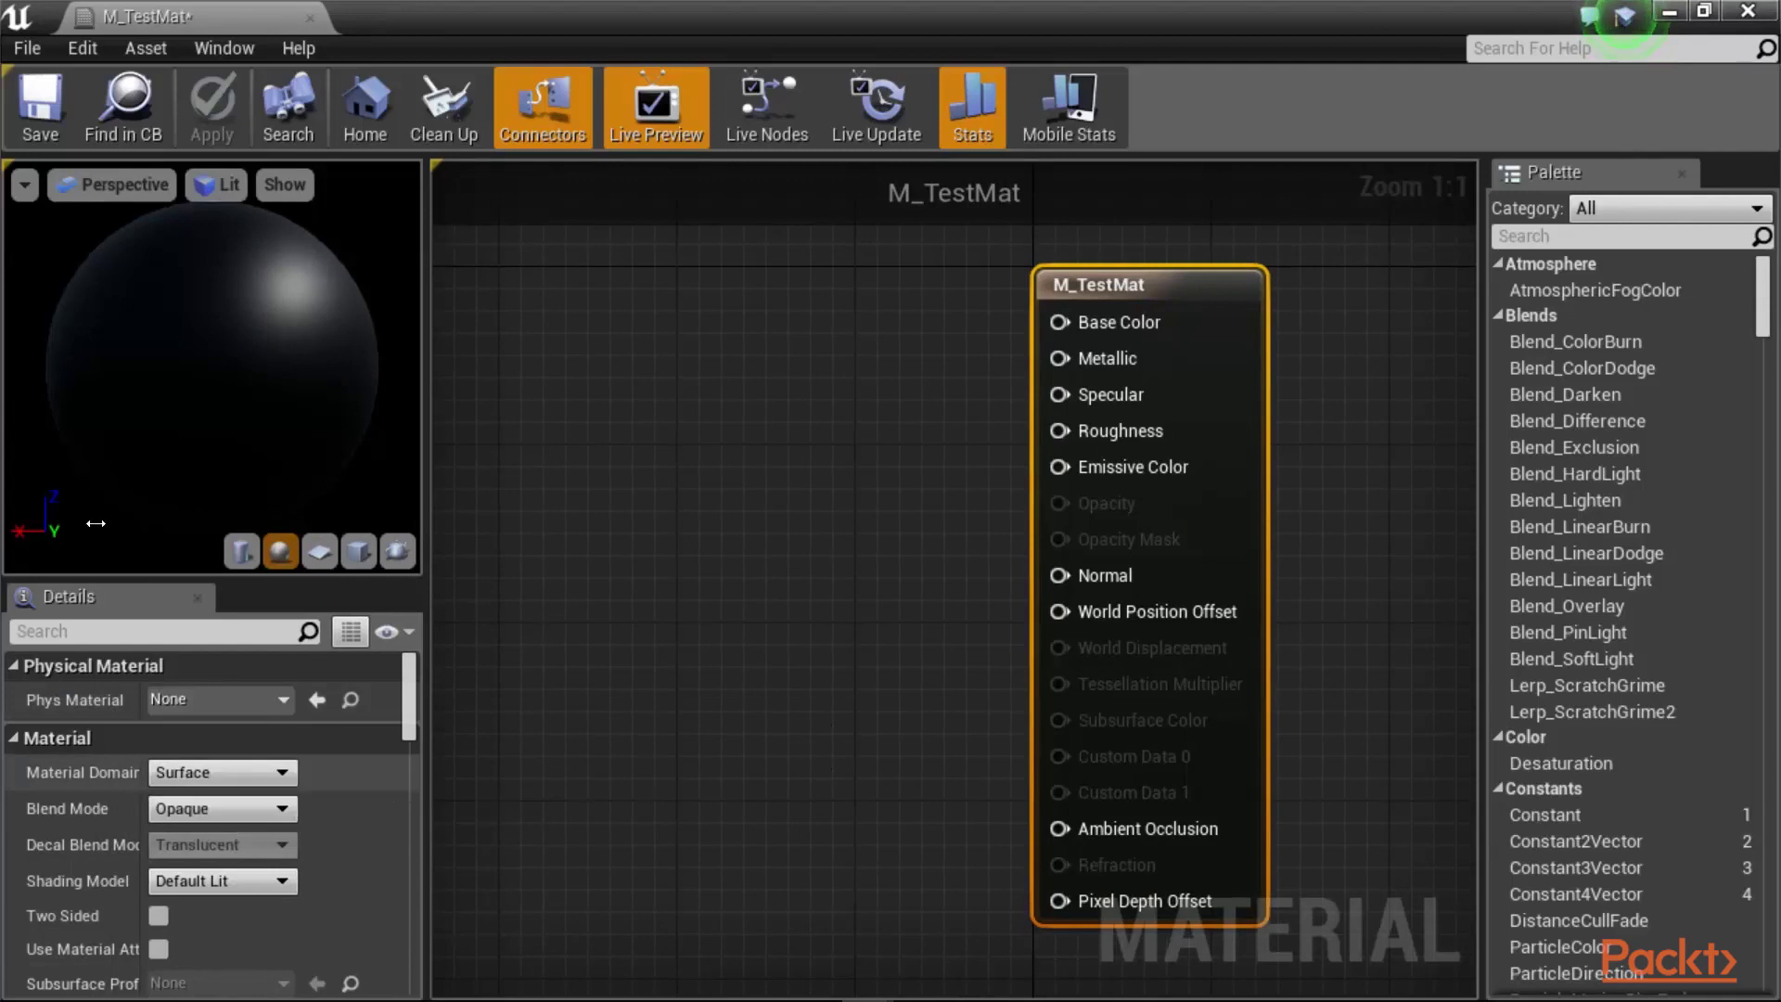
{"action": "left_click_drag", "start_coordinate": [96, 523], "coordinate": [134, 523]}
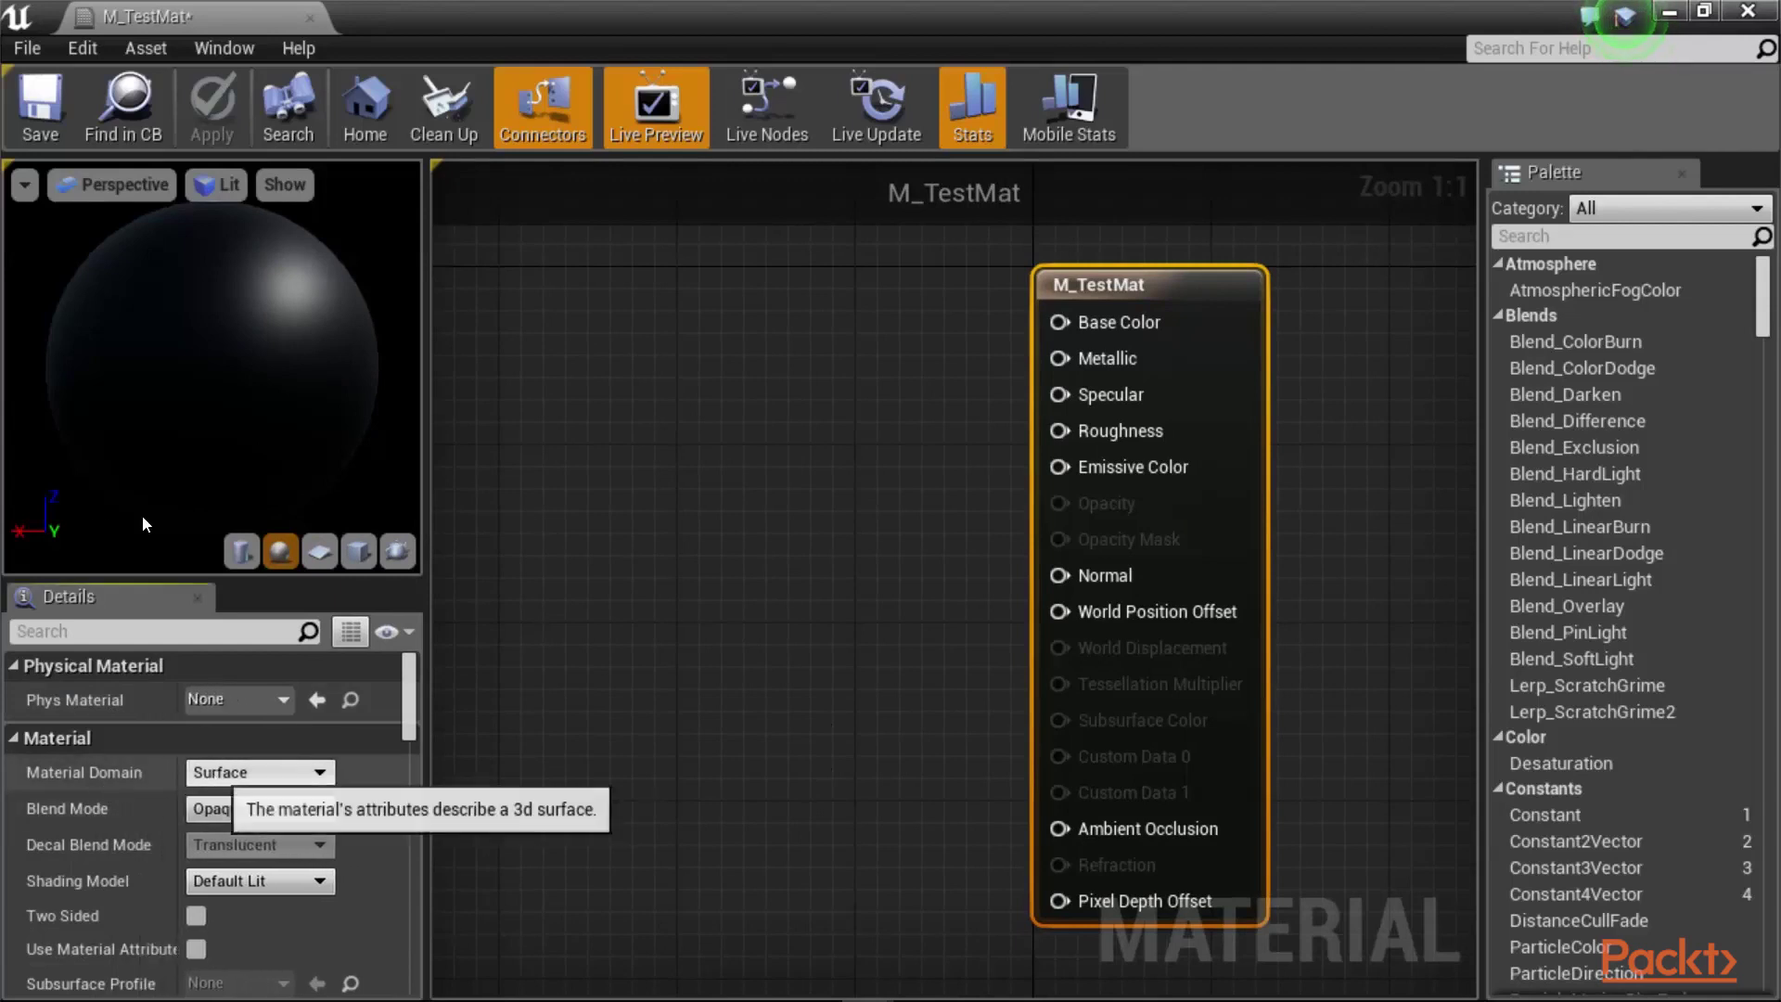
{"action": "left_click", "coordinate": [222, 771]}
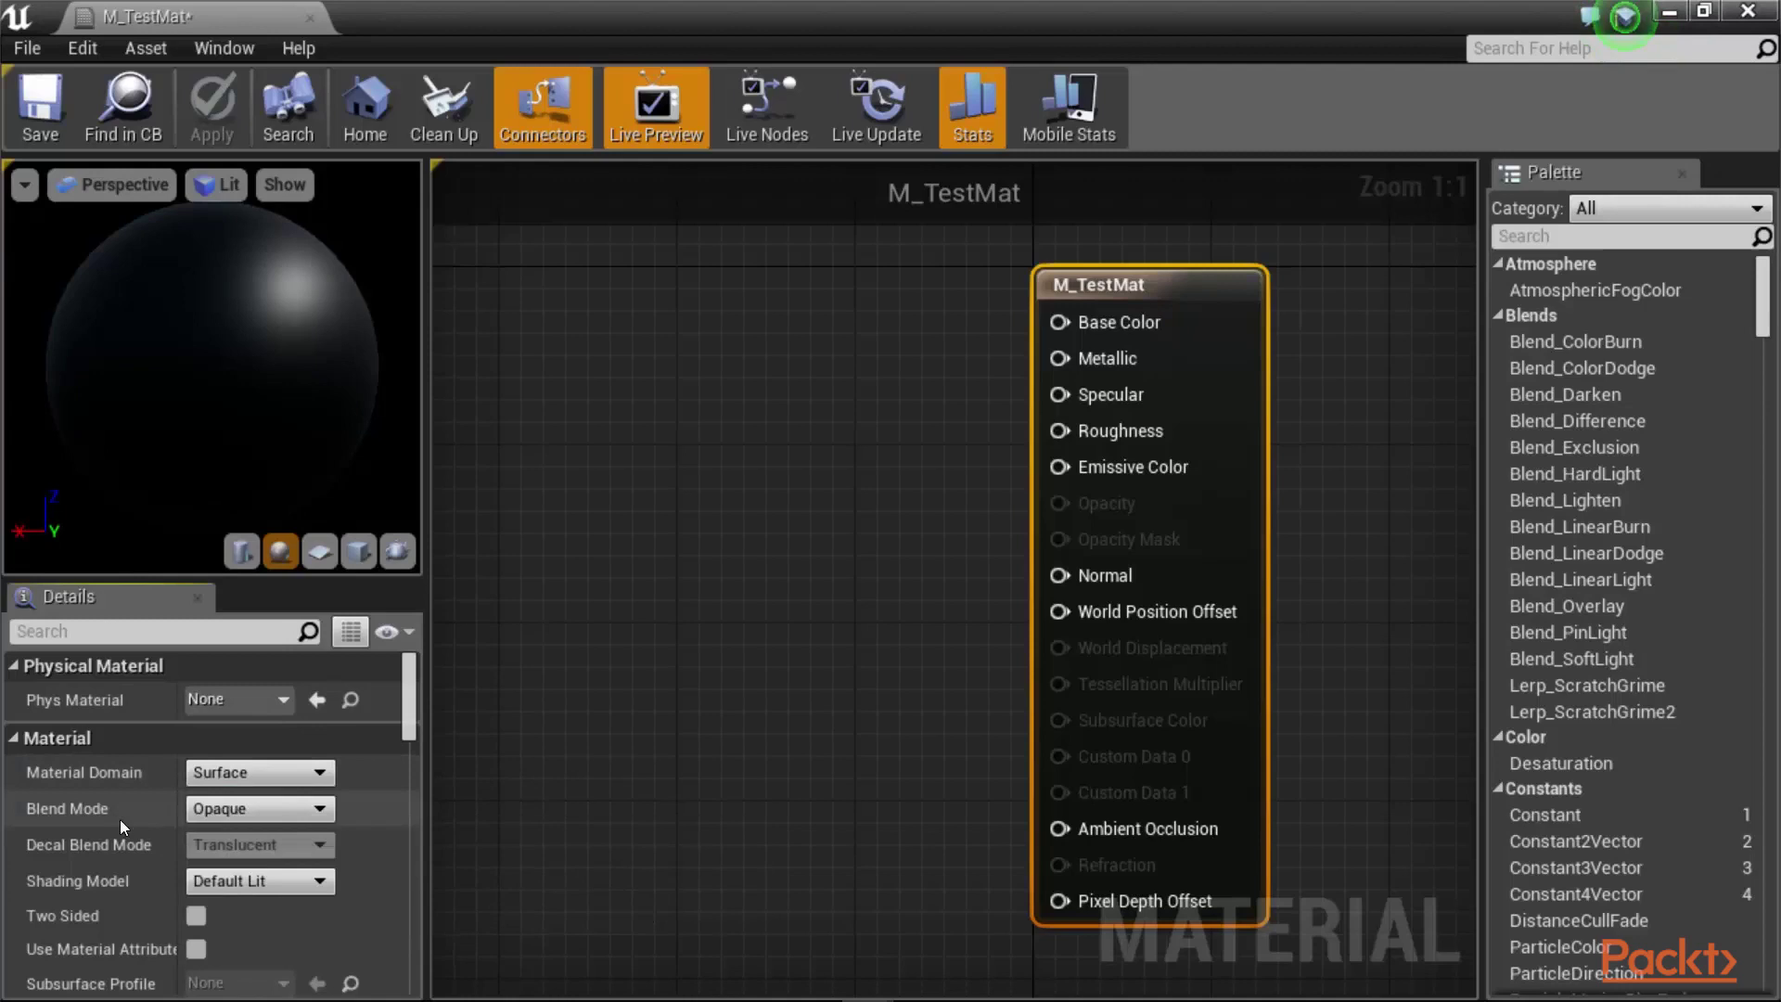
{"action": "left_click", "coordinate": [232, 810]}
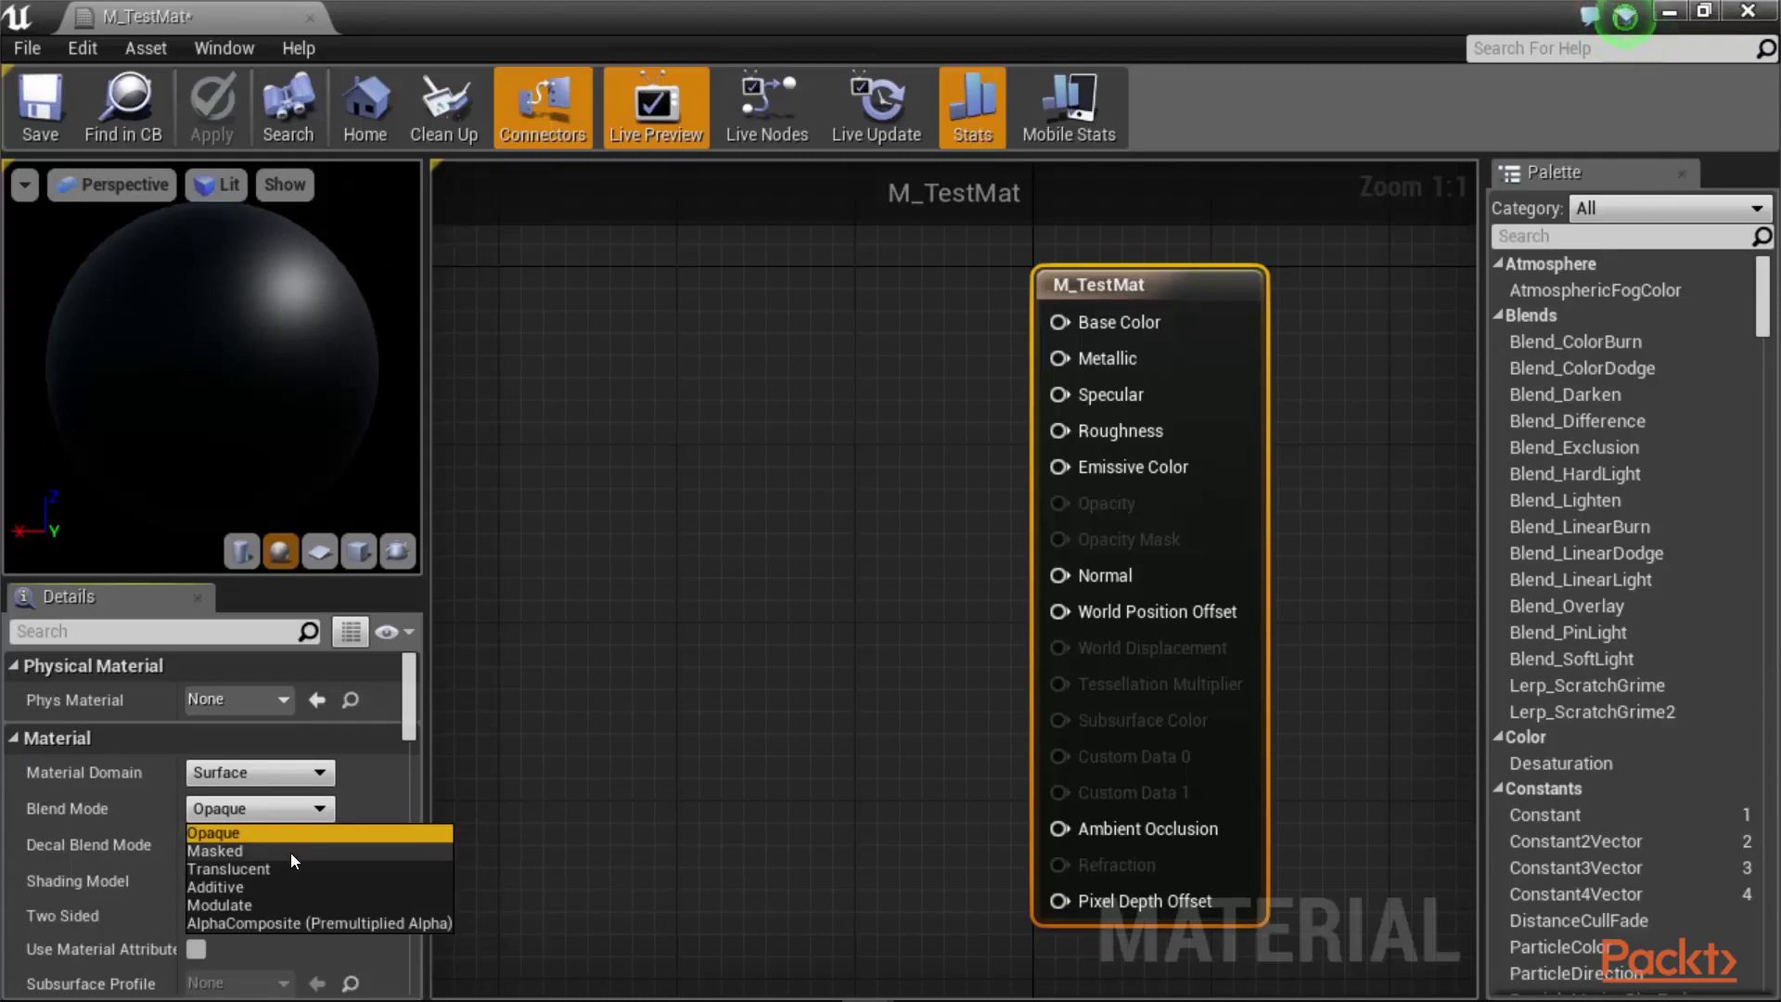
Step: Keep the Opaque blend mode and Default Lit shading model, then scroll through the remaining Details
{"action": "left_click", "coordinate": [364, 832]}
{"action": "left_click", "coordinate": [218, 880]}
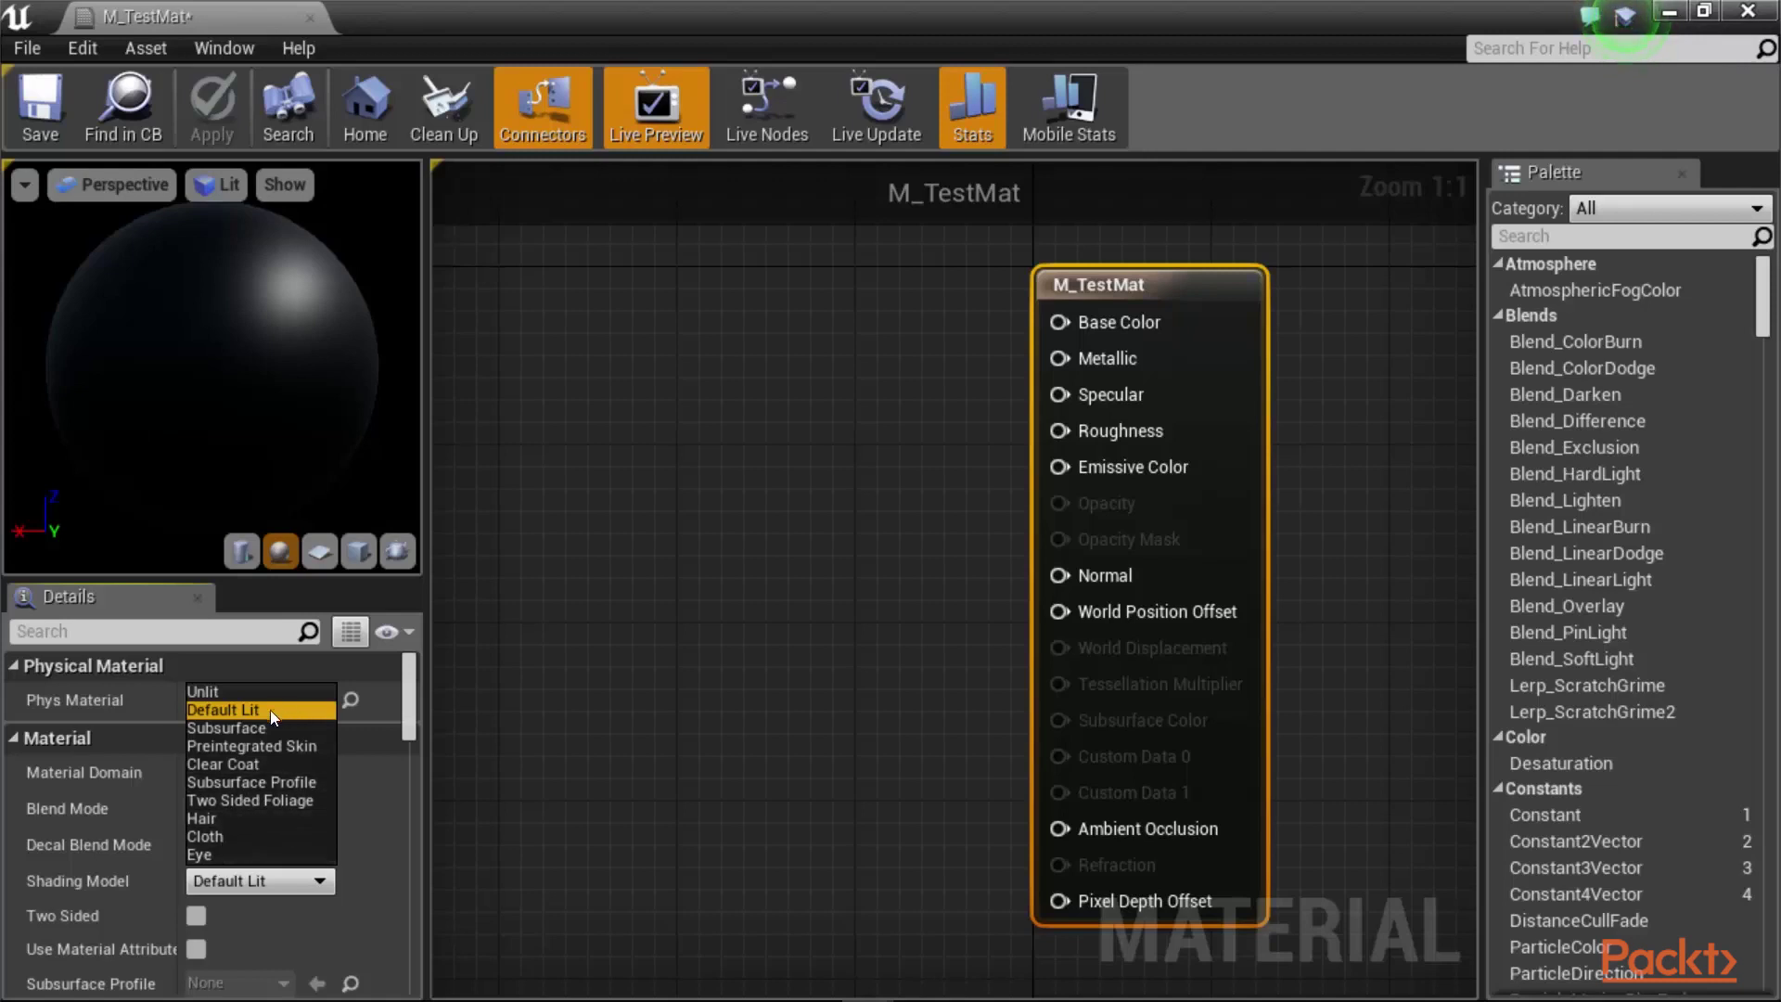
{"action": "left_click", "coordinate": [243, 711]}
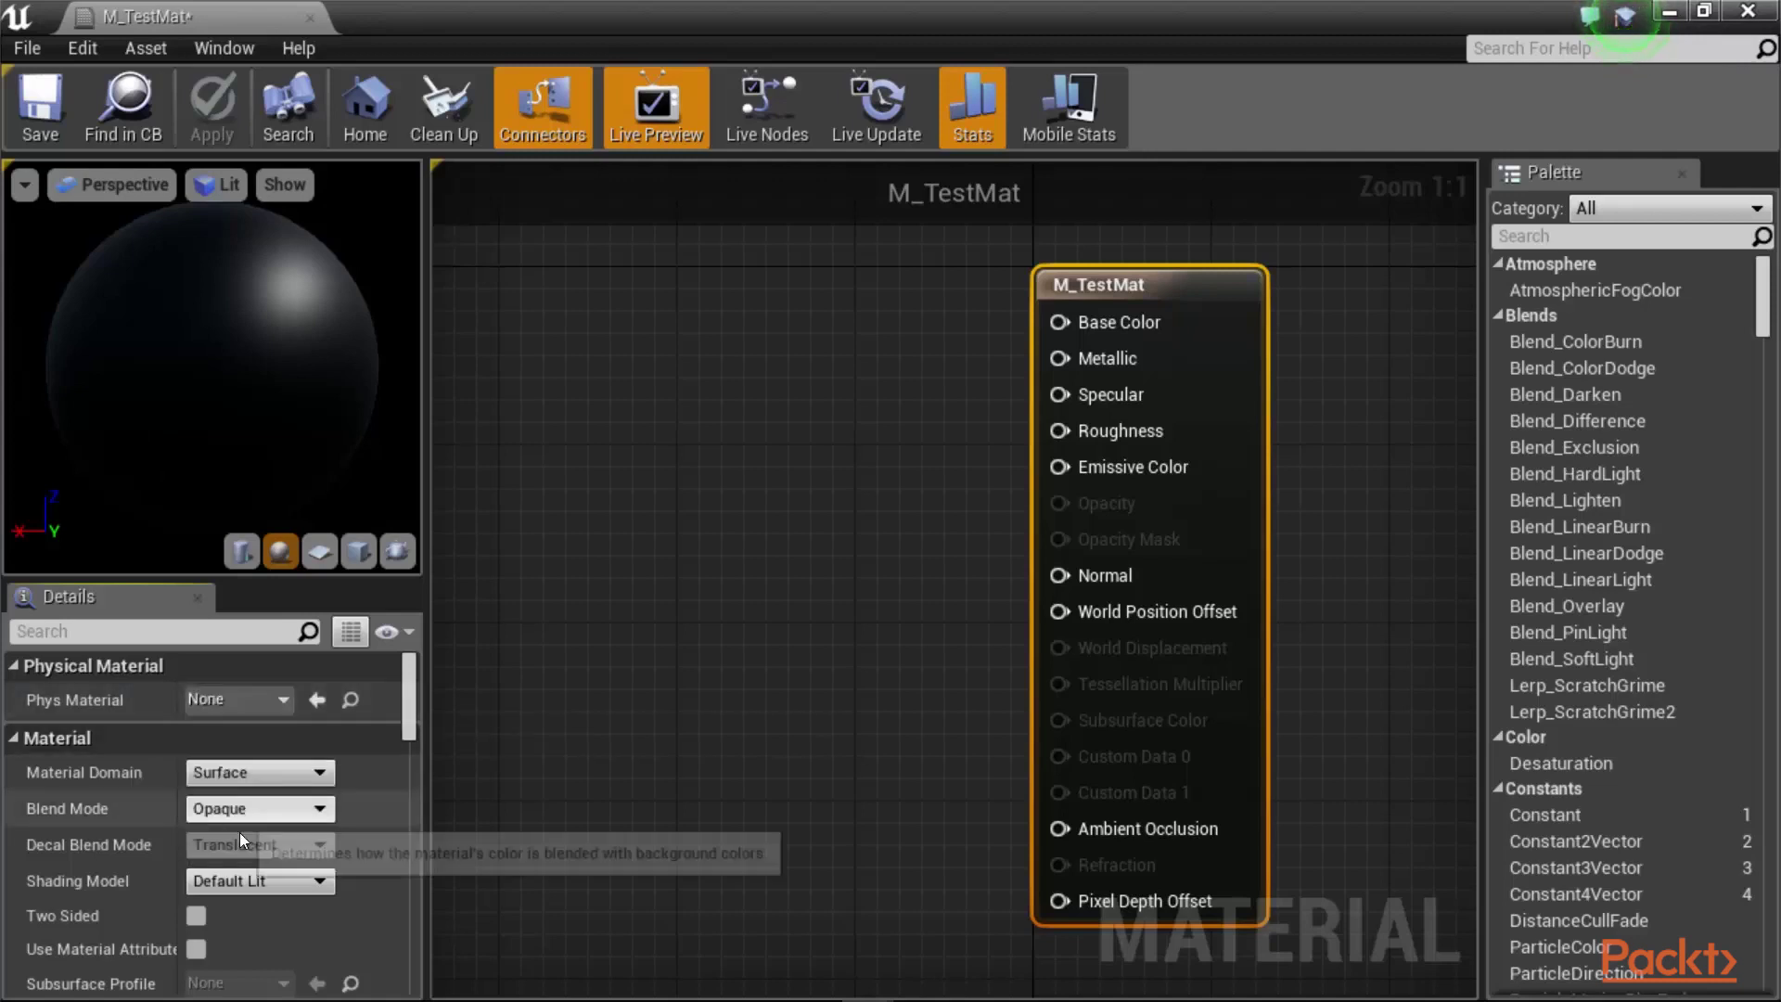
{"action": "scroll", "coordinate": [269, 881], "scroll_direction": "down", "scroll_amount": 8}
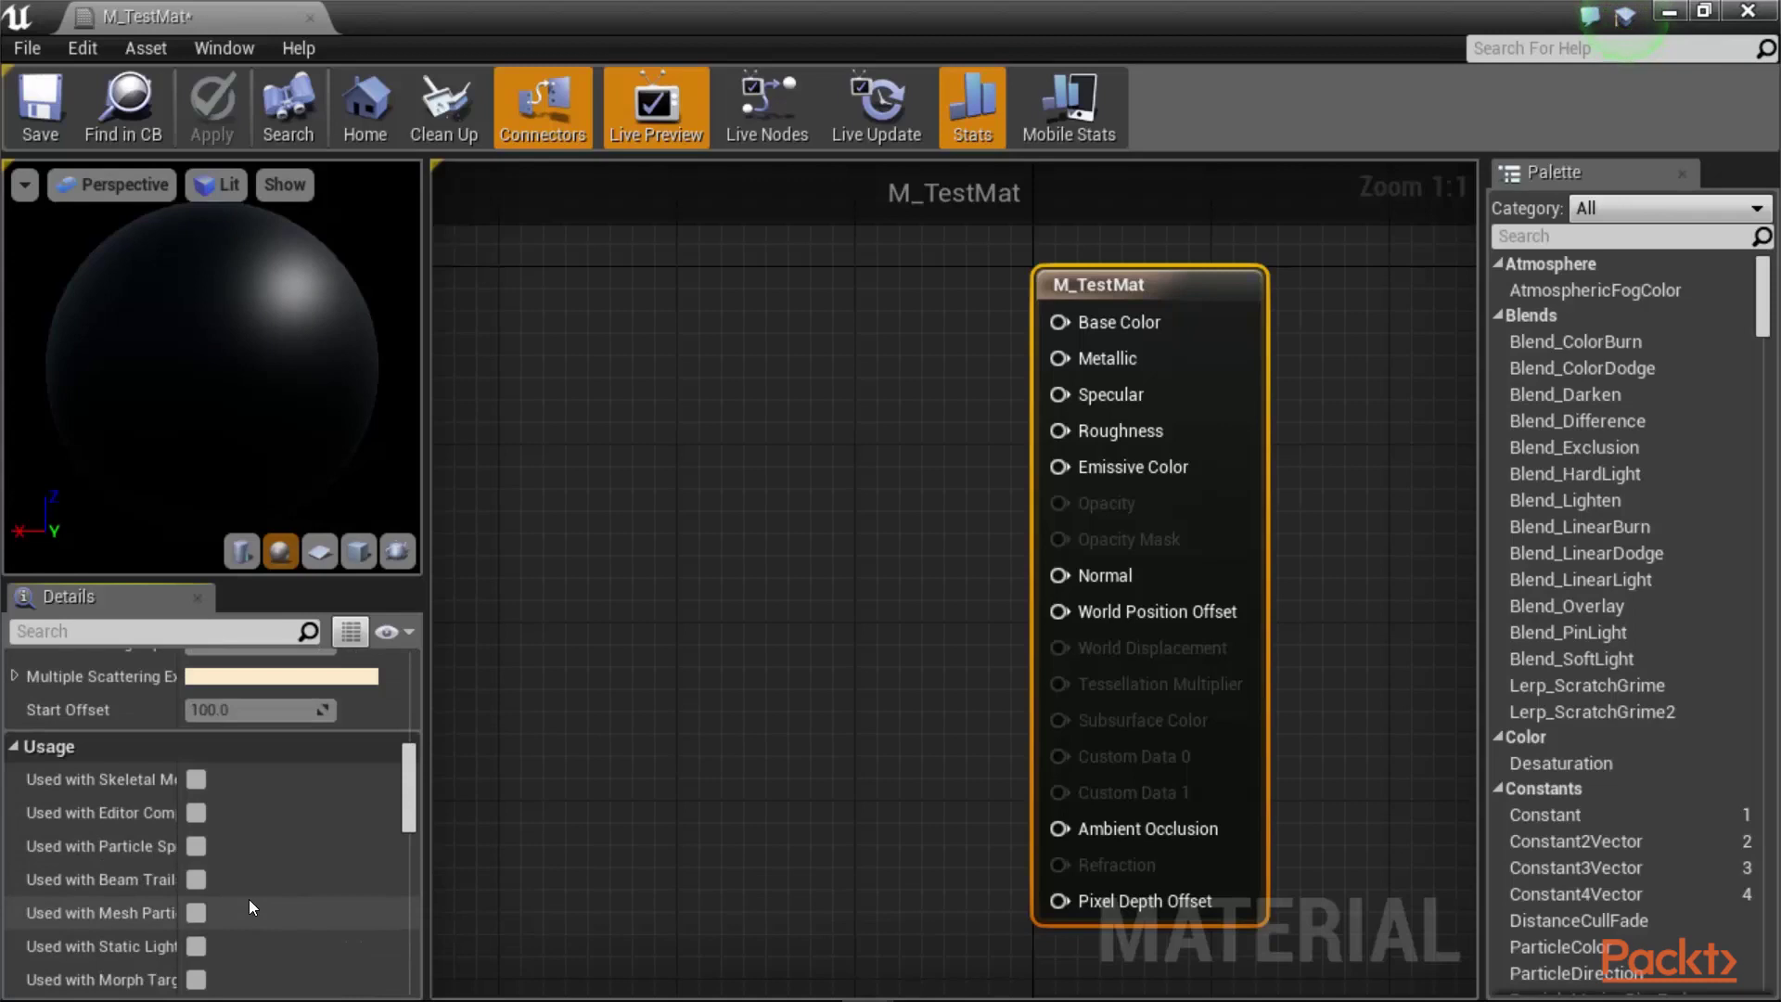
{"action": "scroll", "coordinate": [248, 899], "scroll_direction": "up", "scroll_amount": 5}
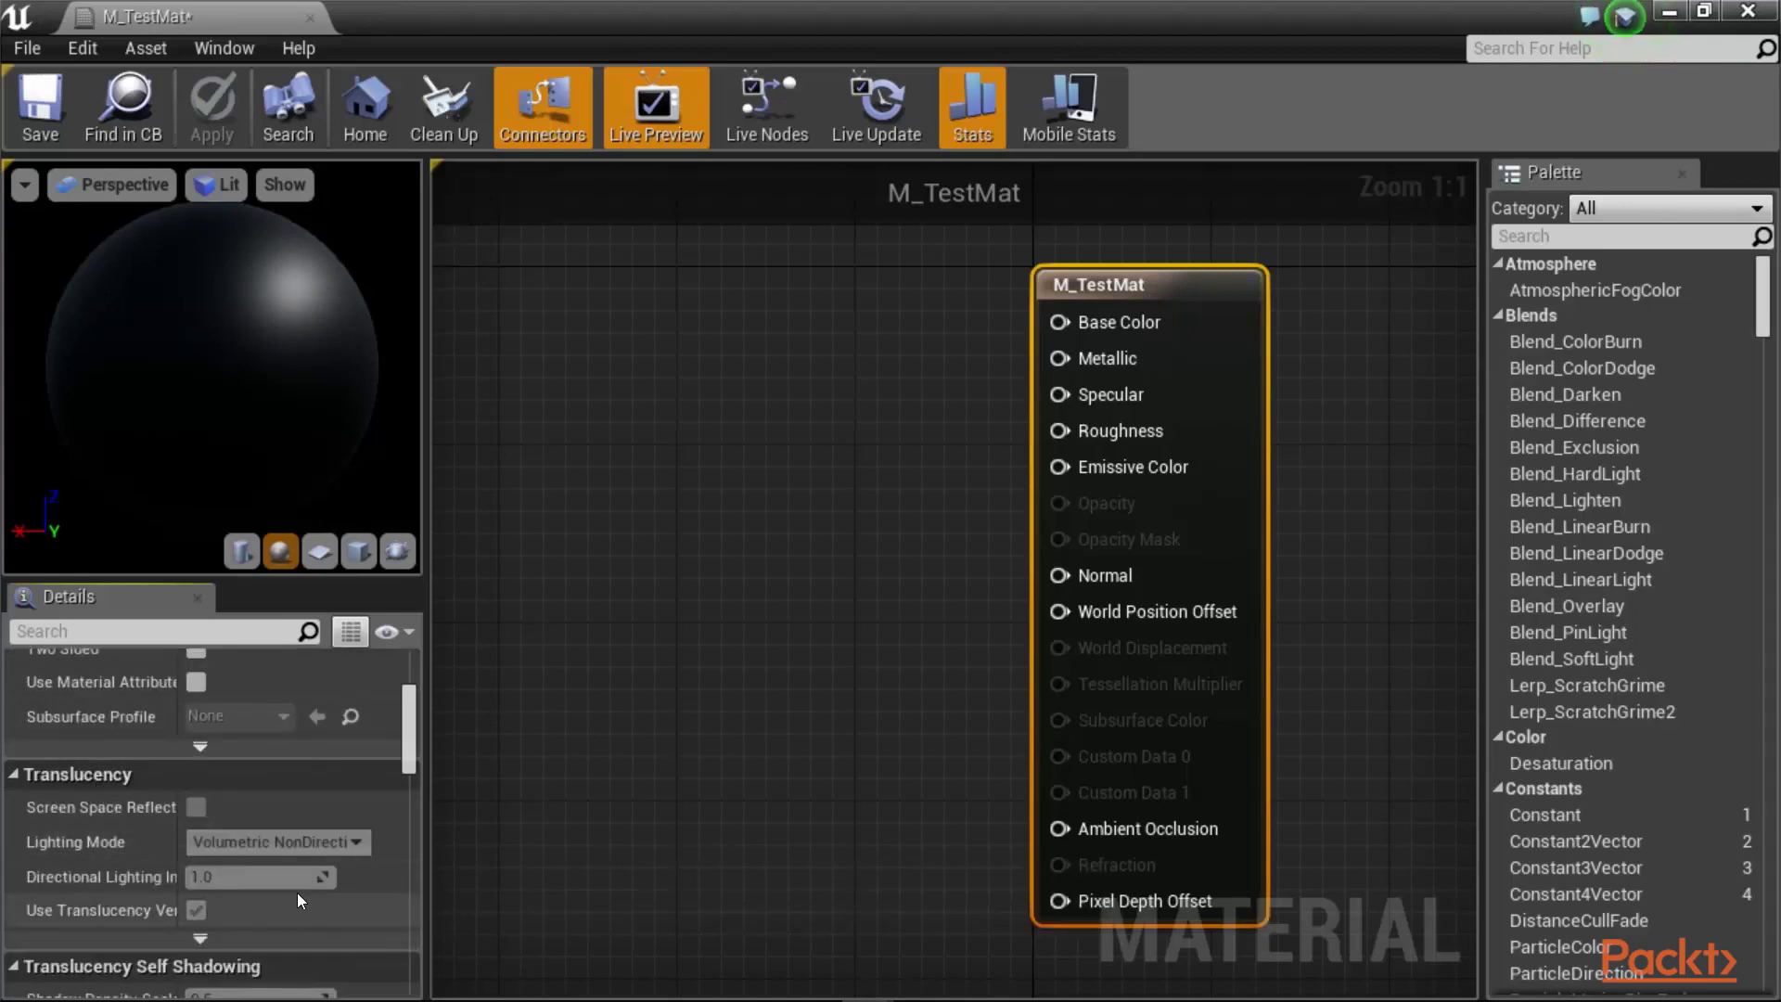
{"action": "scroll", "coordinate": [299, 899], "scroll_direction": "down", "scroll_amount": 7}
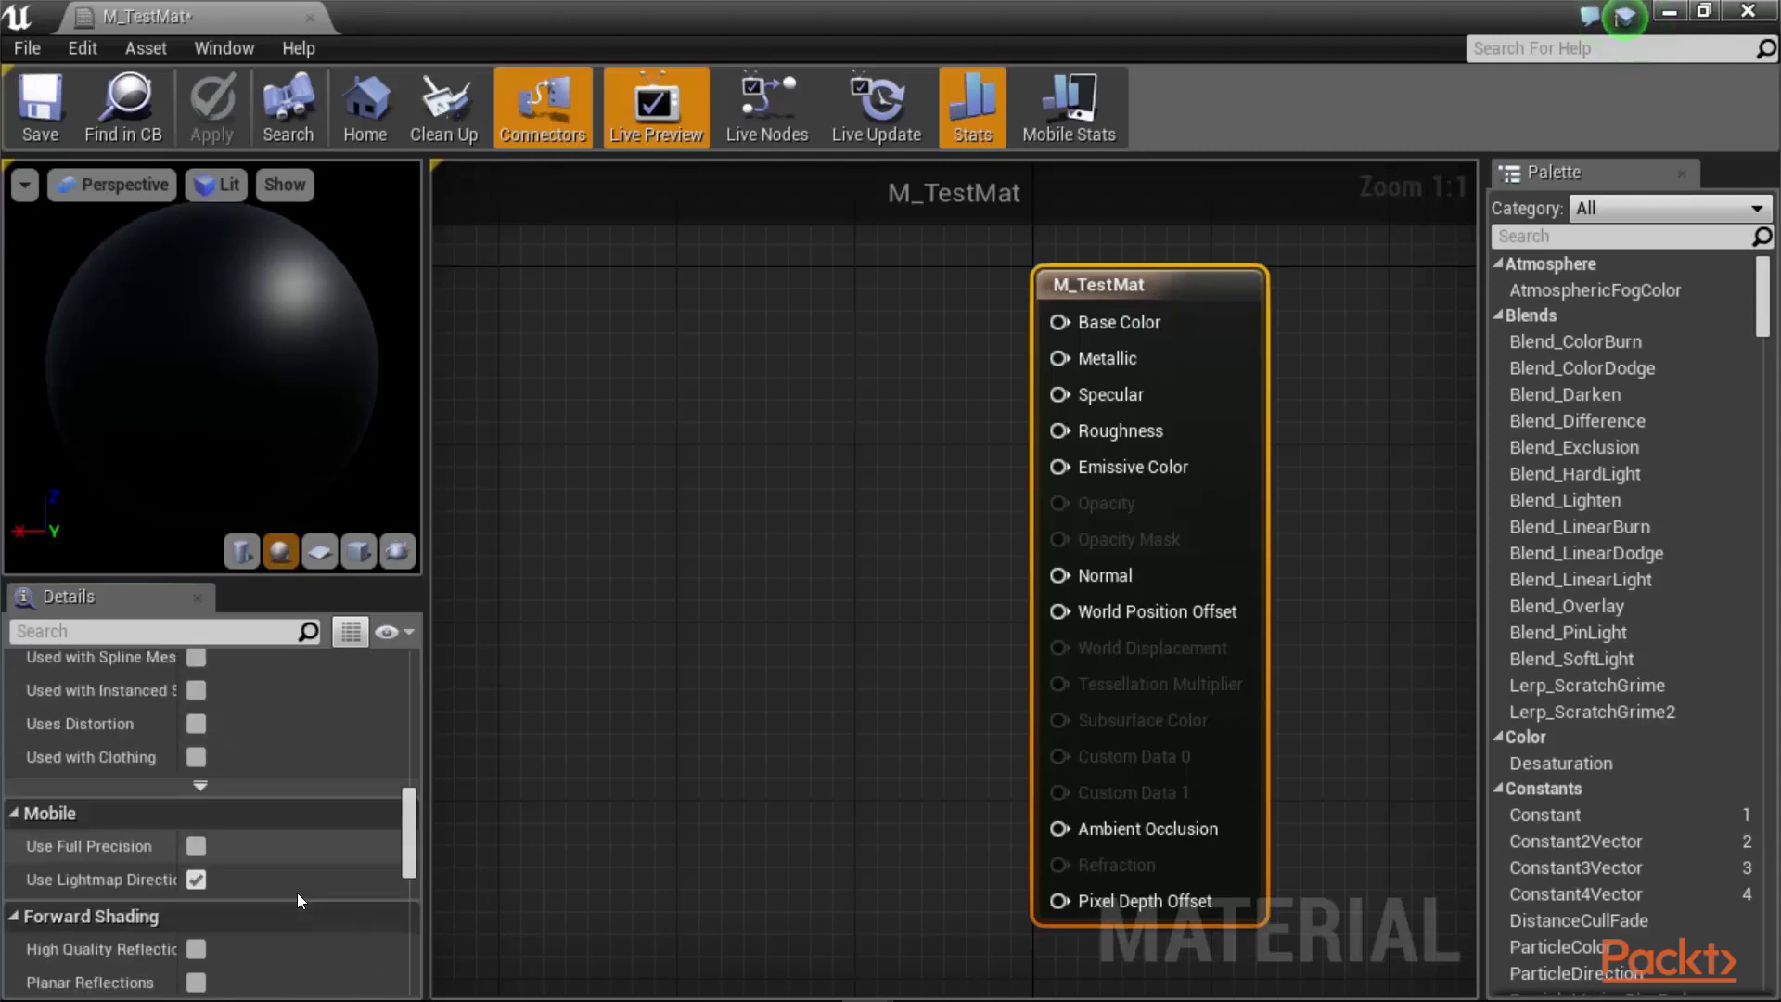
{"action": "scroll", "coordinate": [297, 892], "scroll_direction": "down", "scroll_amount": 3}
{"action": "scroll", "coordinate": [297, 892], "scroll_direction": "up", "scroll_amount": 12}
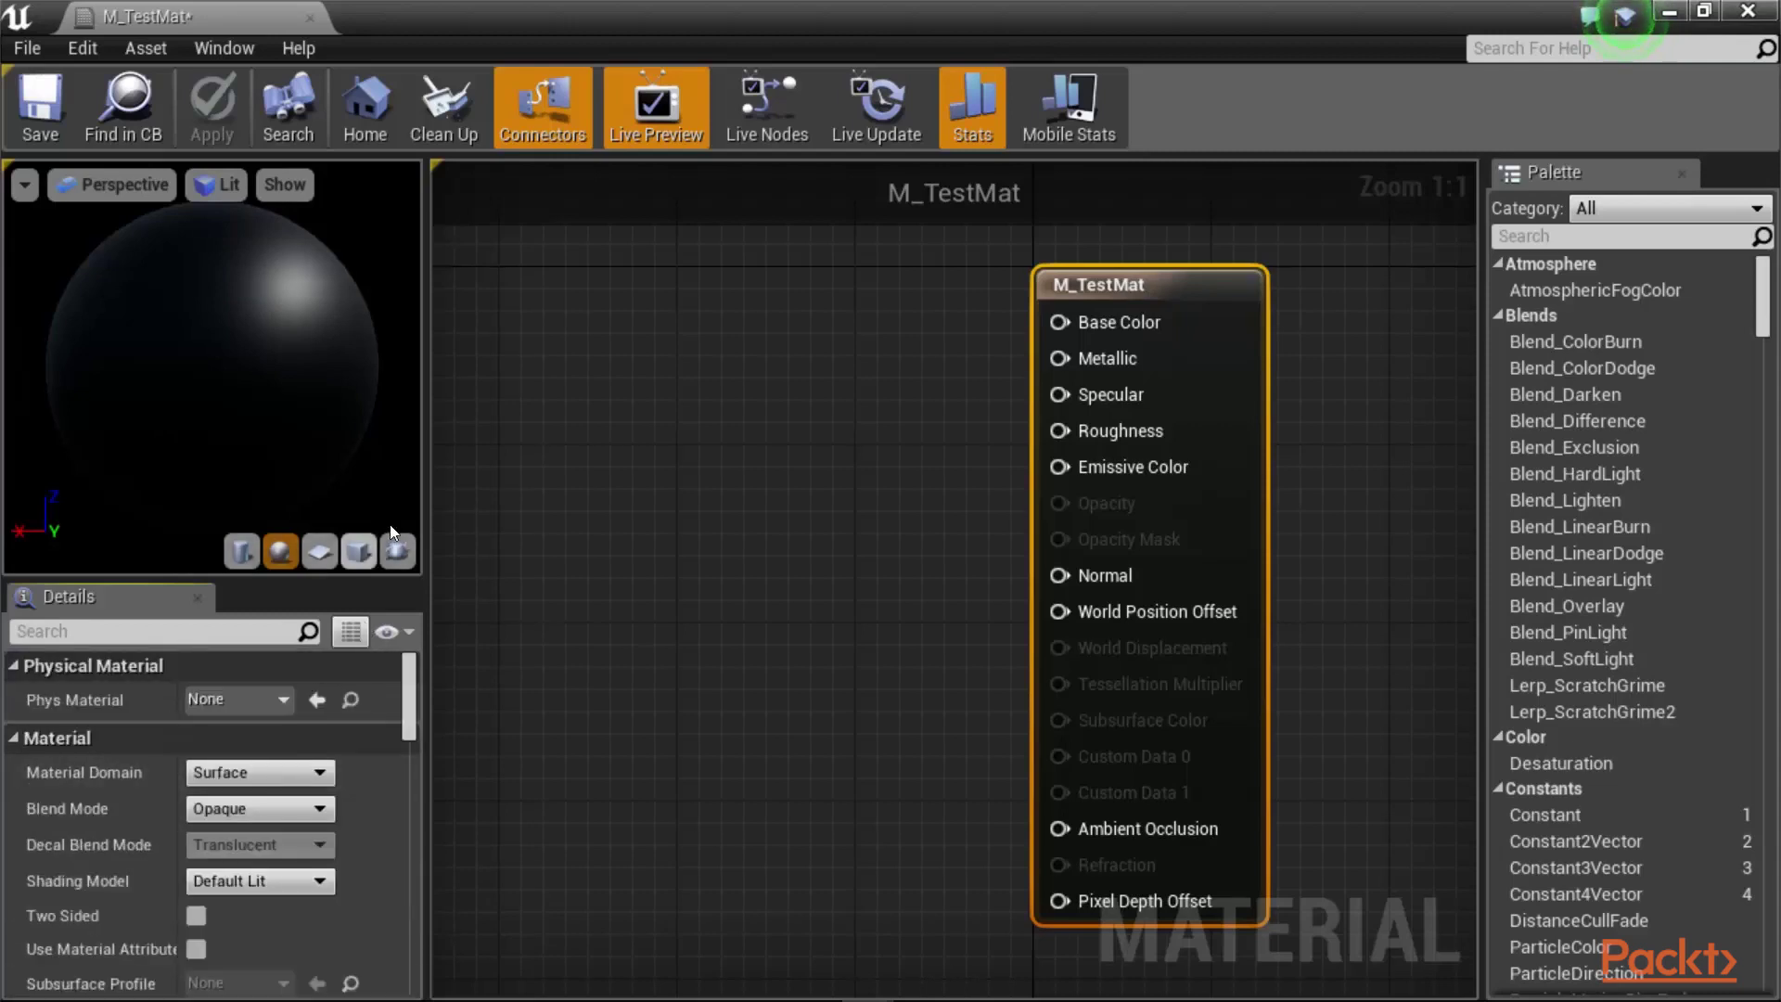
Step: Widen the graph, move the main material node right, and browse then dismiss the add-node list
{"action": "left_click_drag", "start_coordinate": [427, 463], "coordinate": [199, 463]}
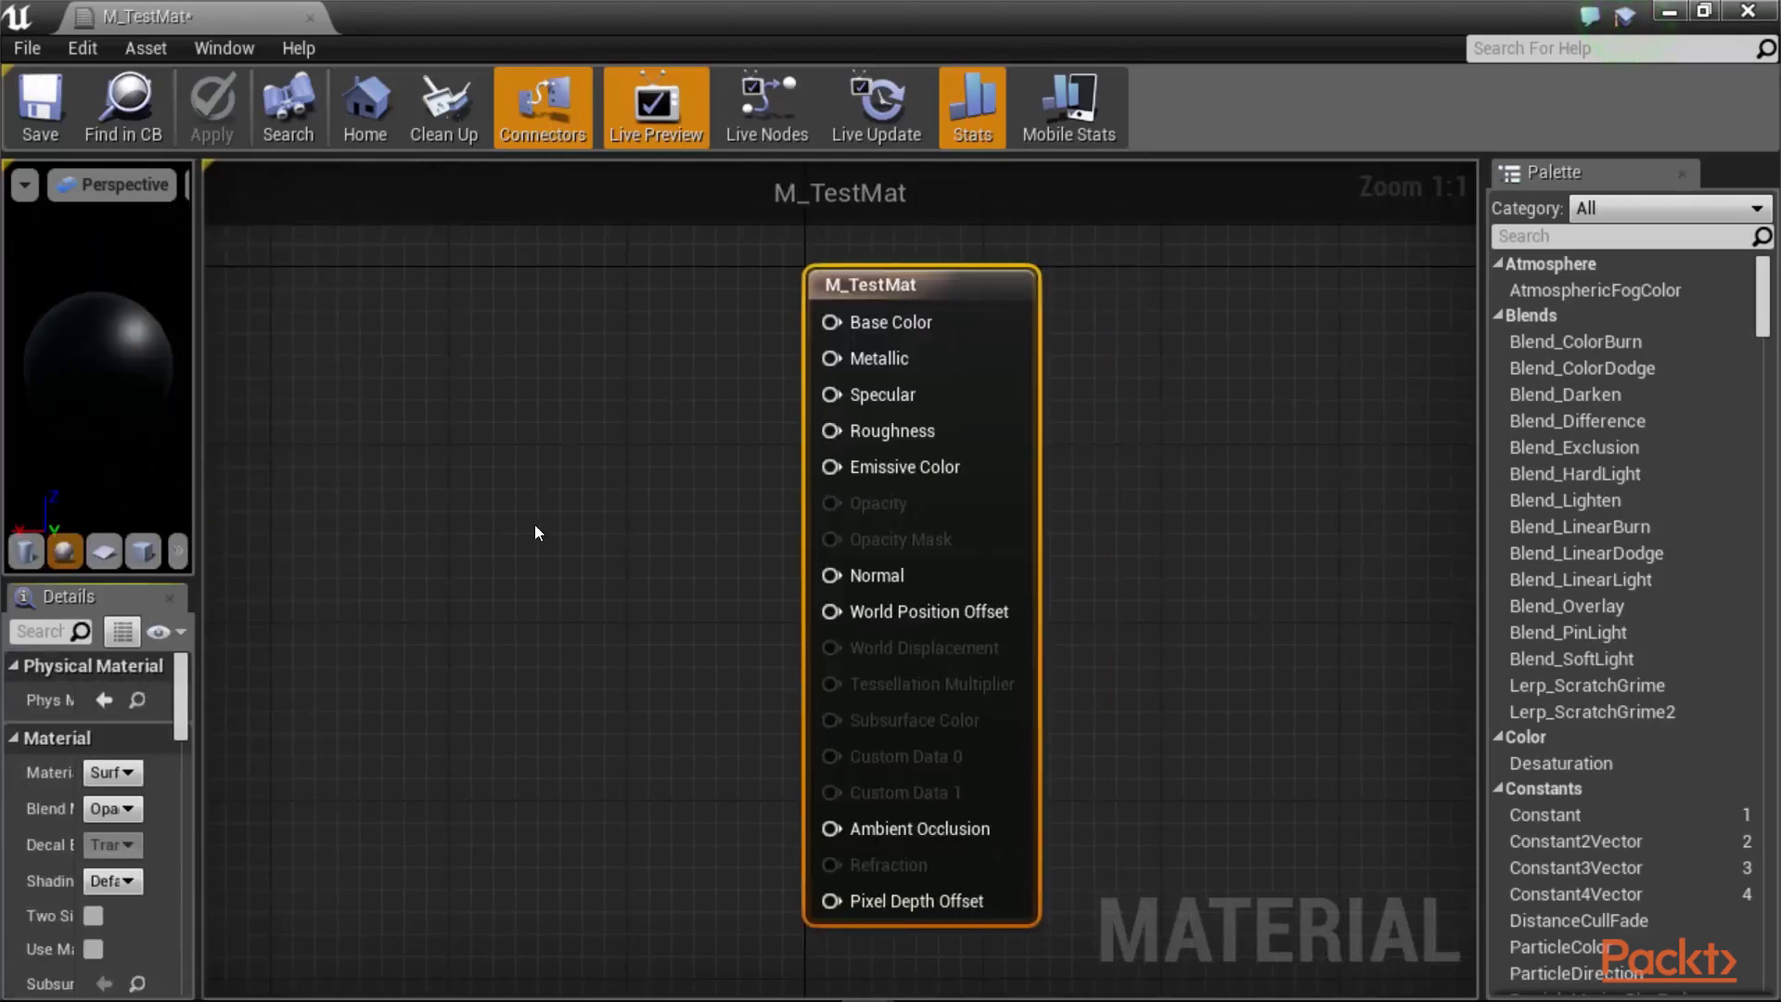
{"action": "right_click_drag", "start_coordinate": [534, 525], "coordinate": [824, 555]}
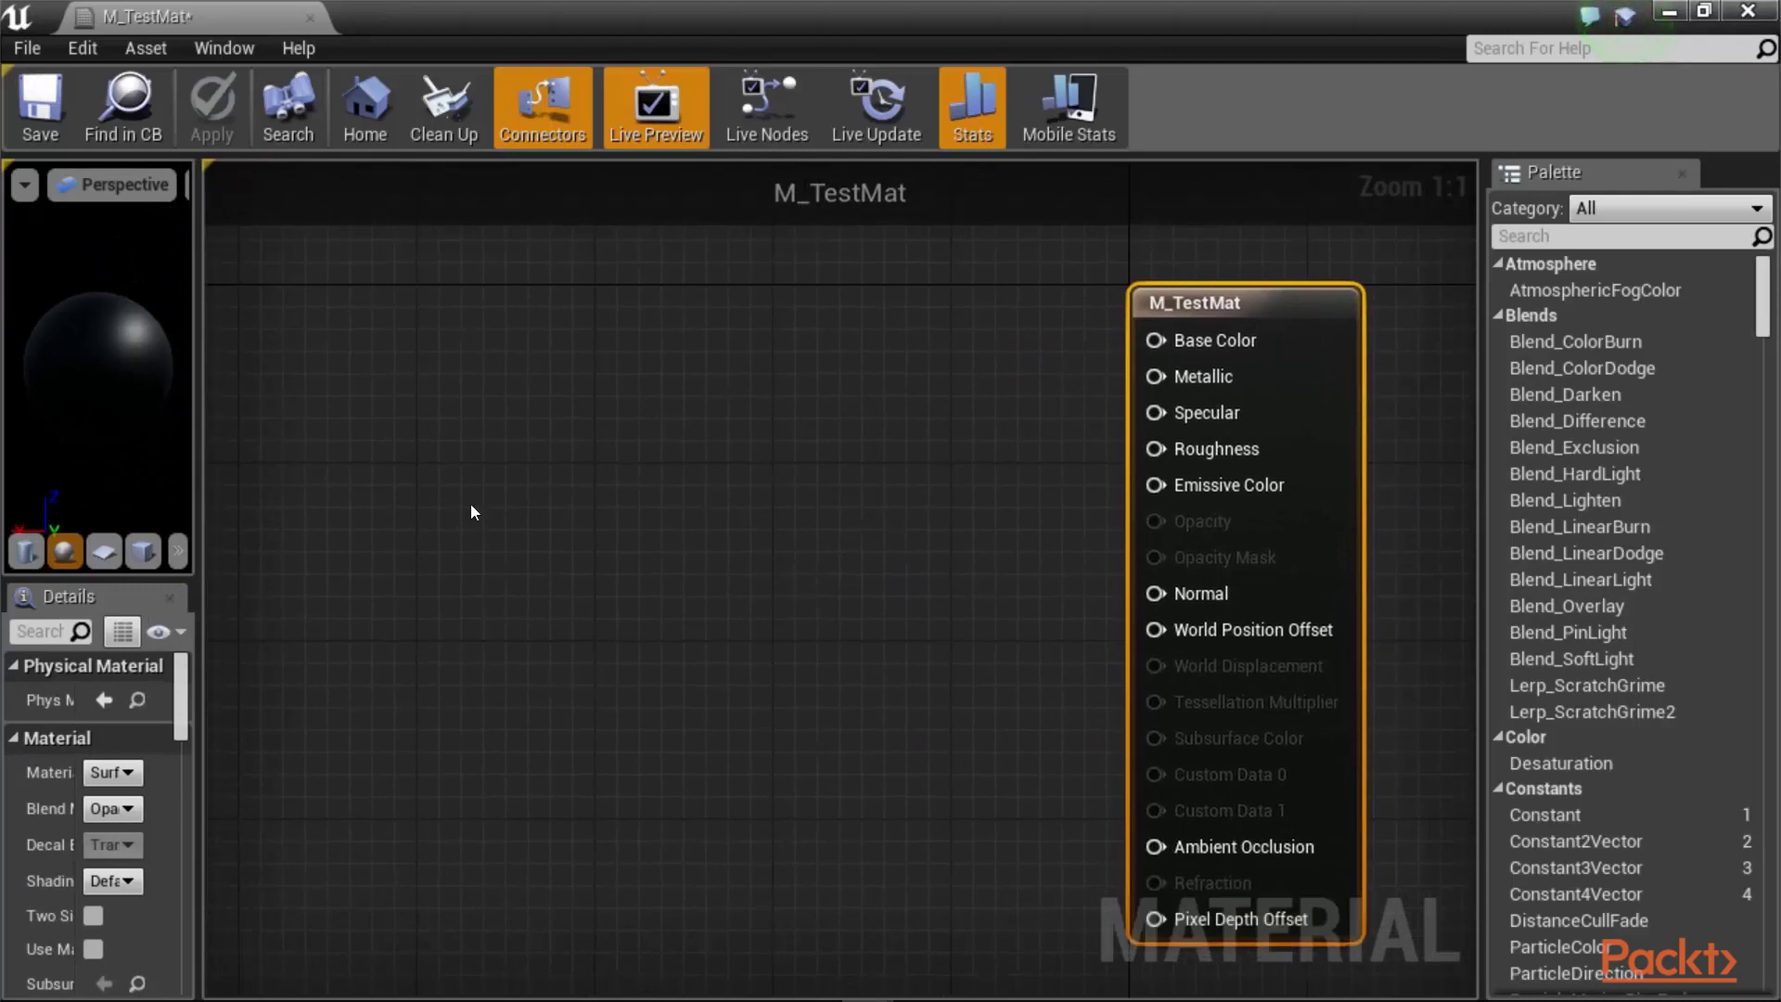
{"action": "right_click", "coordinate": [402, 316]}
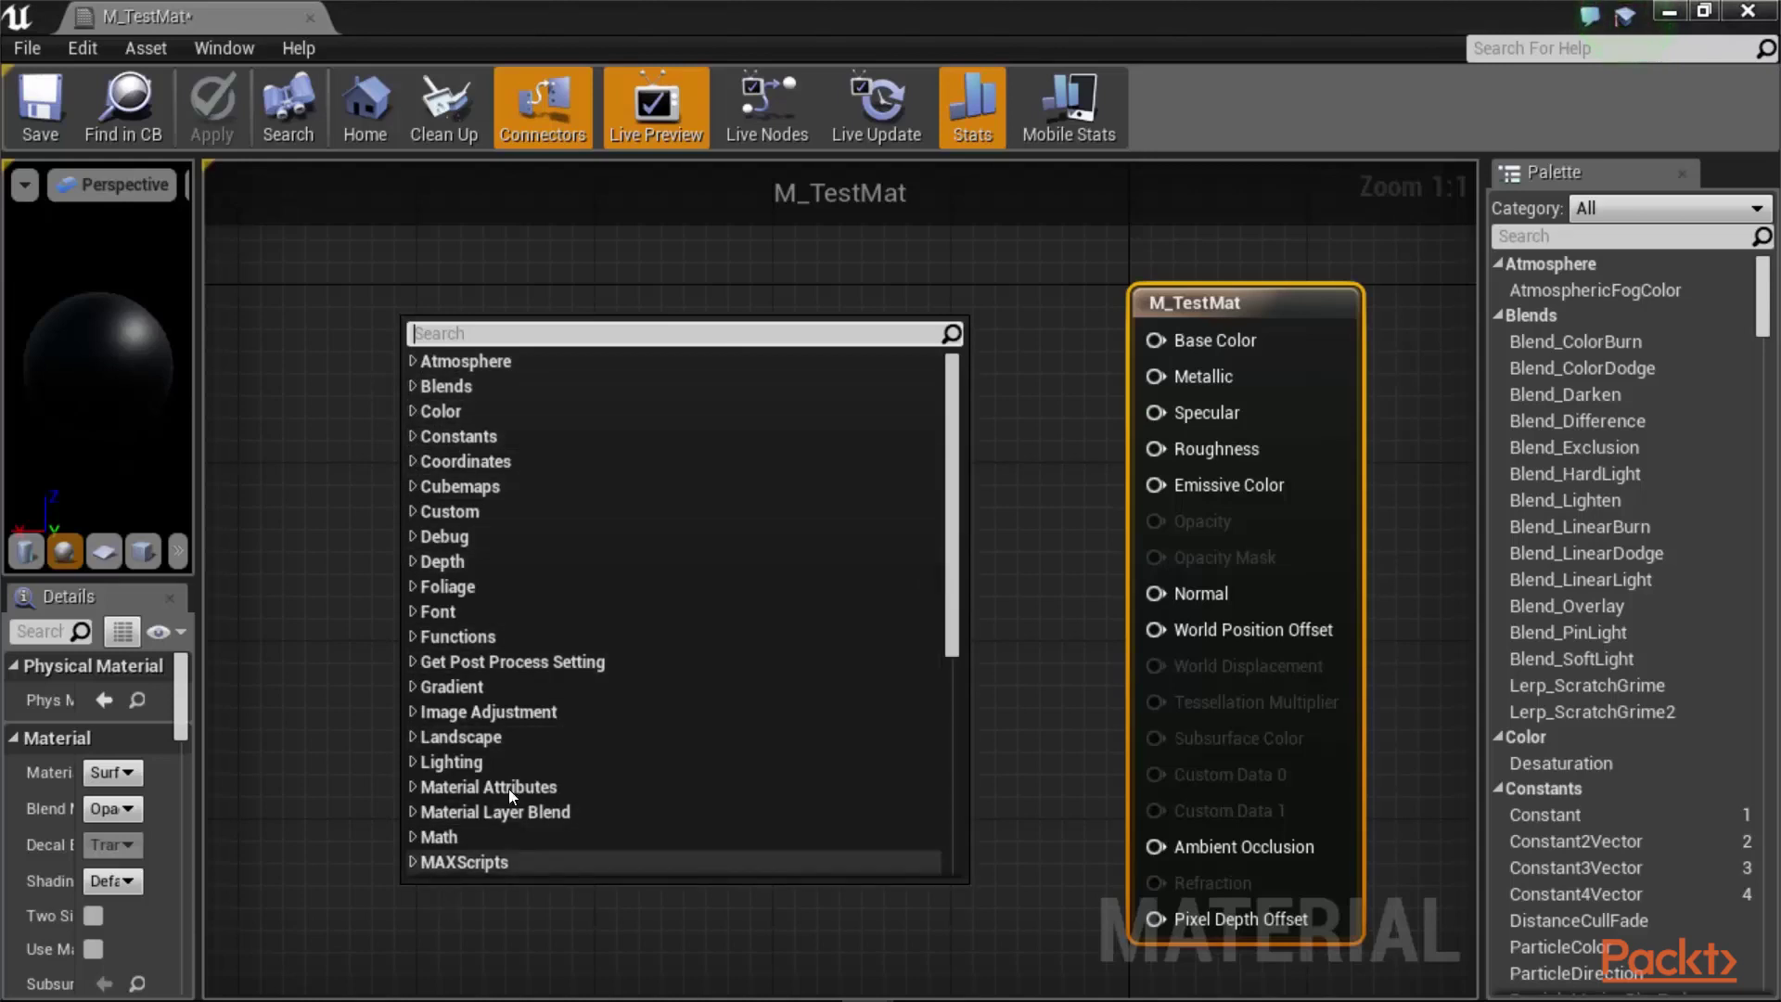
{"action": "scroll", "coordinate": [510, 765], "scroll_direction": "down", "scroll_amount": 4}
{"action": "scroll", "coordinate": [512, 743], "scroll_direction": "up", "scroll_amount": 4}
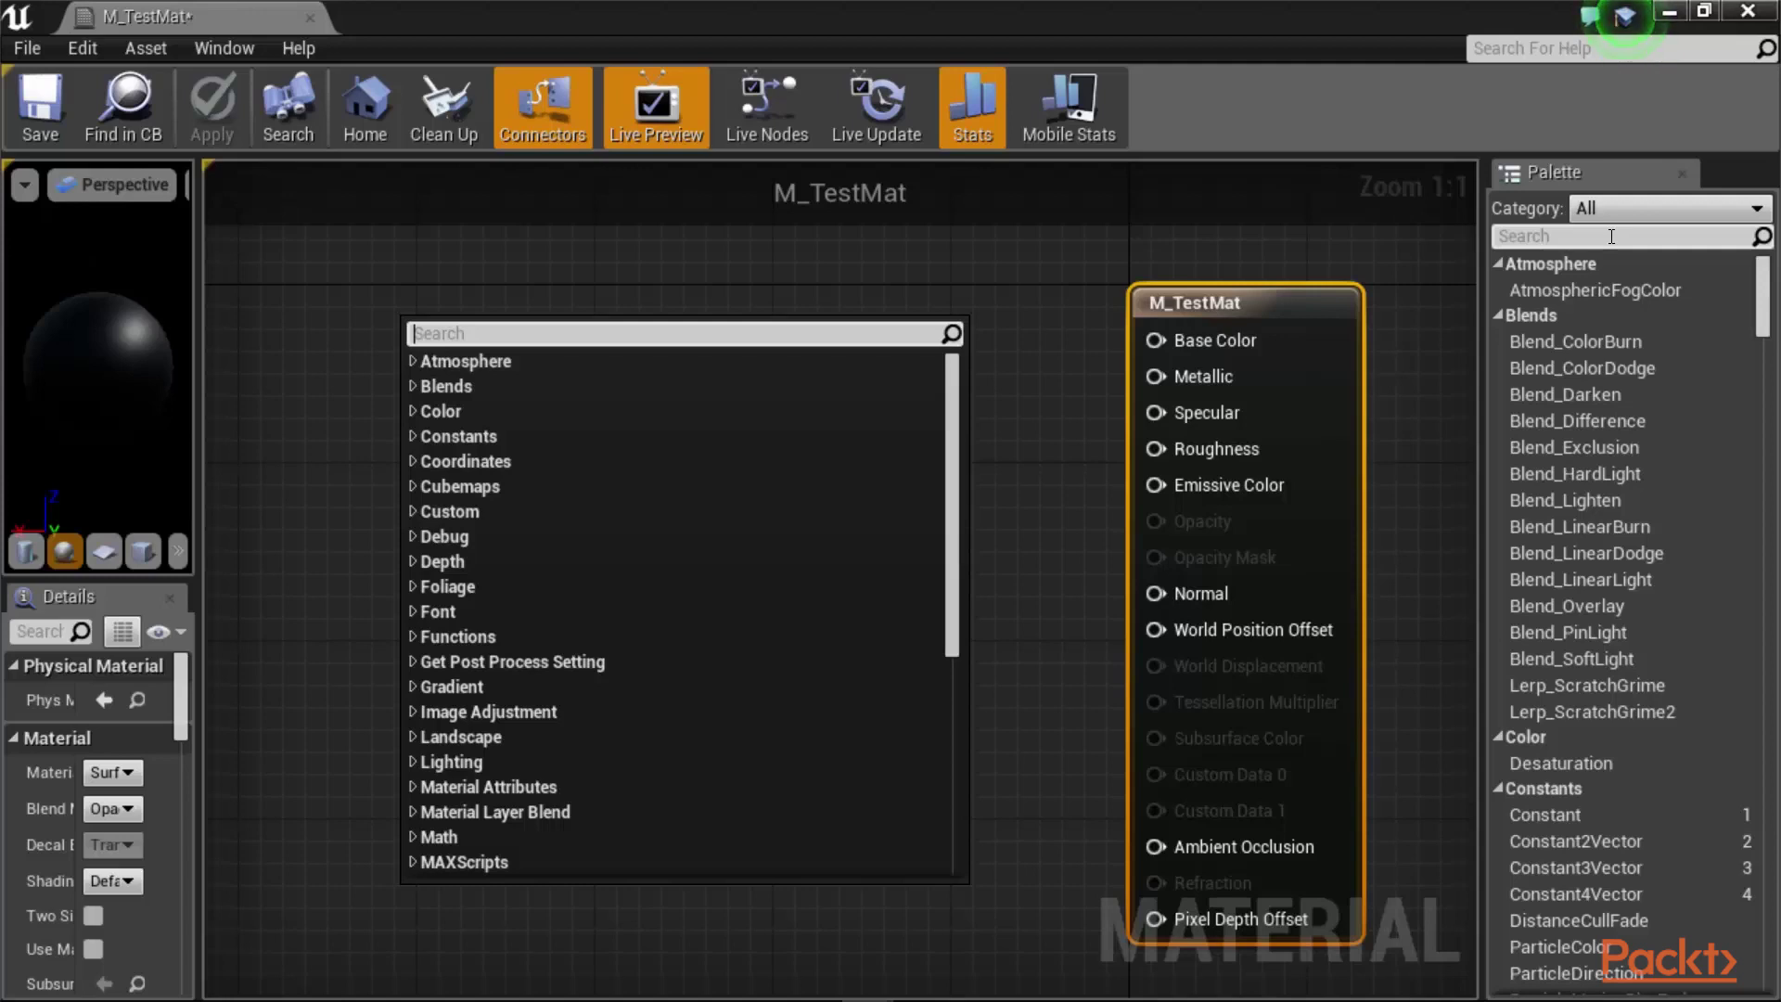
{"action": "left_click", "coordinate": [1611, 236]}
{"action": "scroll", "coordinate": [1595, 463], "scroll_direction": "down", "scroll_amount": 4}
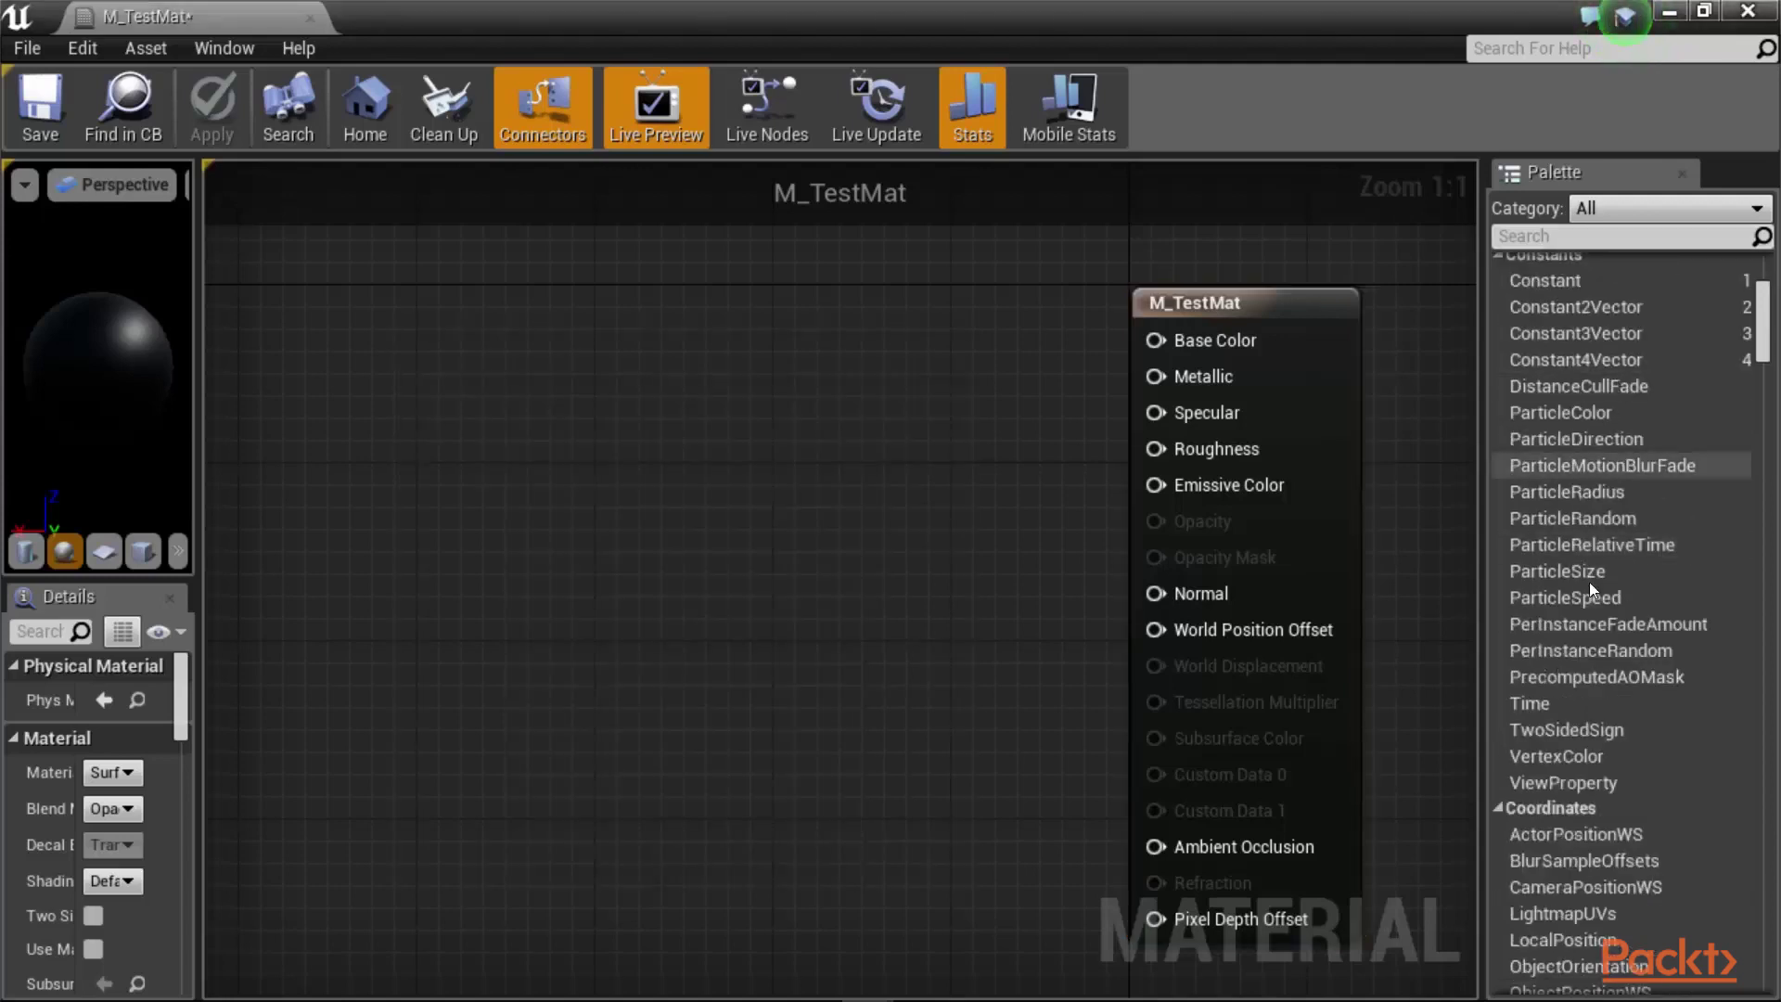
{"action": "scroll", "coordinate": [1624, 742], "scroll_direction": "down", "scroll_amount": 1}
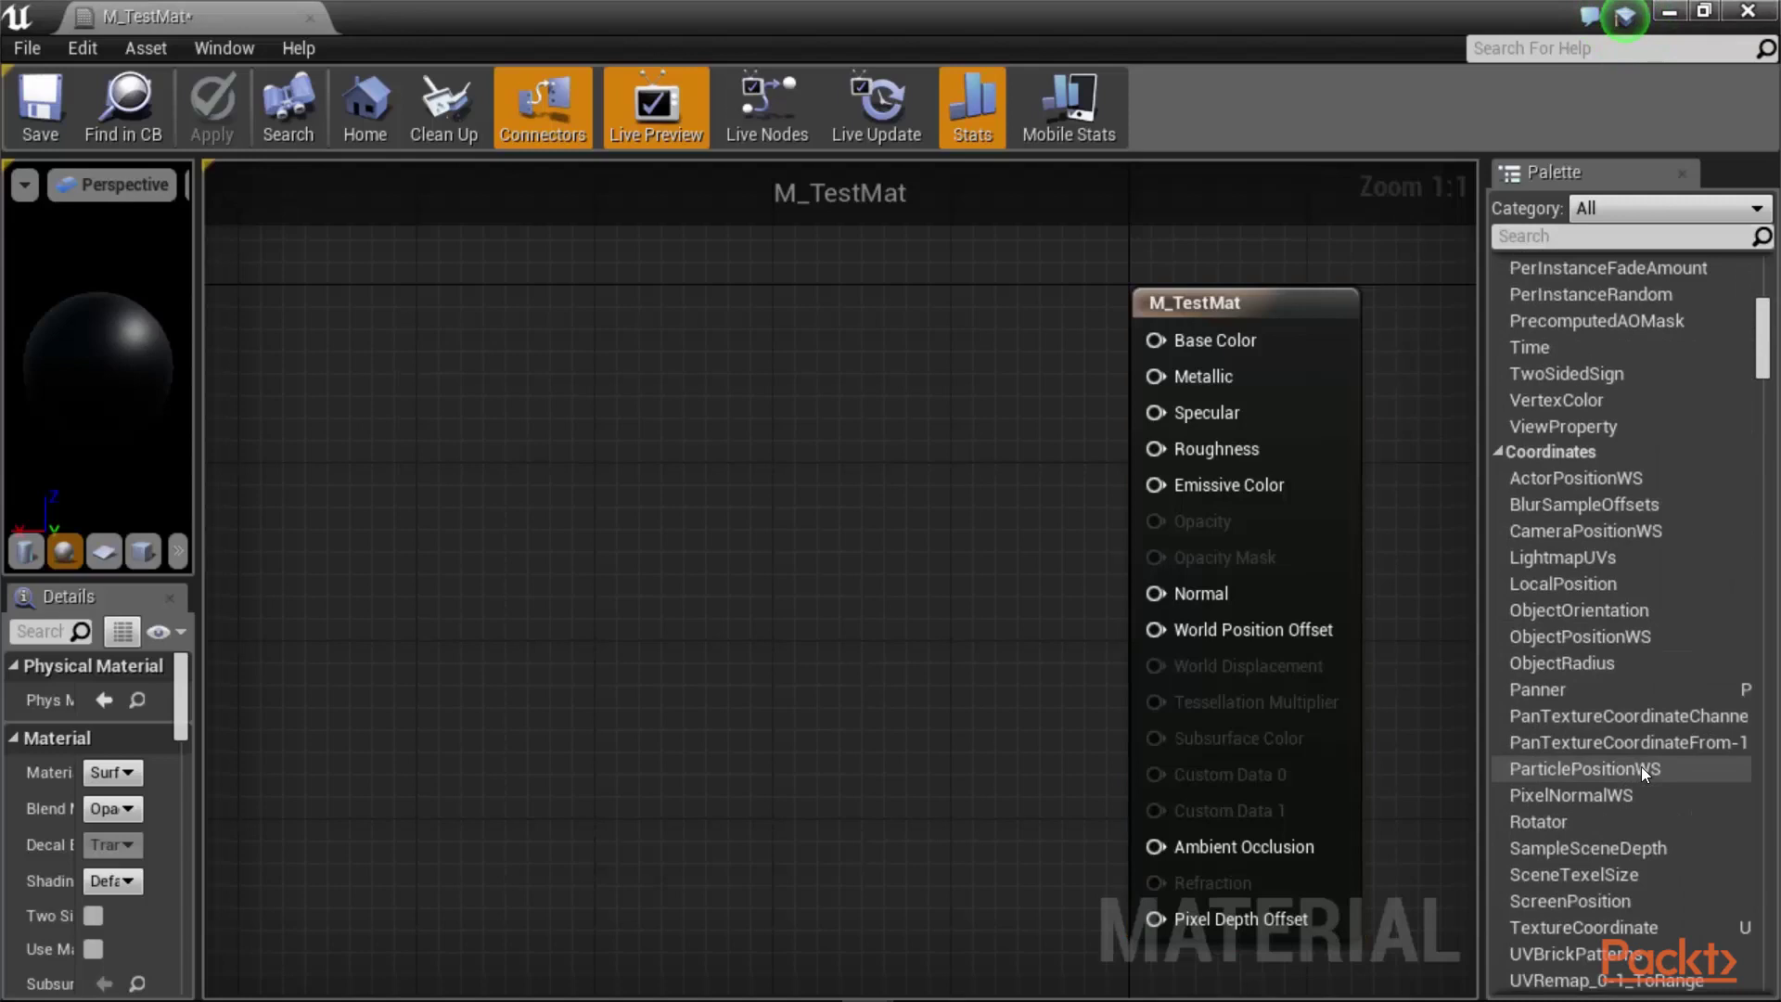
{"action": "scroll", "coordinate": [1580, 595], "scroll_direction": "up", "scroll_amount": 8}
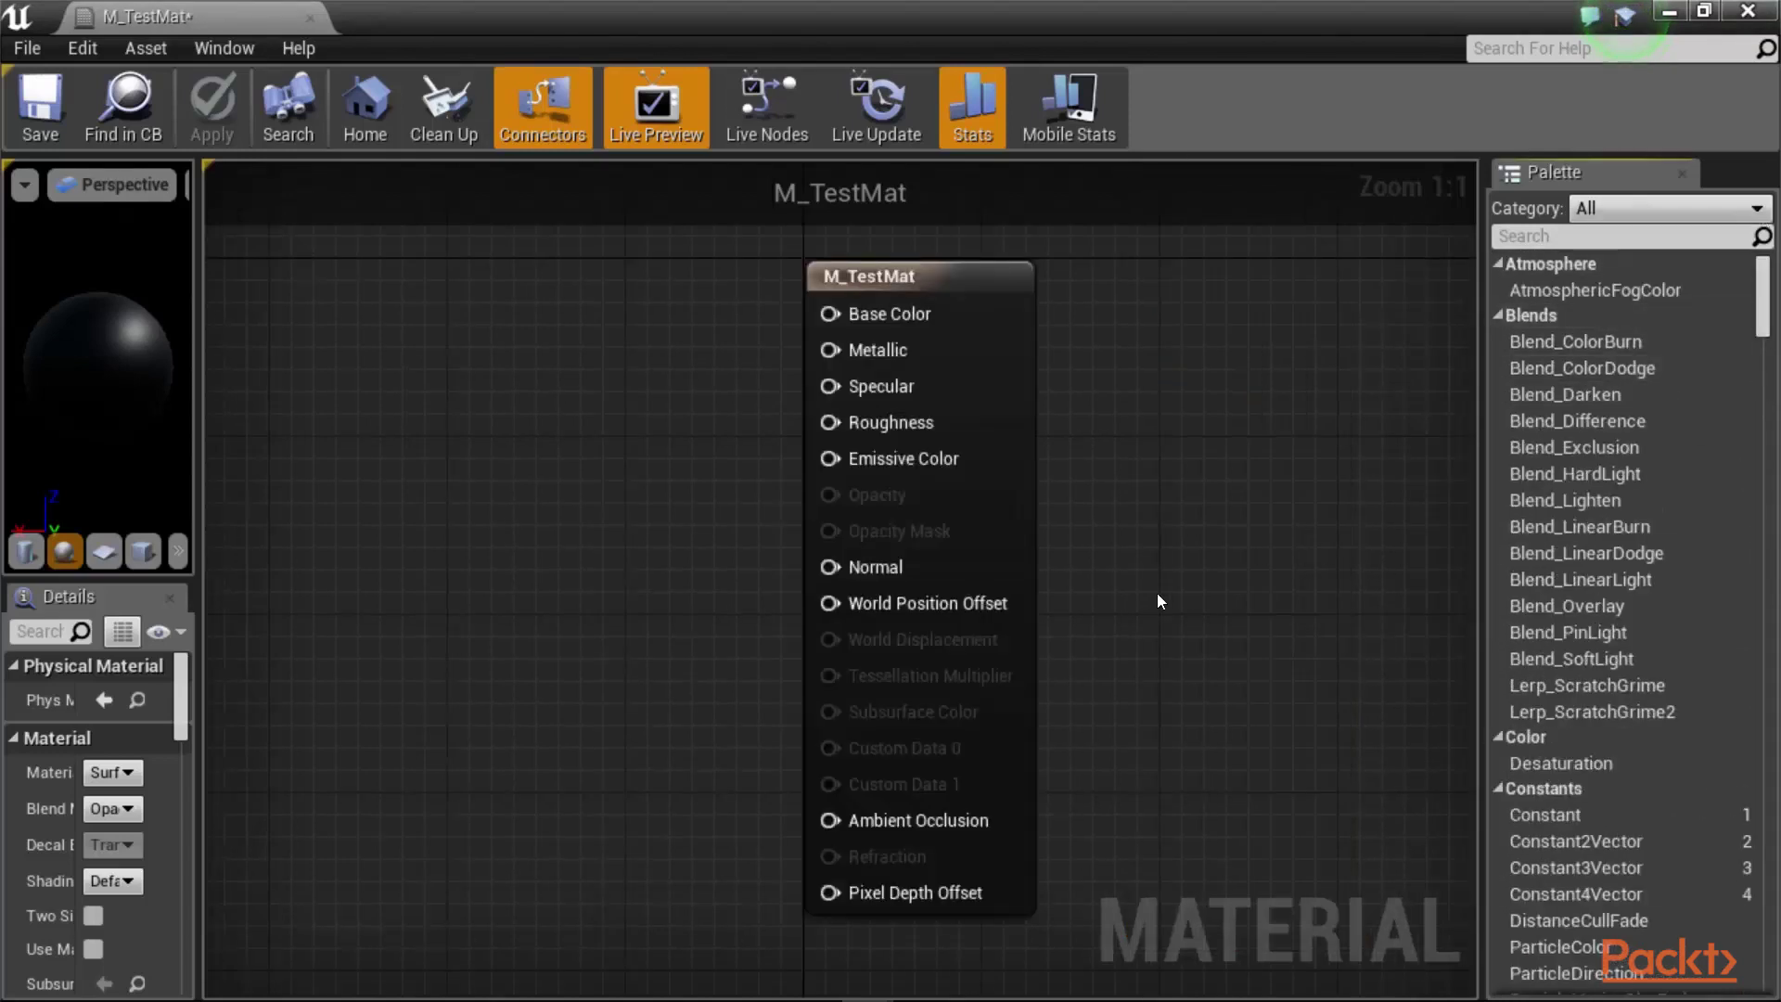
{"action": "right_click_drag", "start_coordinate": [561, 318], "coordinate": [565, 346]}
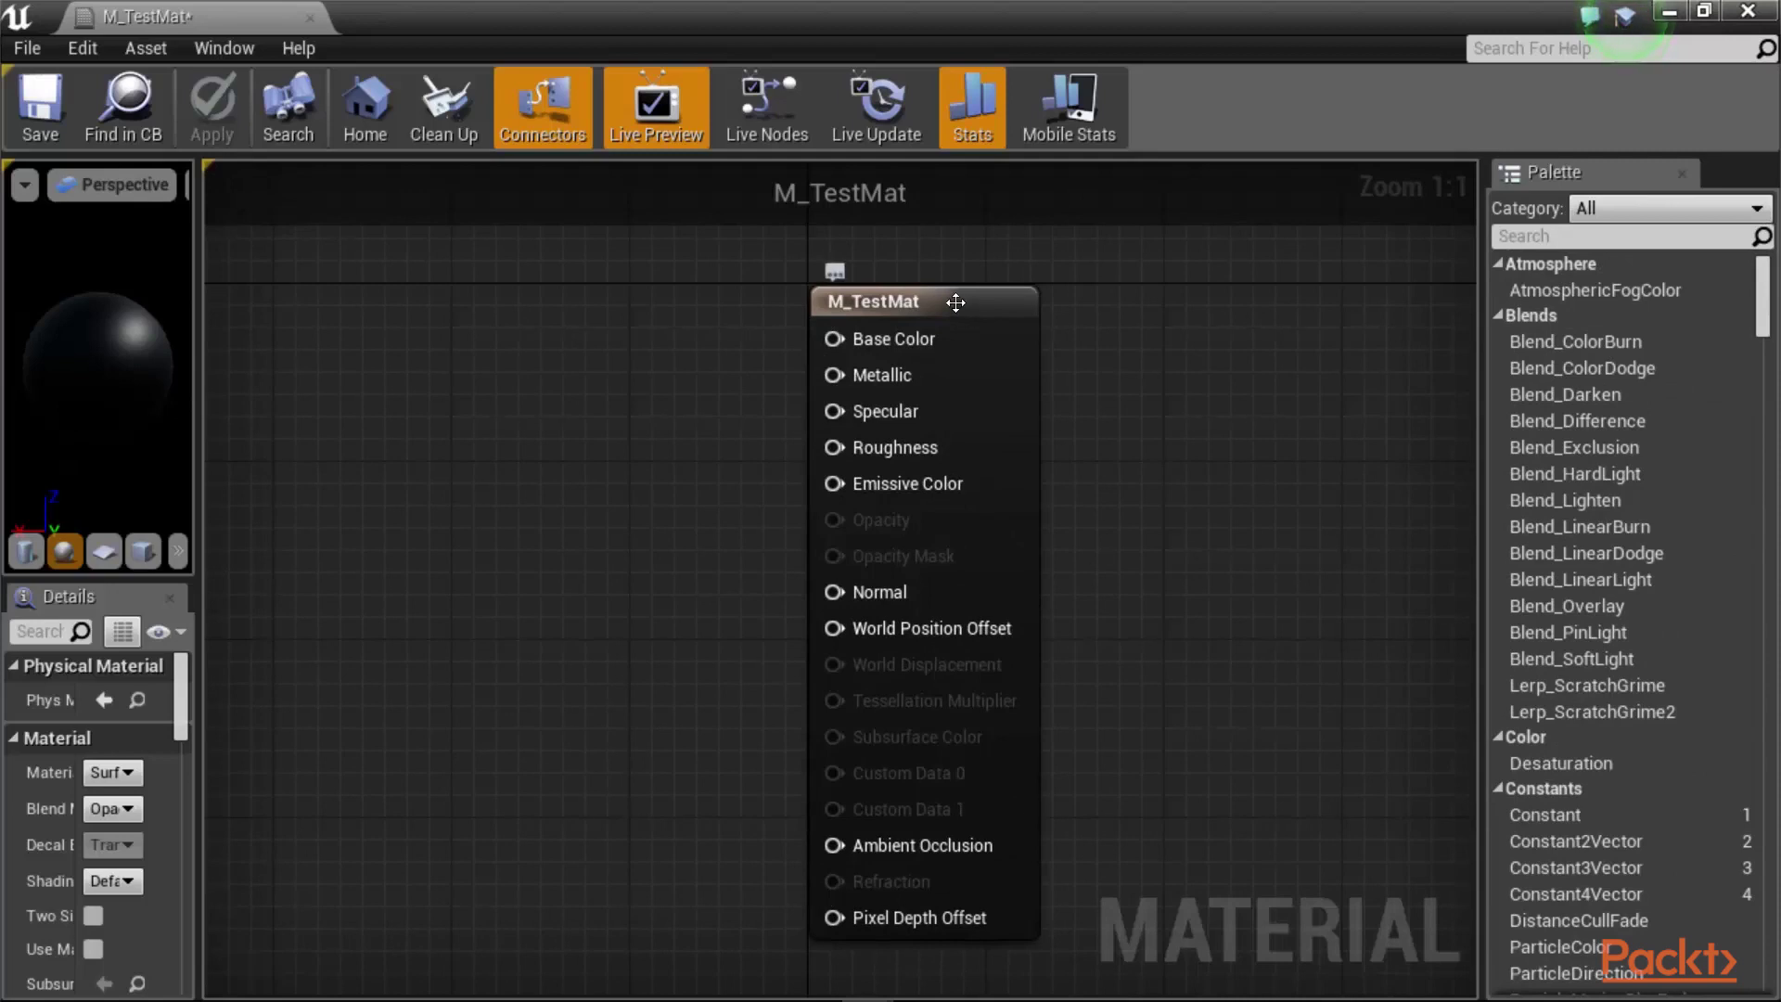
{"action": "mouse_move", "coordinate": [932, 342]}
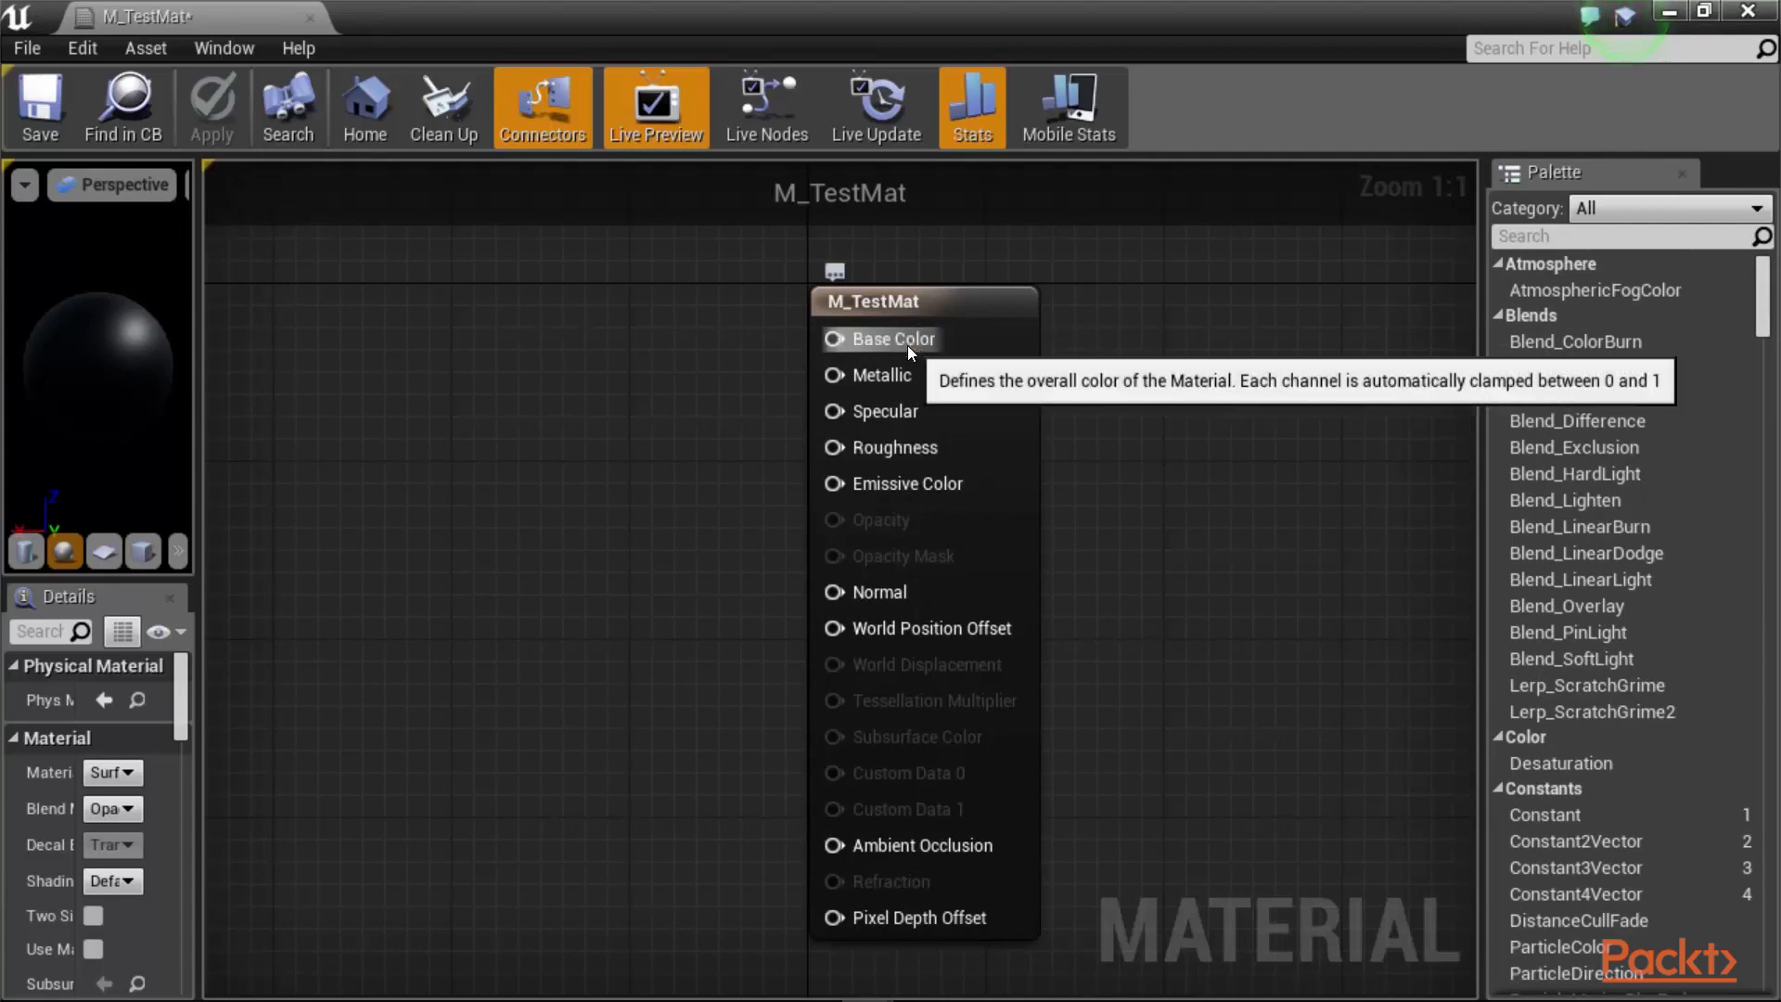
{"action": "mouse_move", "coordinate": [906, 396]}
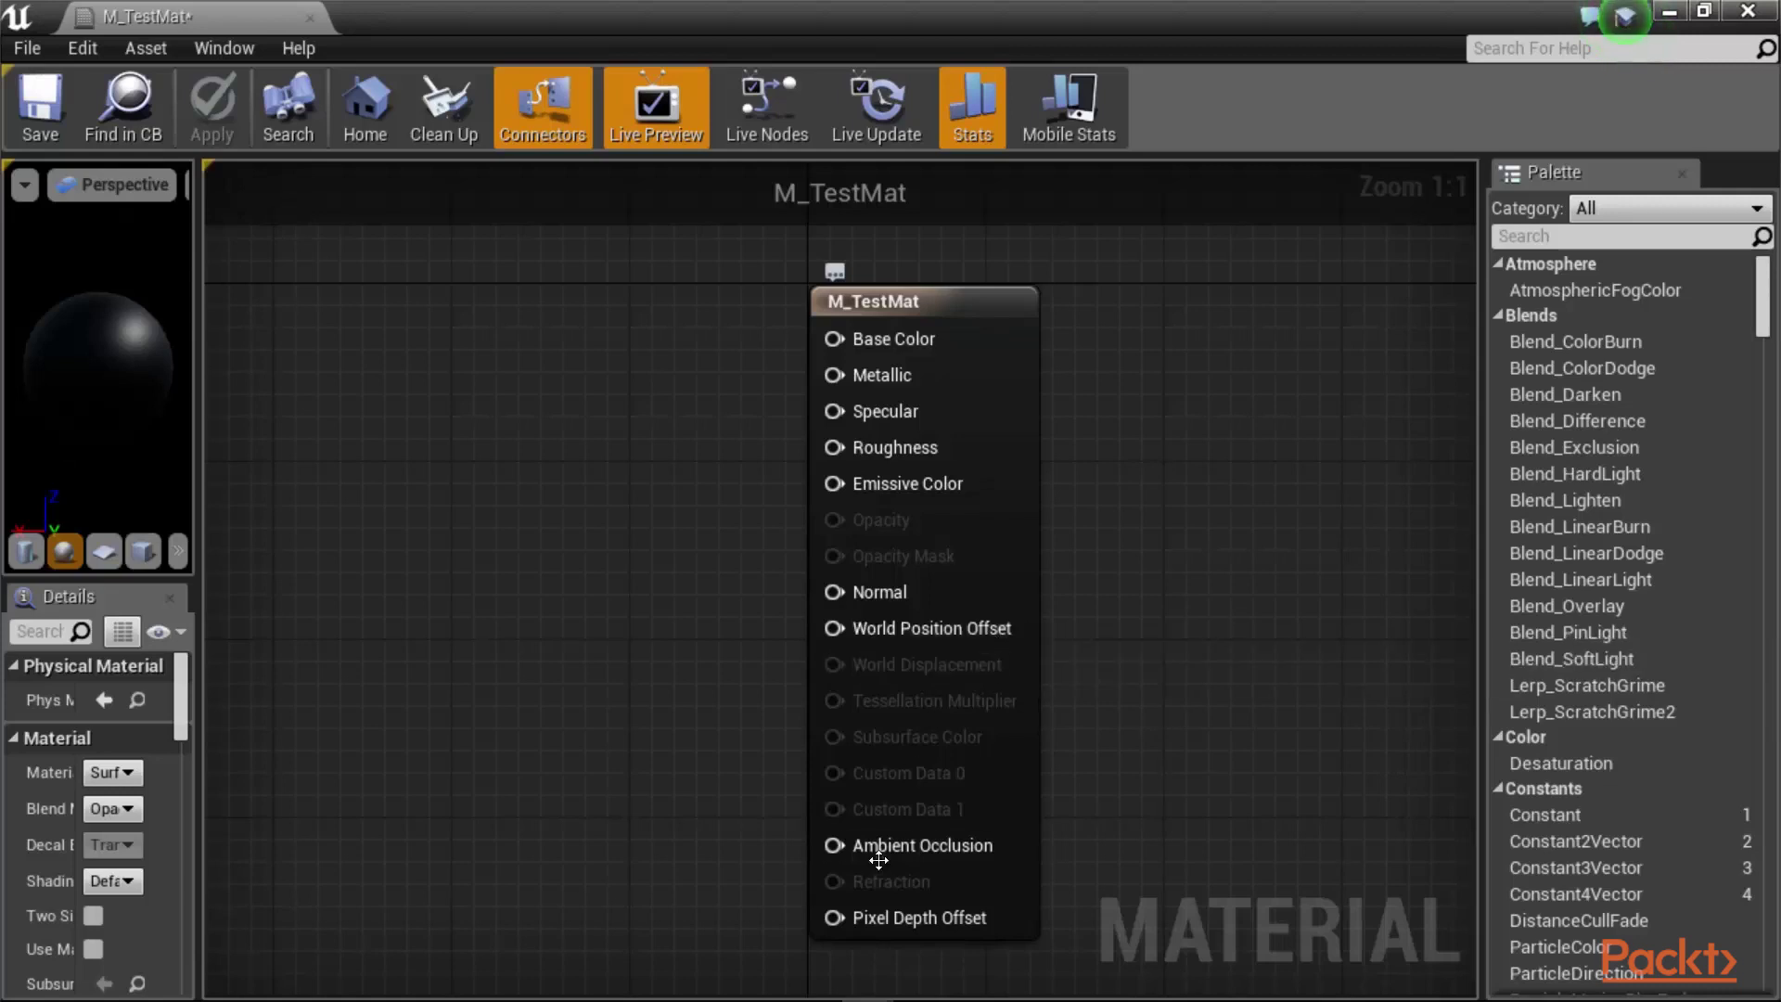
Step: Add a Constant3Vector node, pick a blue colour, and wire it to Base Color
{"action": "right_click_drag", "start_coordinate": [414, 335], "coordinate": [772, 369]}
{"action": "right_click", "coordinate": [751, 369]}
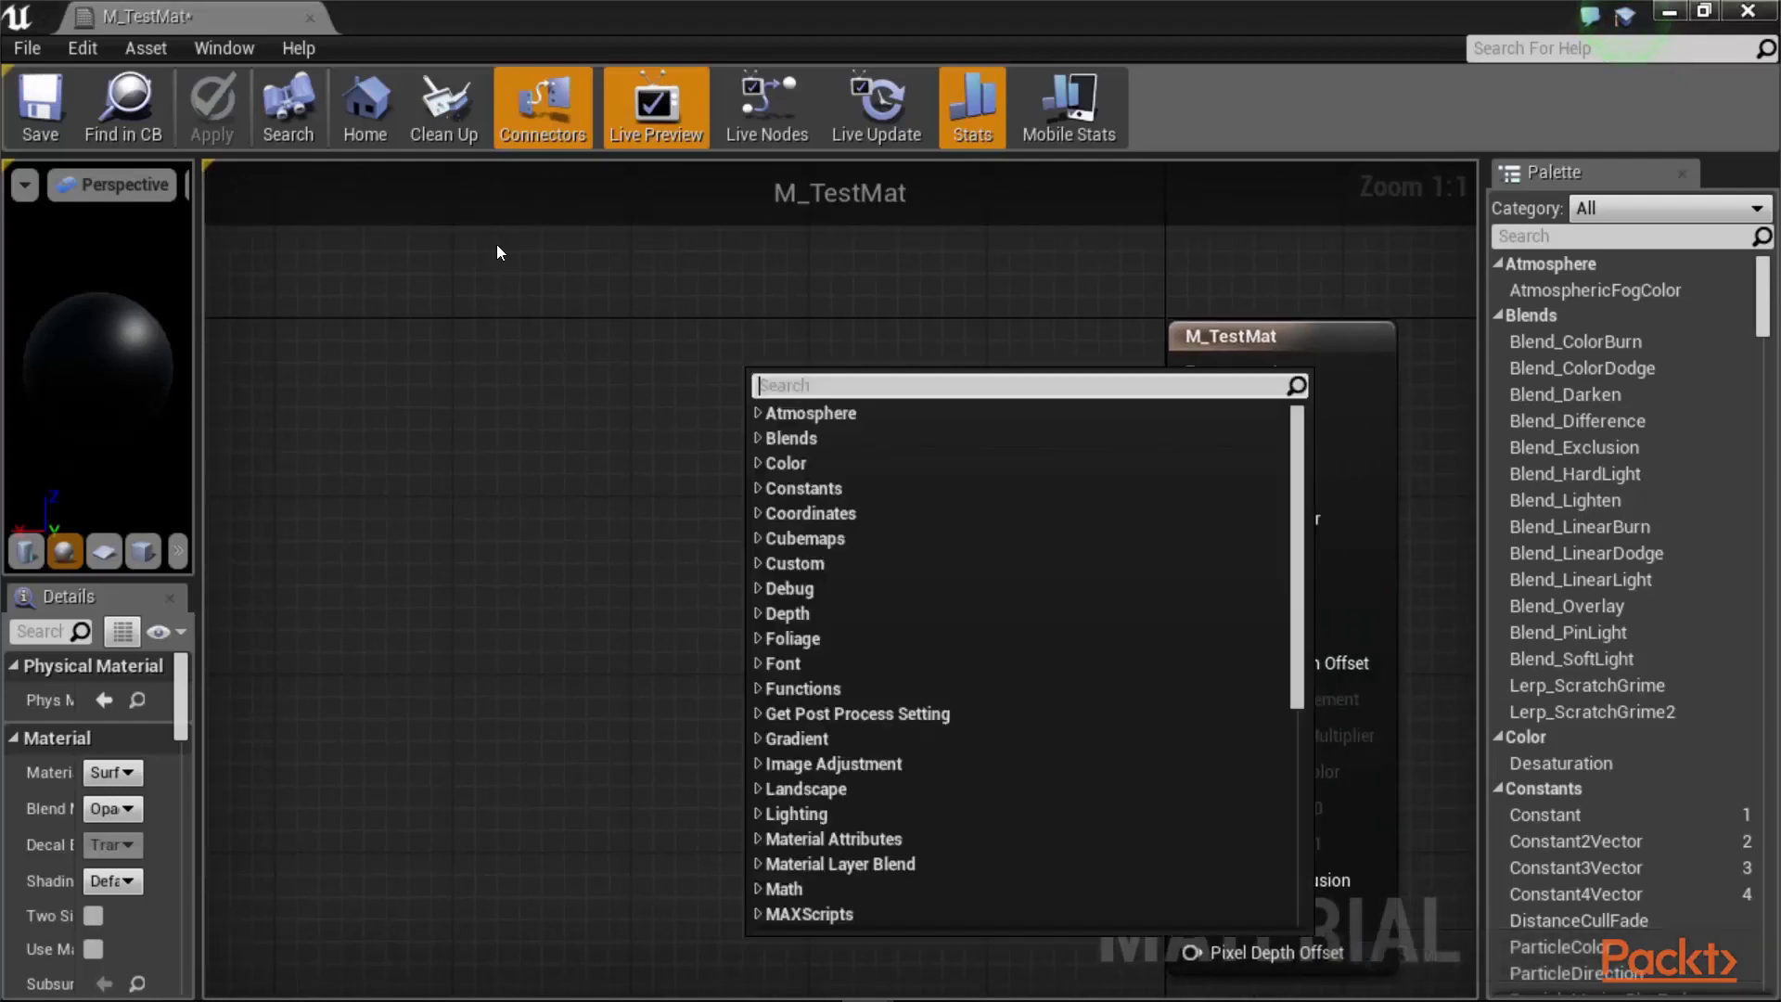
{"action": "left_click", "coordinate": [393, 243]}
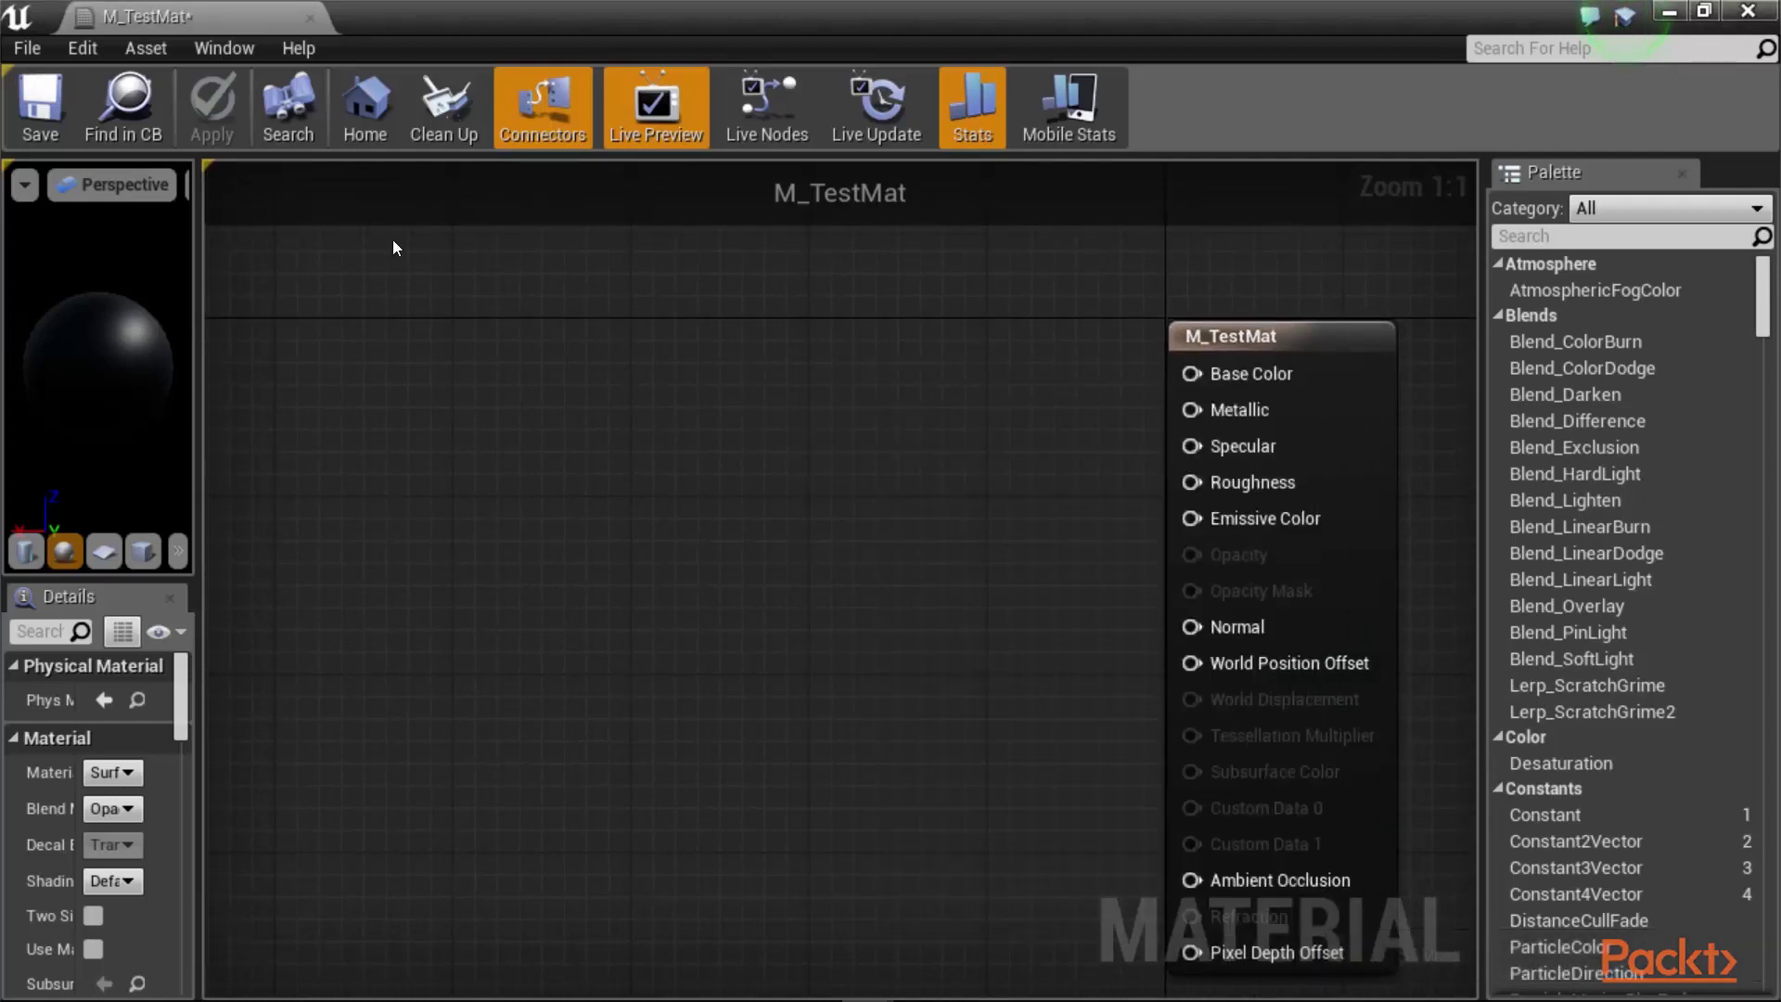
{"action": "left_click_drag", "start_coordinate": [1577, 867], "coordinate": [554, 340]}
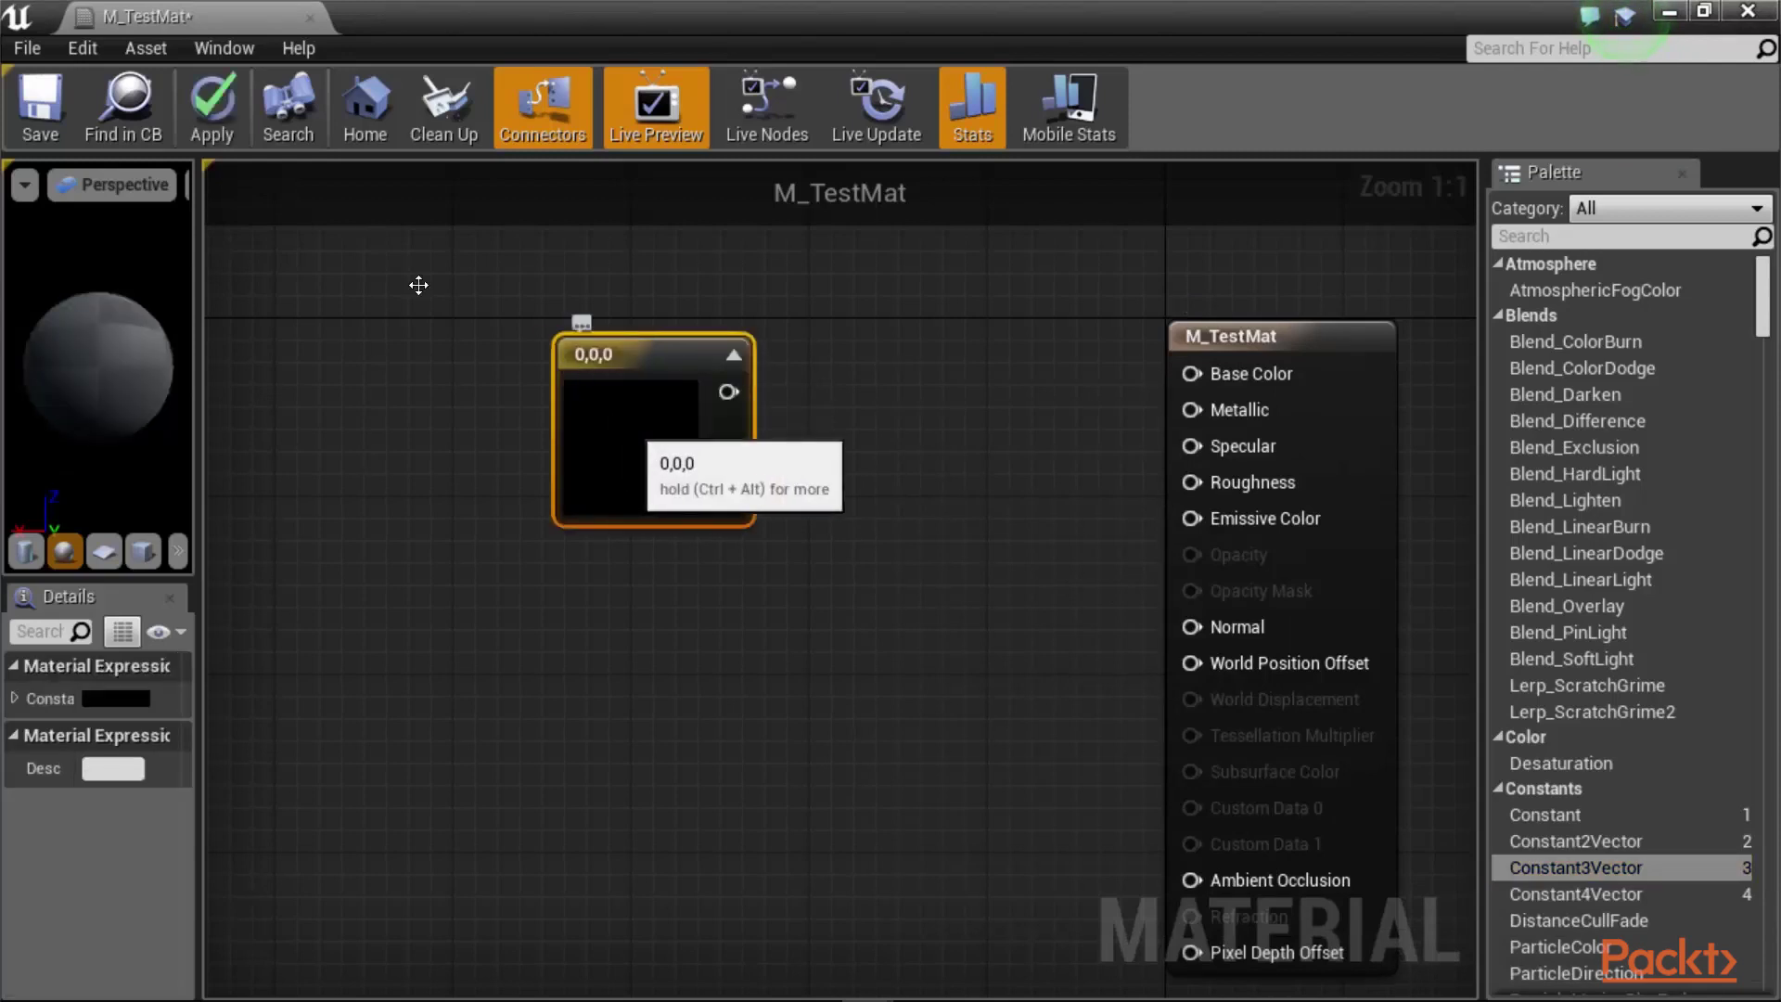
{"action": "double_click", "coordinate": [627, 426]}
{"action": "mouse_move", "coordinate": [869, 505]}
{"action": "left_mouse_down"}
{"action": "mouse_move", "coordinate": [764, 414]}
{"action": "mouse_move", "coordinate": [738, 424]}
{"action": "left_mouse_up"}
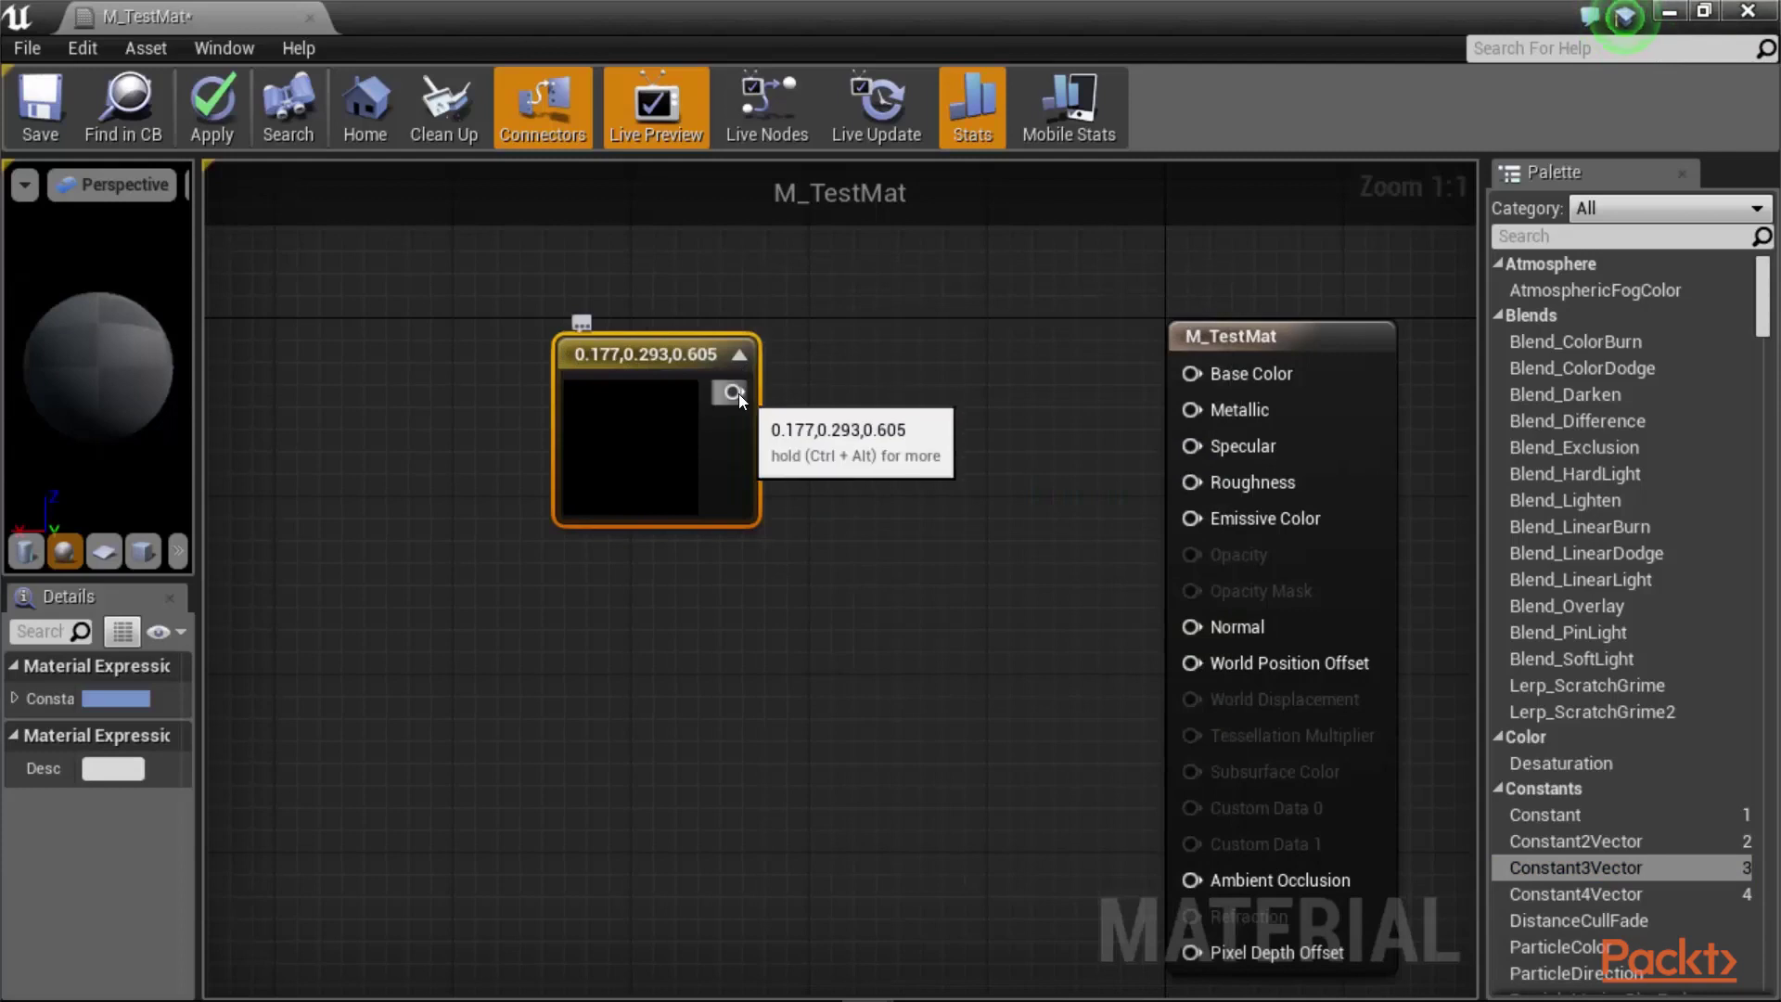
{"action": "left_click_drag", "start_coordinate": [739, 393], "coordinate": [1191, 374]}
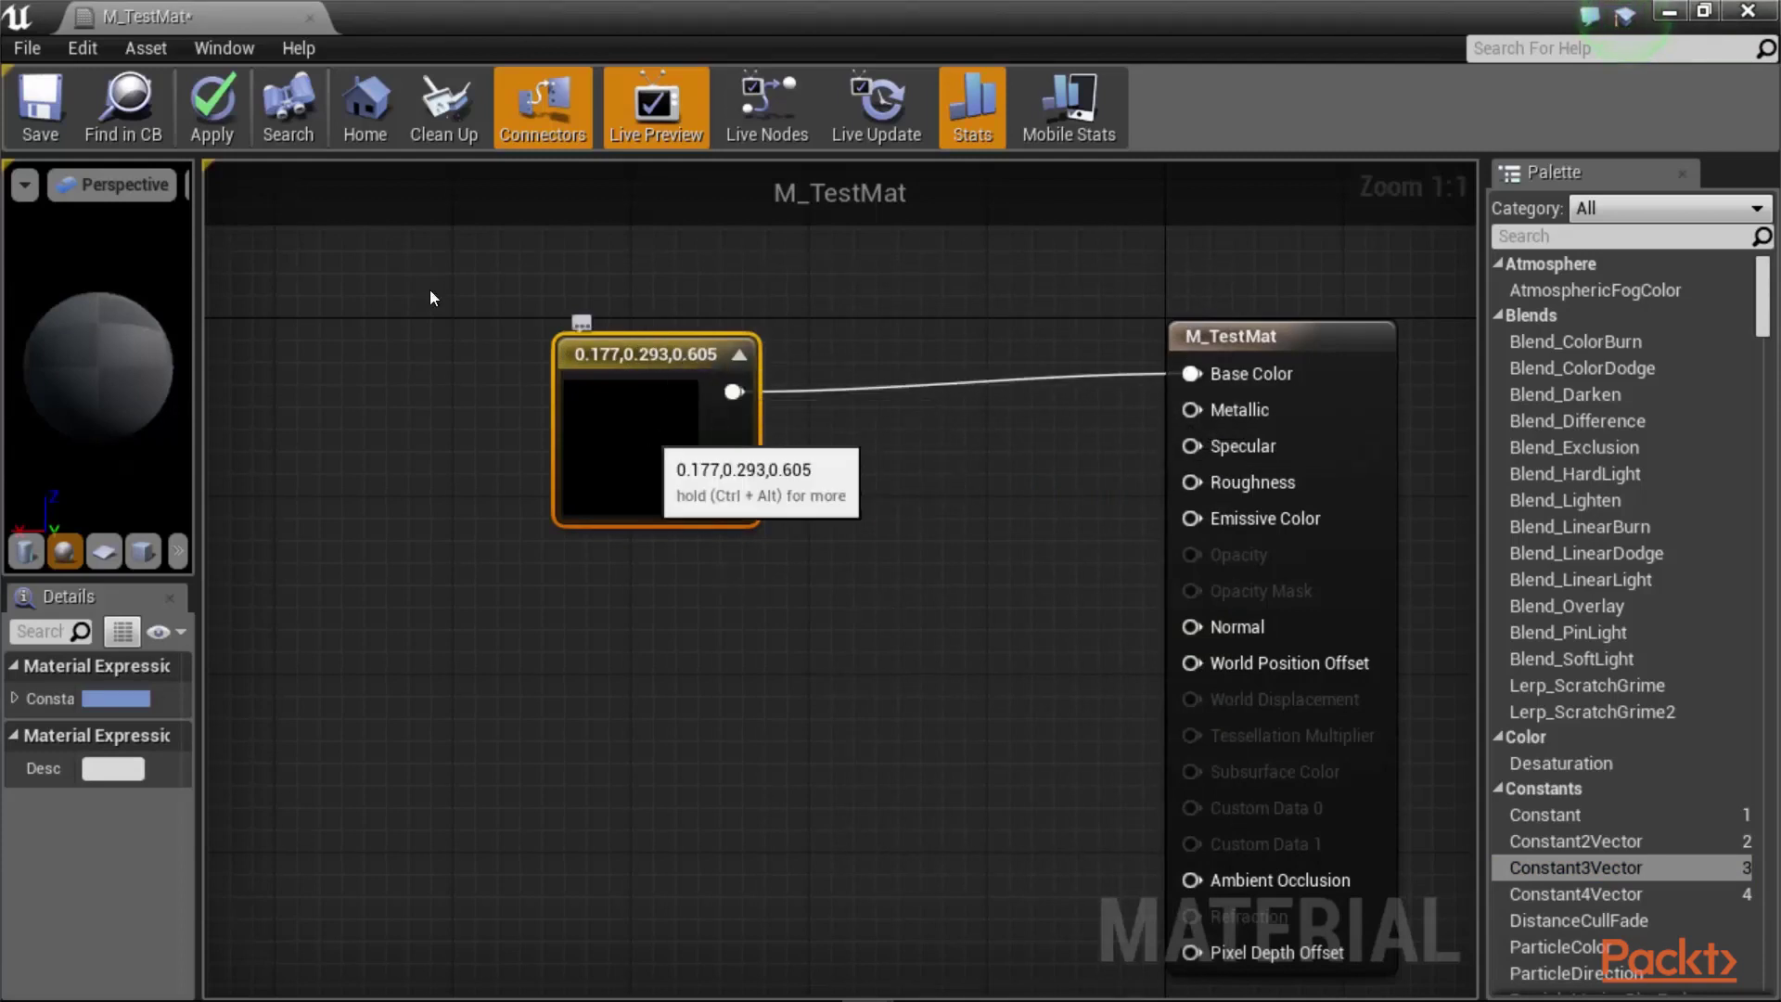
Step: Confirm the blue 0.177, 0.293, 0.605 colour, check the preview, and move the node up top
{"action": "double_click", "coordinate": [740, 493]}
{"action": "left_click", "coordinate": [1074, 926]}
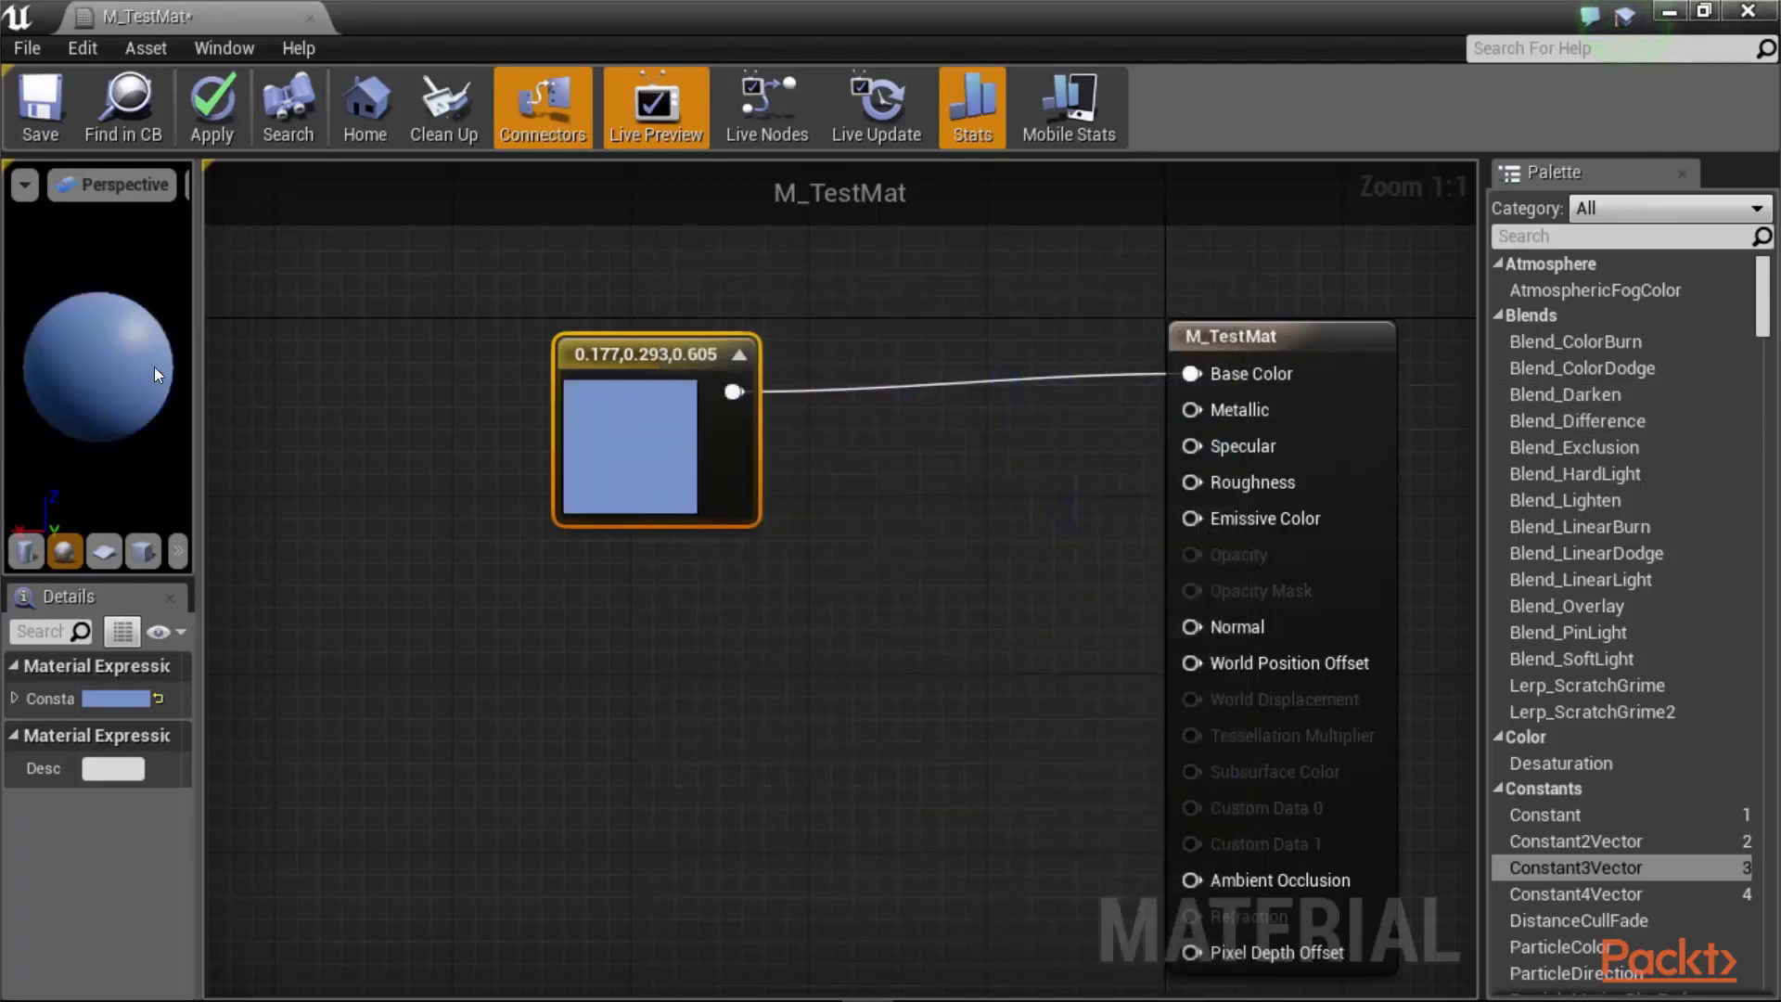
{"action": "left_click_drag", "start_coordinate": [193, 350], "coordinate": [401, 452]}
{"action": "mouse_move", "coordinate": [232, 381]}
{"action": "left_mouse_down"}
{"action": "mouse_move", "coordinate": [190, 389]}
{"action": "mouse_move", "coordinate": [283, 371]}
{"action": "mouse_move", "coordinate": [204, 386]}
{"action": "left_mouse_up"}
{"action": "right_click_drag", "start_coordinate": [1053, 490], "coordinate": [914, 427]}
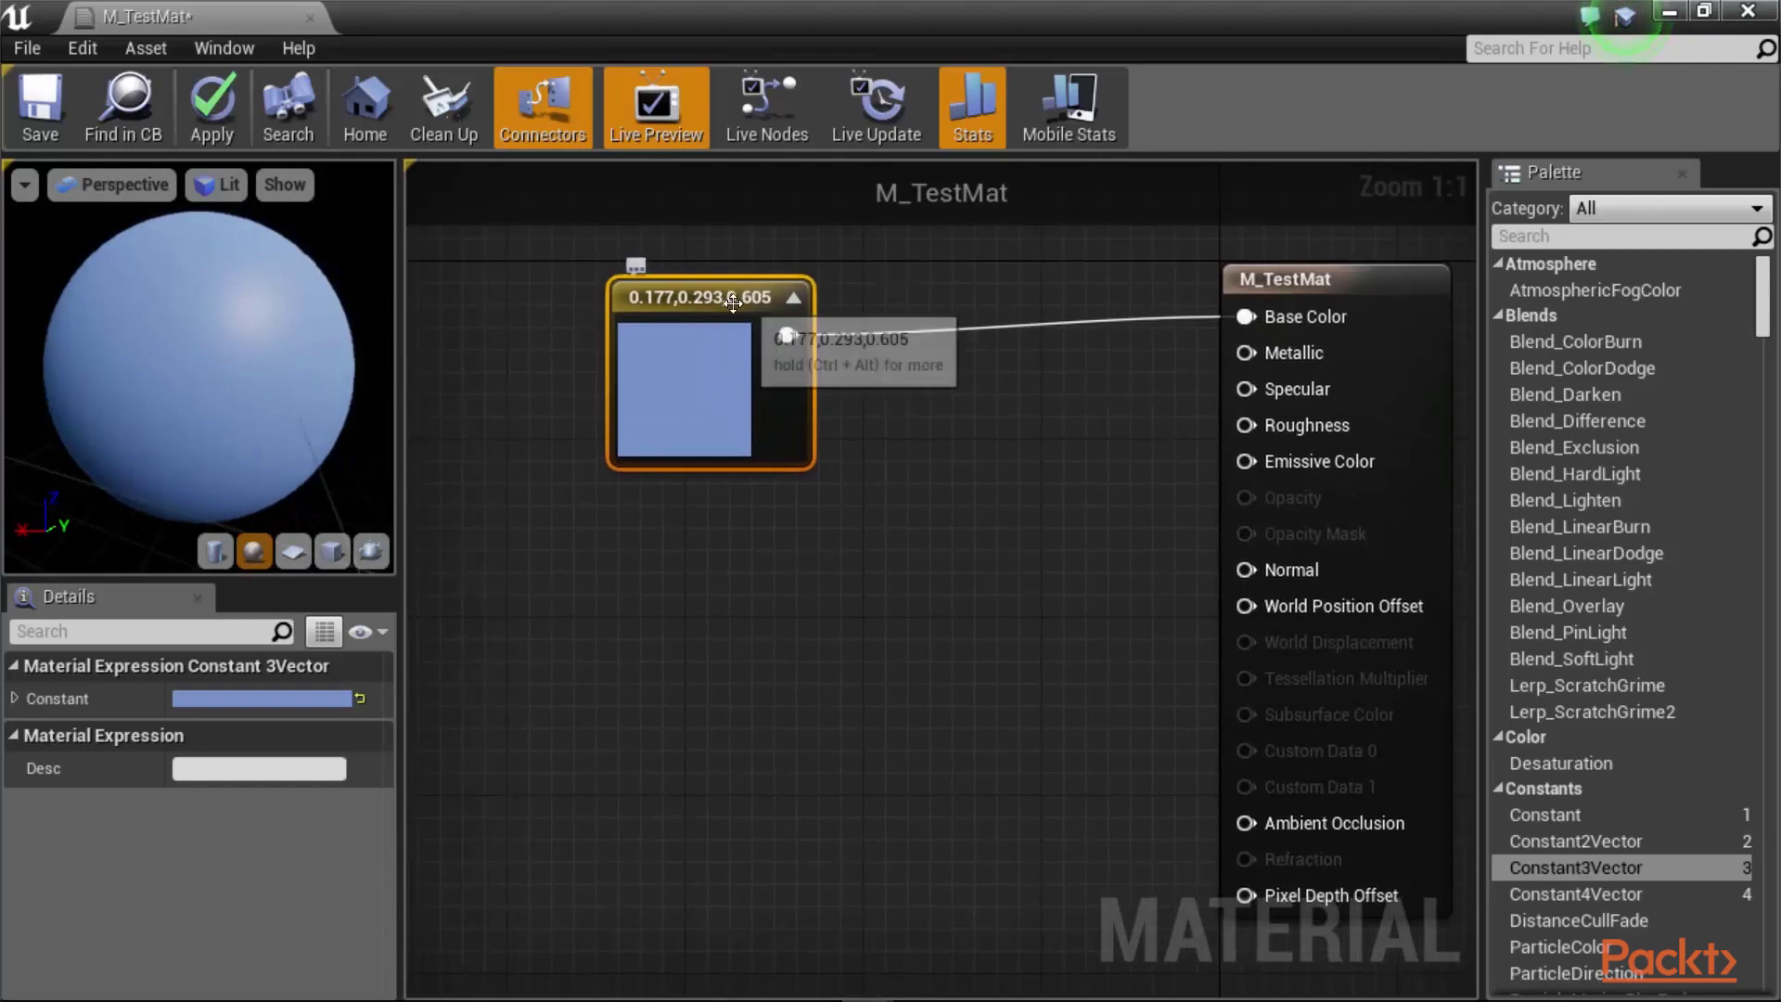
{"action": "left_click_drag", "start_coordinate": [733, 297], "coordinate": [809, 236]}
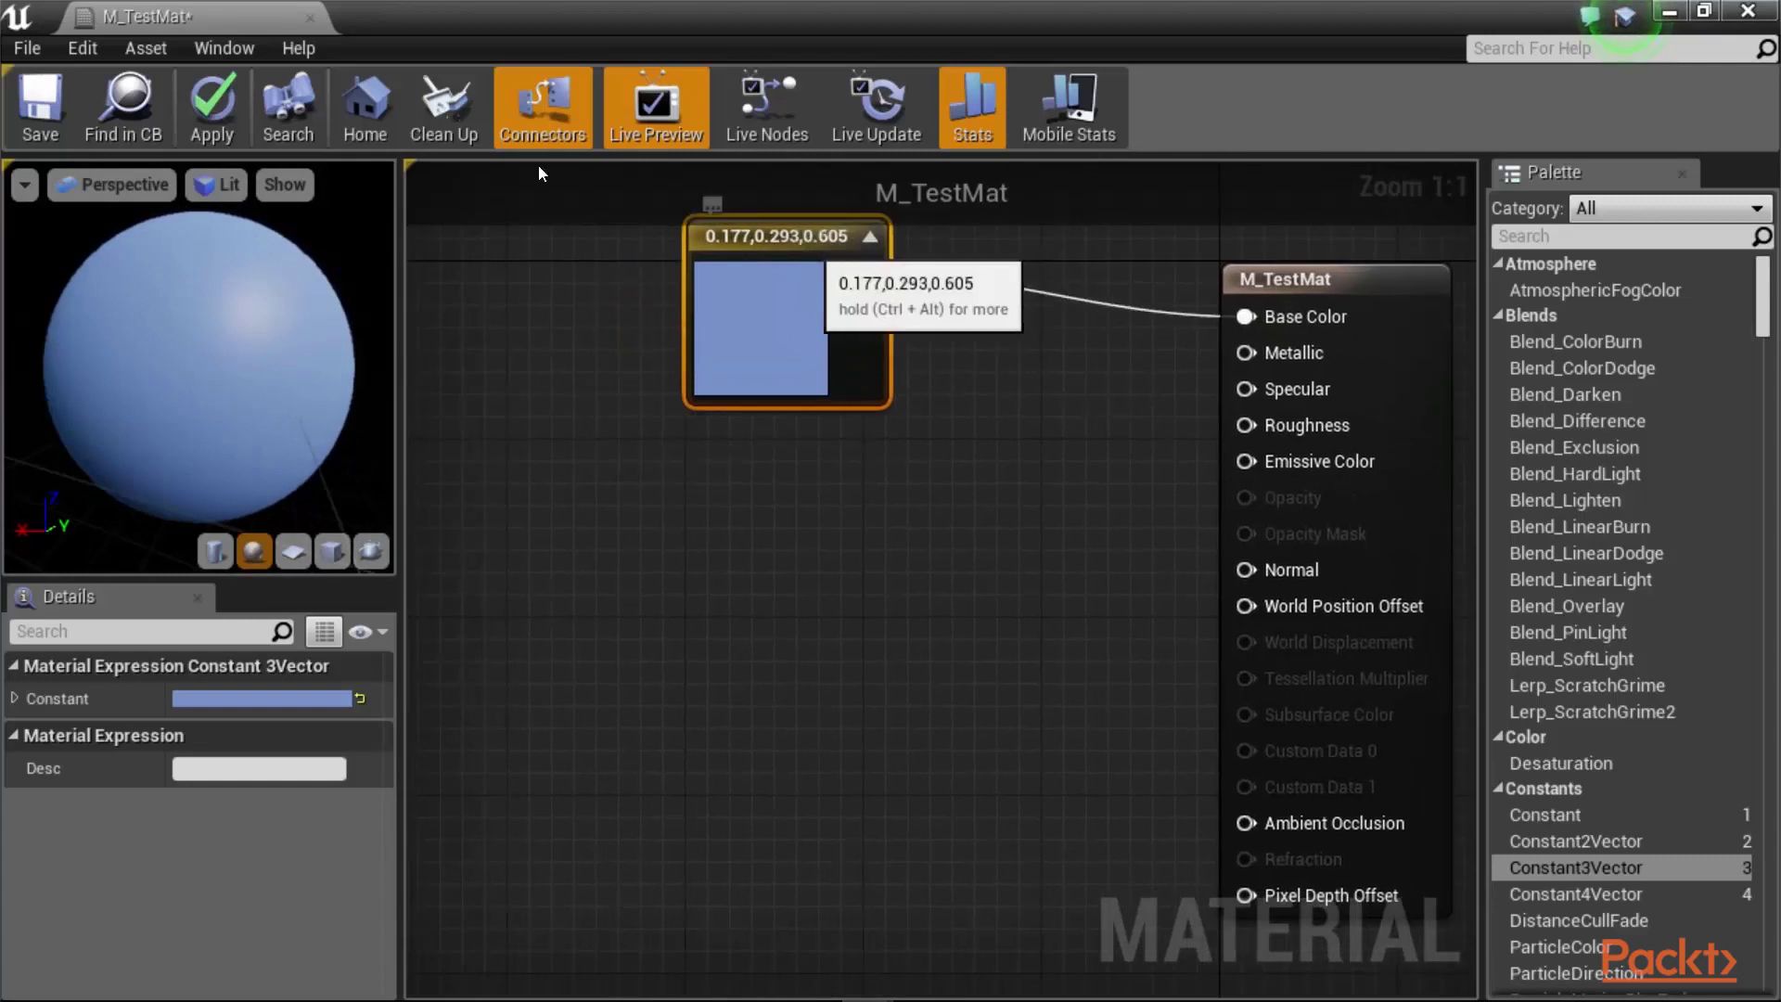
Step: Add a scalar constant wired to Metallic, set it to 0.75, then raise it to 0.9589
{"action": "left_click", "coordinate": [517, 360]}
{"action": "left_click", "coordinate": [770, 530]}
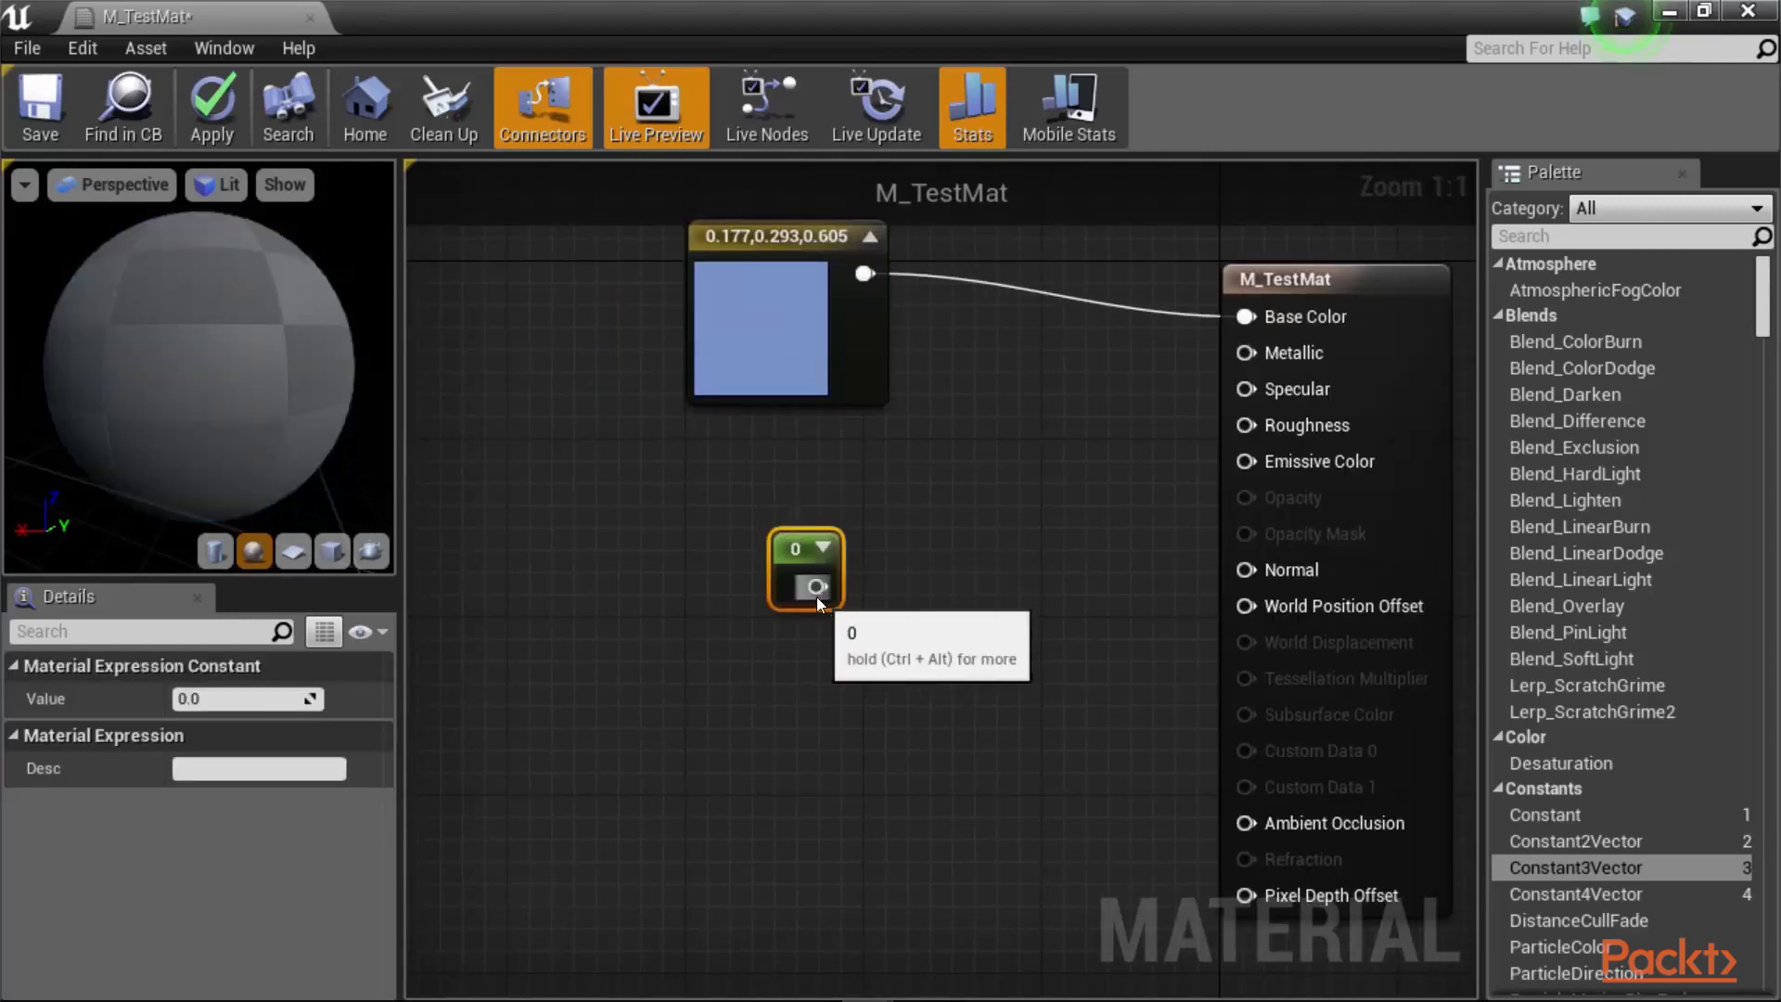
{"action": "left_click_drag", "start_coordinate": [816, 587], "coordinate": [1247, 353]}
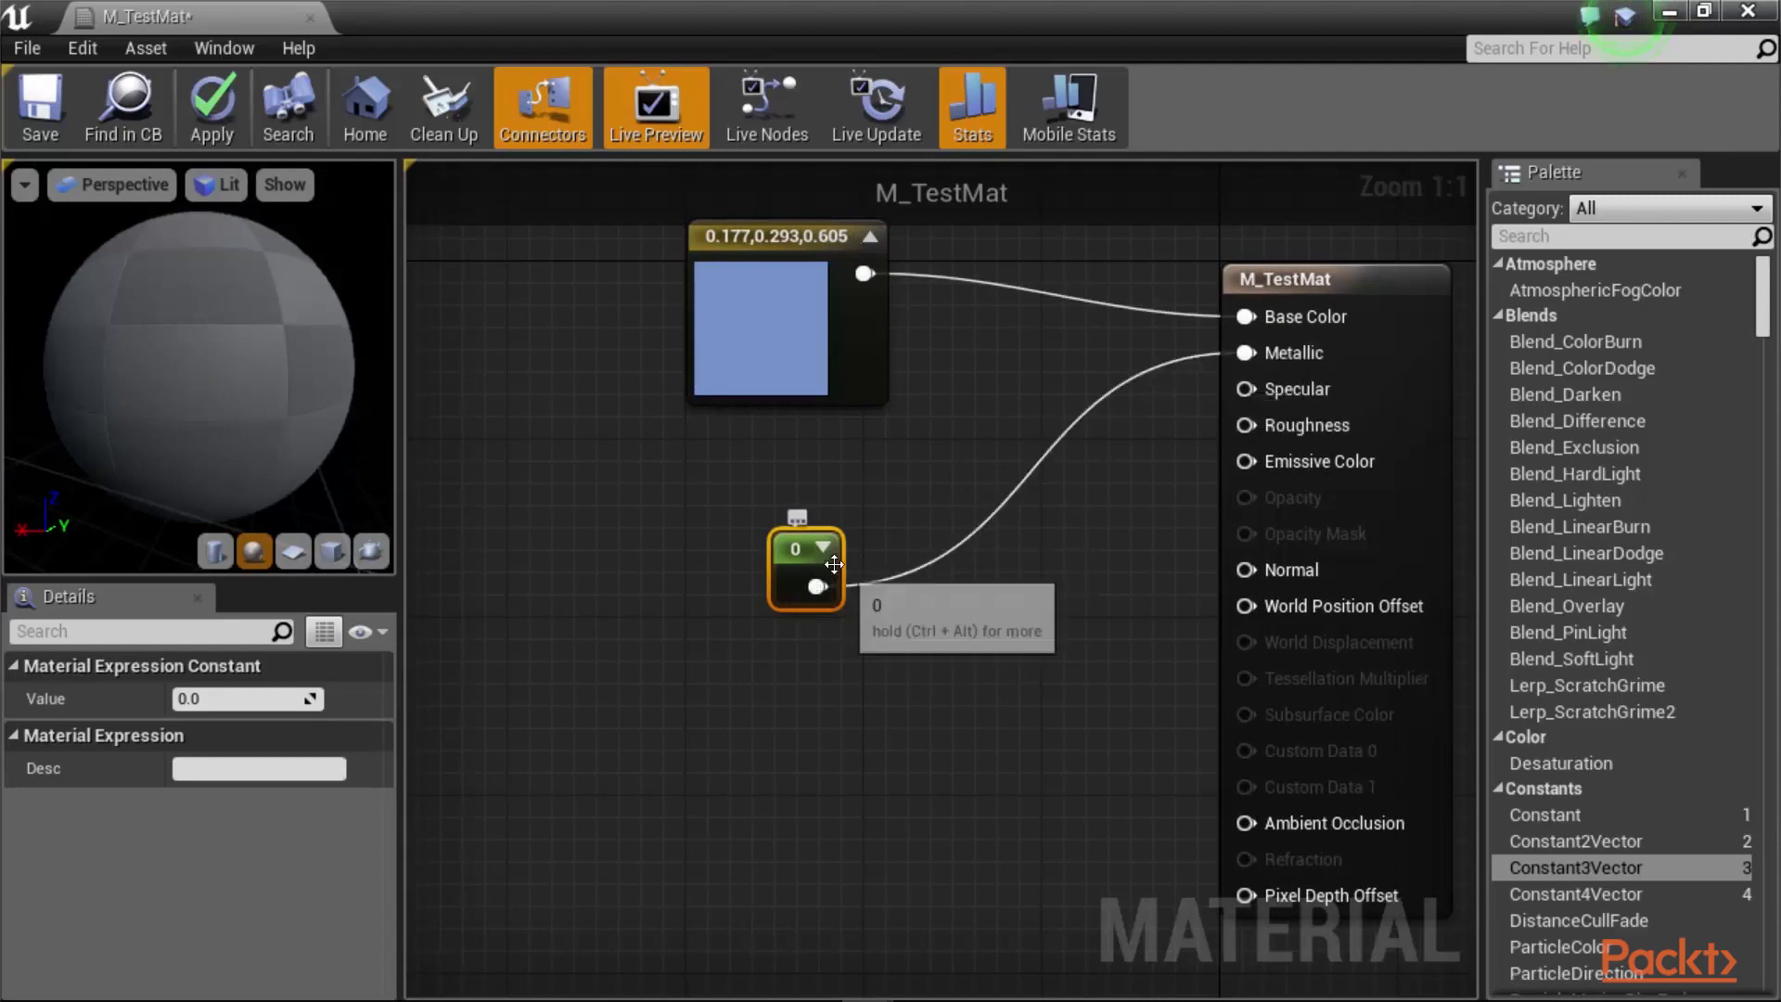
{"action": "left_click_drag", "start_coordinate": [833, 564], "coordinate": [880, 451]}
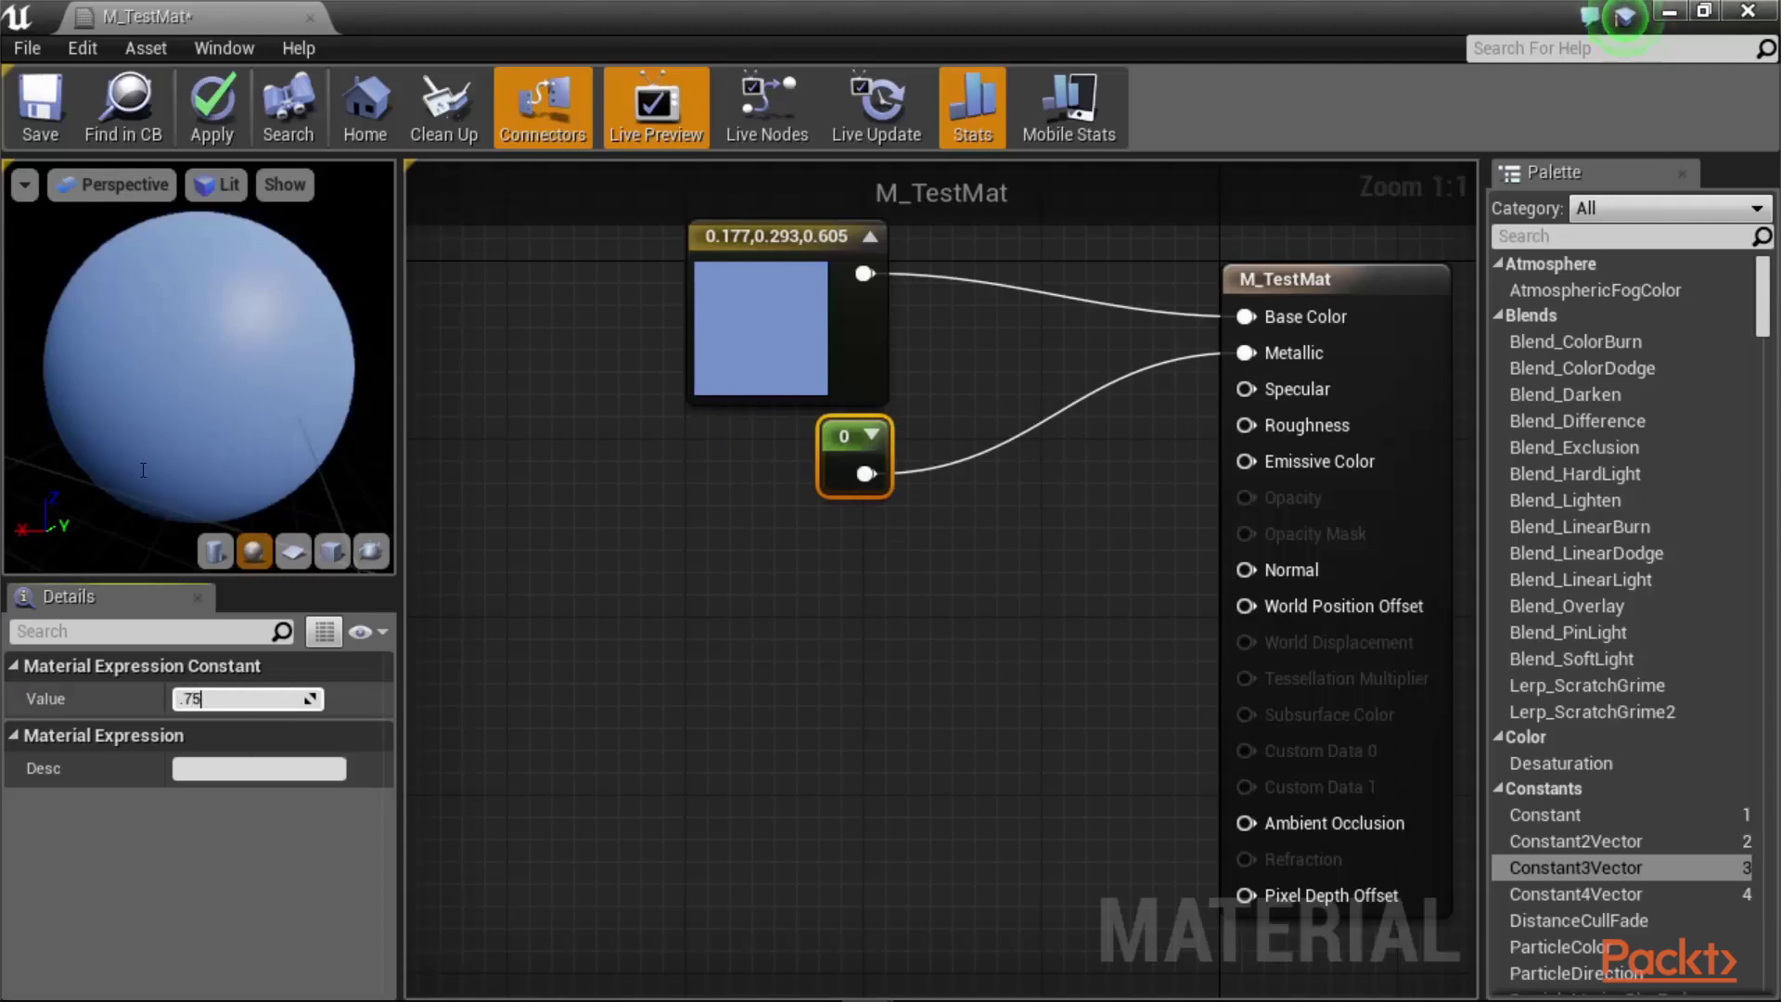
{"action": "key", "text": "Return"}
{"action": "mouse_move", "coordinate": [270, 346]}
{"action": "left_mouse_down"}
{"action": "mouse_move", "coordinate": [222, 360]}
{"action": "mouse_move", "coordinate": [295, 345]}
{"action": "mouse_move", "coordinate": [243, 341]}
{"action": "mouse_move", "coordinate": [241, 364]}
{"action": "mouse_move", "coordinate": [263, 356]}
{"action": "left_mouse_up"}
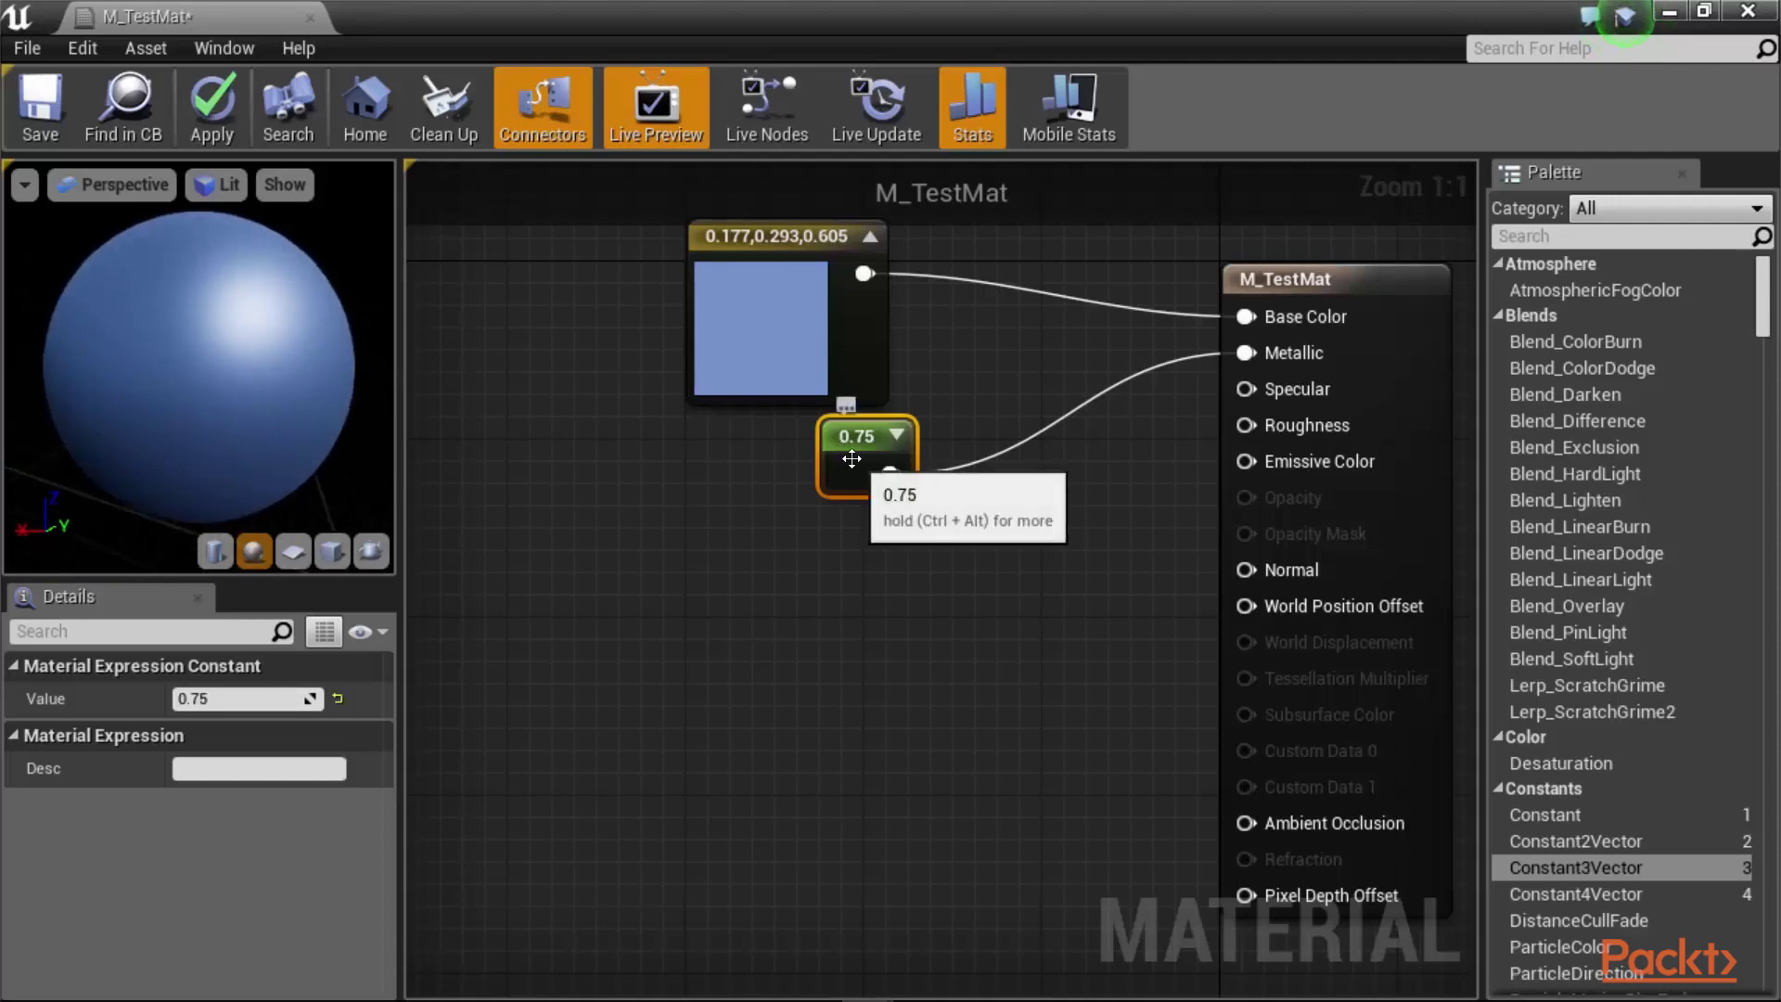
{"action": "left_click_drag", "start_coordinate": [270, 701], "coordinate": [295, 702]}
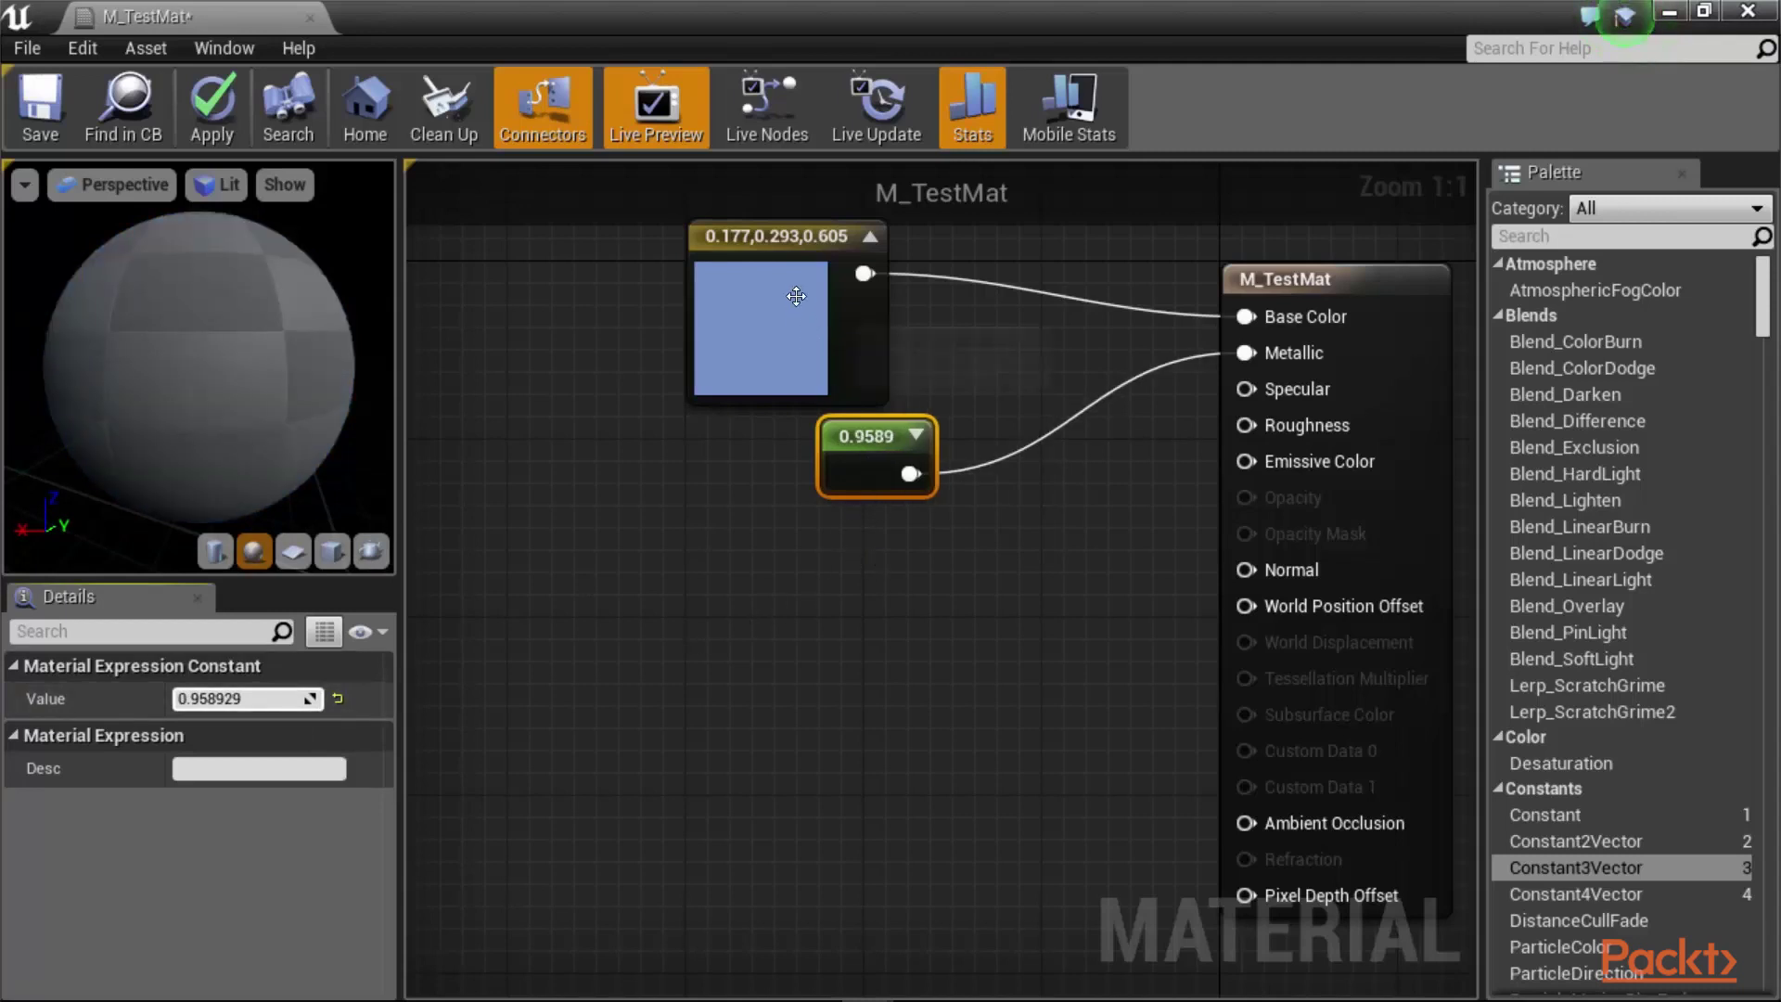
{"action": "left_click_drag", "start_coordinate": [787, 289], "coordinate": [831, 289]}
{"action": "left_click_drag", "start_coordinate": [200, 367], "coordinate": [228, 366]}
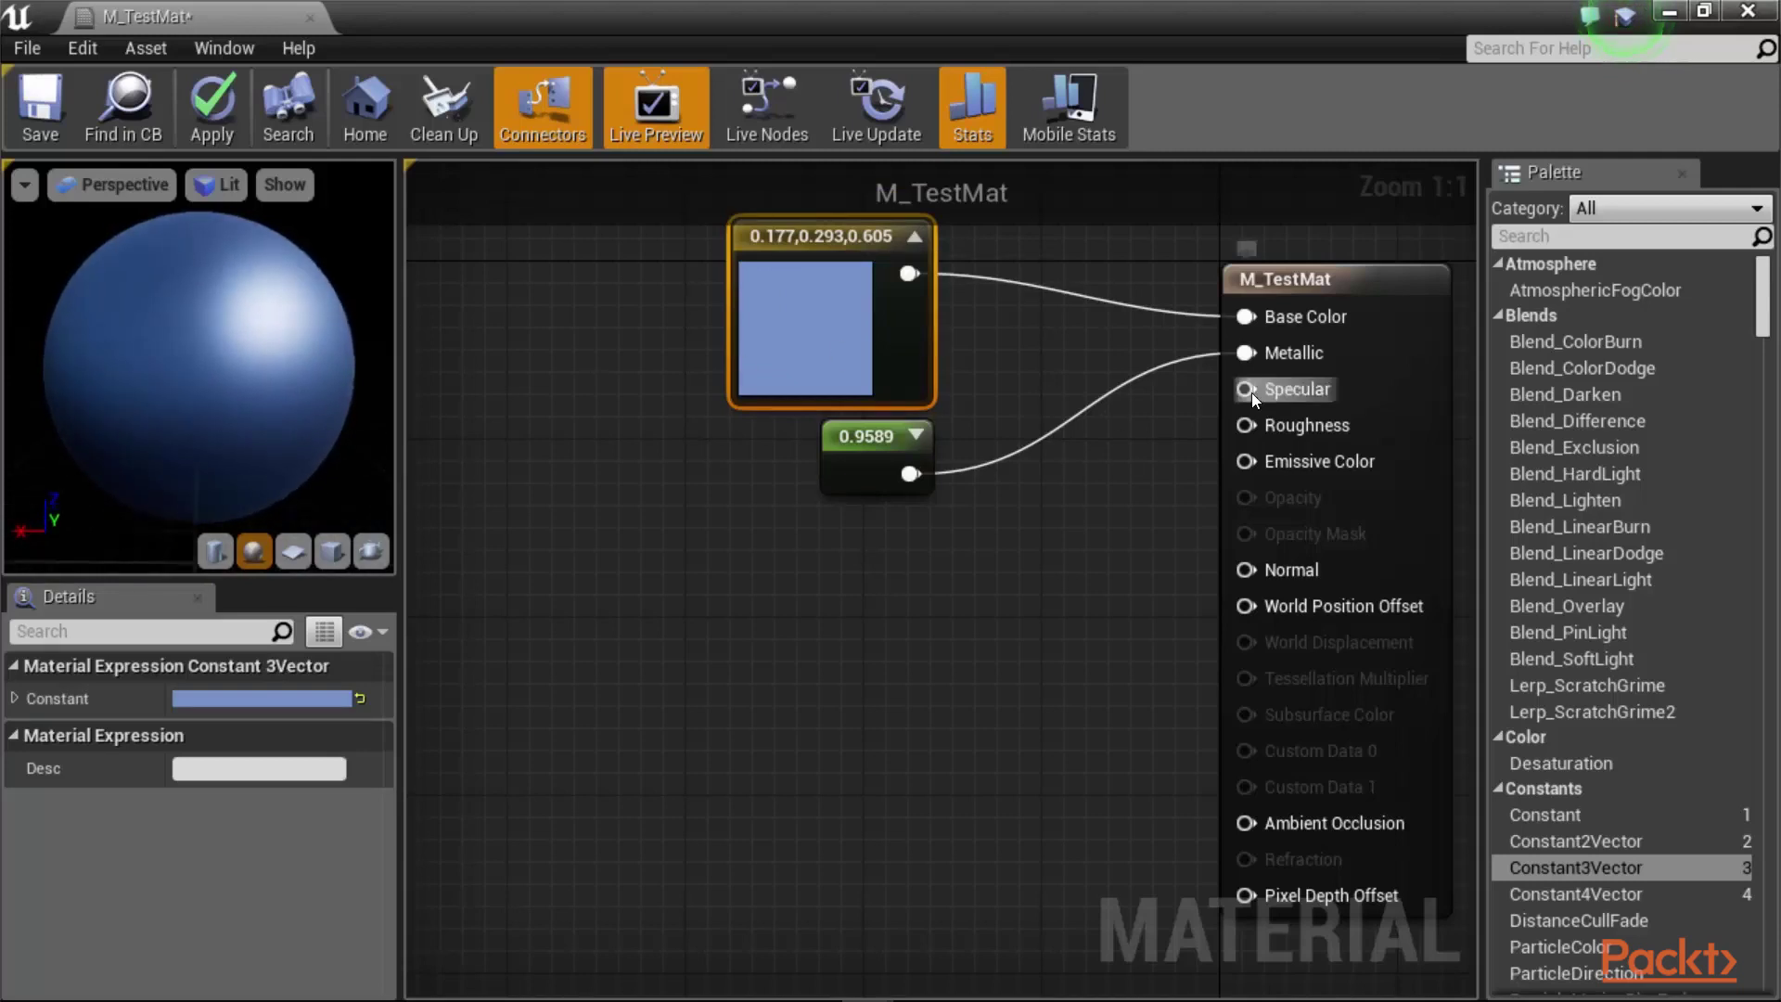
Step: Create a constant from the Specular input and set its value to 1
{"action": "left_click_drag", "start_coordinate": [1250, 393], "coordinate": [938, 584]}
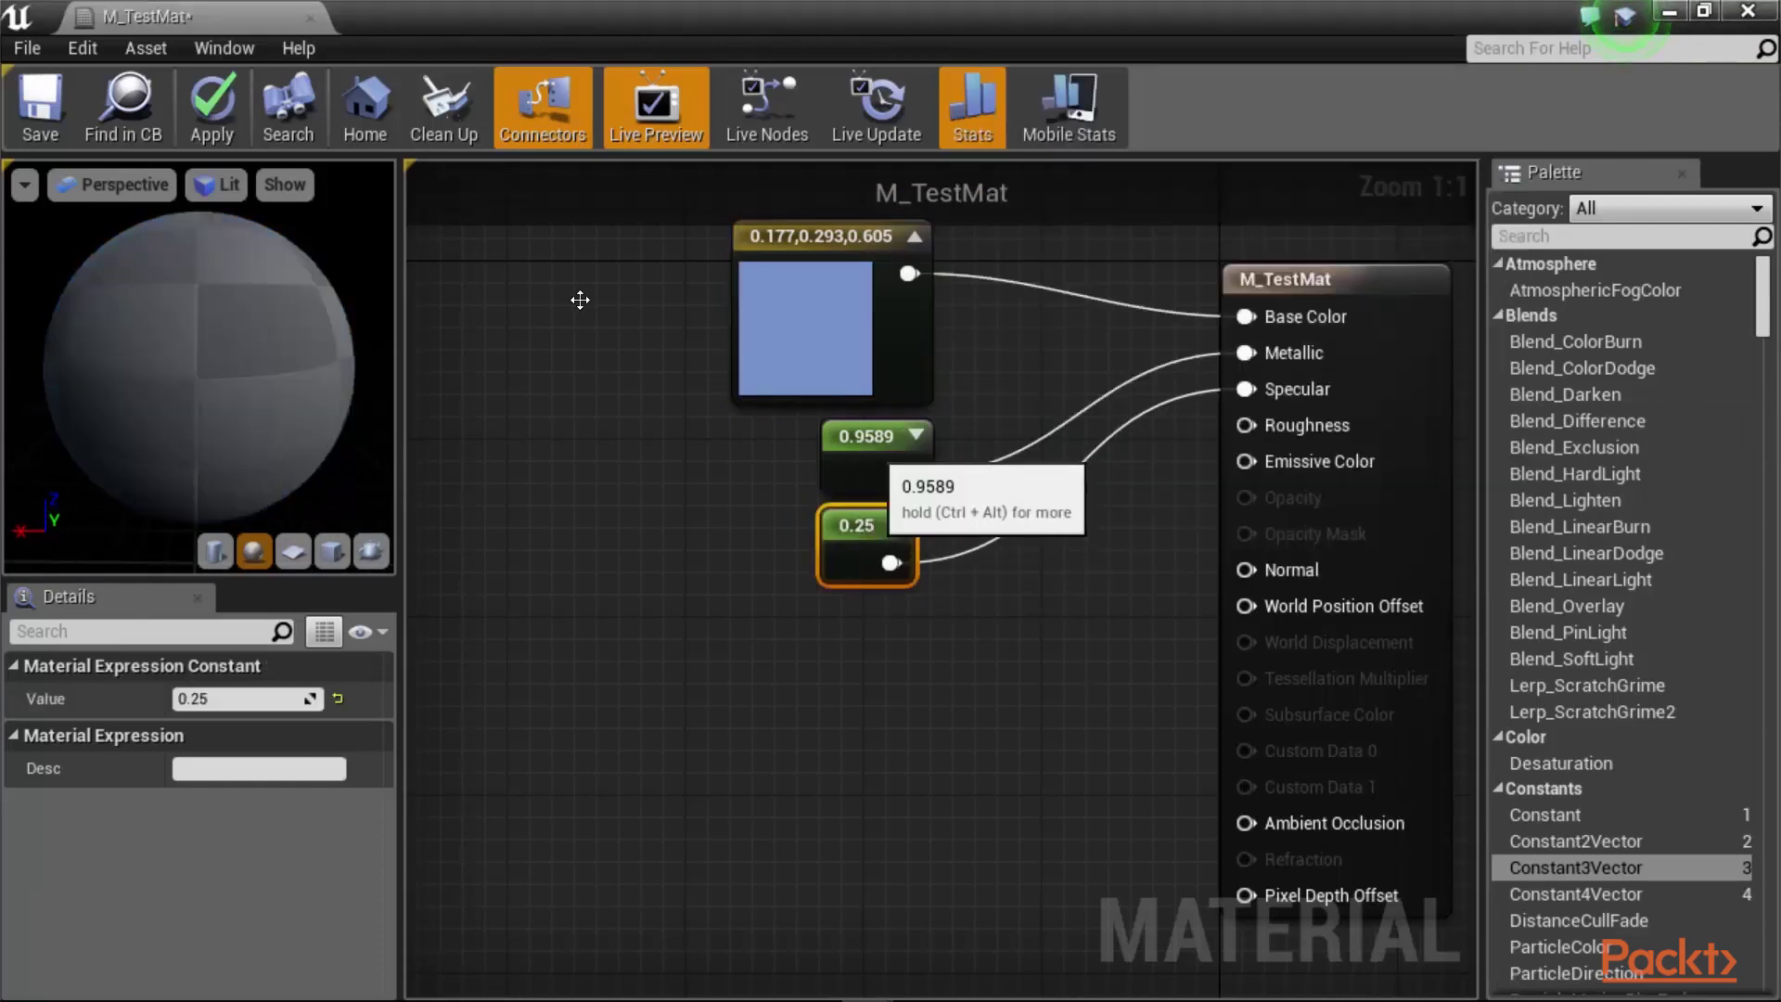
{"action": "left_click", "coordinate": [864, 443]}
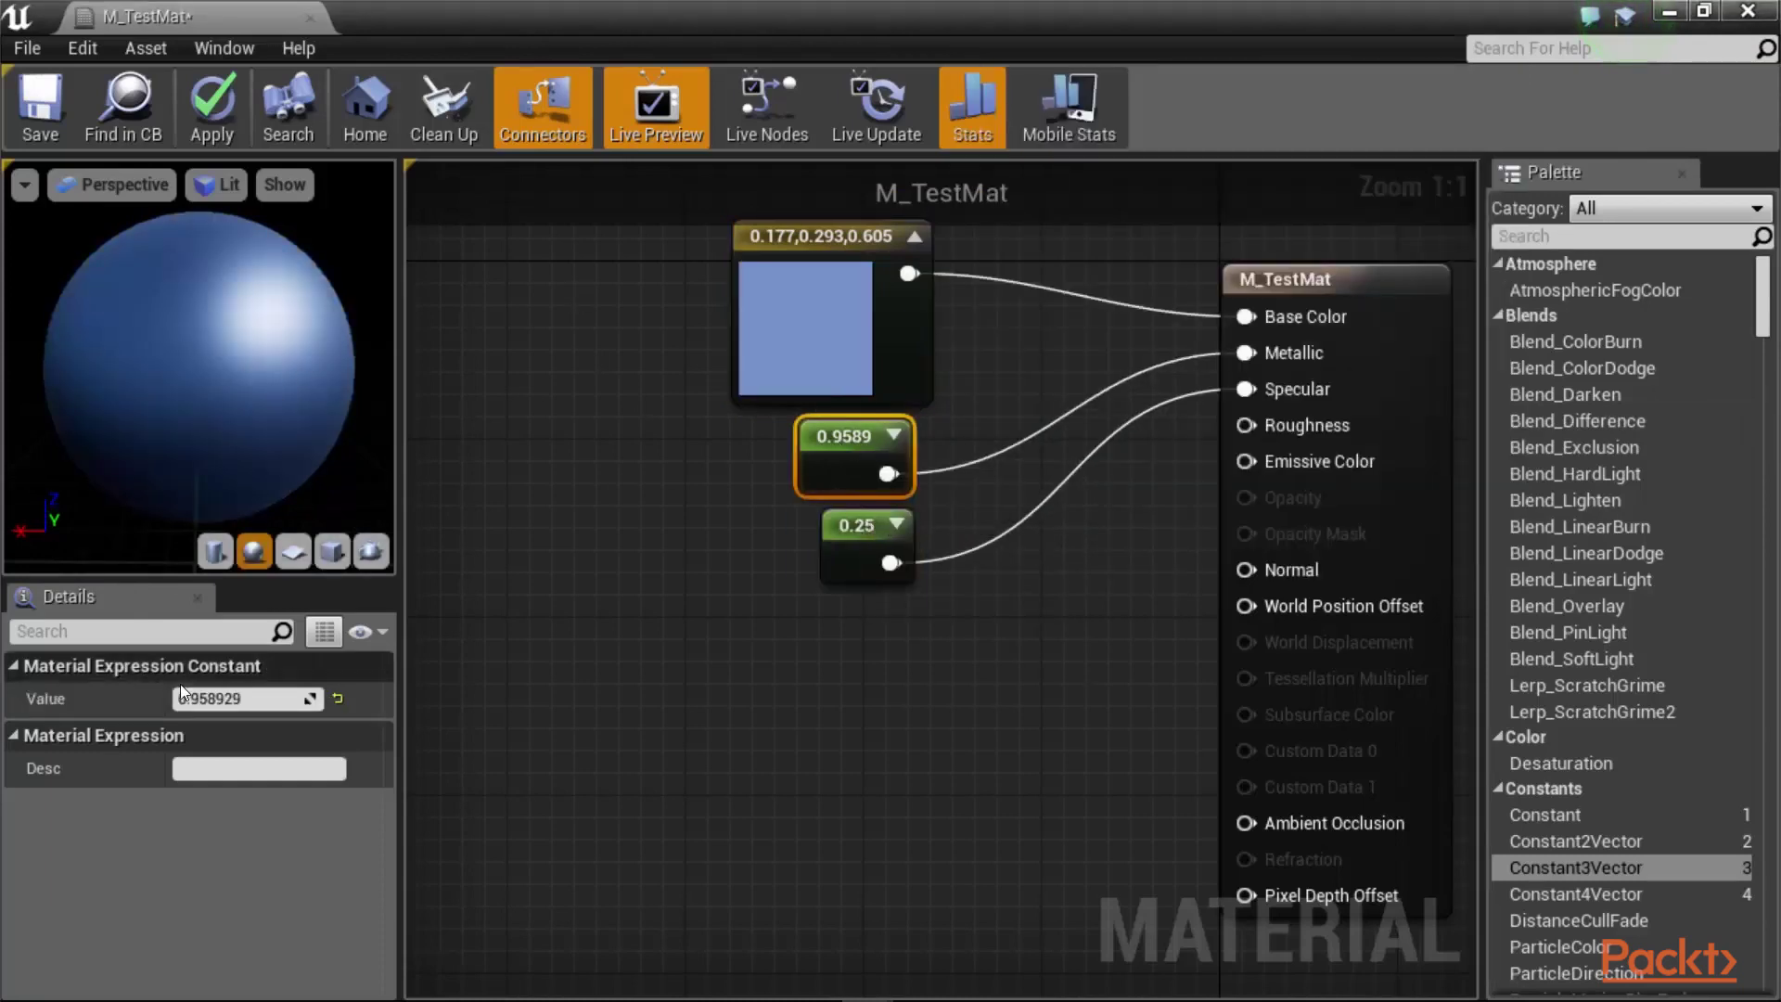
{"action": "left_click", "coordinate": [848, 555]}
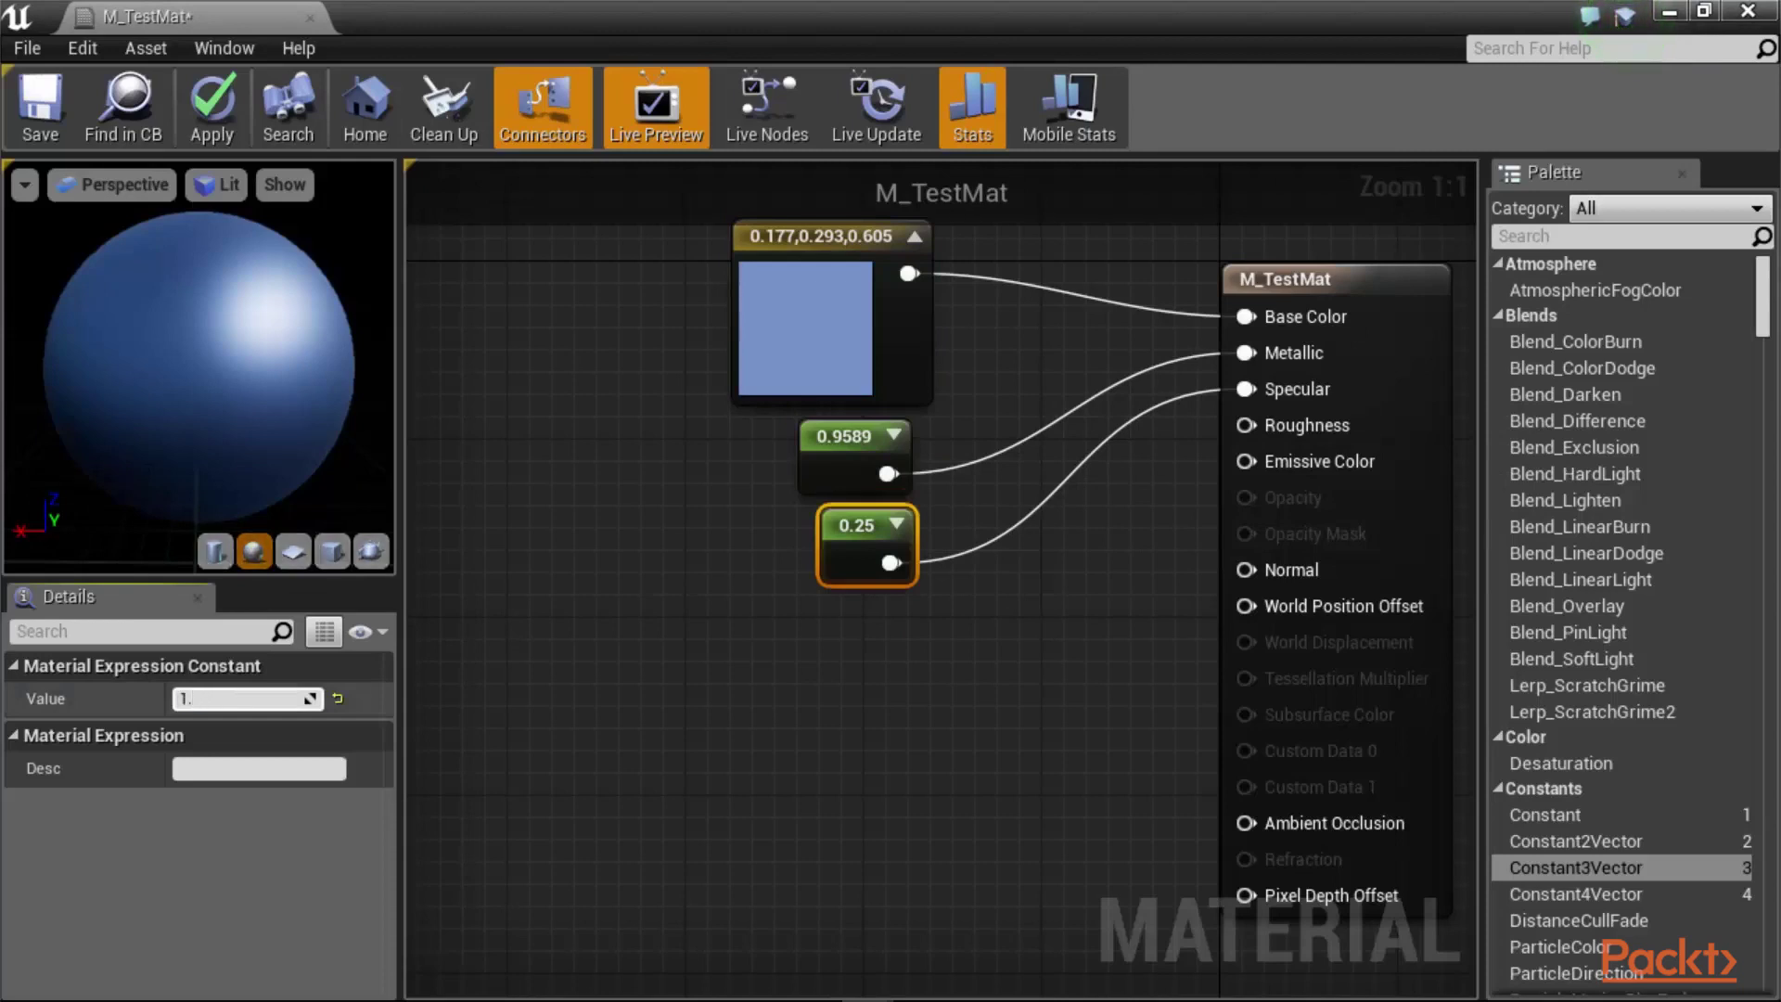
{"action": "type", "text": "1."}
{"action": "key", "text": "Return"}
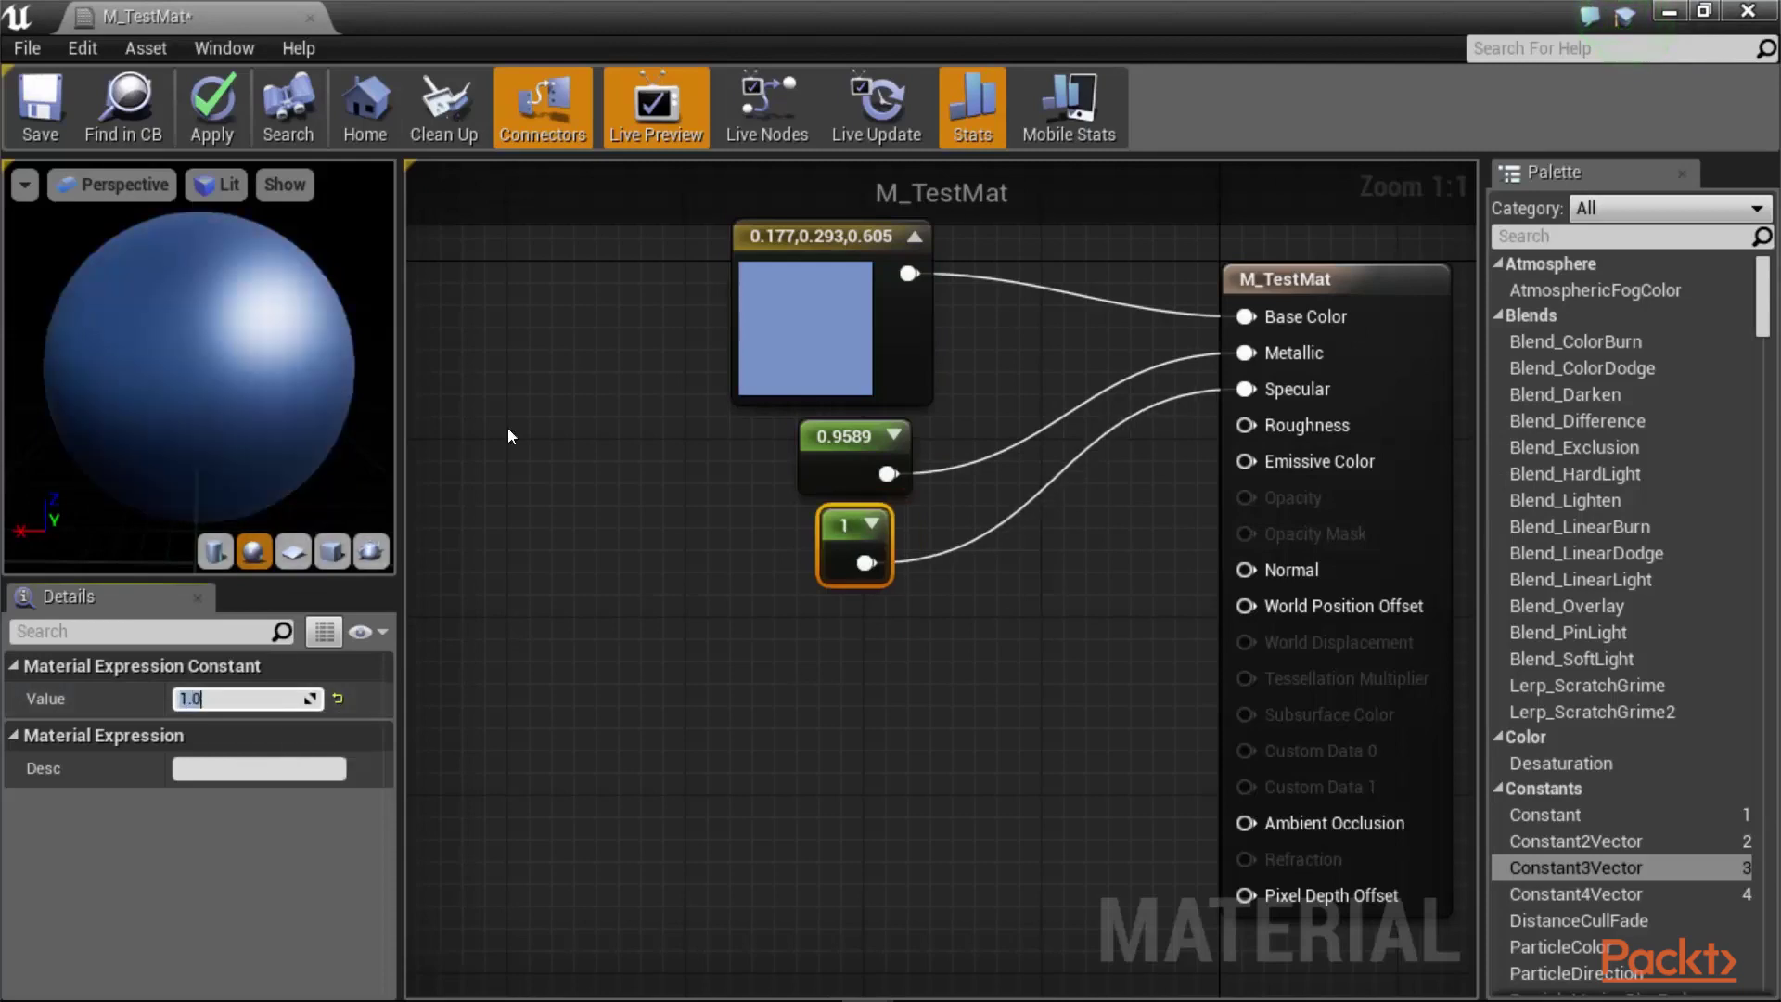
Step: Raise the Specular constant to 20 and place another empty constant below it
{"action": "left_click_drag", "start_coordinate": [265, 332], "coordinate": [332, 278]}
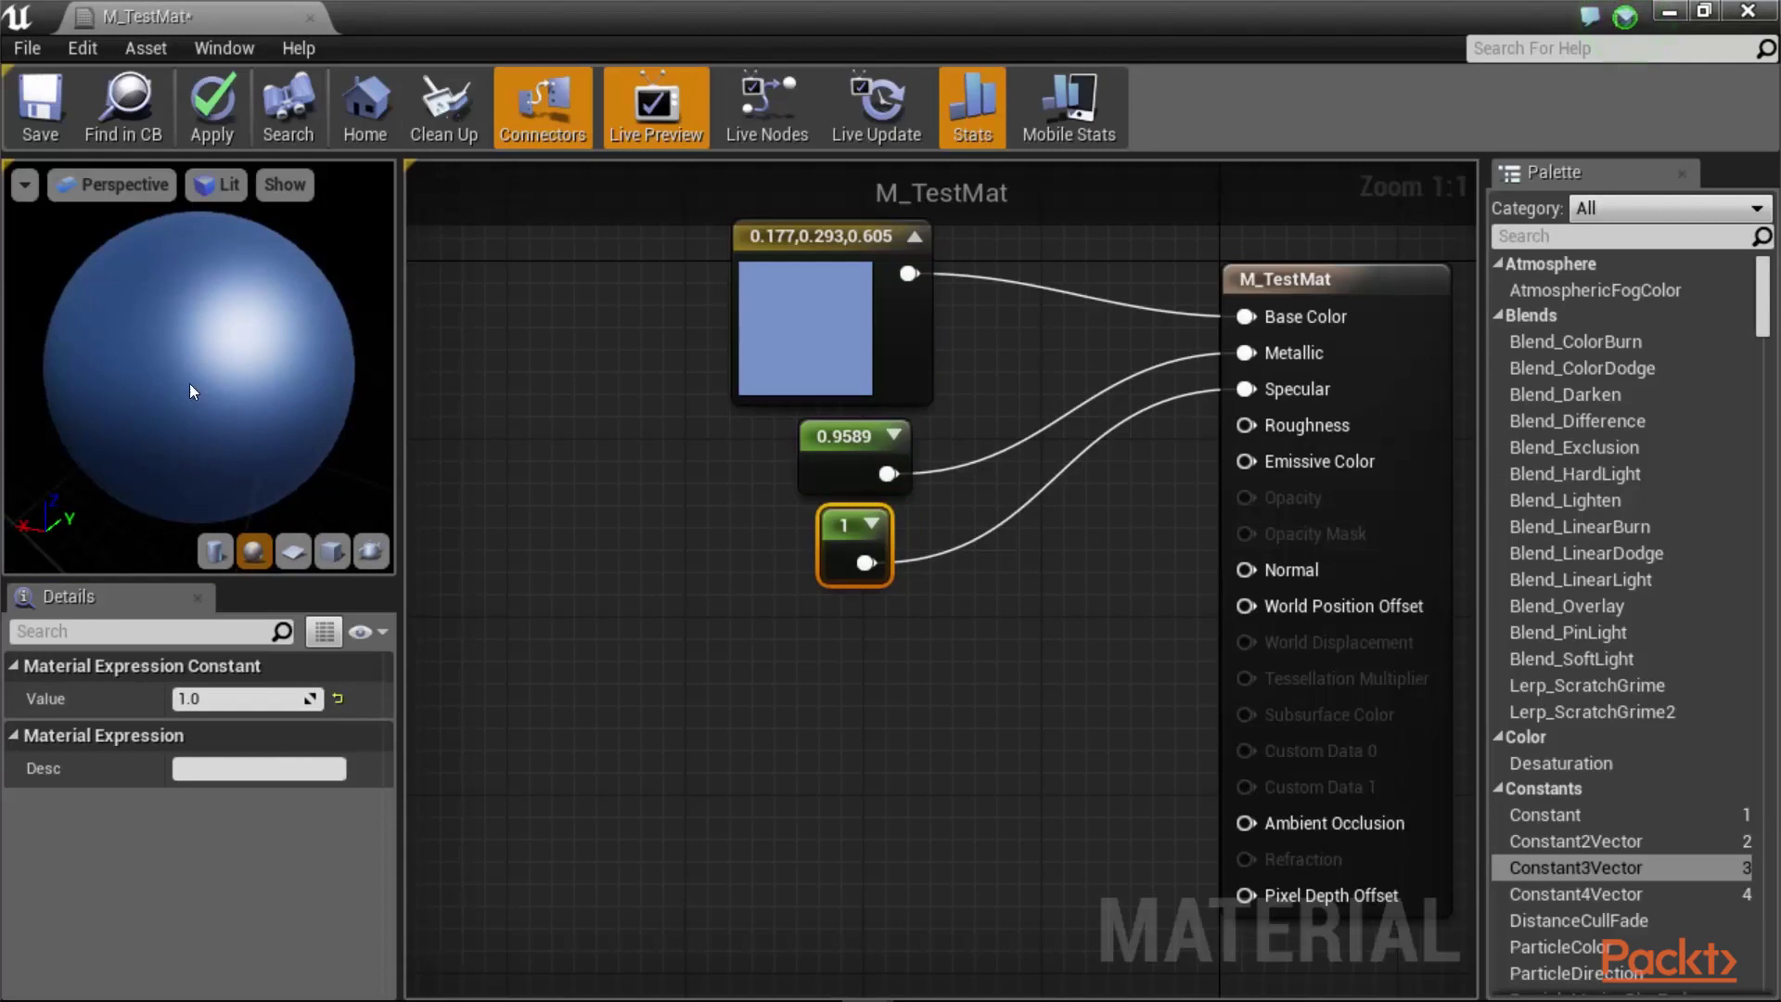
{"action": "type", "text": "20"}
{"action": "key", "text": "Return"}
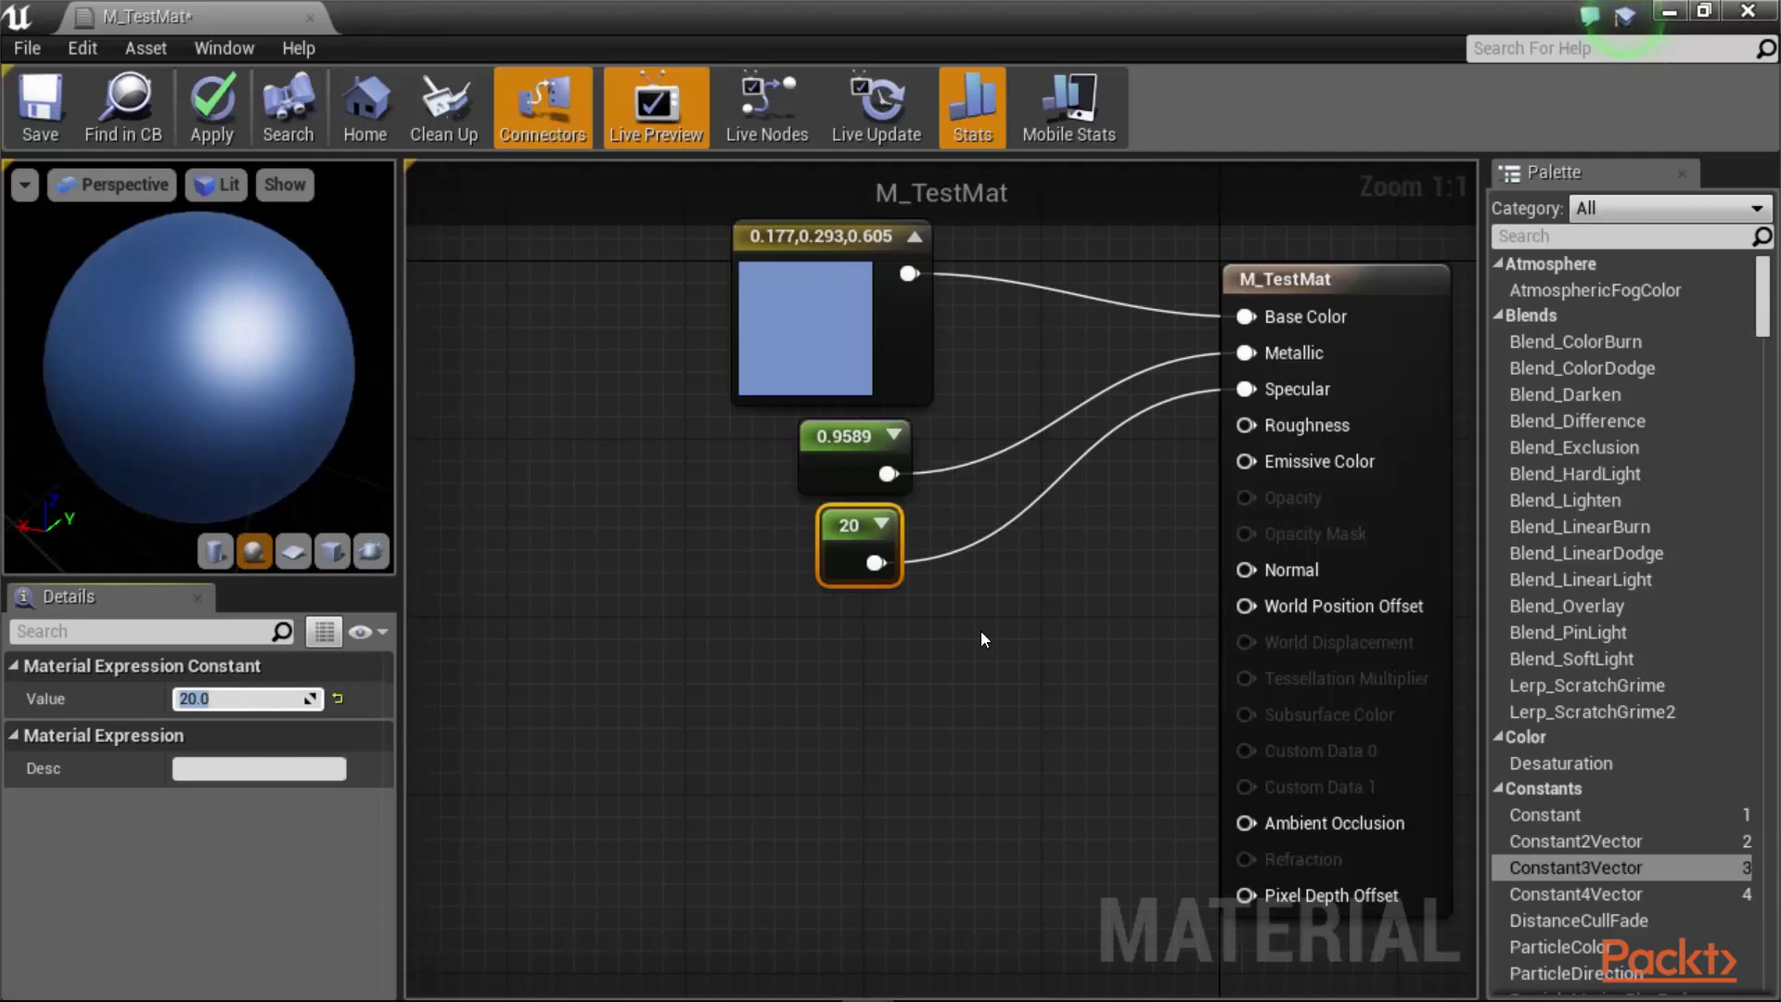
{"action": "left_click", "coordinate": [586, 423]}
{"action": "key", "text": "1"}
{"action": "left_click", "coordinate": [875, 642]}
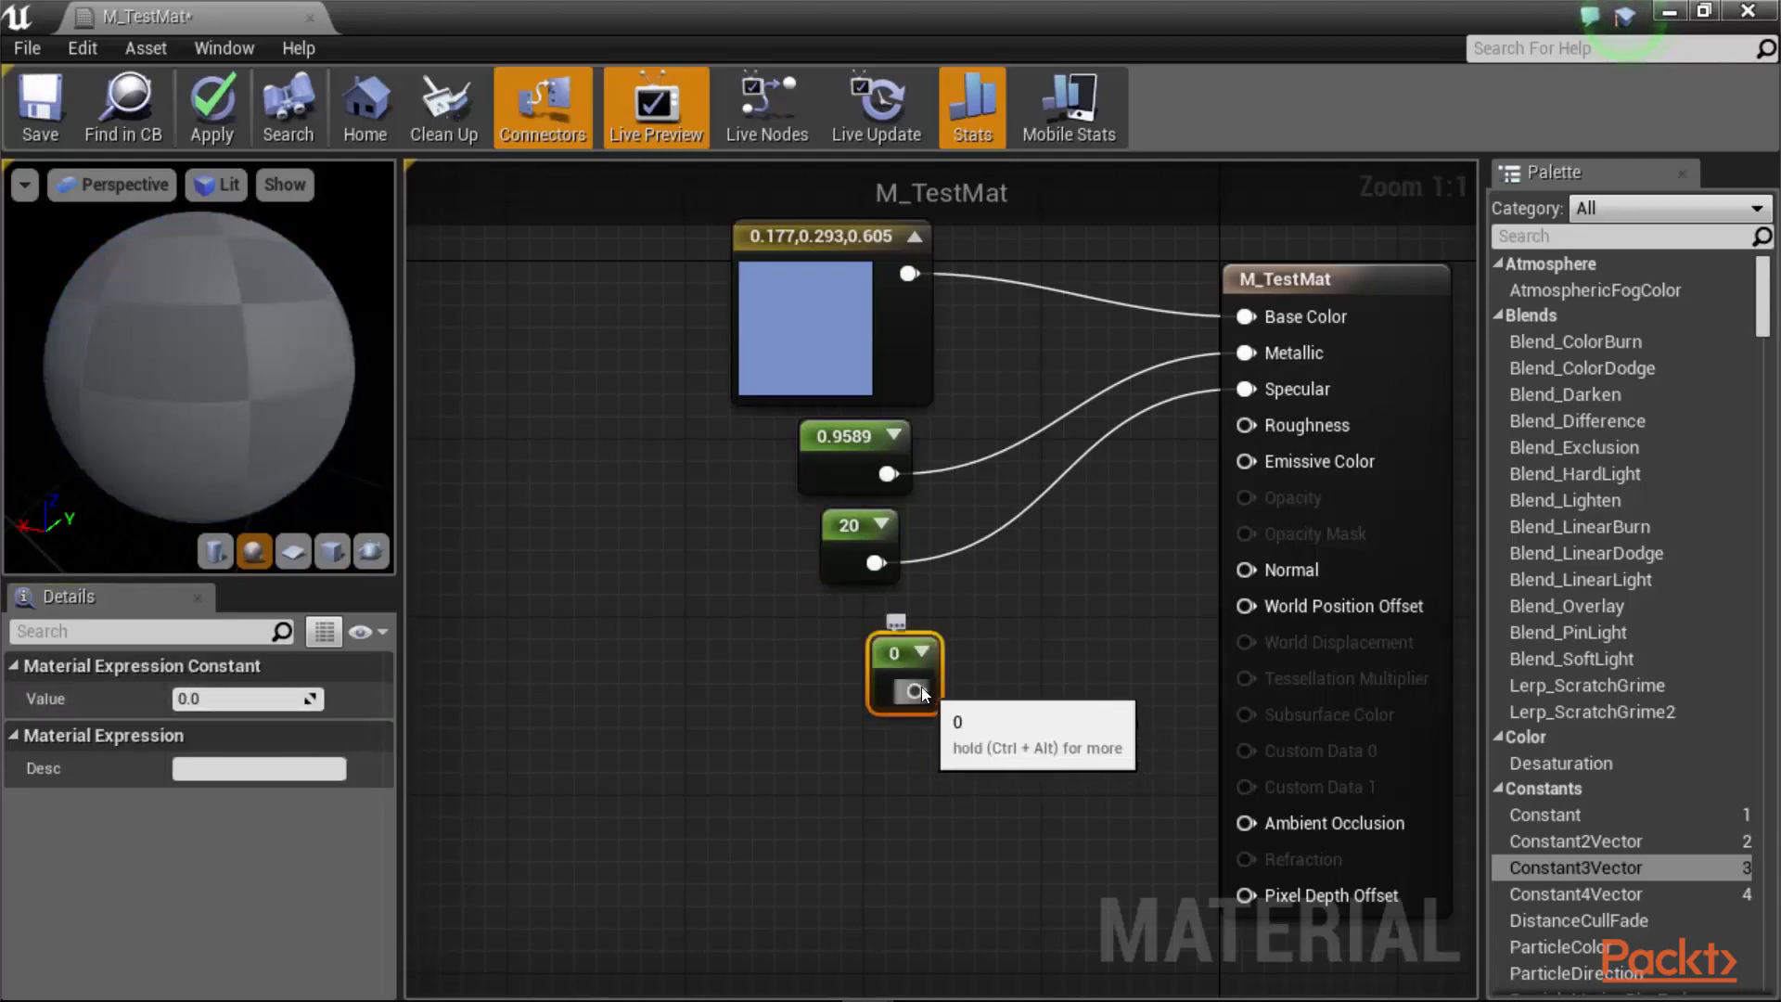
Step: Wire the new constant to Roughness, try 0.5, then settle on 0.2 for glossy reflections
{"action": "left_click_drag", "start_coordinate": [913, 691], "coordinate": [1246, 424]}
{"action": "left_click_drag", "start_coordinate": [866, 661], "coordinate": [833, 621]}
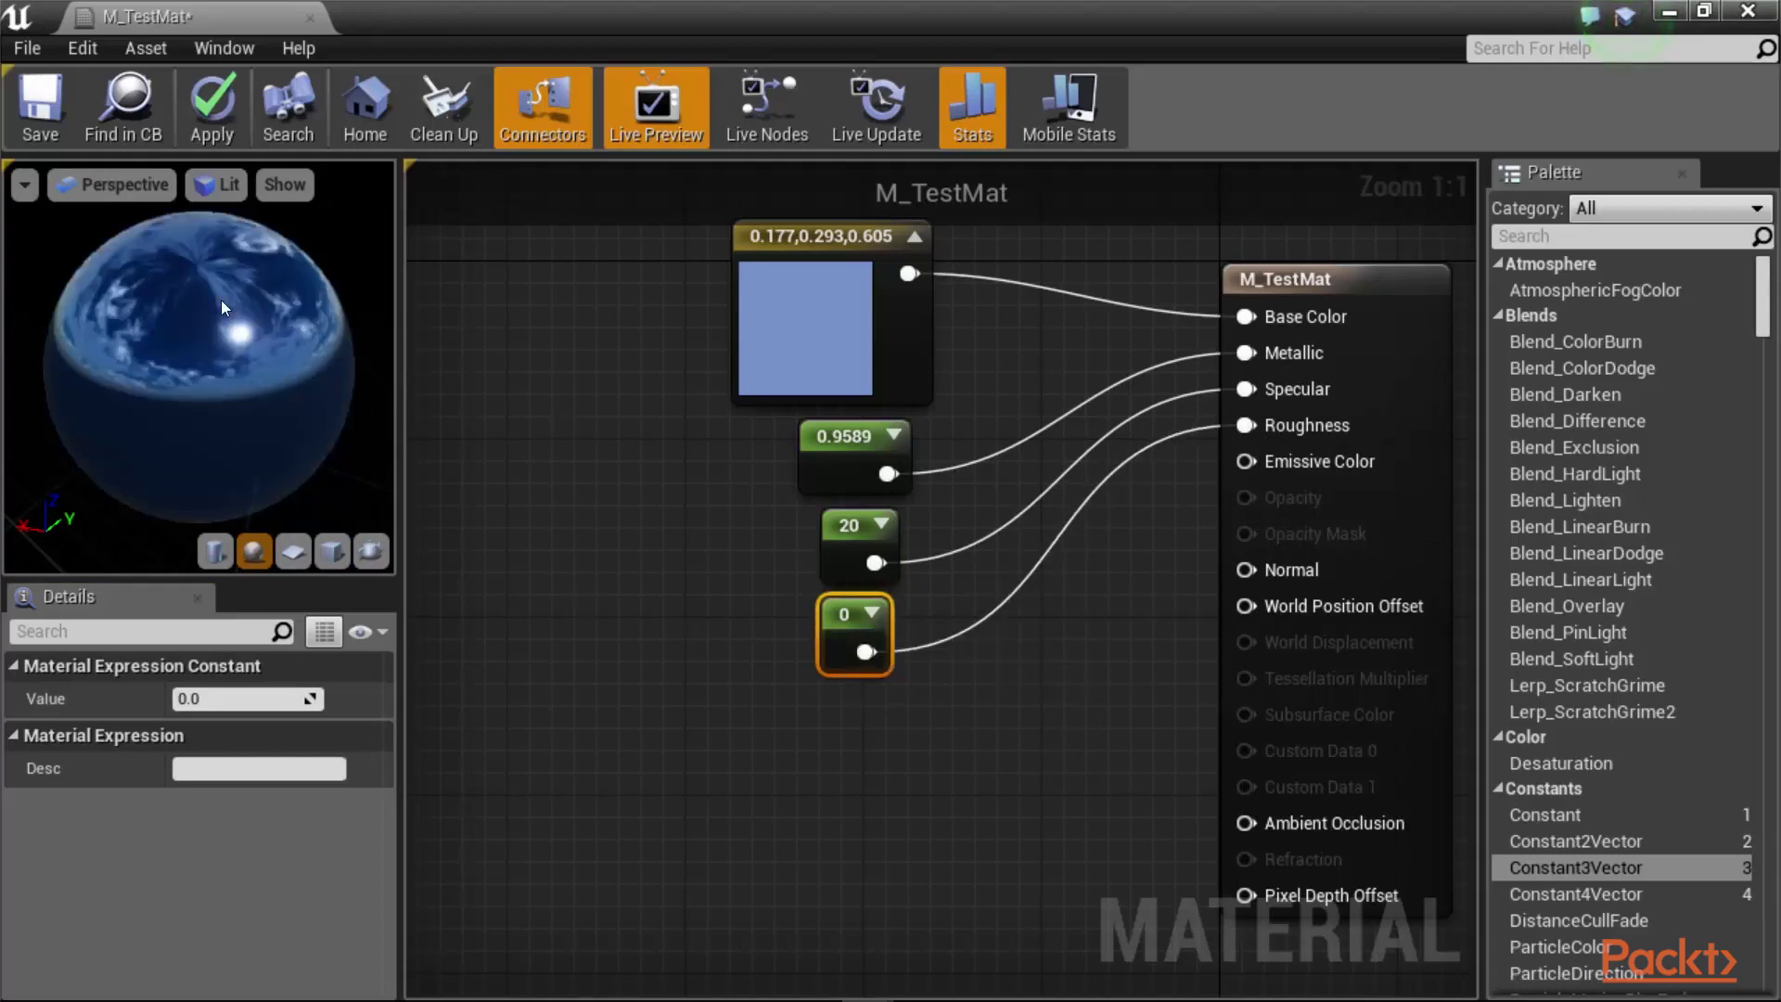
{"action": "left_click_drag", "start_coordinate": [220, 298], "coordinate": [234, 247]}
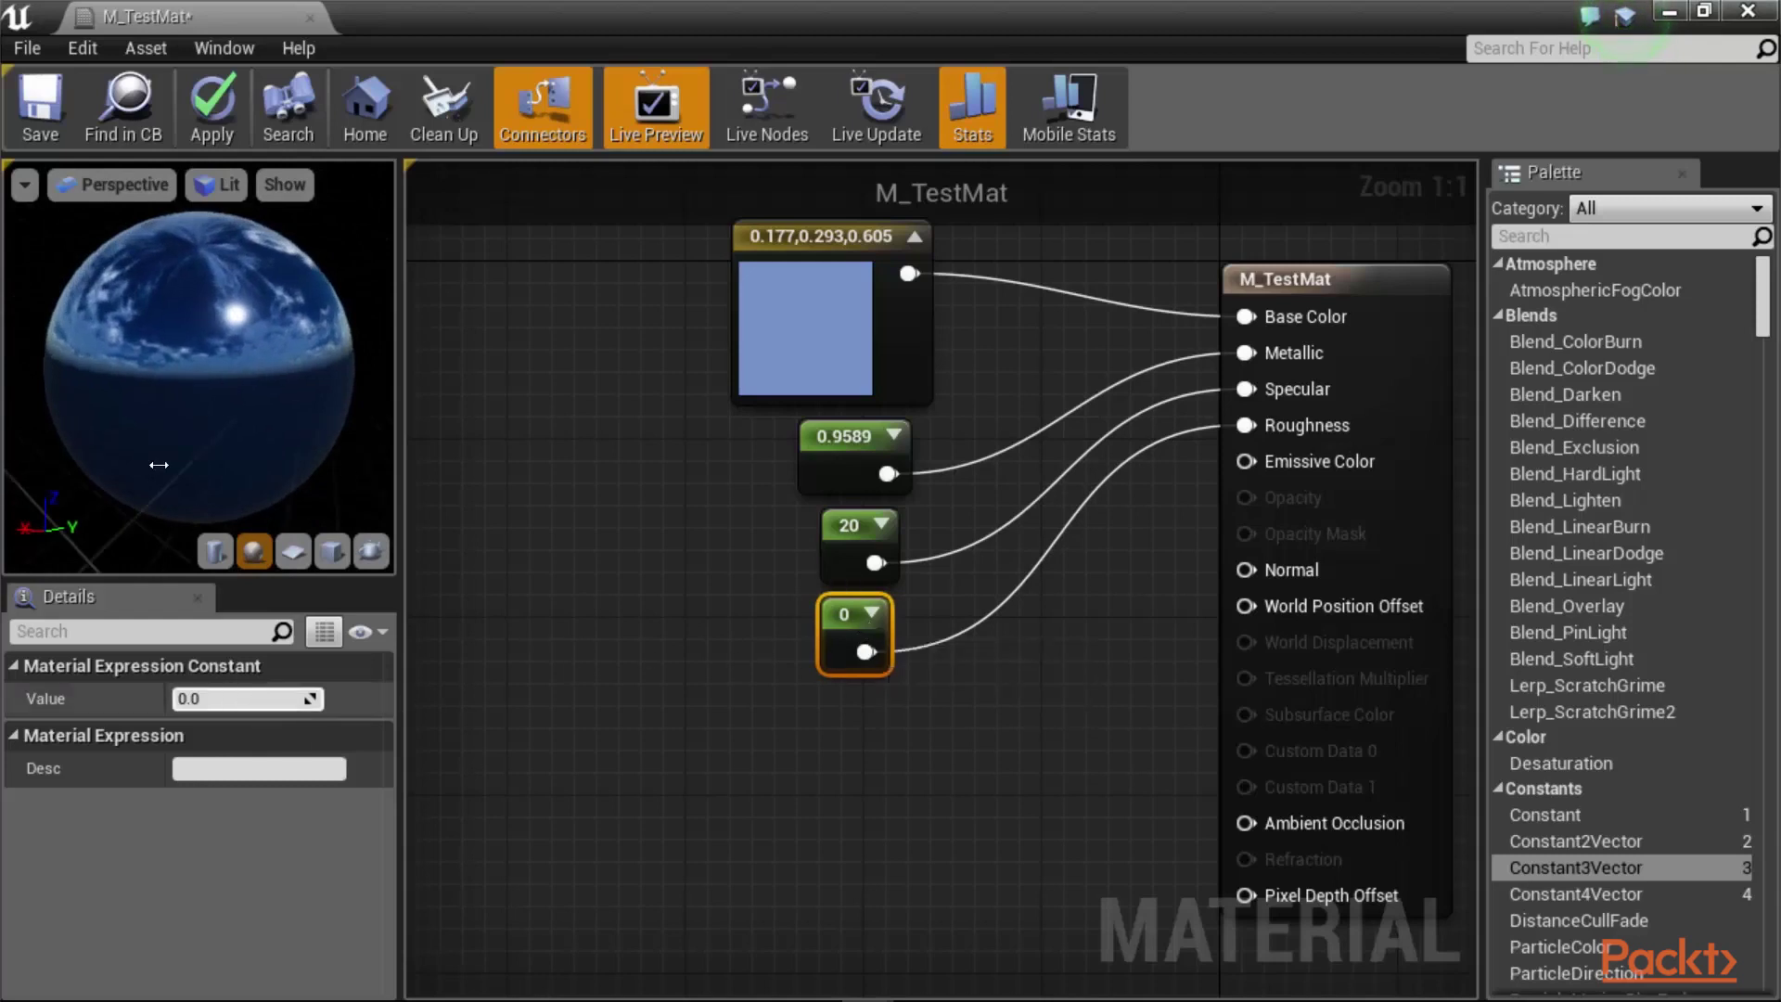
{"action": "type", "text": "0.5"}
{"action": "key", "text": "Return"}
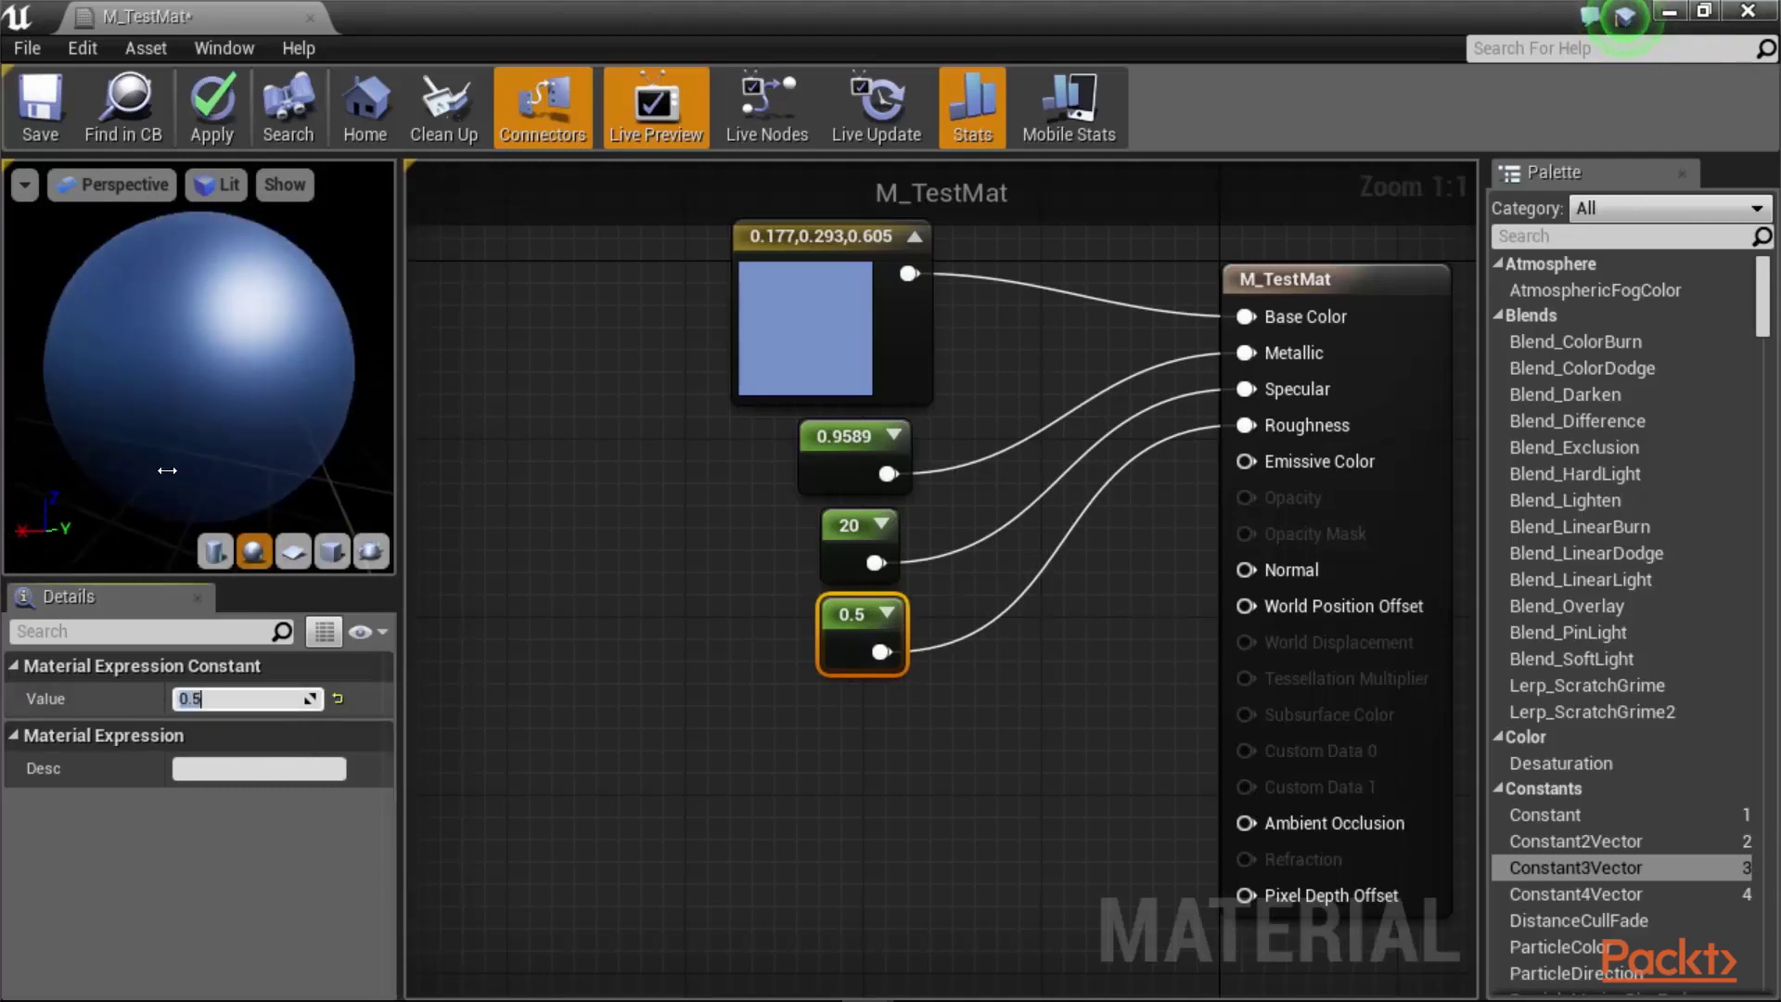
{"action": "type", "text": "0.2"}
{"action": "key", "text": "Return"}
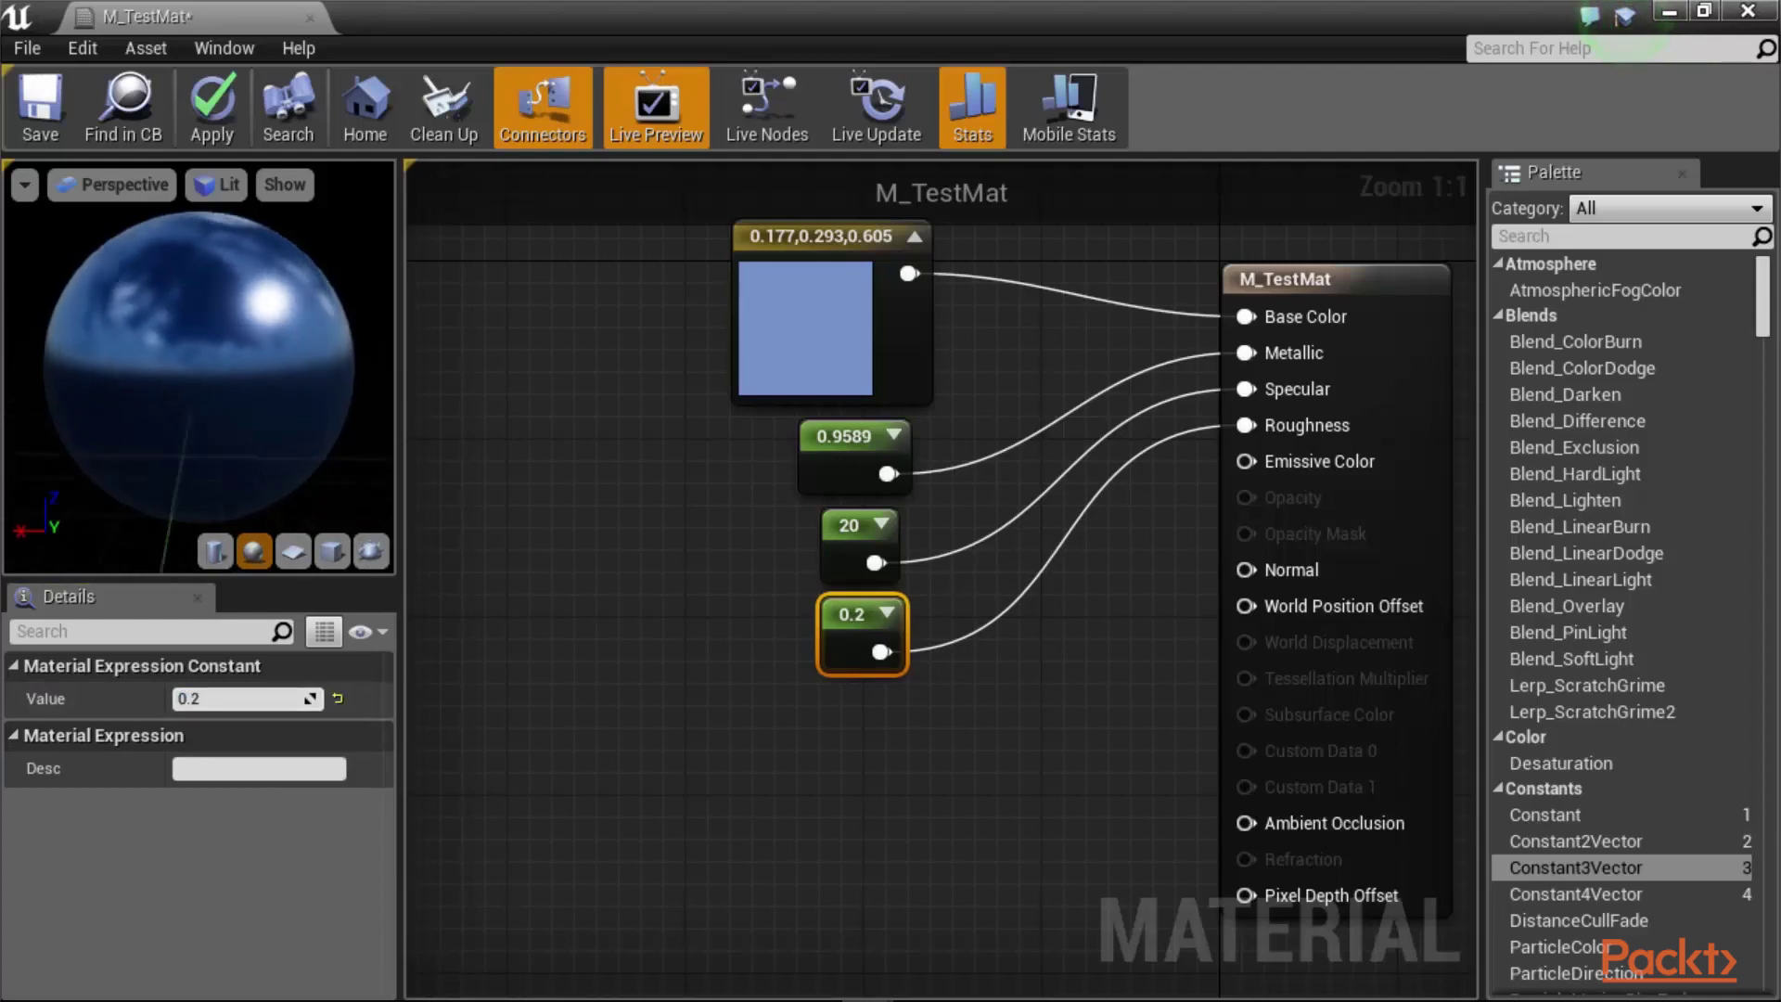
{"action": "left_click_drag", "start_coordinate": [223, 371], "coordinate": [130, 371]}
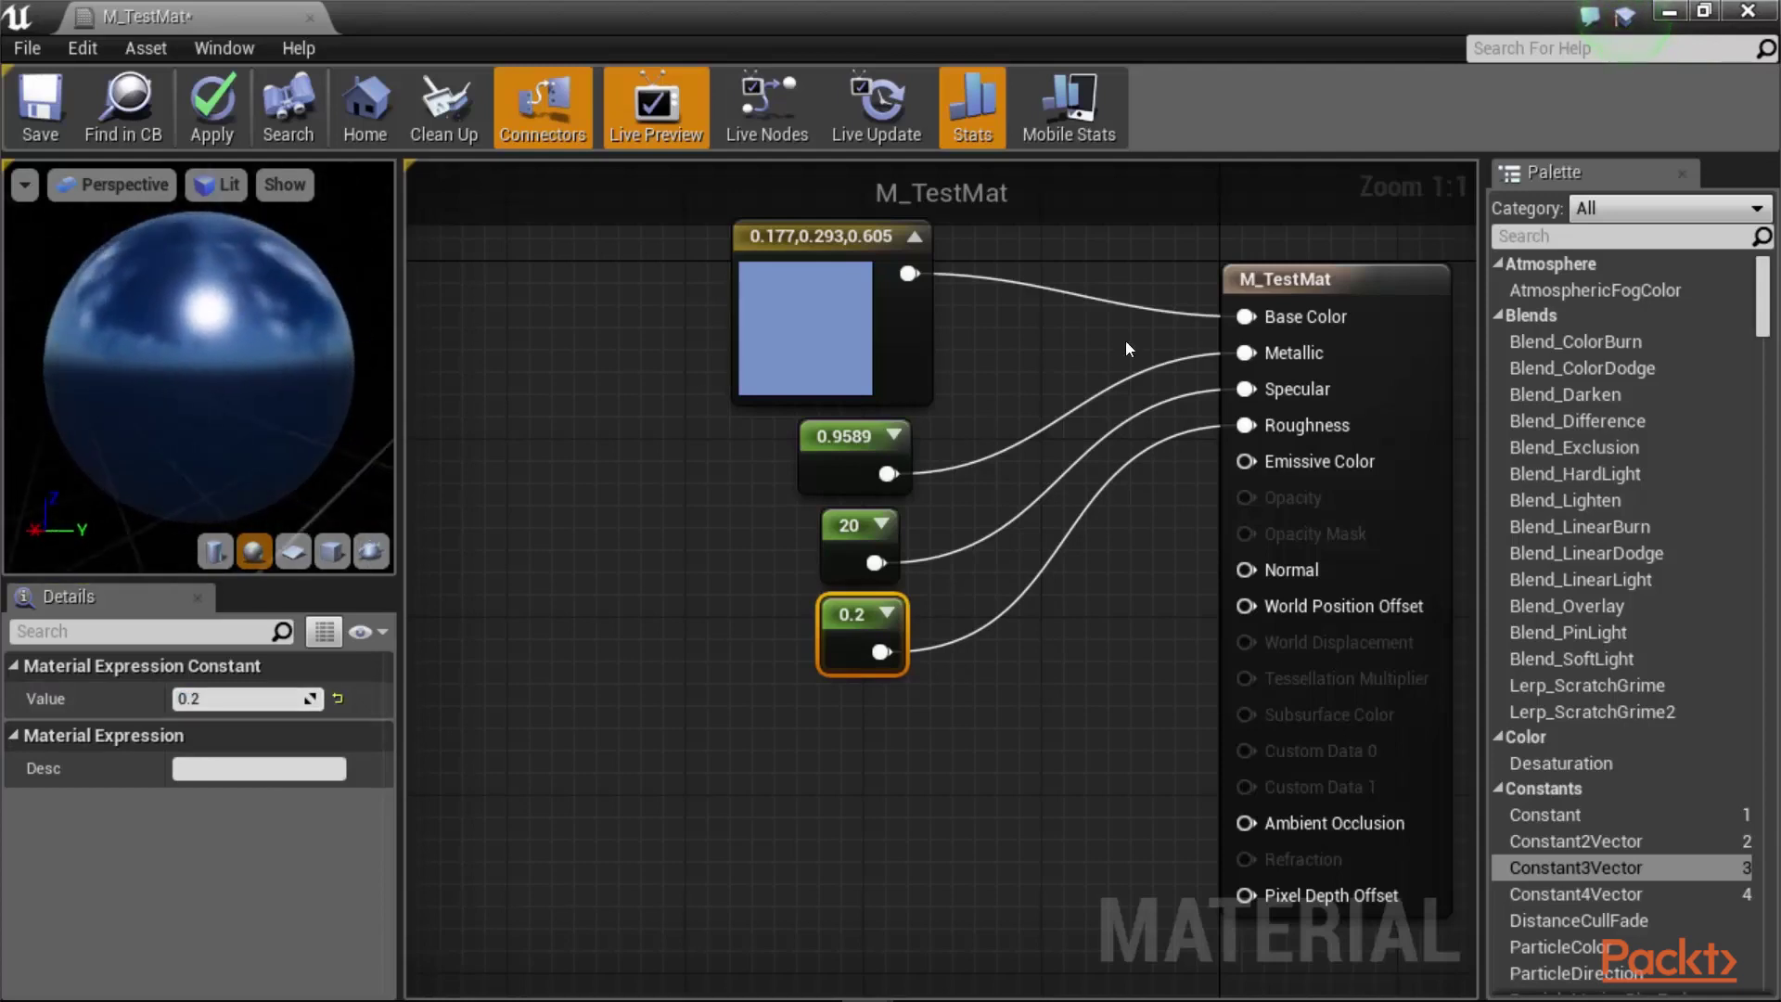
Step: Add a Texture Sample node below the constants
{"action": "right_click_drag", "start_coordinate": [781, 436], "coordinate": [597, 511]}
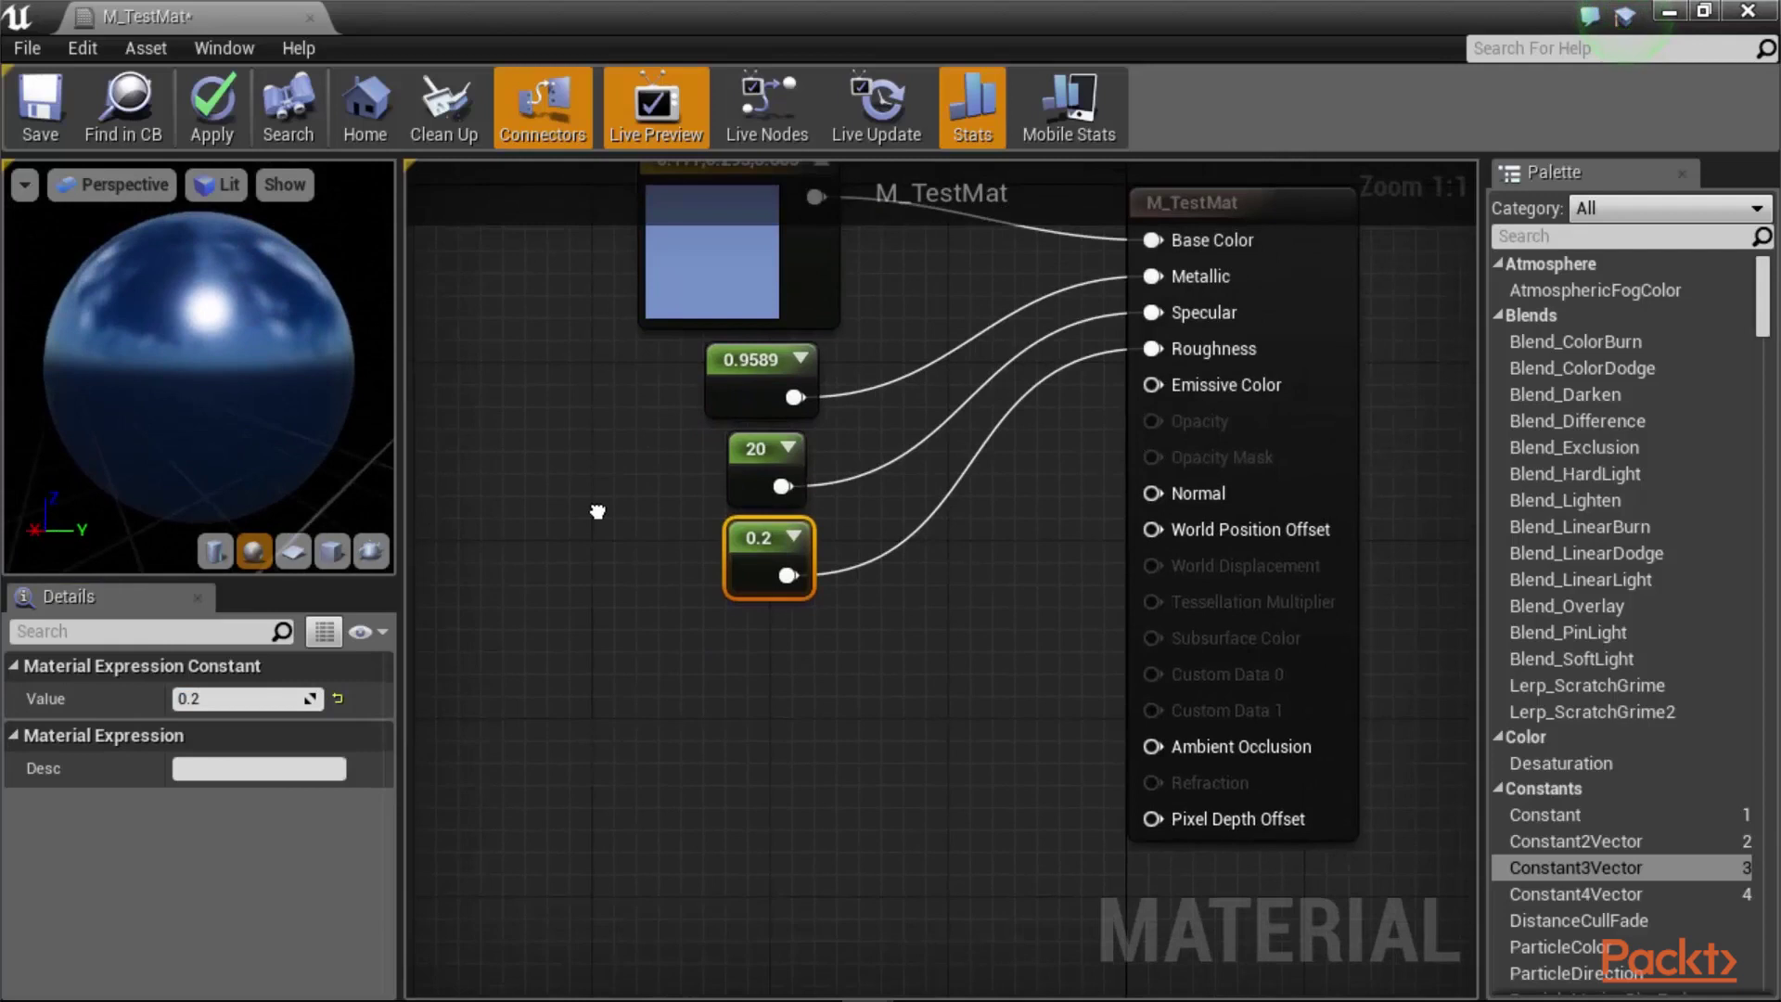
{"action": "left_click", "coordinate": [415, 451]}
{"action": "key", "text": "t"}
{"action": "left_click", "coordinate": [625, 664]}
{"action": "left_click_drag", "start_coordinate": [735, 698], "coordinate": [617, 649]}
Step: Assign the T_Ceramic_Tile_N normal map and connect its RGB output to Normal
{"action": "left_click", "coordinate": [306, 896]}
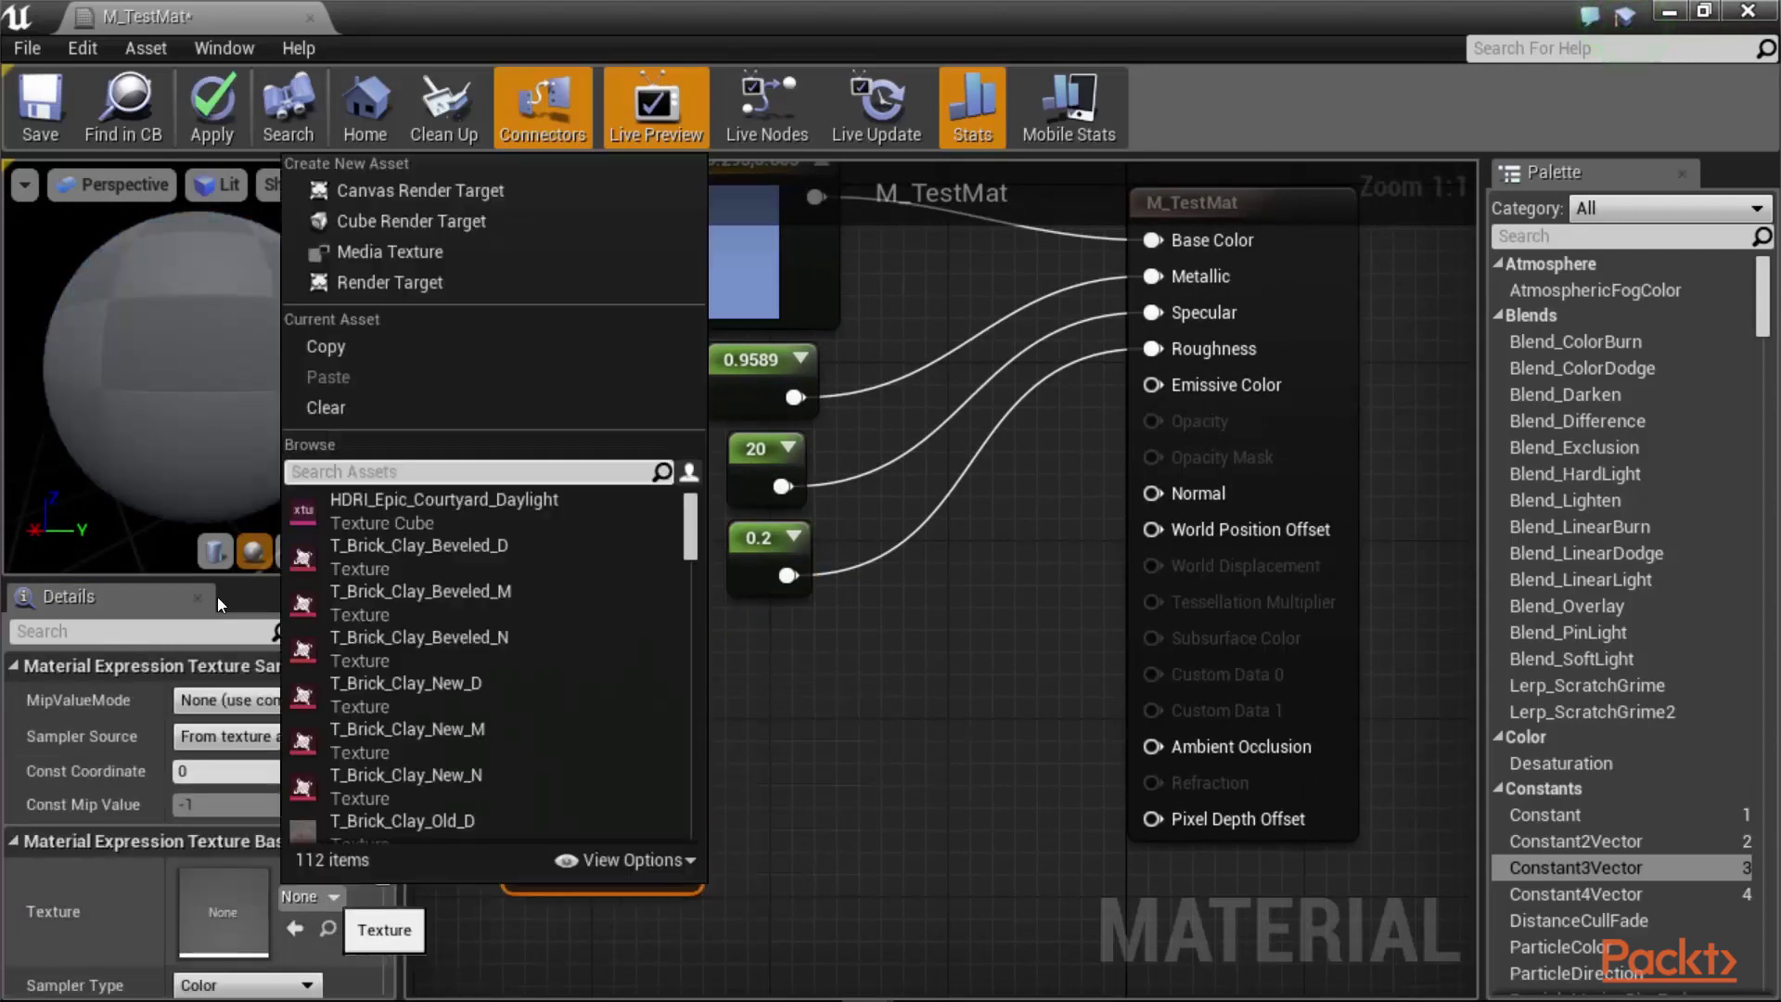
{"action": "scroll", "coordinate": [529, 691], "scroll_direction": "down", "scroll_amount": 3}
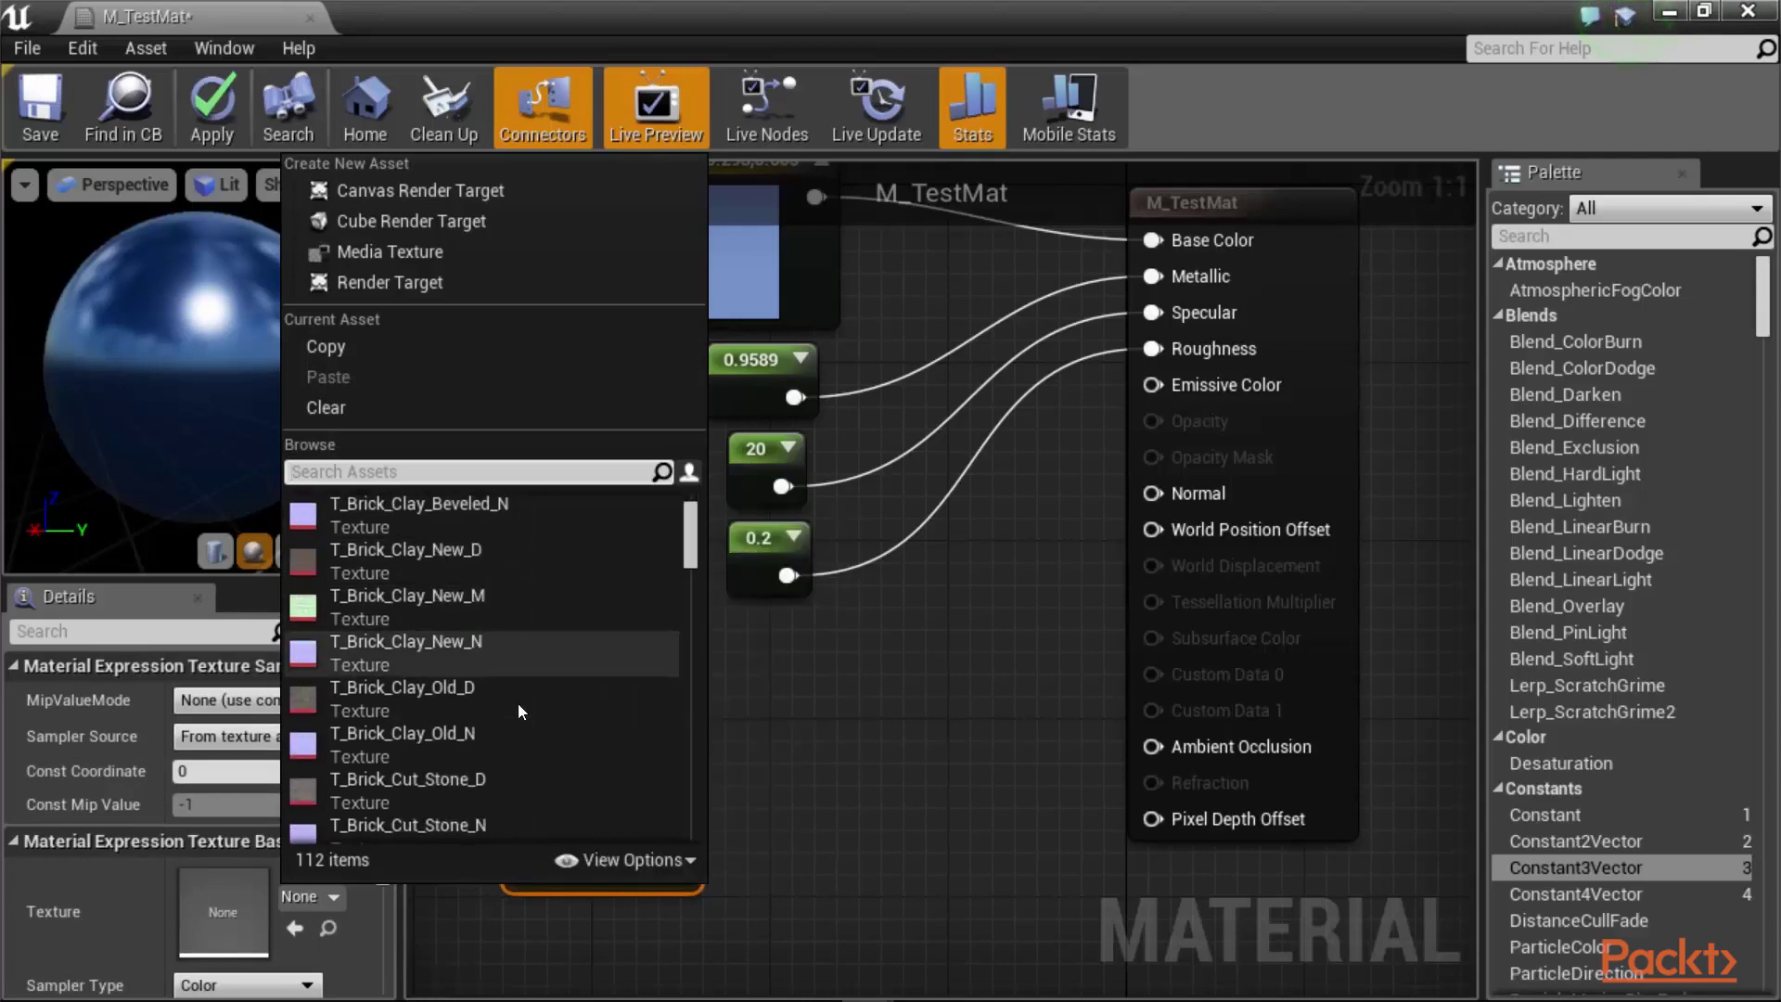
{"action": "scroll", "coordinate": [511, 692], "scroll_direction": "down", "scroll_amount": 5}
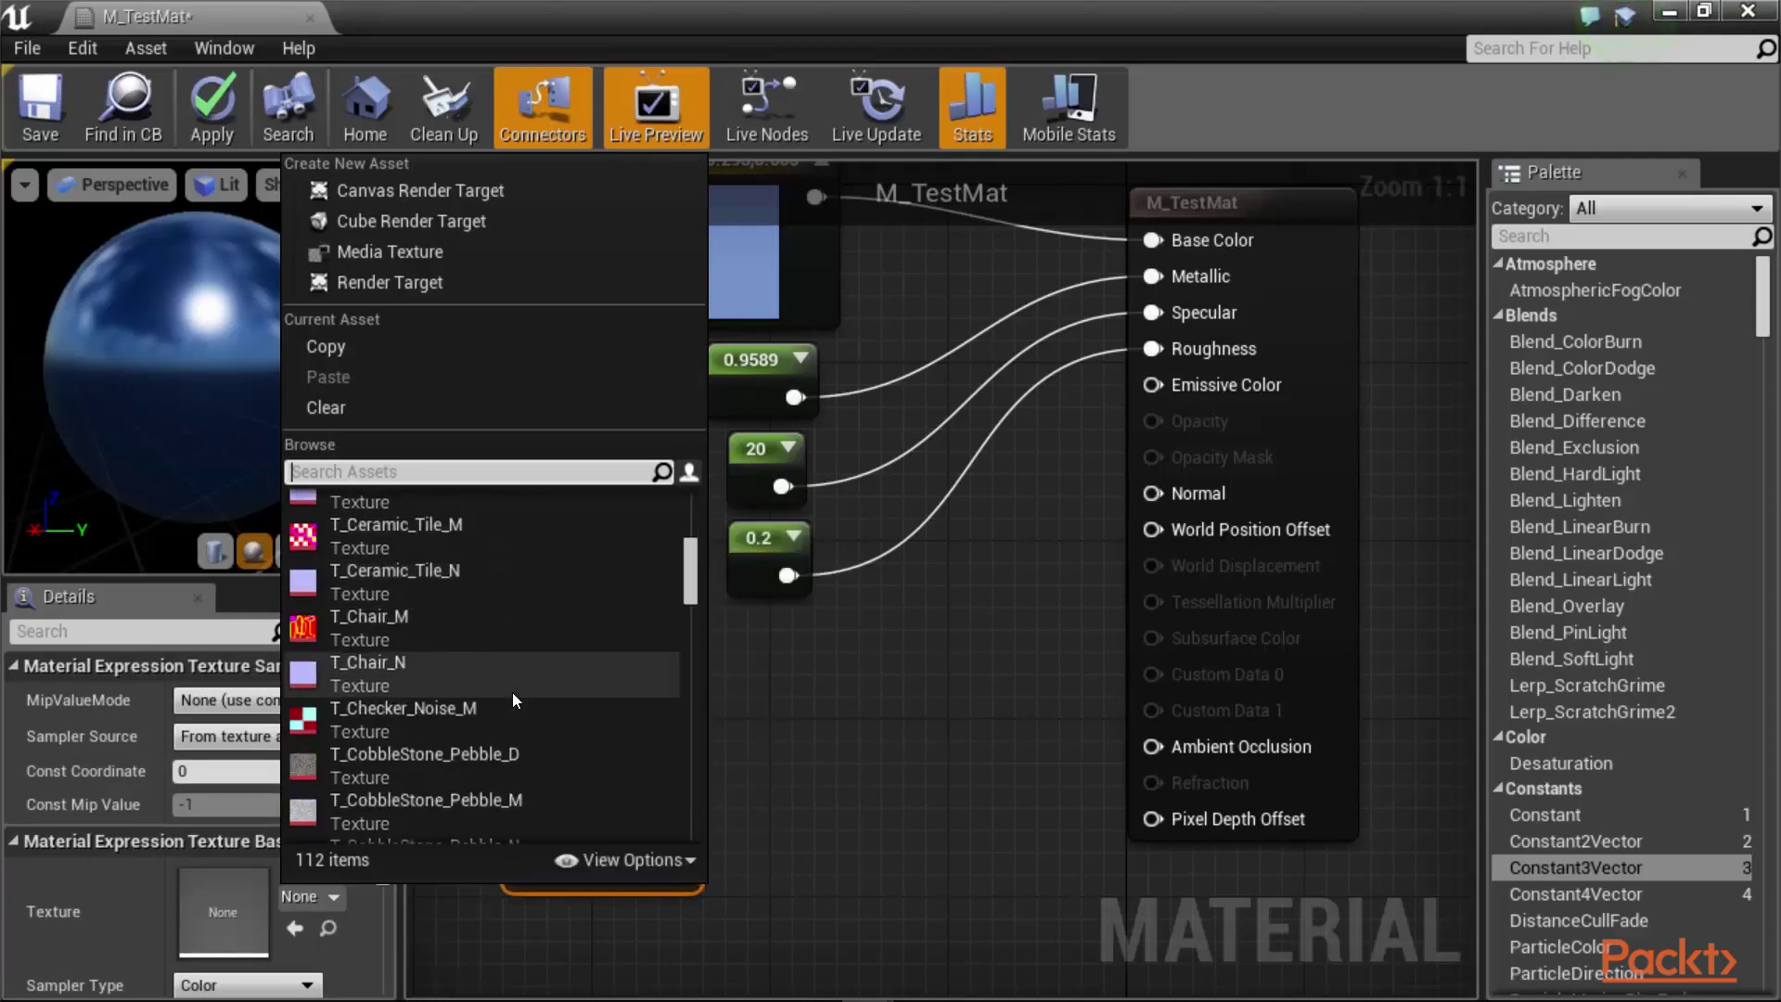
{"action": "left_click", "coordinate": [419, 580]}
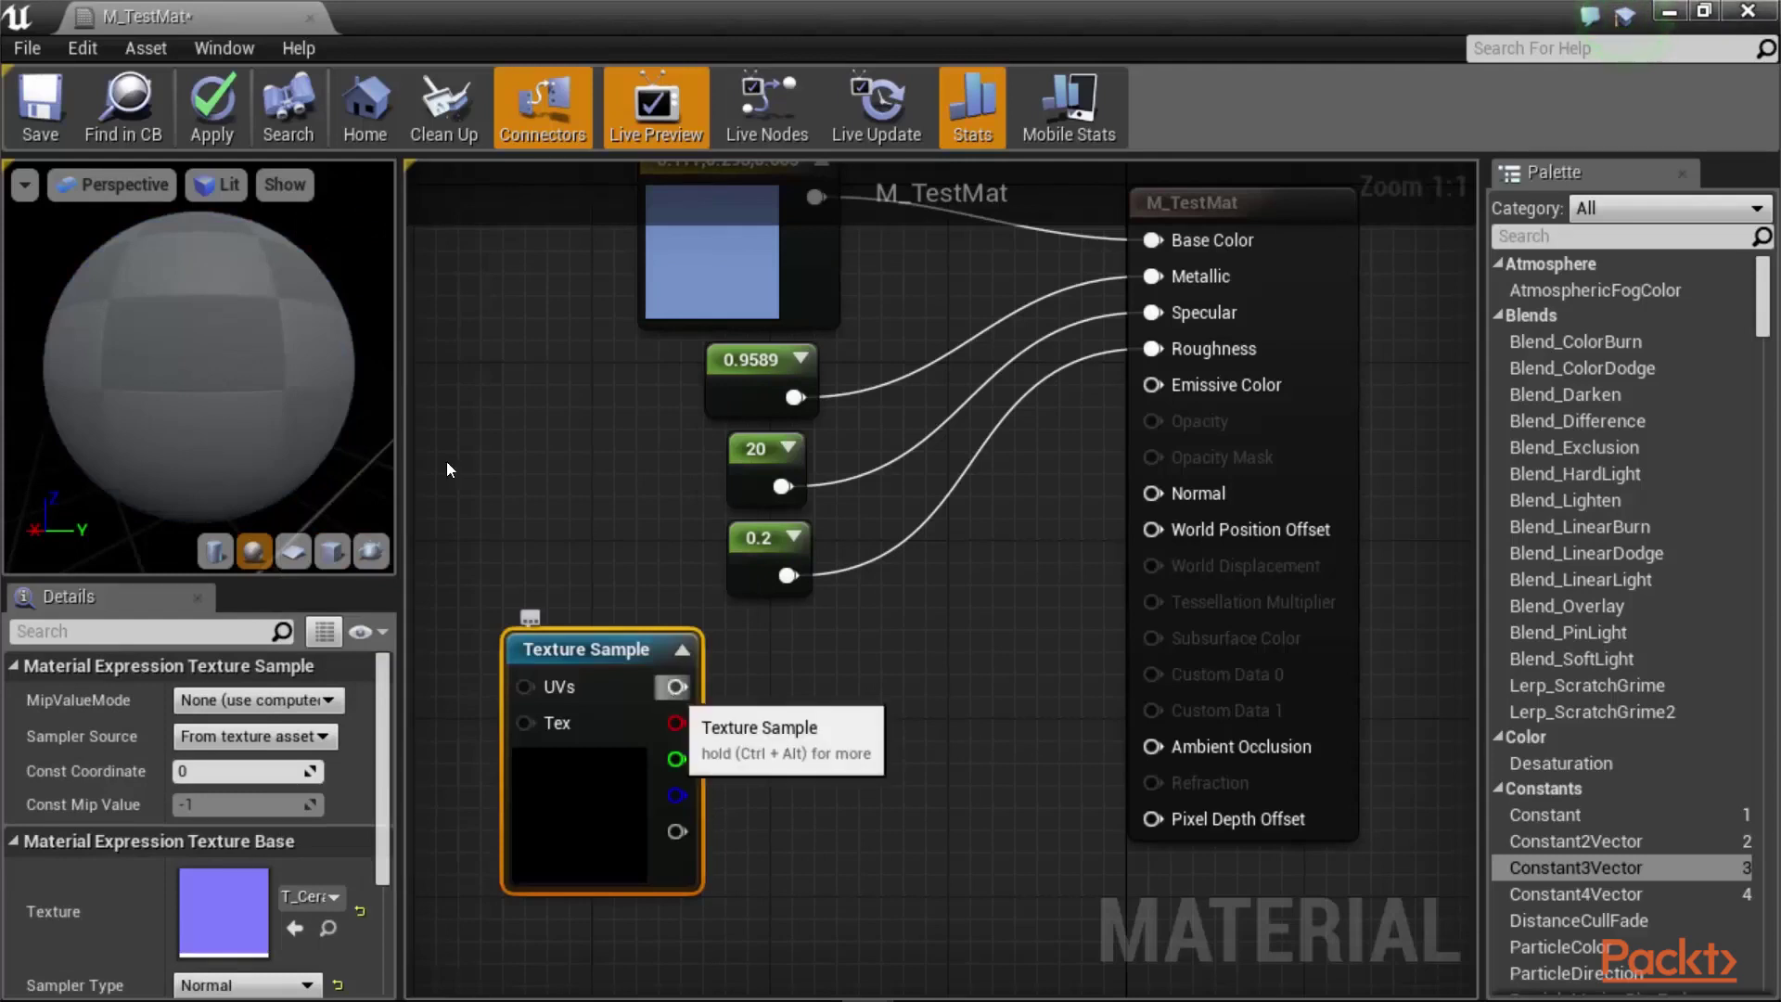
{"action": "left_click_drag", "start_coordinate": [674, 686], "coordinate": [1143, 498]}
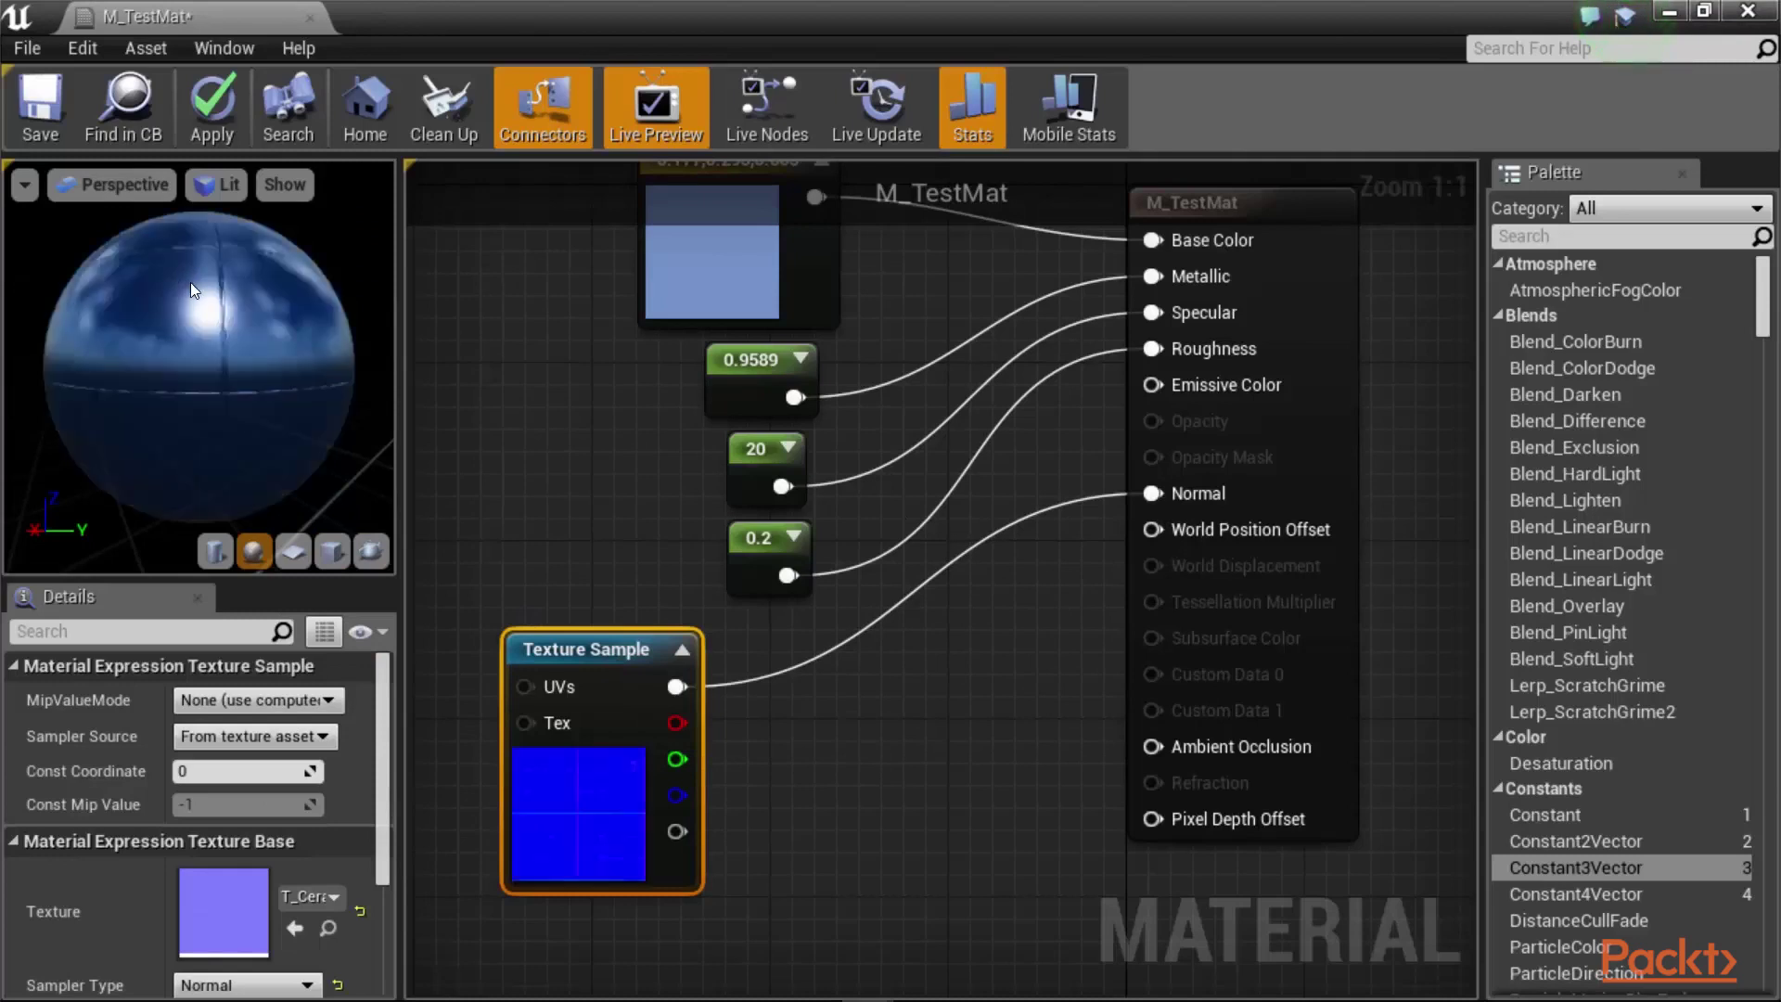
{"action": "left_click_drag", "start_coordinate": [190, 320], "coordinate": [223, 357]}
{"action": "left_click_drag", "start_coordinate": [223, 417], "coordinate": [242, 350]}
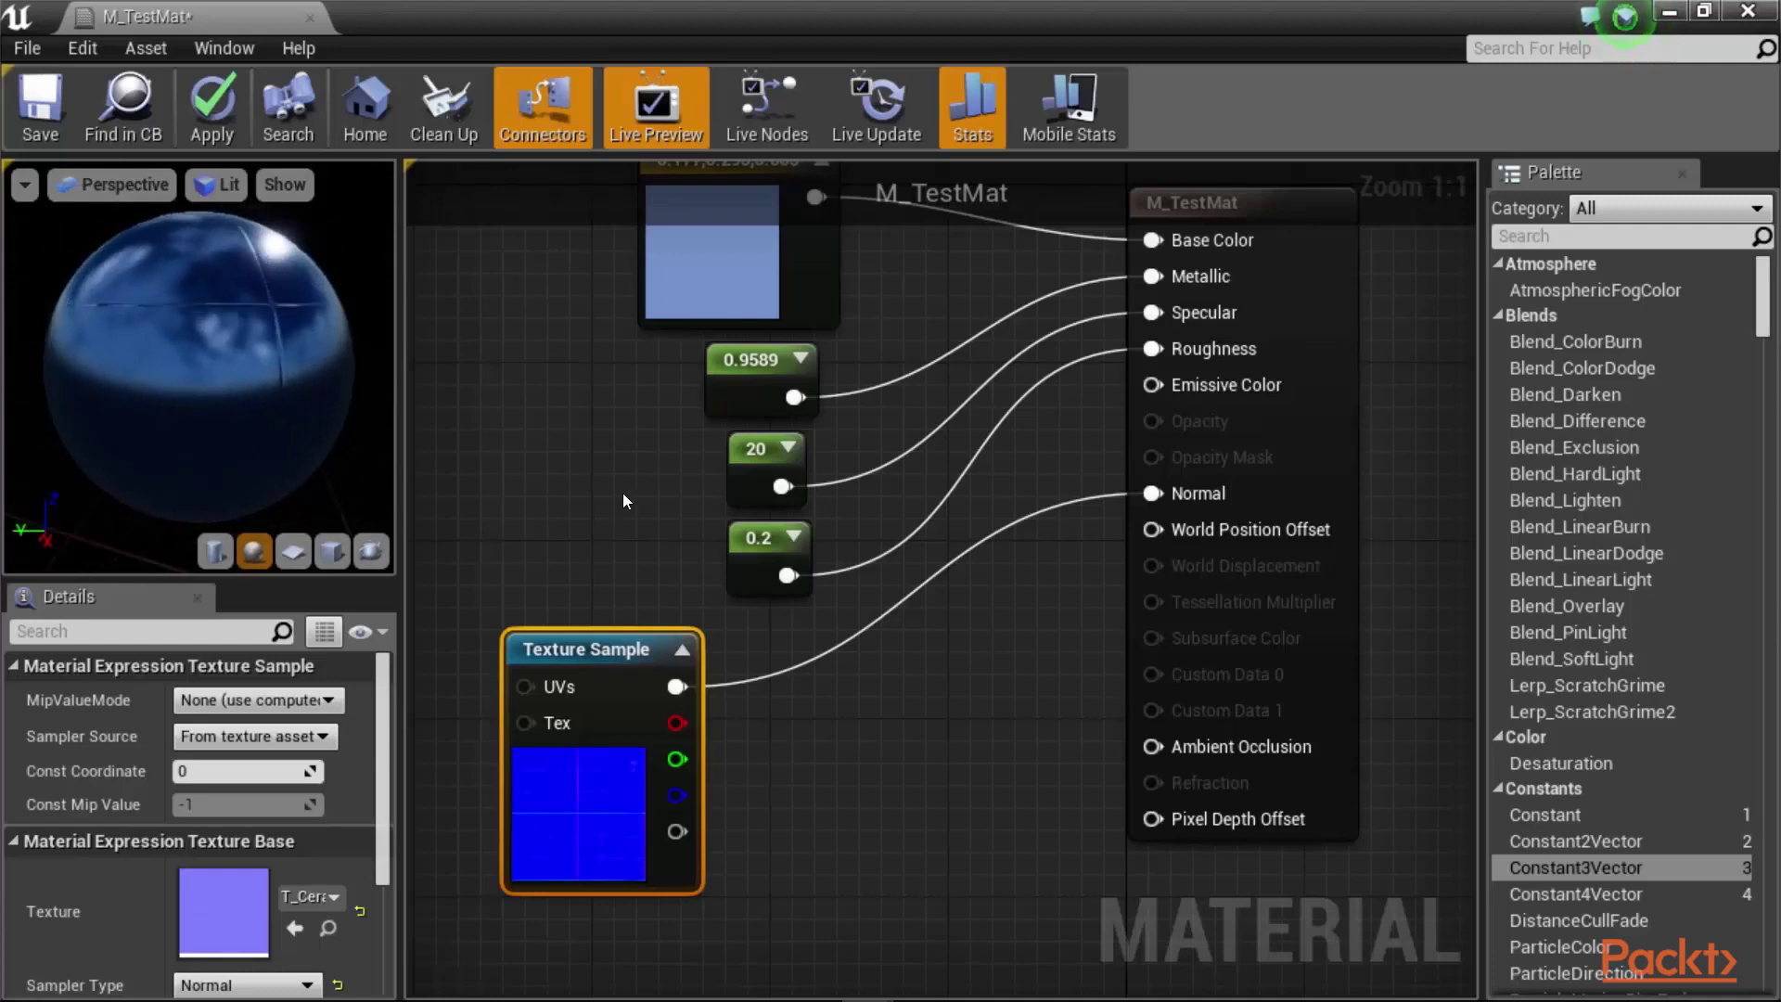
Step: Frame all material nodes, deselect, and save M_TestMat to /Game/Mannequin/Character/Materials
{"action": "right_click_drag", "start_coordinate": [623, 499], "coordinate": [875, 569]}
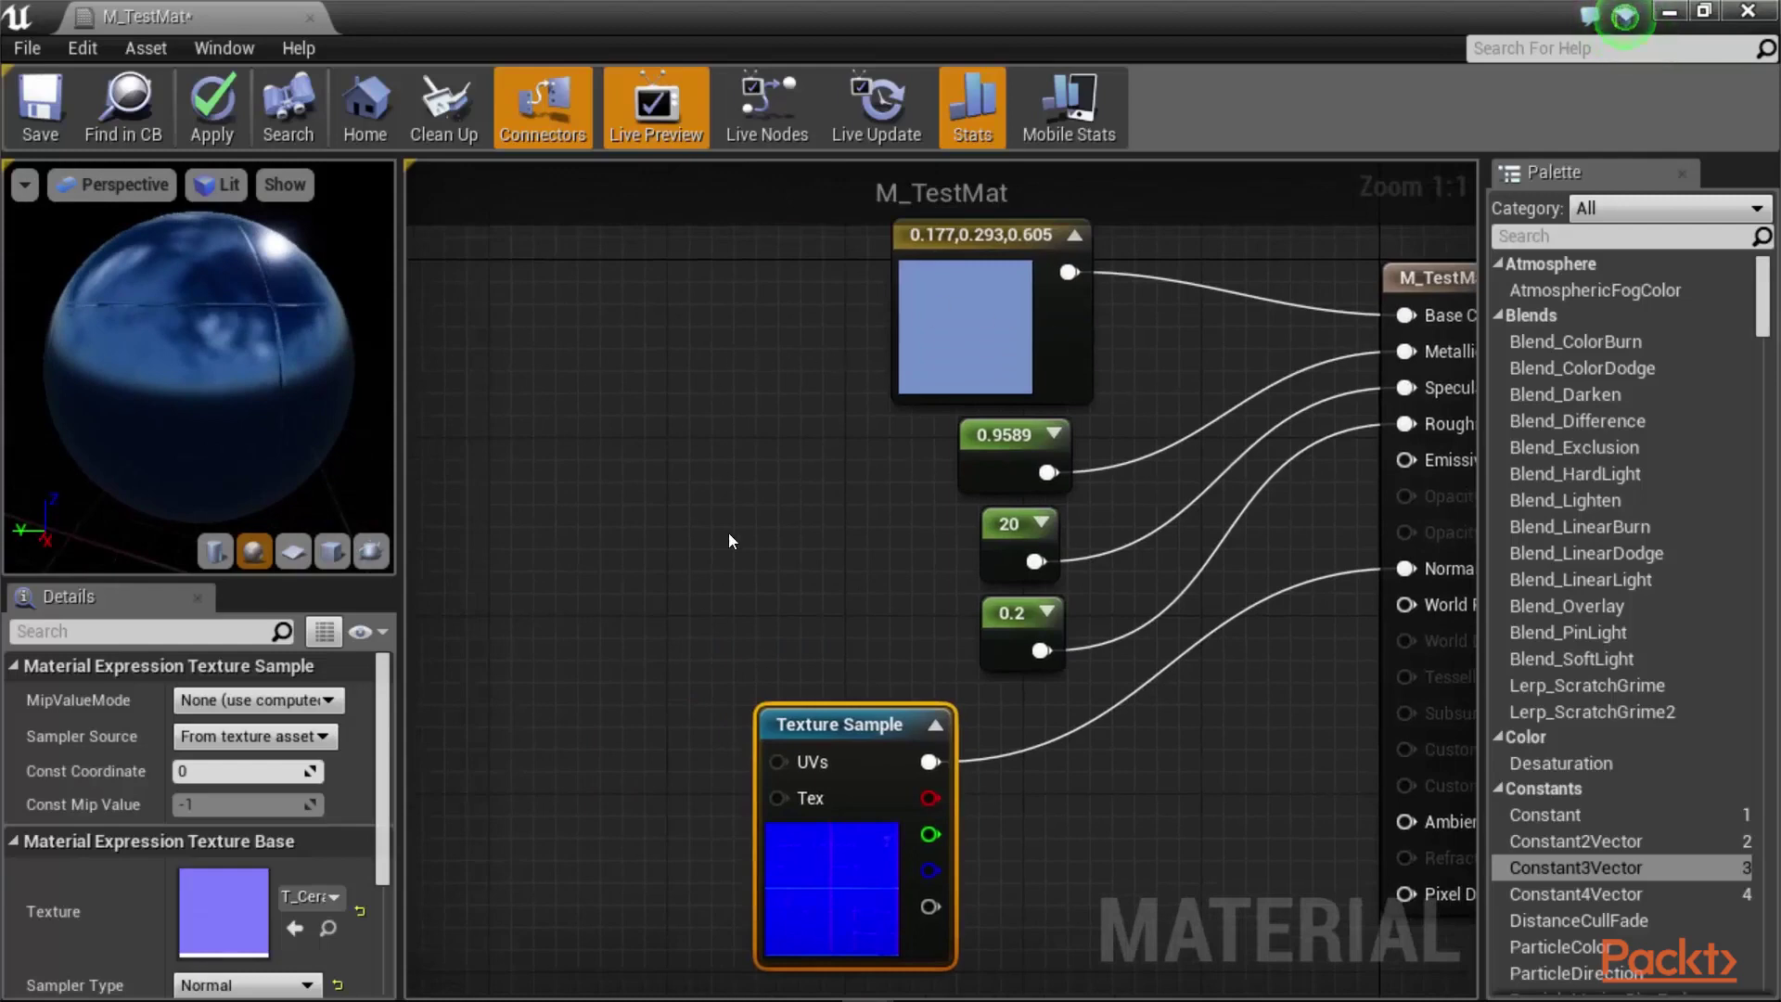
{"action": "left_click_drag", "start_coordinate": [729, 534], "coordinate": [568, 492]}
{"action": "right_click_drag", "start_coordinate": [702, 533], "coordinate": [529, 527]}
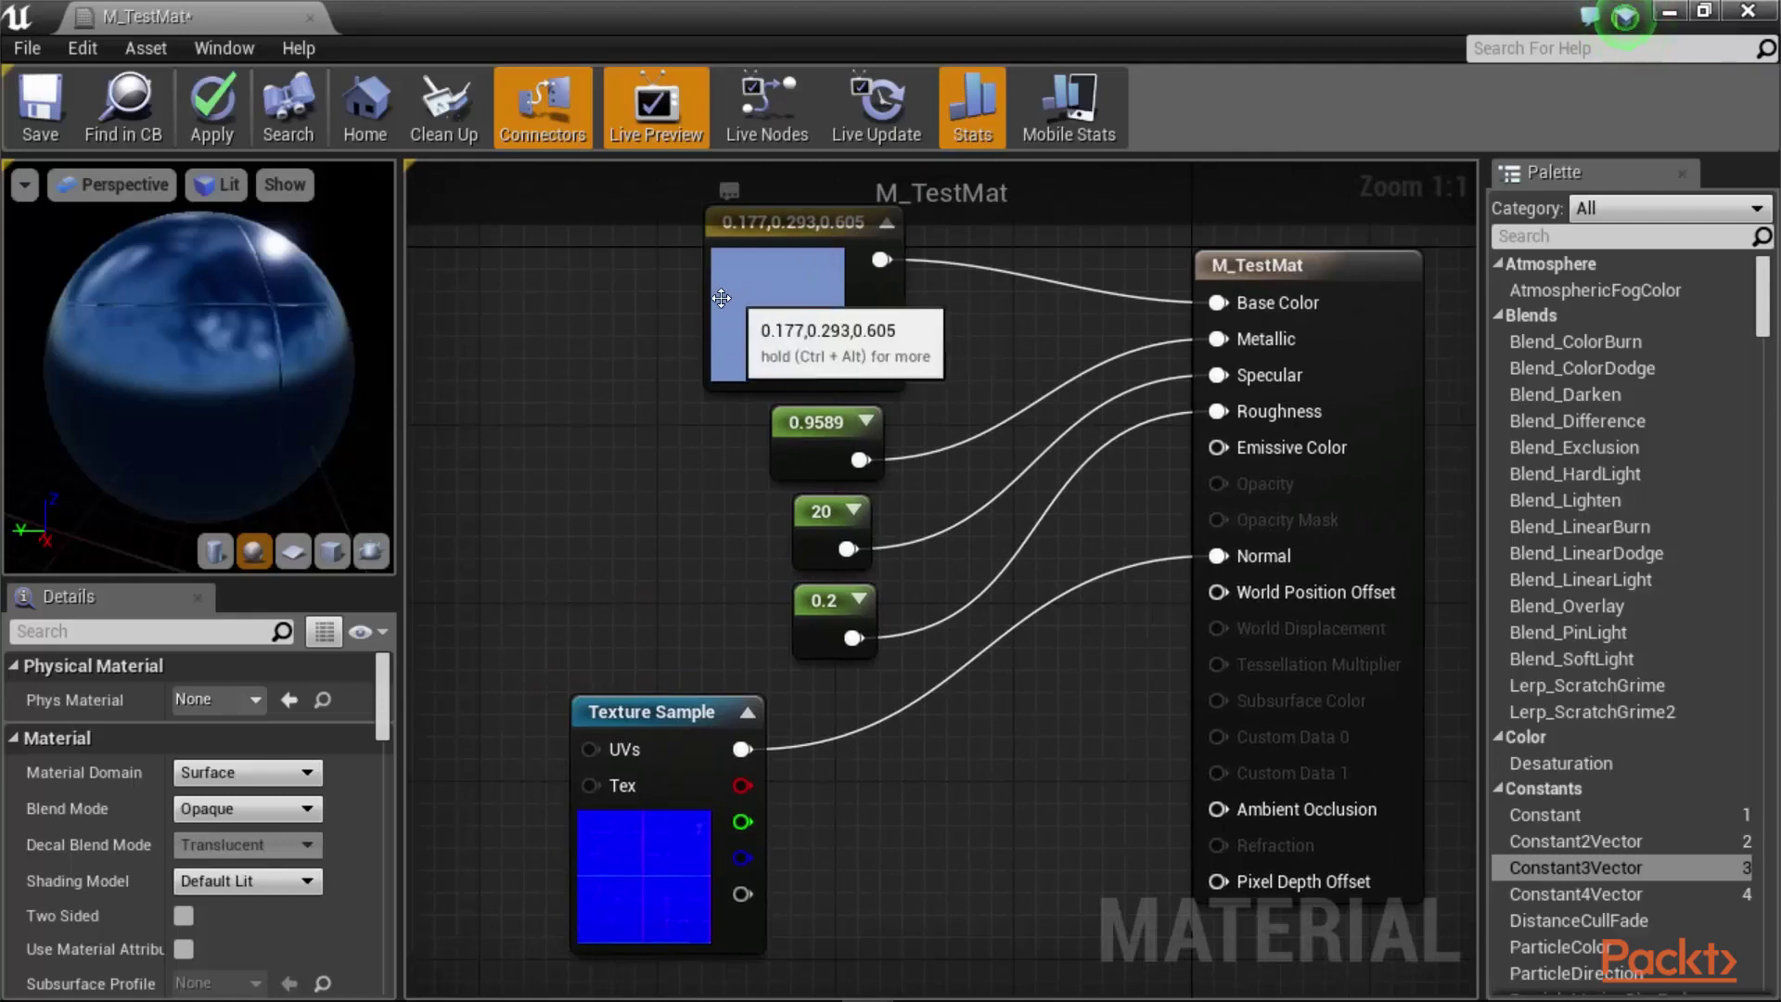
{"action": "left_click", "coordinate": [71, 139]}
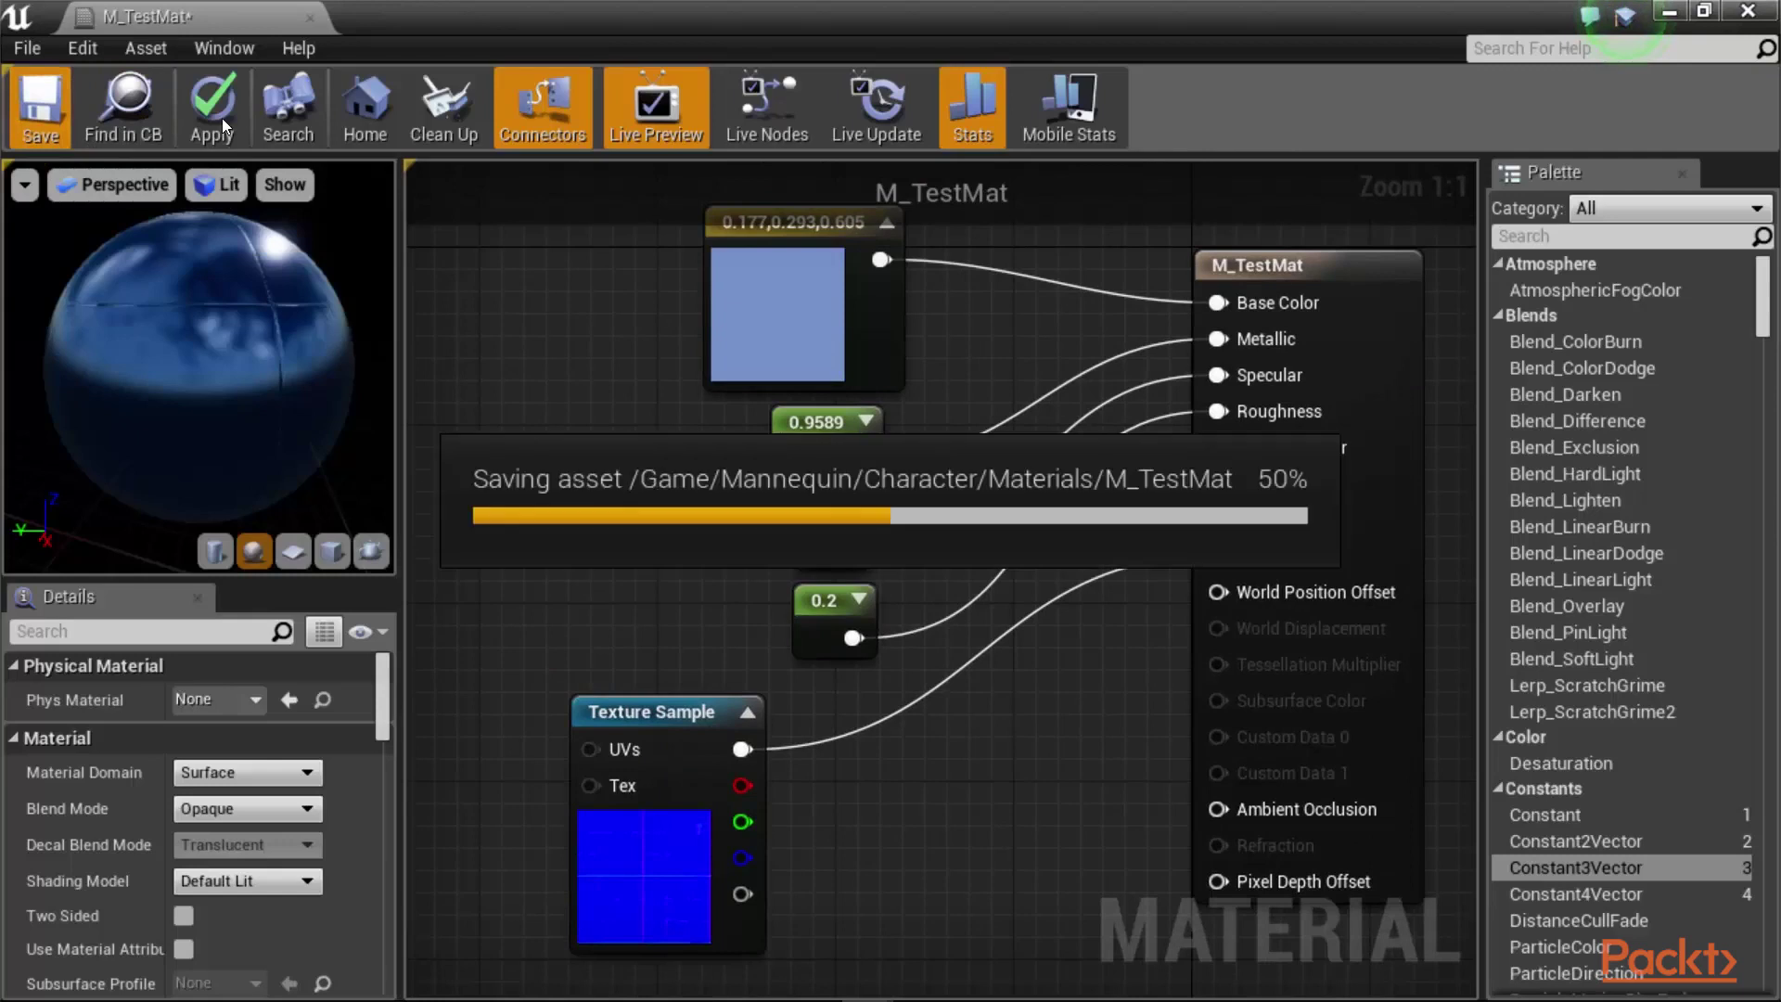